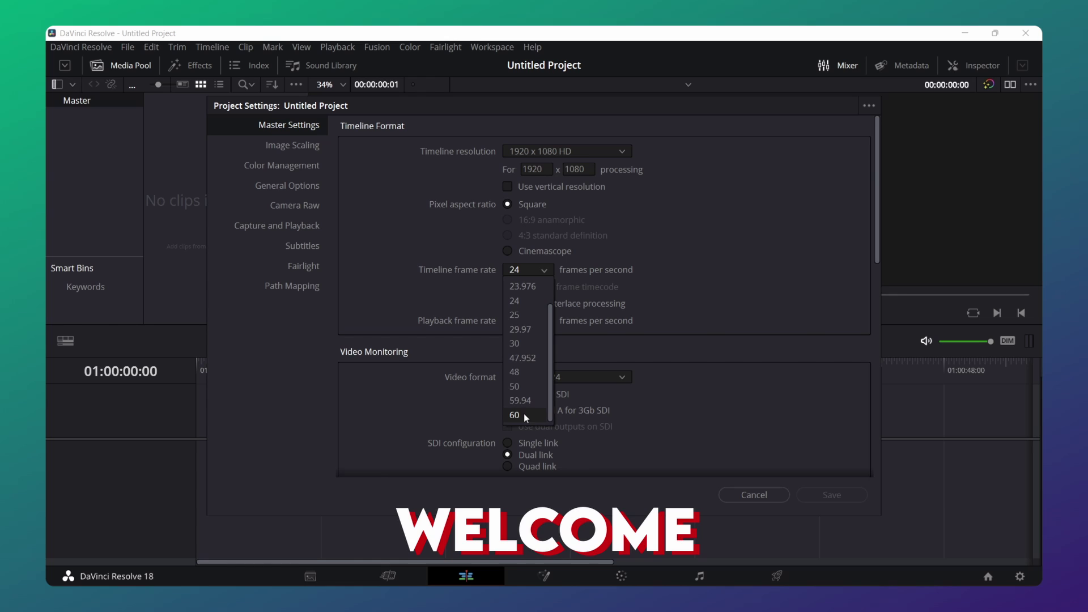
- Set the timeline to 60 fps, adjust the playback frame rate, and save the project settings
{"action": "left_click", "coordinate": [524, 415]}
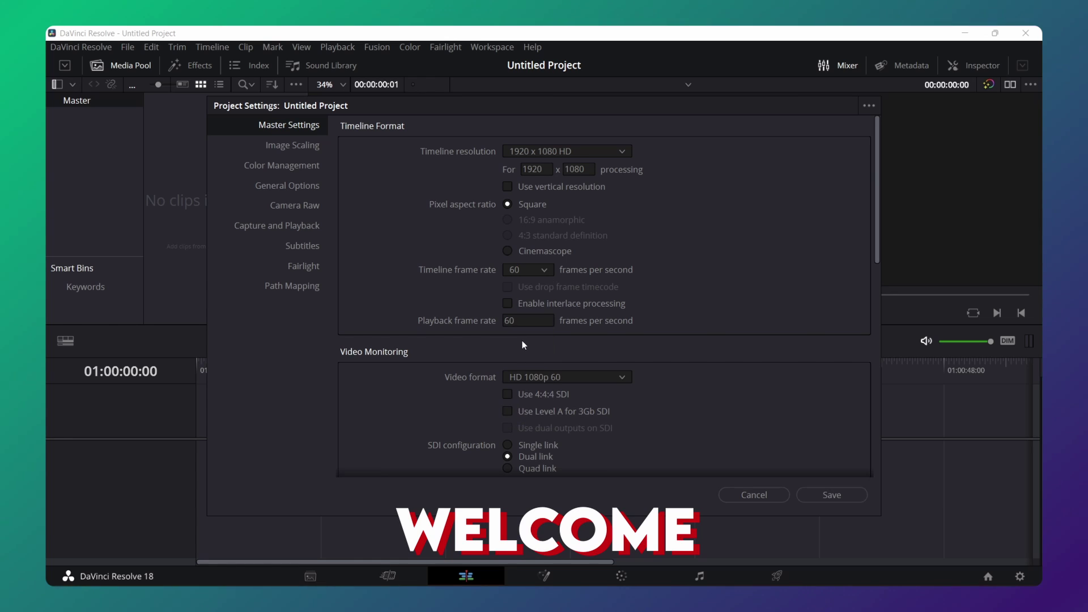
{"action": "left_click", "coordinate": [528, 321]}
{"action": "key", "text": "BackSpace"}
{"action": "type", "text": "24"}
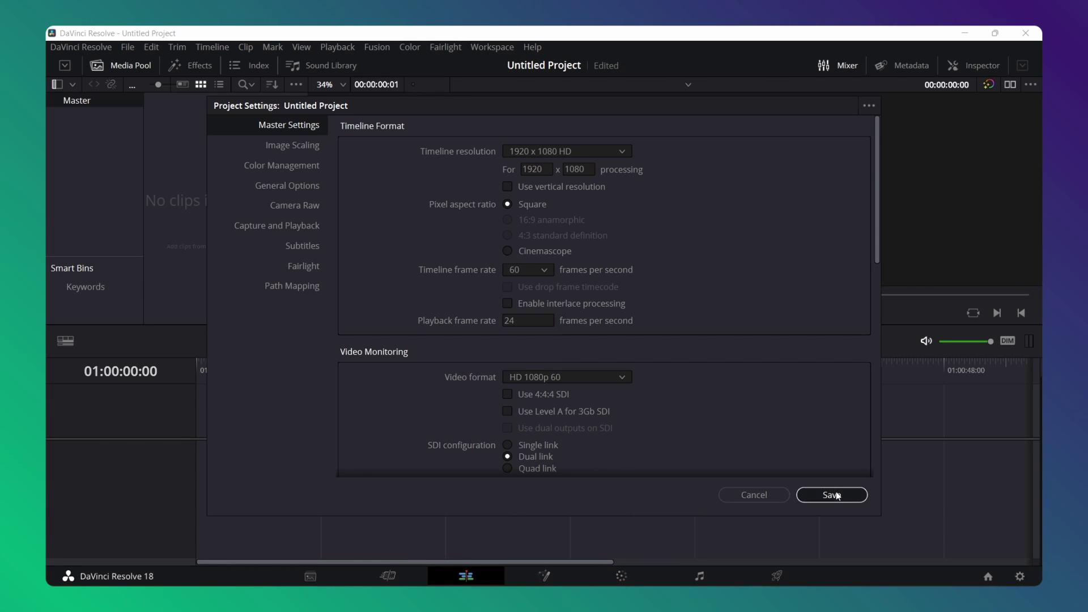
{"action": "left_click", "coordinate": [834, 495]}
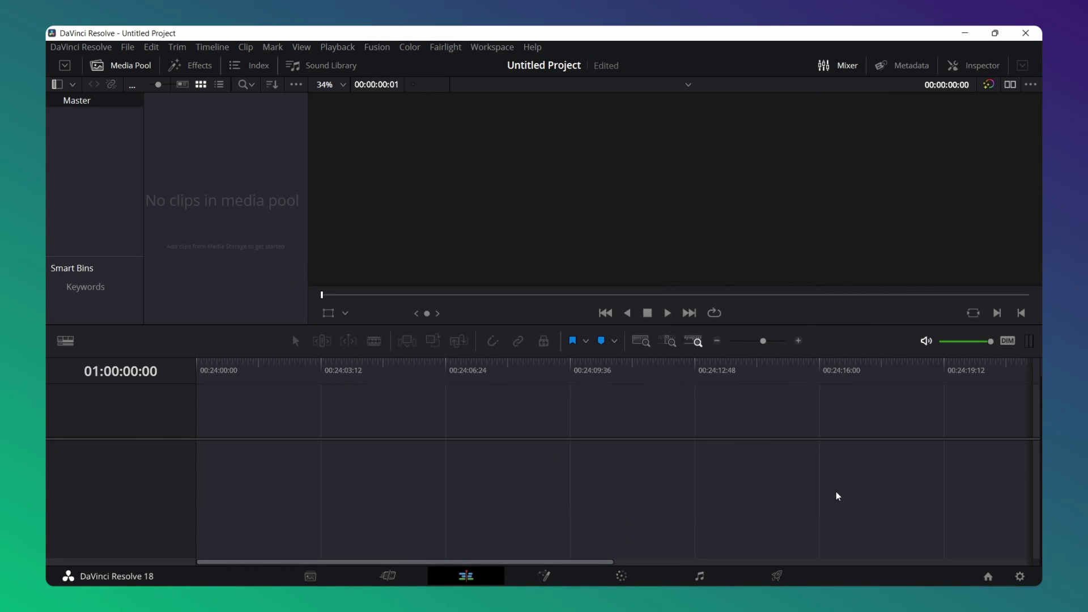
- Create a new Fusion Composition clip in the Media Pool
{"action": "right_click", "coordinate": [177, 187]}
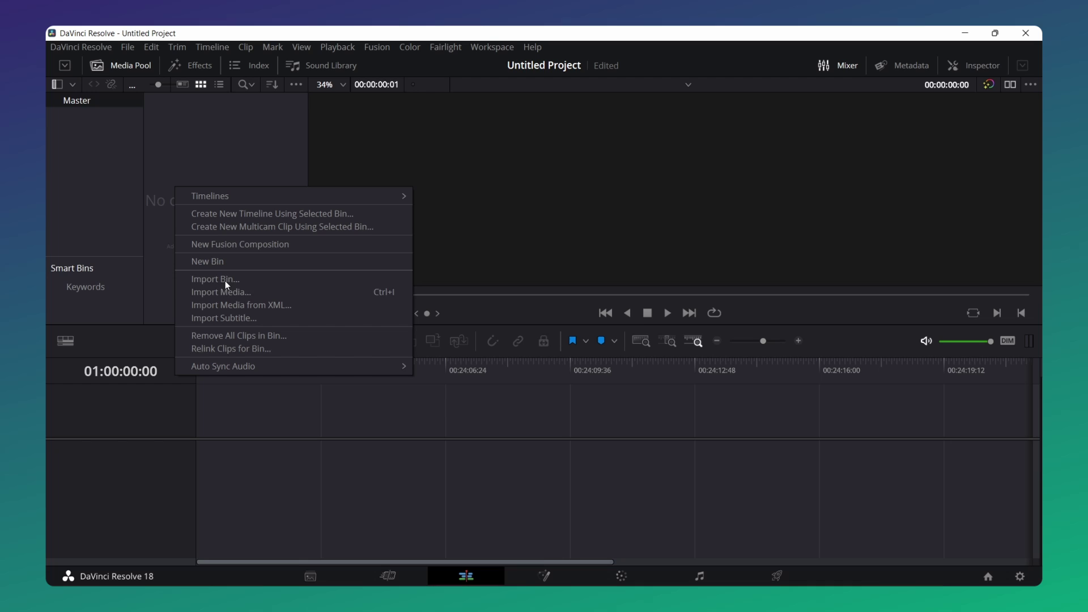
{"action": "left_click", "coordinate": [249, 244]}
{"action": "left_click", "coordinate": [608, 367]}
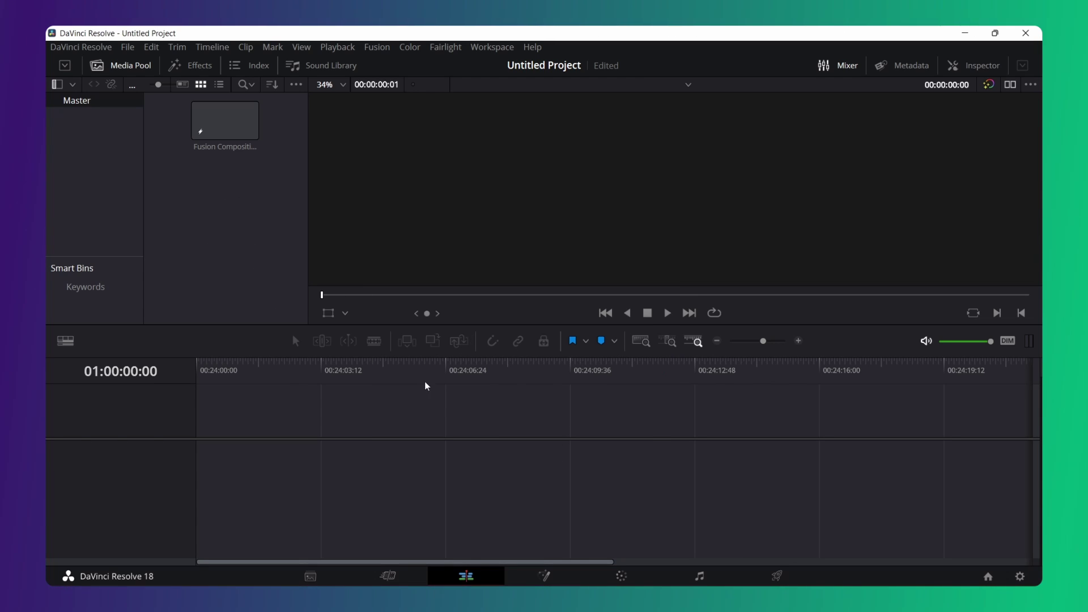
- Place the Fusion Composition on Video 1 of a new timeline and open it in Fusion
{"action": "mouse_move", "coordinate": [212, 120]}
{"action": "left_mouse_down"}
{"action": "mouse_move", "coordinate": [262, 435]}
{"action": "mouse_move", "coordinate": [199, 470]}
{"action": "left_mouse_up"}
{"action": "left_click", "coordinate": [238, 460]}
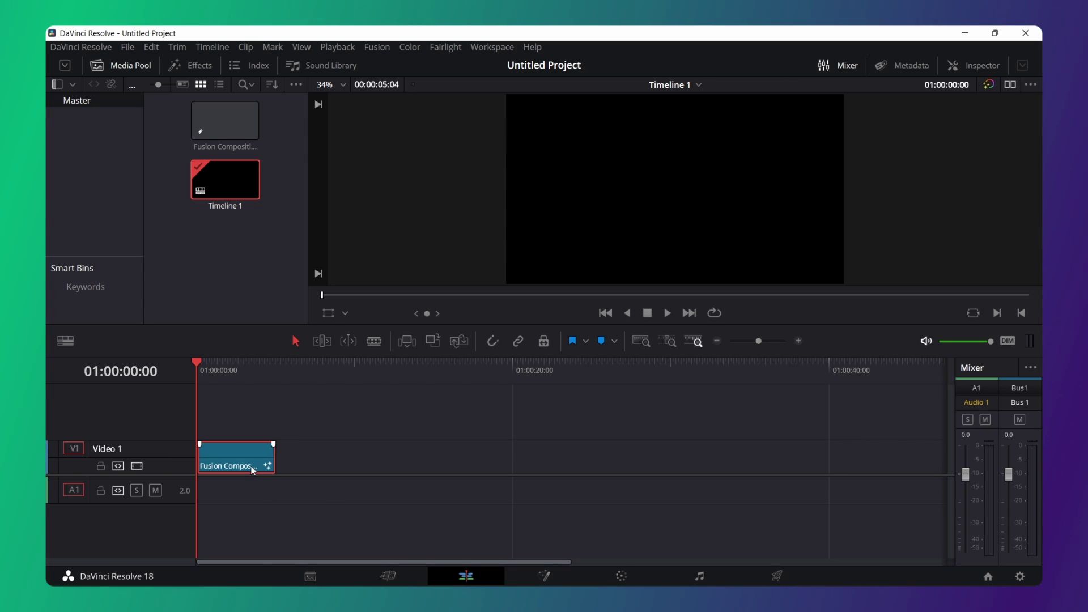
{"action": "left_click", "coordinate": [535, 568]}
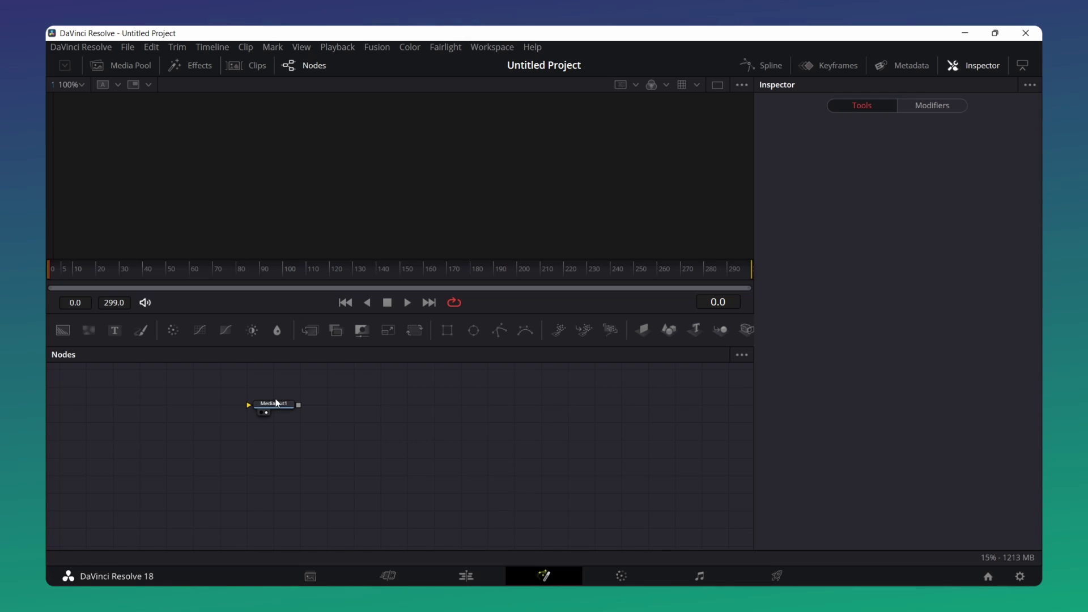
- Add Background1 and a Rectangle-masked Background2, merged through Merge1 into MediaOut1
{"action": "left_click_drag", "start_coordinate": [277, 403], "coordinate": [662, 482]}
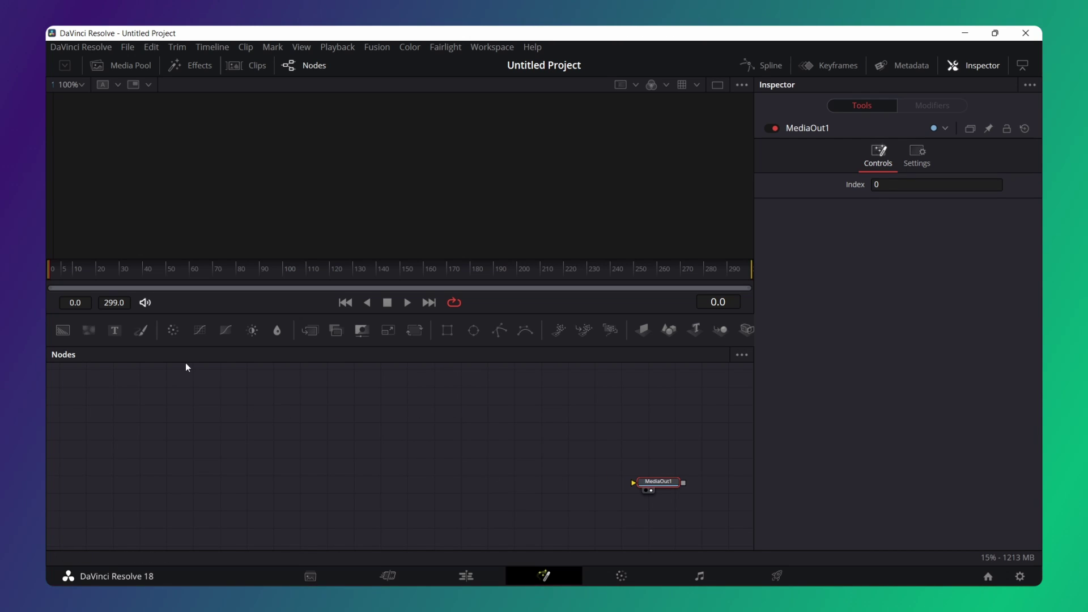
{"action": "mouse_move", "coordinate": [63, 331]}
{"action": "left_mouse_down"}
{"action": "mouse_move", "coordinate": [100, 453]}
{"action": "mouse_move", "coordinate": [631, 482]}
{"action": "left_mouse_up"}
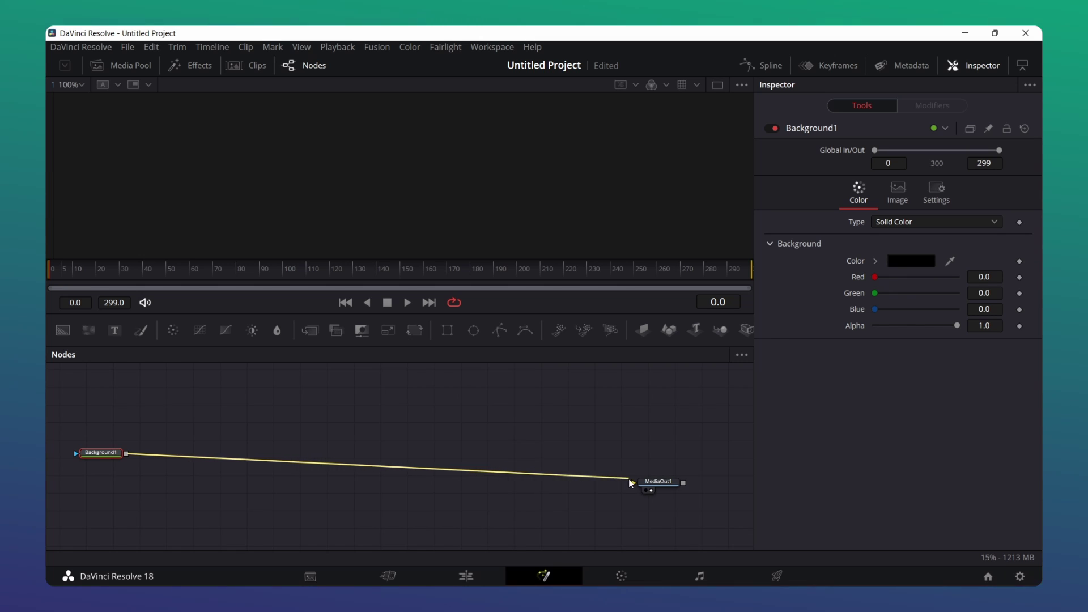
{"action": "left_click_drag", "start_coordinate": [107, 455], "coordinate": [100, 513]}
{"action": "left_click_drag", "start_coordinate": [63, 330], "coordinate": [63, 460]}
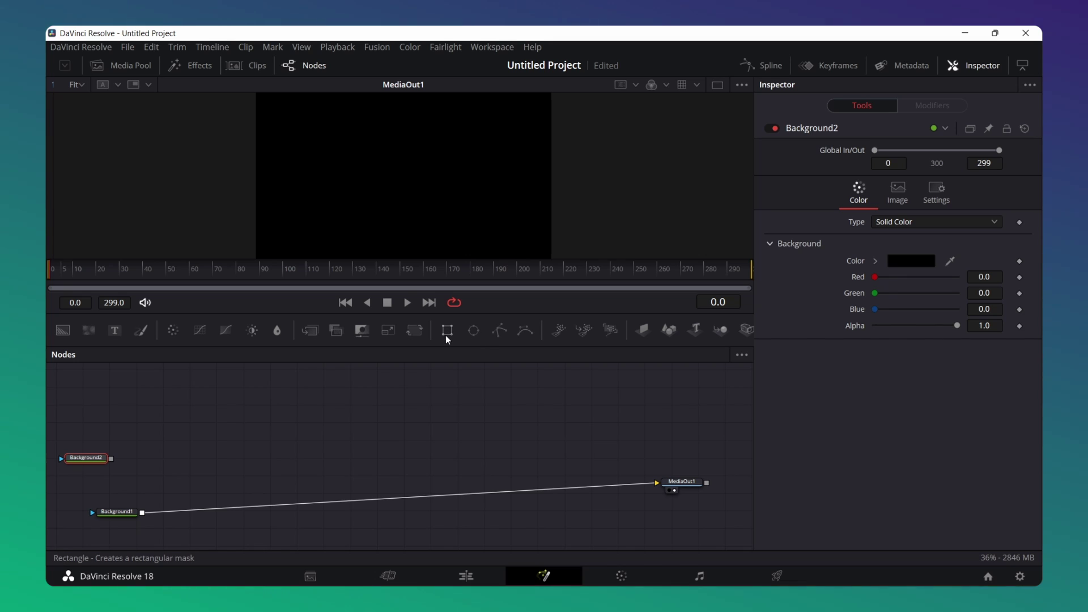
{"action": "mouse_move", "coordinate": [446, 337]}
{"action": "left_mouse_down"}
{"action": "mouse_move", "coordinate": [94, 445]}
{"action": "mouse_move", "coordinate": [144, 514]}
{"action": "mouse_move", "coordinate": [179, 471]}
{"action": "left_mouse_up"}
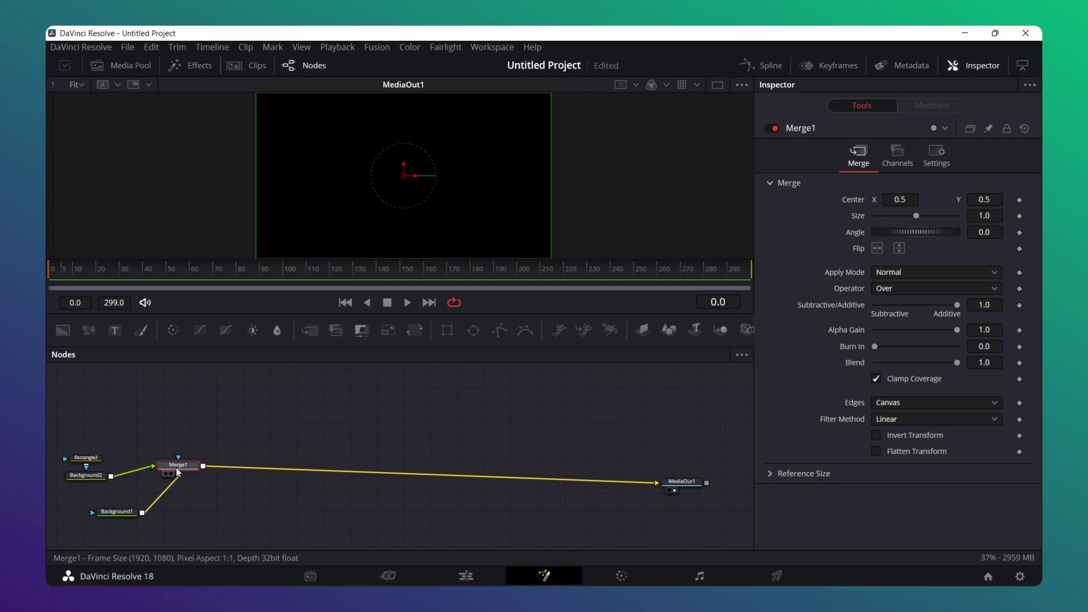
{"action": "left_click", "coordinate": [94, 478]}
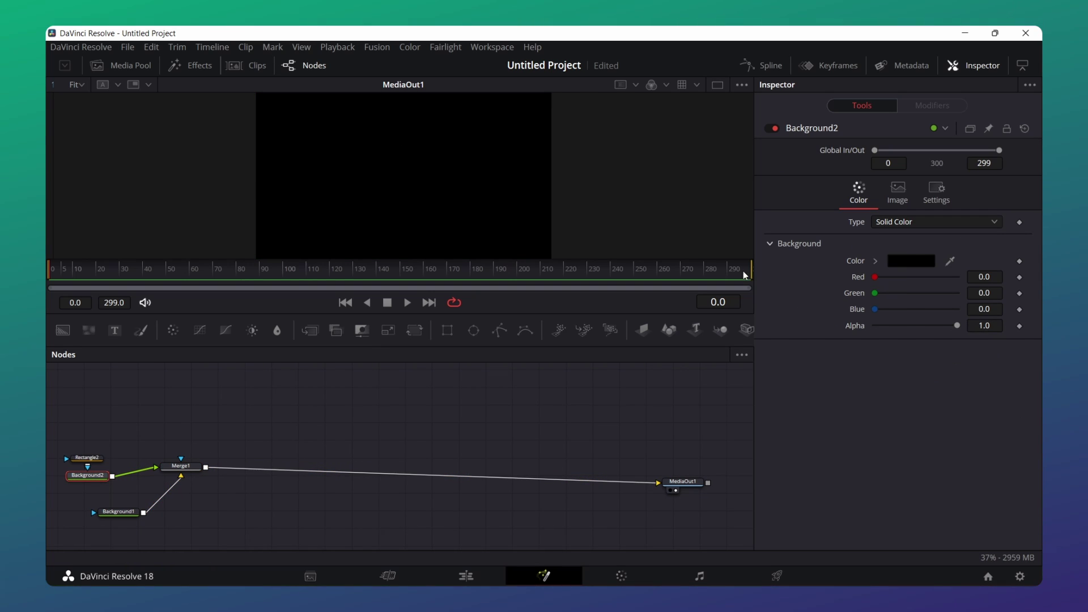
- Switch Background2 to a gradient fill with a cyan #00d2ff left stop
{"action": "left_click", "coordinate": [978, 223]}
{"action": "left_click", "coordinate": [936, 302]}
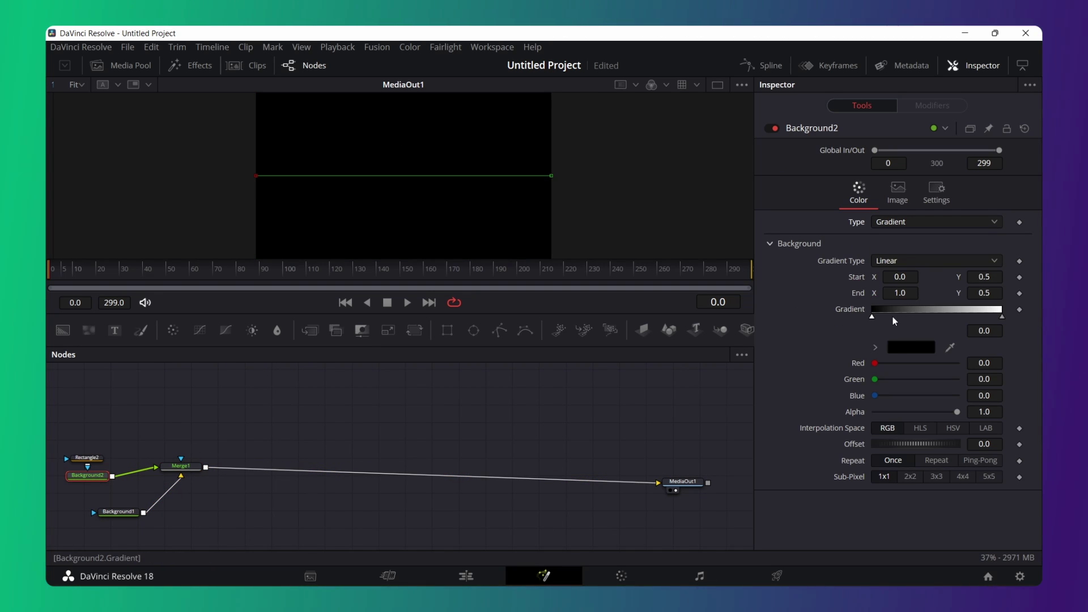
{"action": "left_click", "coordinate": [893, 351]}
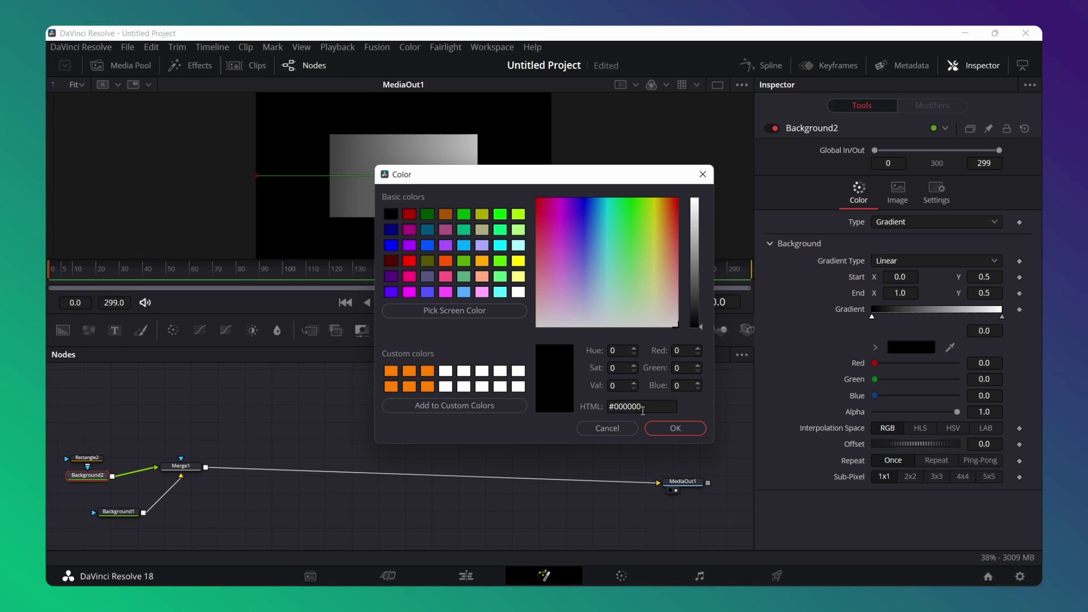
{"action": "left_click", "coordinate": [643, 409]}
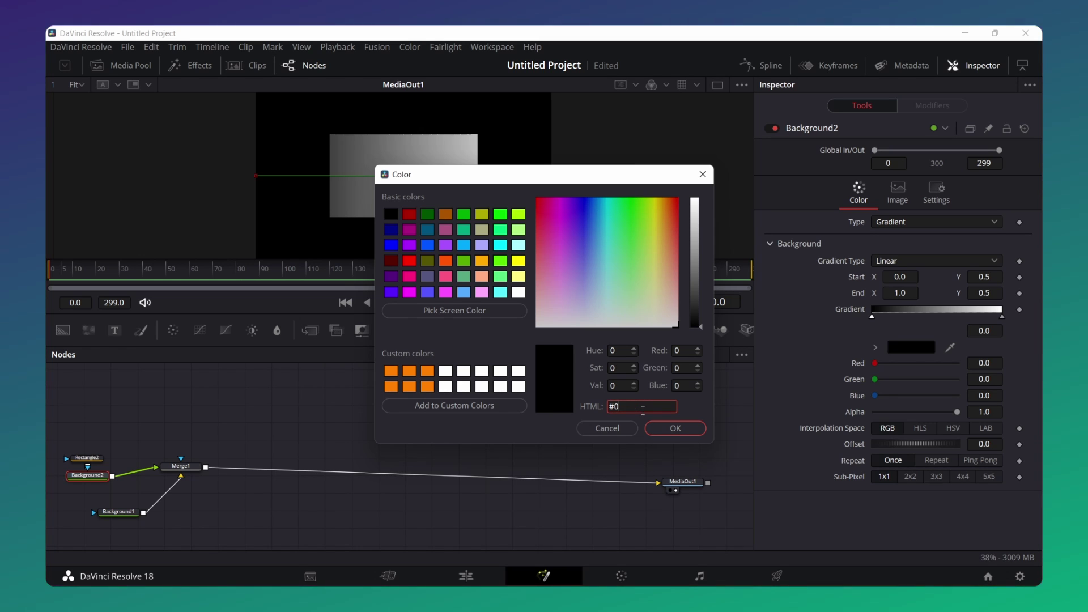
{"action": "type", "text": "0d2"}
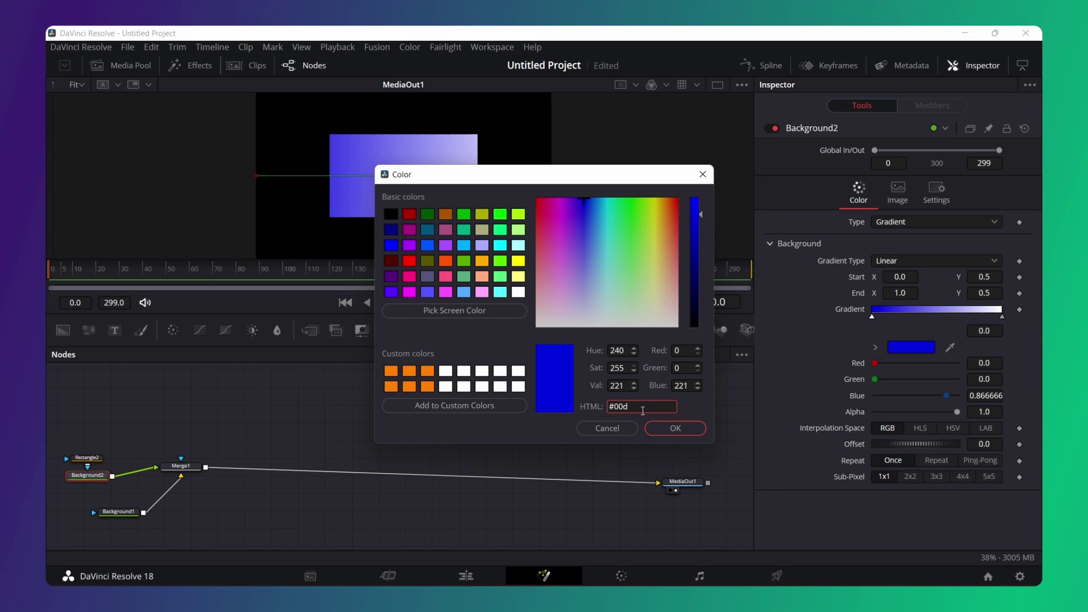
{"action": "type", "text": "ff"}
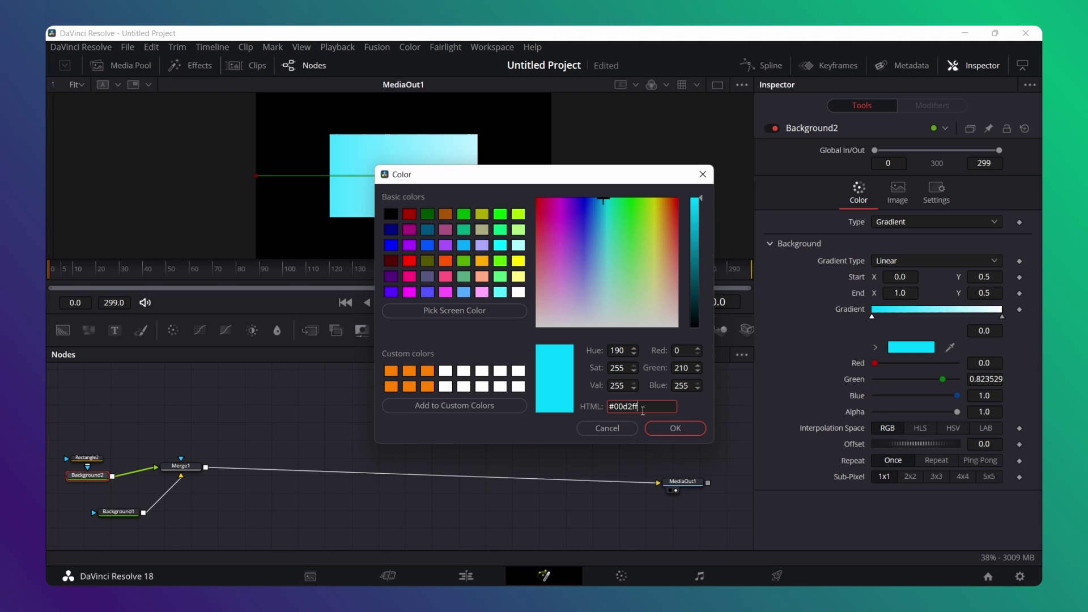
{"action": "left_click", "coordinate": [671, 431]}
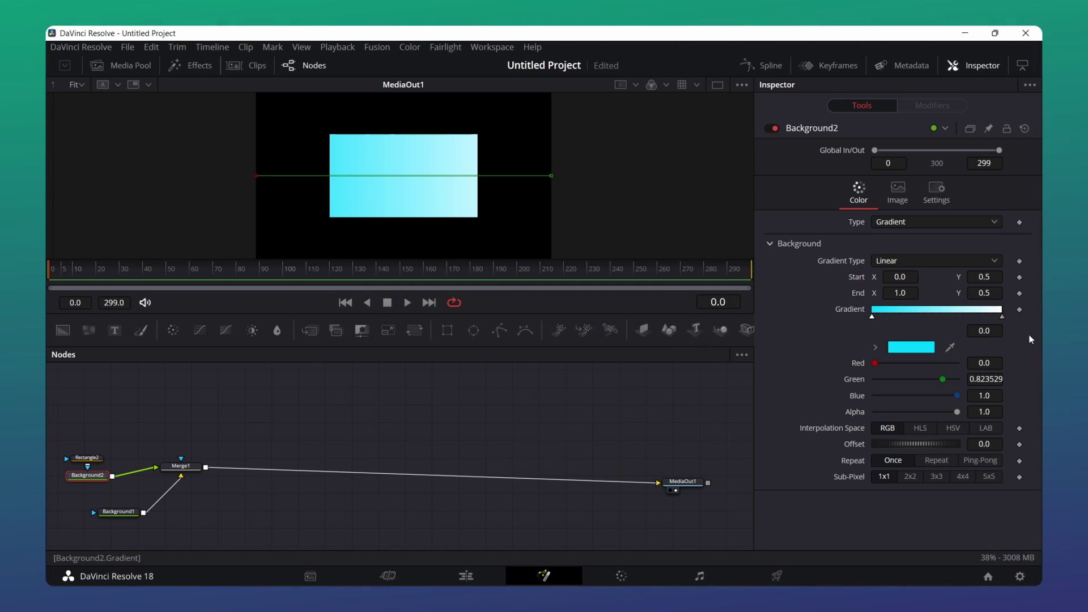
- Set the right gradient stop to blue #3a47d5 and pull the start and end points inward
{"action": "left_click", "coordinate": [1003, 318]}
{"action": "left_click", "coordinate": [898, 348]}
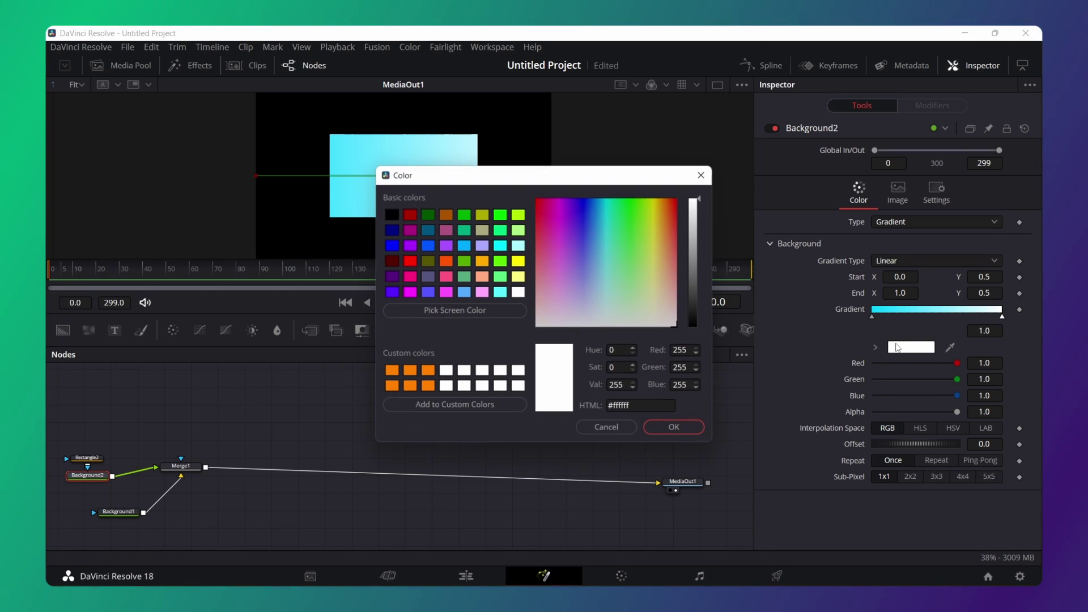
{"action": "triple_click", "coordinate": [635, 407]}
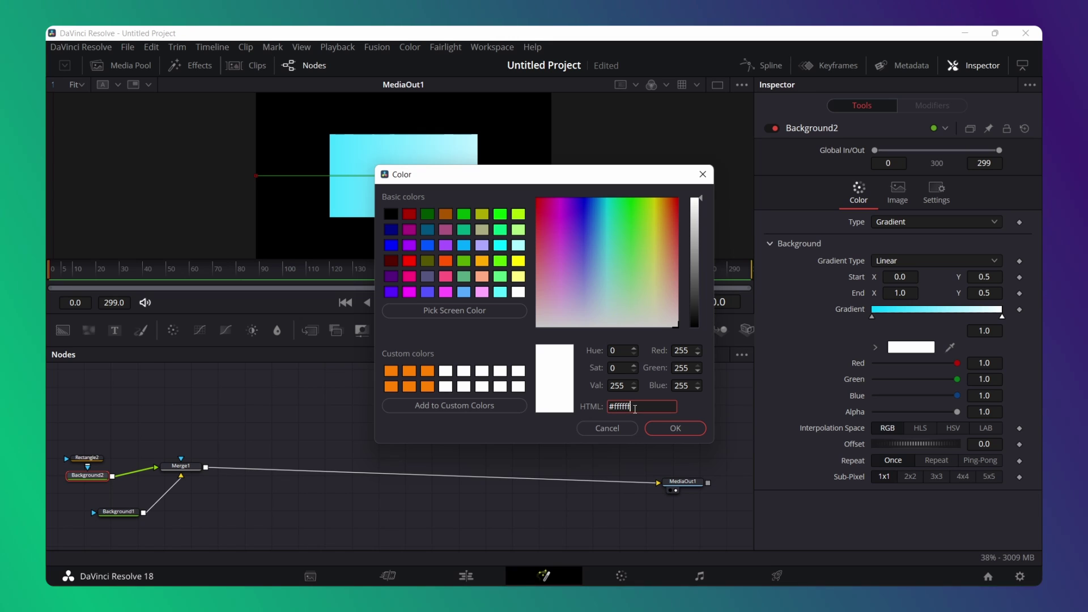
{"action": "type", "text": "#3a"}
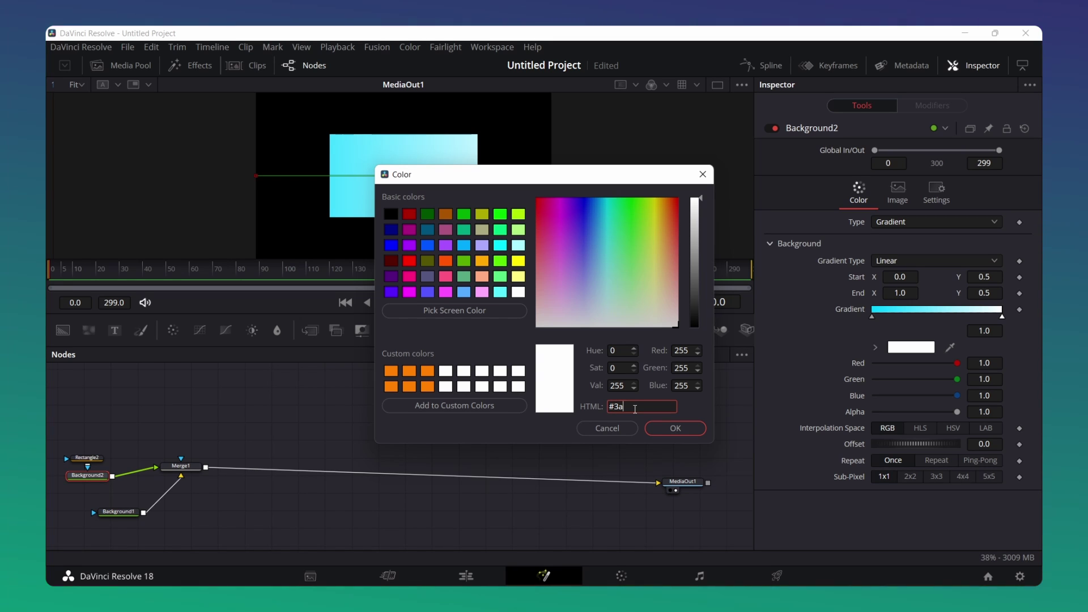
{"action": "type", "text": "47d"}
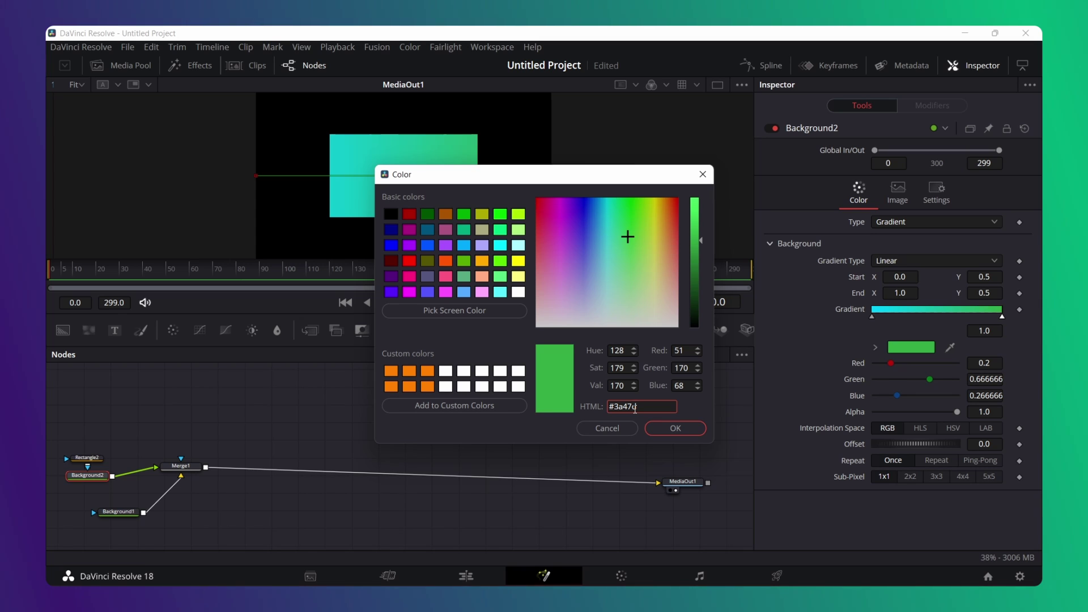
{"action": "type", "text": "5"}
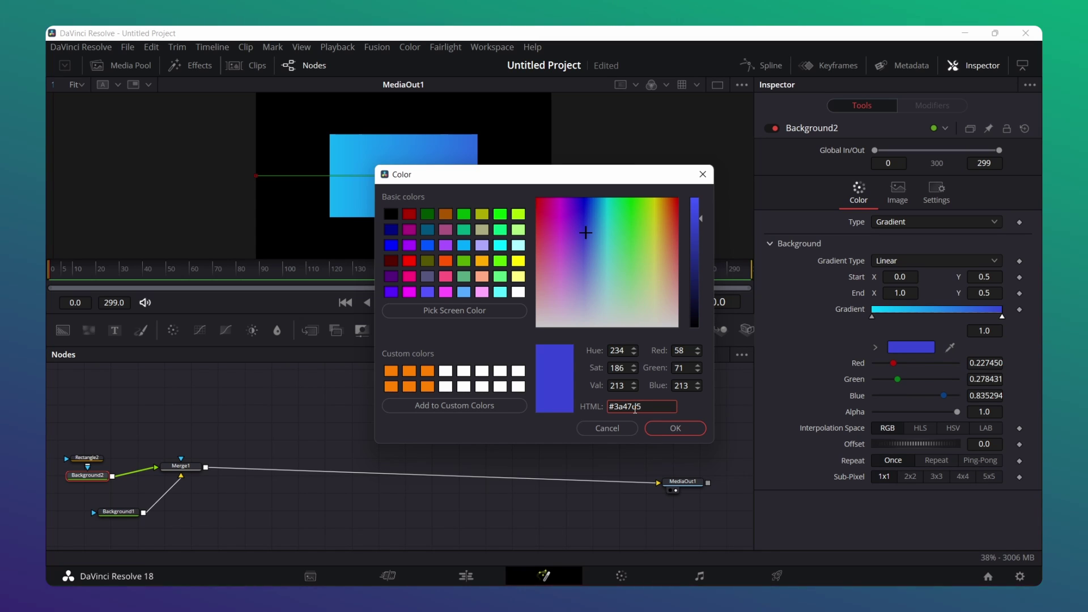
{"action": "key", "text": "Return"}
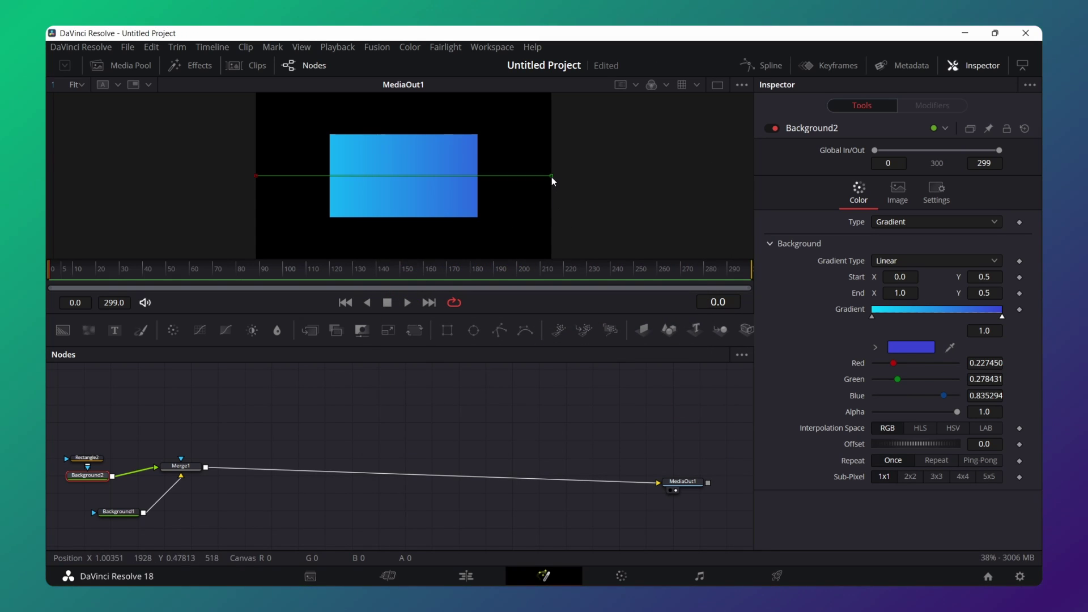
{"action": "left_click_drag", "start_coordinate": [552, 176], "coordinate": [501, 175]}
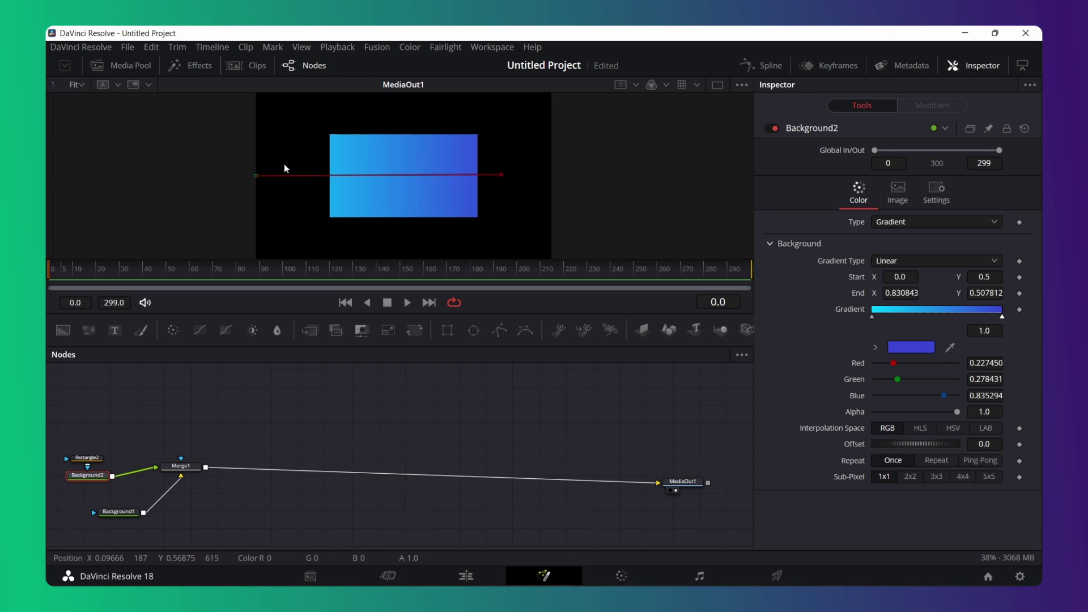
{"action": "left_click_drag", "start_coordinate": [256, 177], "coordinate": [300, 176]}
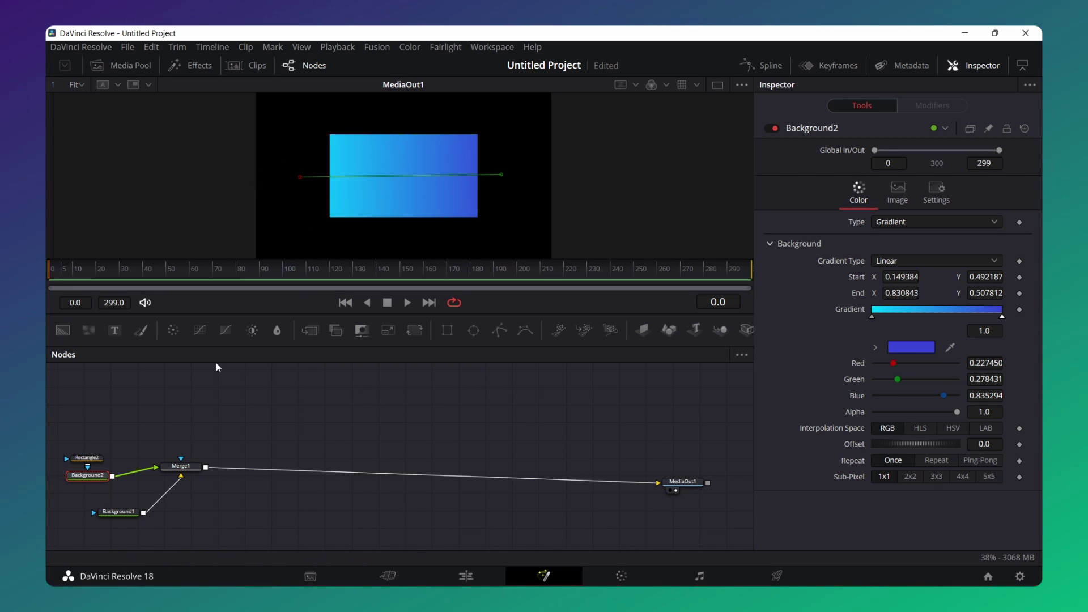
{"action": "left_click", "coordinate": [85, 463]}
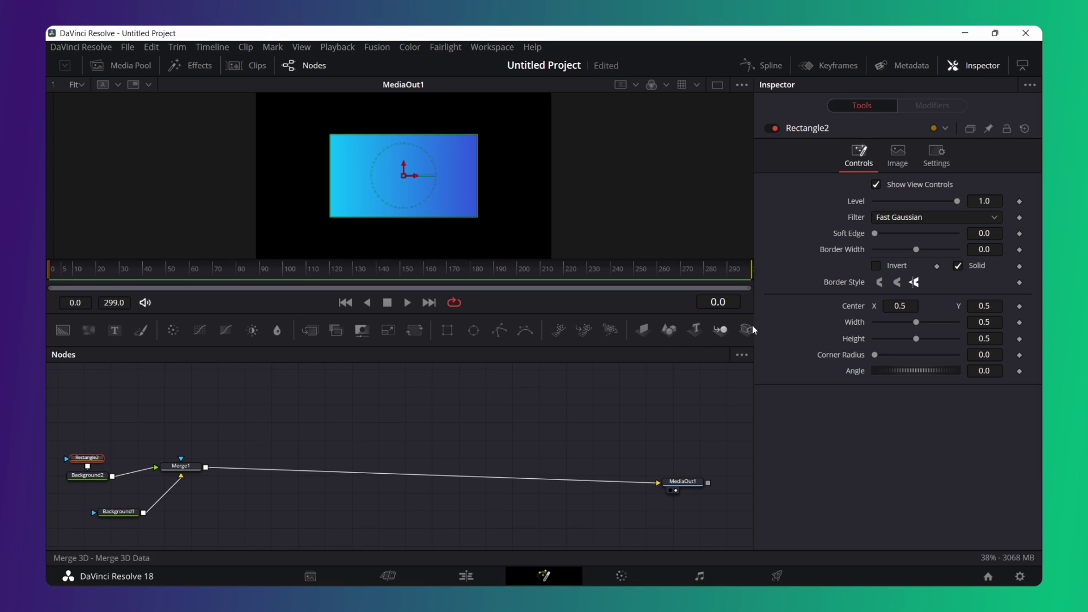
- Give Rectangle2 a width of 0.32, height 0.58 and corner radius 0.25
{"action": "left_click", "coordinate": [996, 327]}
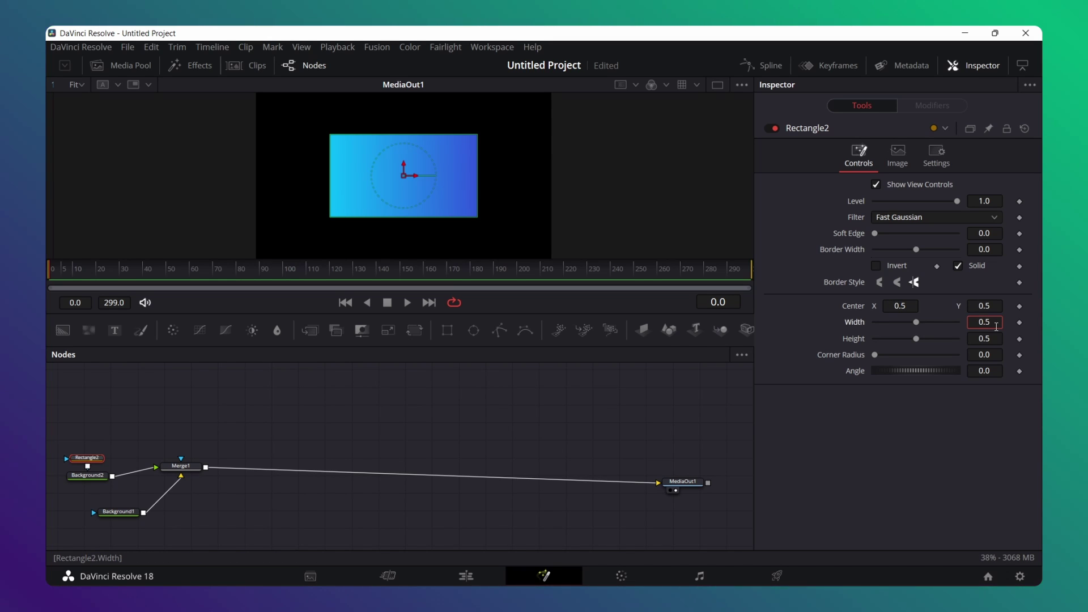
{"action": "key", "text": "BackSpace"}
{"action": "type", "text": "32"}
{"action": "key", "text": "Return"}
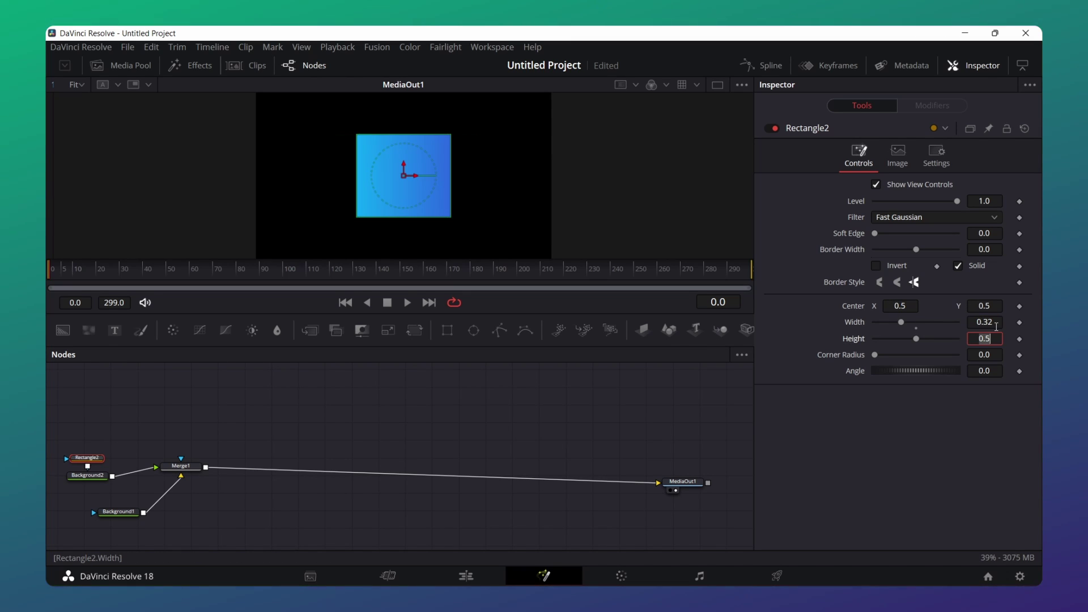
{"action": "left_click", "coordinate": [995, 339]}
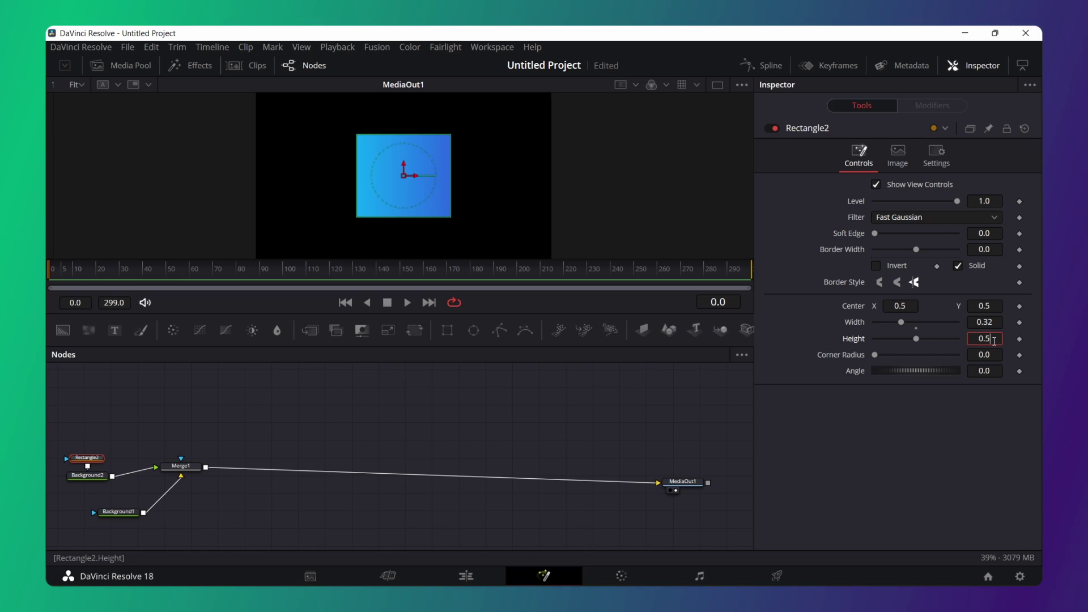
{"action": "type", "text": "8"}
{"action": "key", "text": "Return"}
{"action": "left_click", "coordinate": [996, 356]}
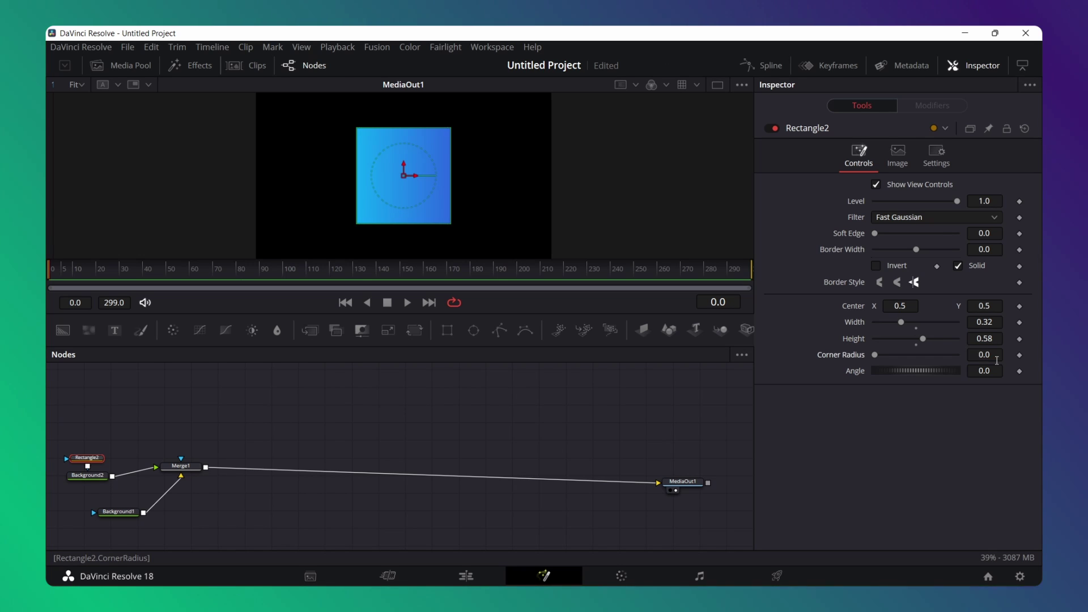
{"action": "key", "text": "BackSpace"}
{"action": "type", "text": "25"}
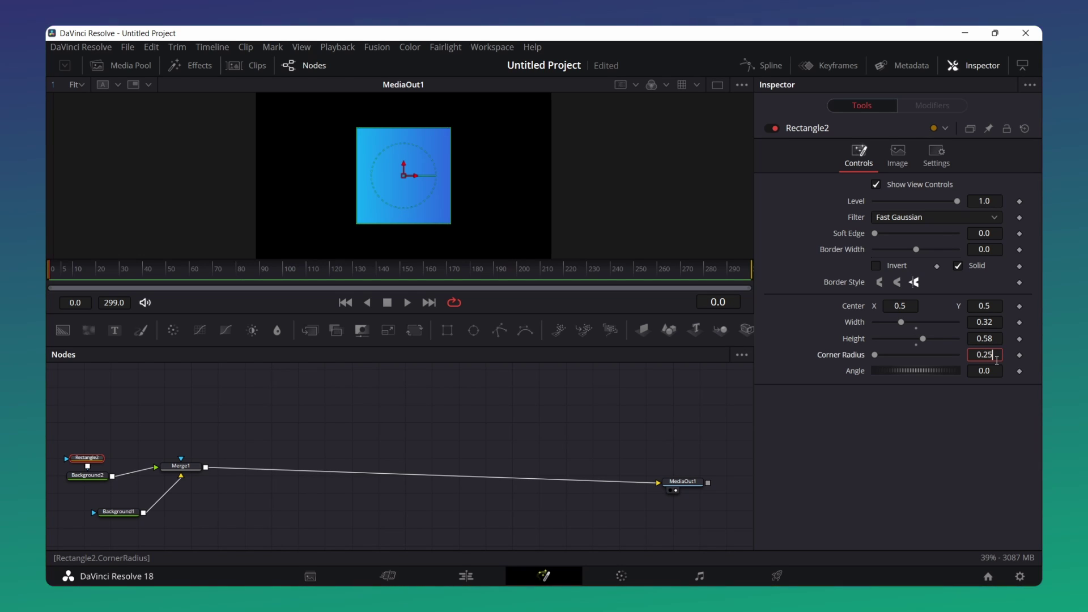
{"action": "key", "text": "Tab"}
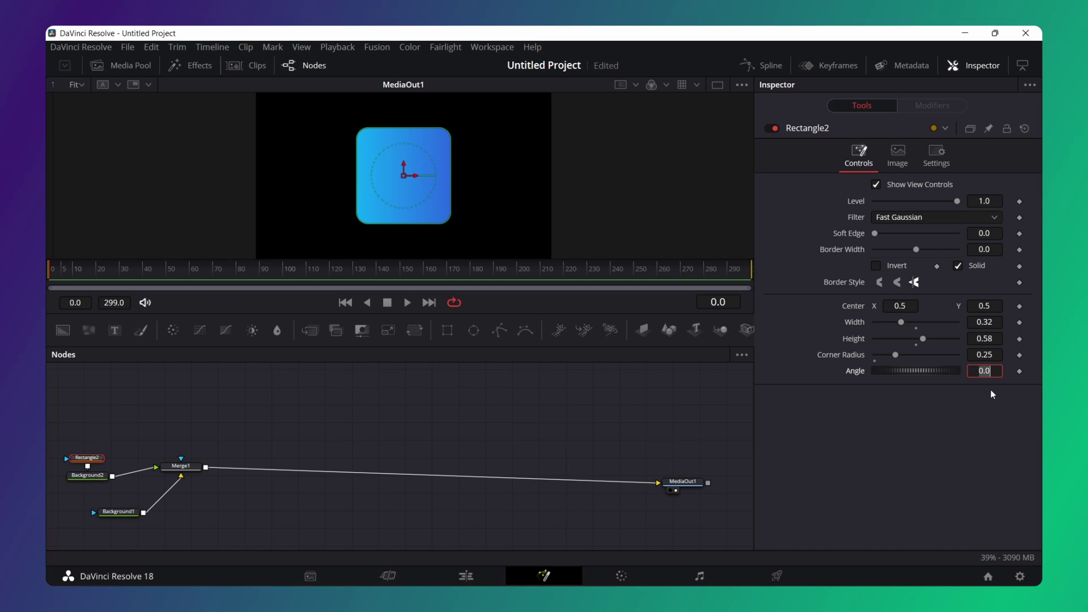
{"action": "left_click", "coordinate": [100, 476]}
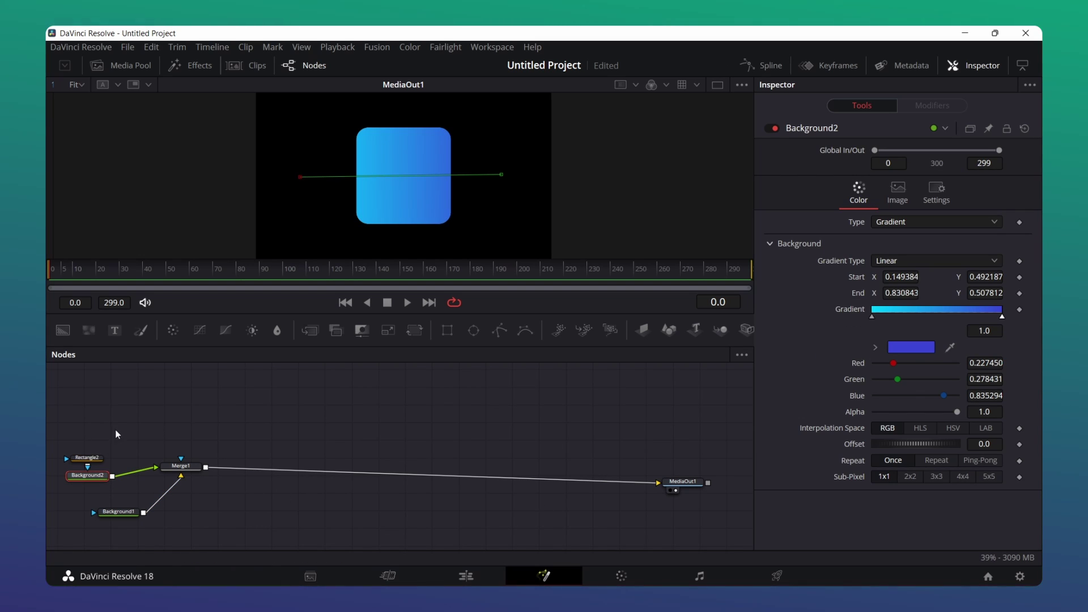
- Add Transform1 after Background2 with size 1.83, angle 26.1, and centre moved to 0.854, 0.684
{"action": "left_click", "coordinate": [411, 333]}
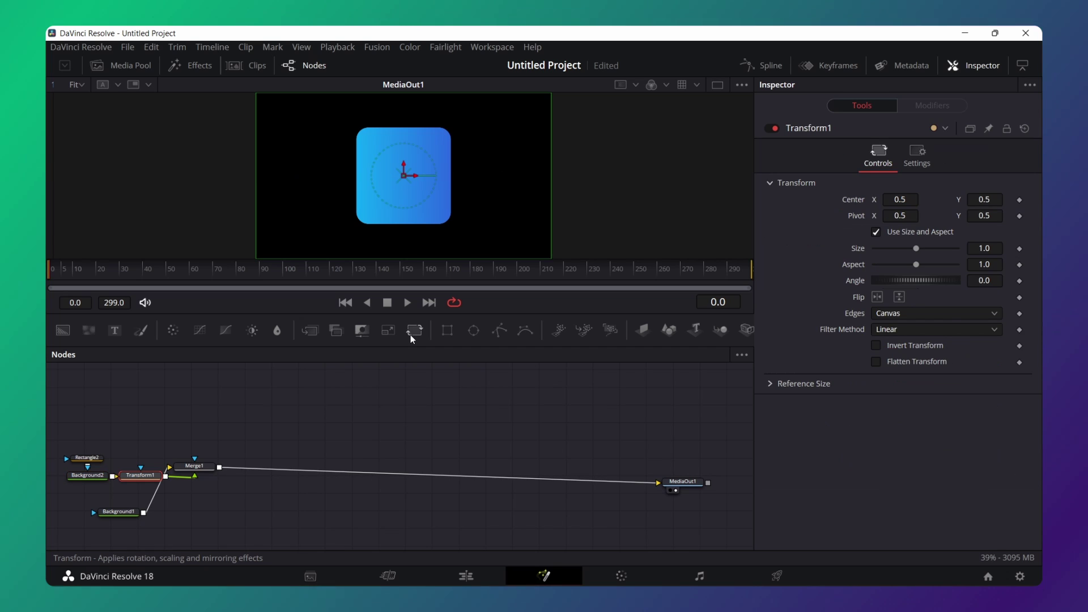
{"action": "left_click", "coordinate": [997, 247]}
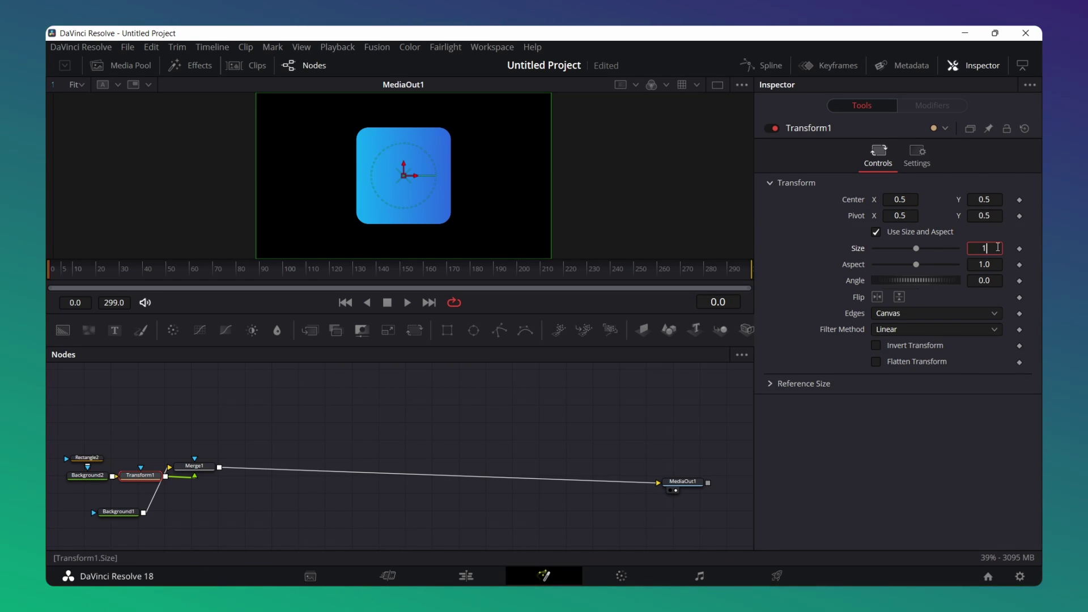
{"action": "type", "text": ".83"}
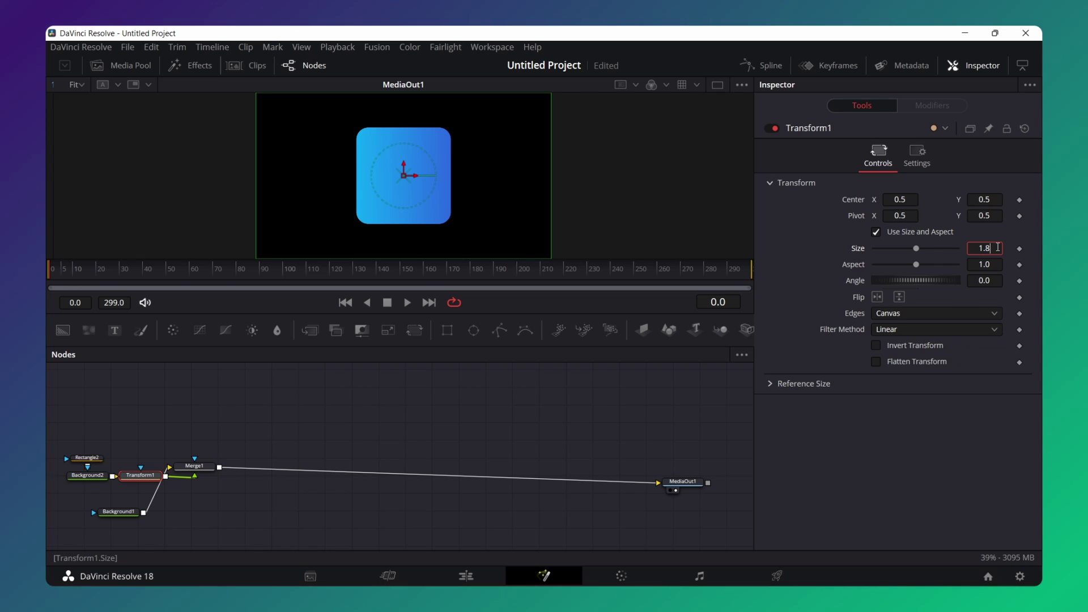
{"action": "key", "text": "Tab"}
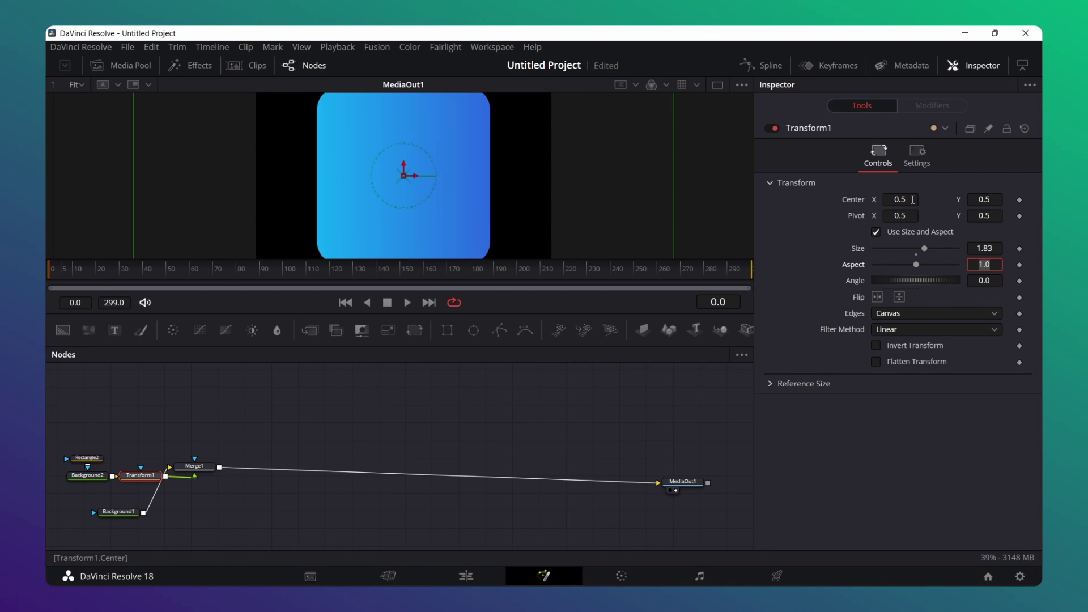
{"action": "left_click", "coordinate": [996, 286]}
{"action": "type", "text": "26"}
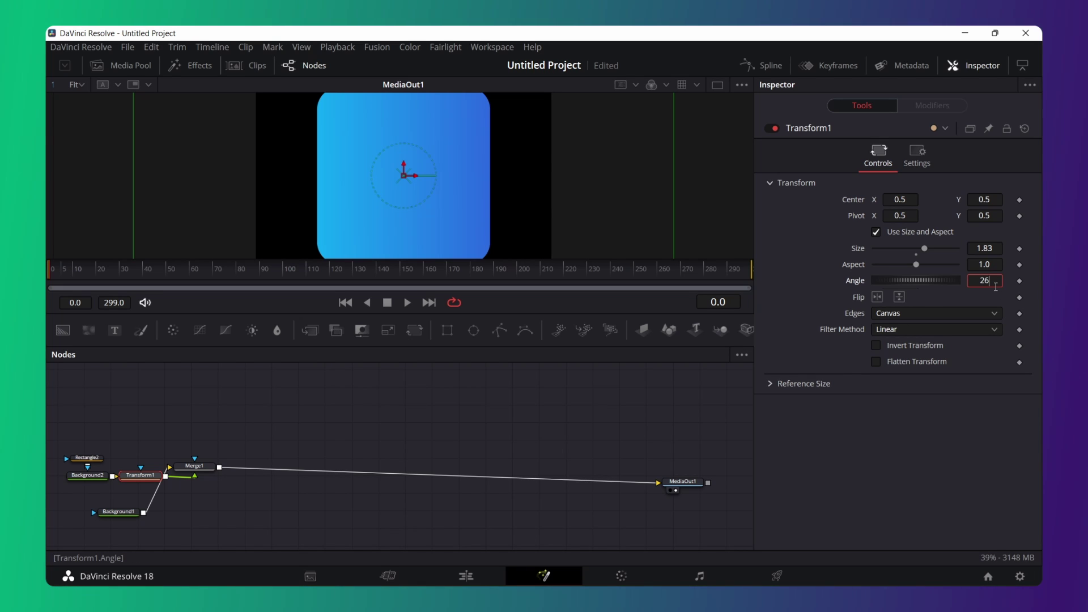
{"action": "type", "text": ".1"}
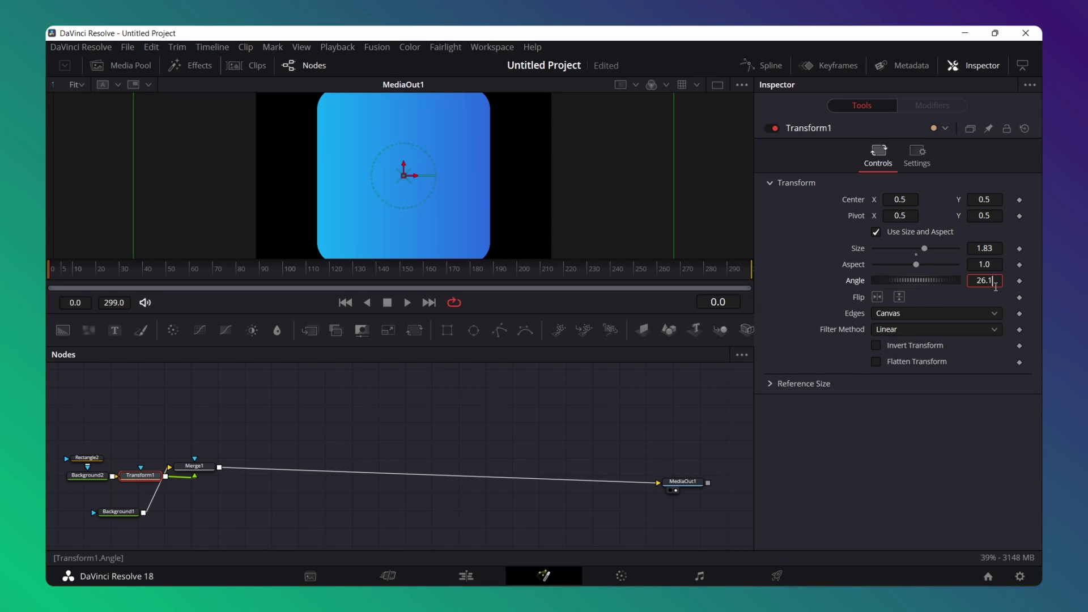
{"action": "key", "text": "Tab"}
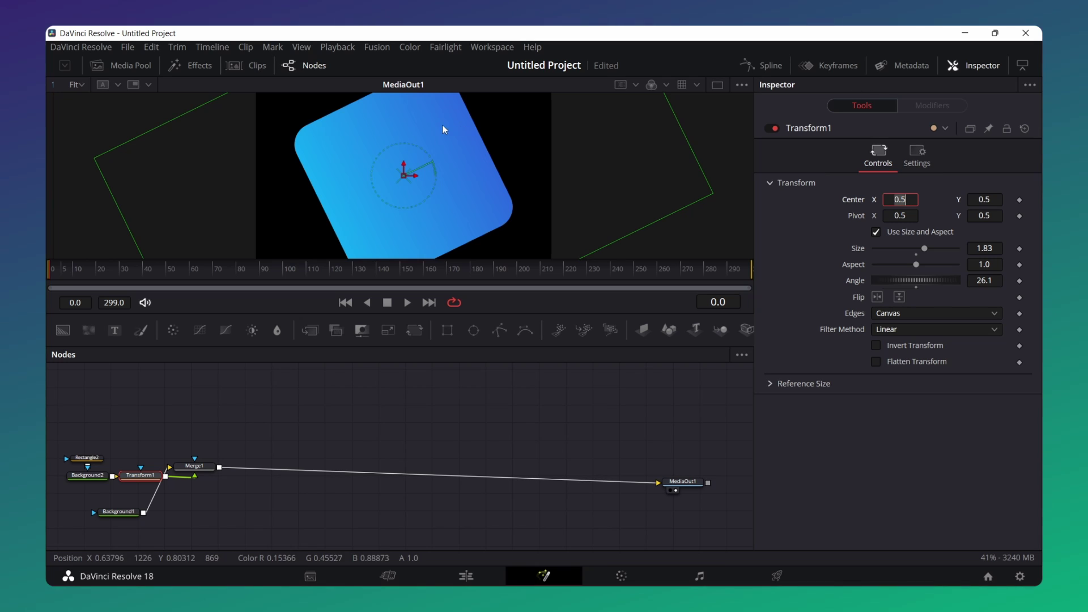
{"action": "mouse_move", "coordinate": [408, 177]}
{"action": "left_mouse_down"}
{"action": "mouse_move", "coordinate": [526, 159]}
{"action": "mouse_move", "coordinate": [510, 147]}
{"action": "left_mouse_up"}
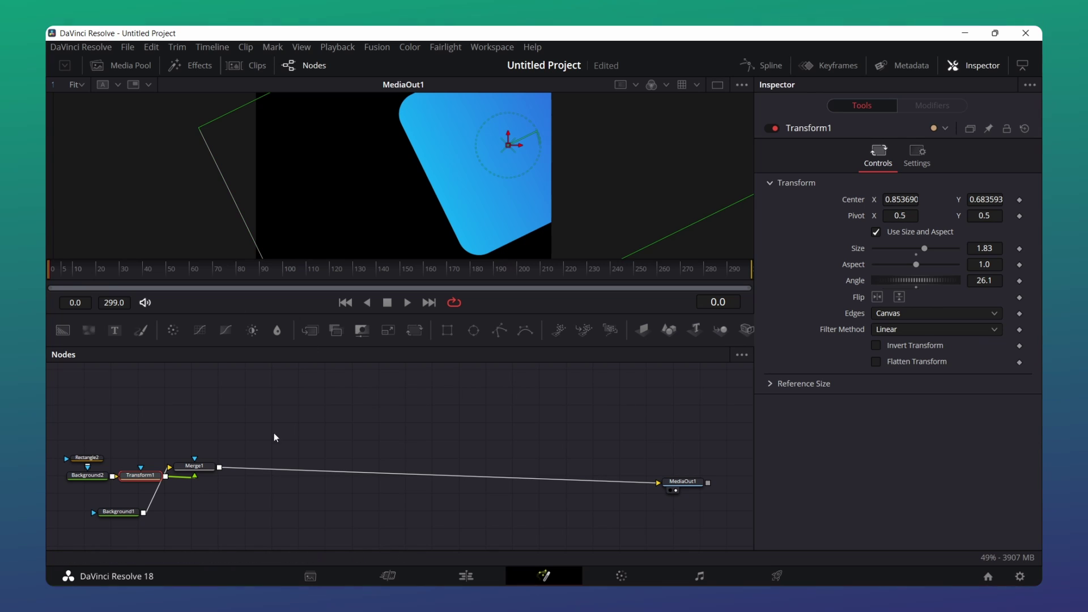
{"action": "mouse_move", "coordinate": [137, 479]}
{"action": "left_mouse_down"}
{"action": "mouse_move", "coordinate": [138, 464]}
{"action": "mouse_move", "coordinate": [88, 471]}
{"action": "mouse_move", "coordinate": [90, 491]}
{"action": "left_mouse_up"}
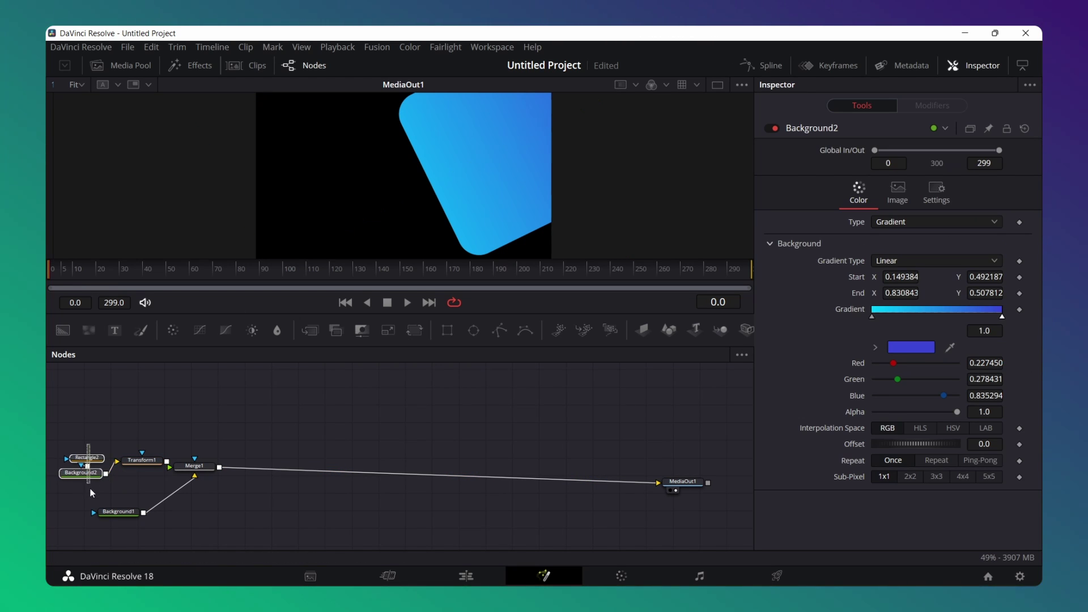
- Paste copies of the gradient card nodes, merge them into the composite, and add Transform2
{"action": "right_click", "coordinate": [86, 400]}
{"action": "left_click", "coordinate": [139, 377]}
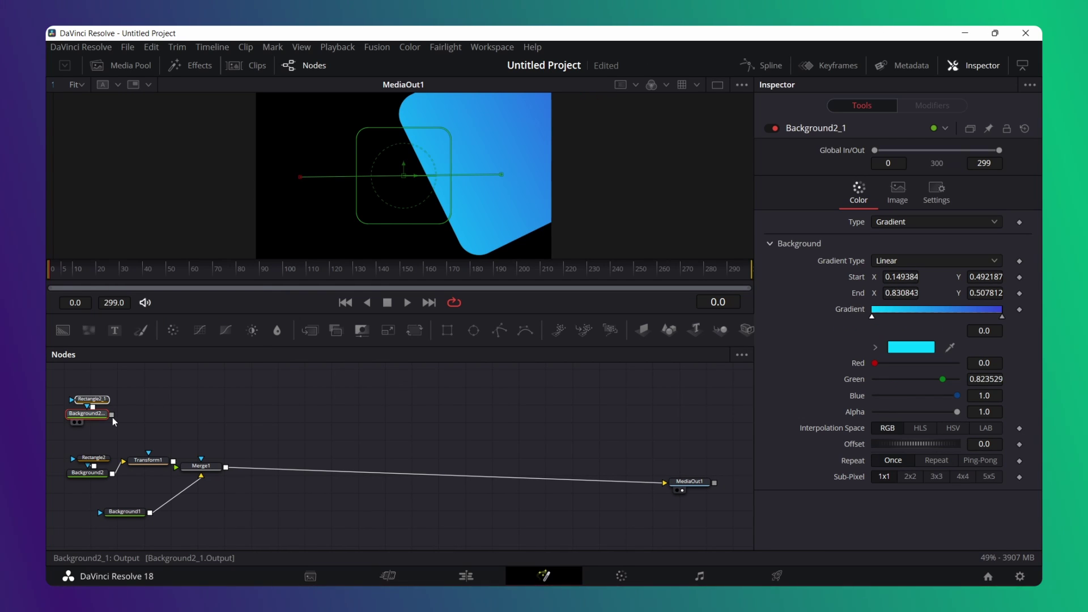
{"action": "mouse_move", "coordinate": [113, 416]}
{"action": "left_mouse_down"}
{"action": "mouse_move", "coordinate": [226, 470]}
{"action": "mouse_move", "coordinate": [191, 439]}
{"action": "mouse_move", "coordinate": [196, 431]}
{"action": "left_mouse_up"}
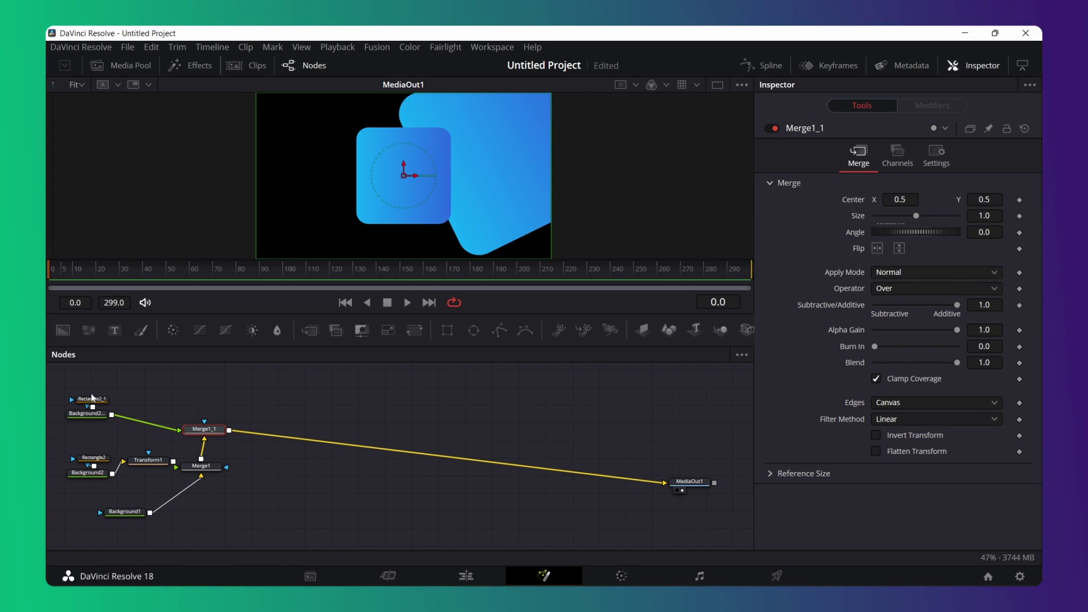
{"action": "left_click", "coordinate": [88, 414]}
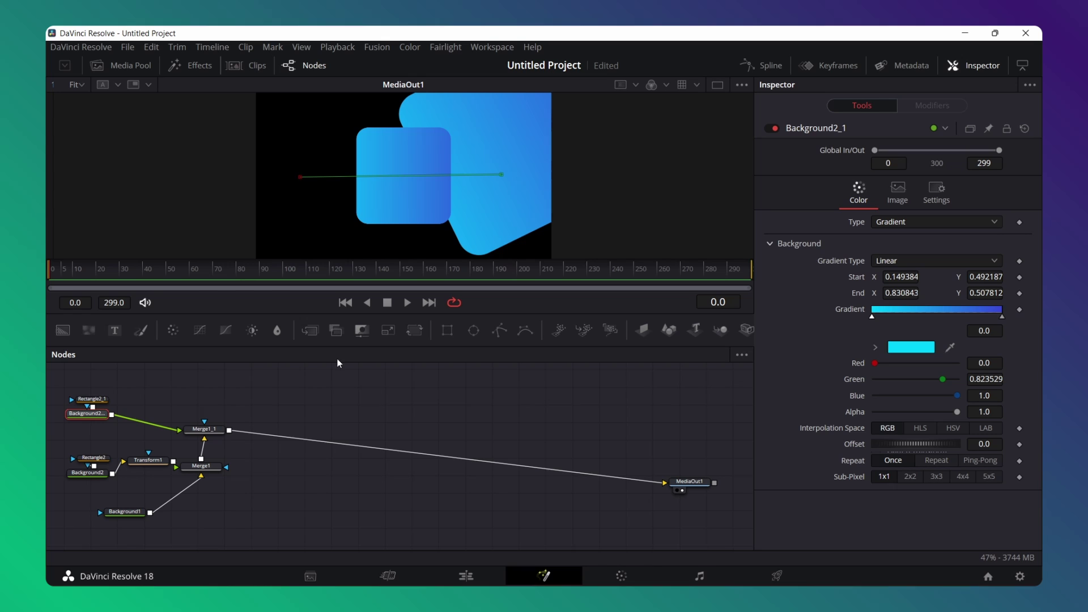
{"action": "left_click", "coordinate": [410, 334]}
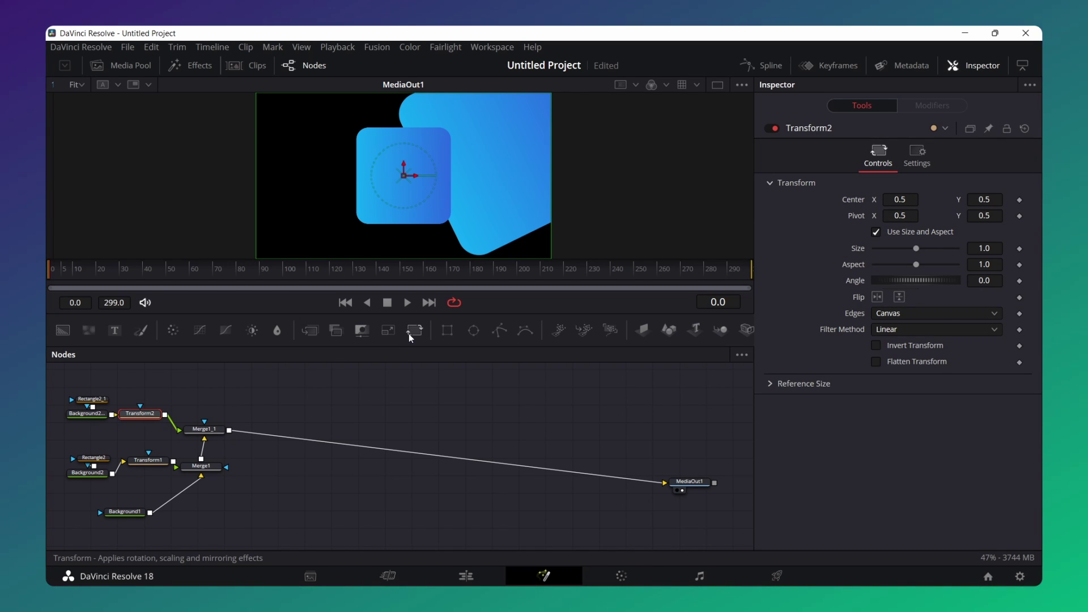
- Turn Rectangle2_1 into an outline with a 0.01 border width
{"action": "left_click", "coordinate": [91, 399]}
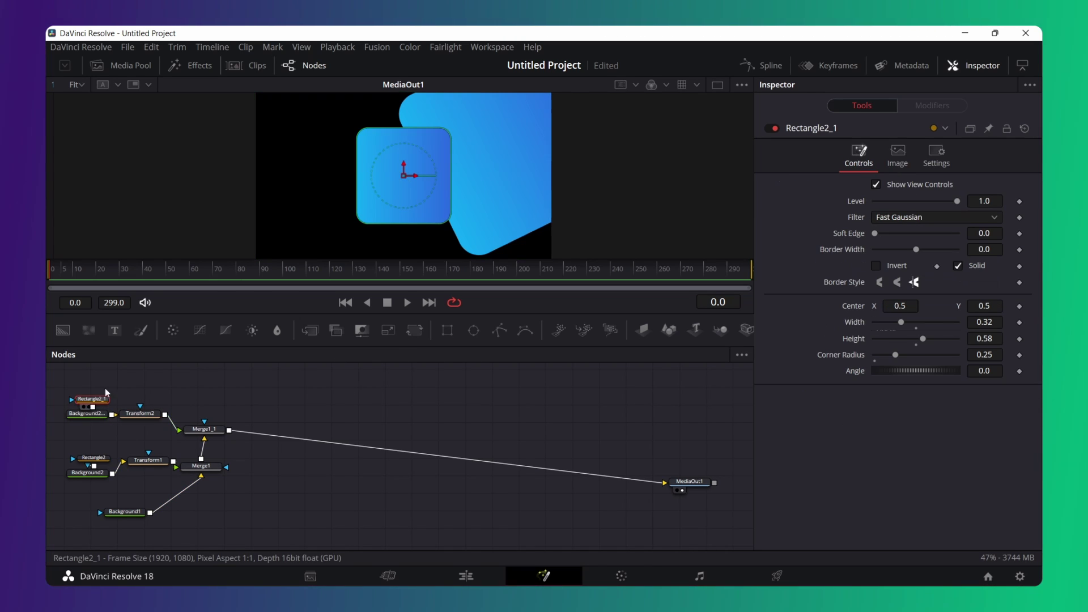
{"action": "left_click", "coordinate": [958, 266]}
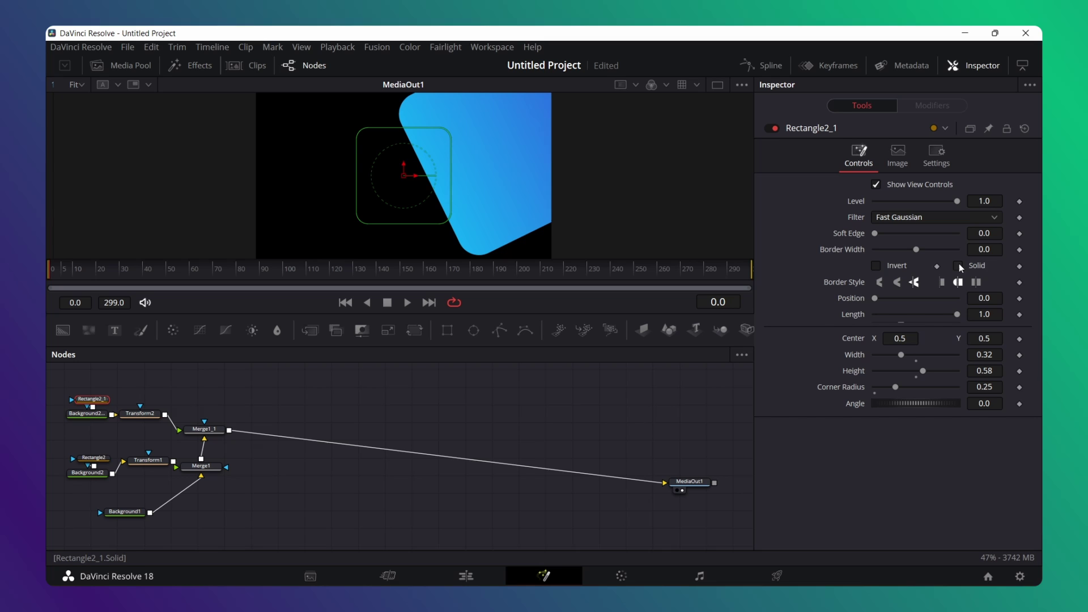
{"action": "left_click", "coordinate": [992, 251]}
{"action": "type", "text": "01"}
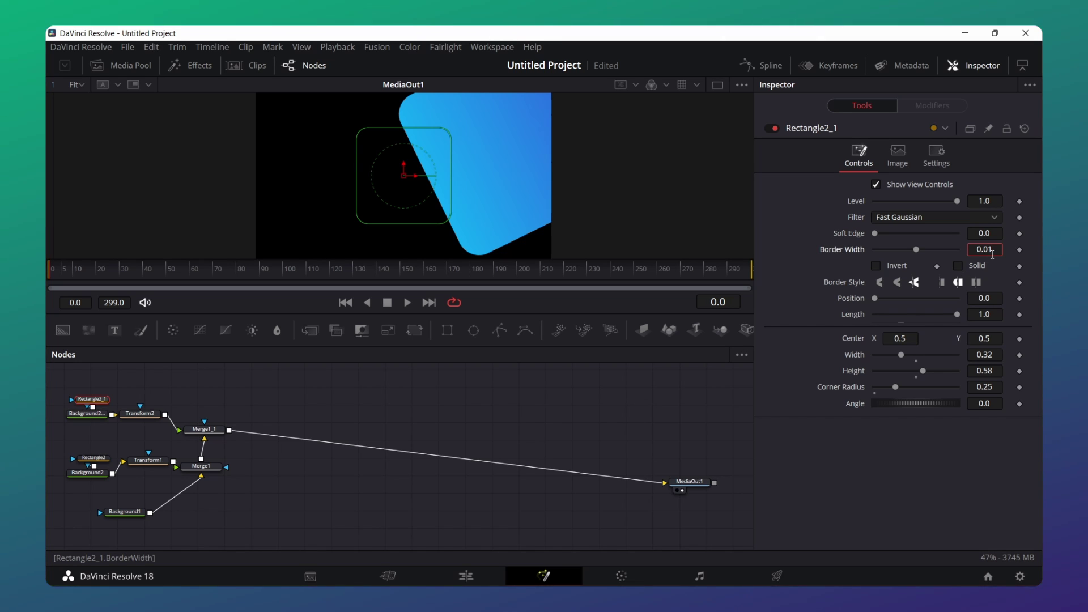
{"action": "key", "text": "Tab"}
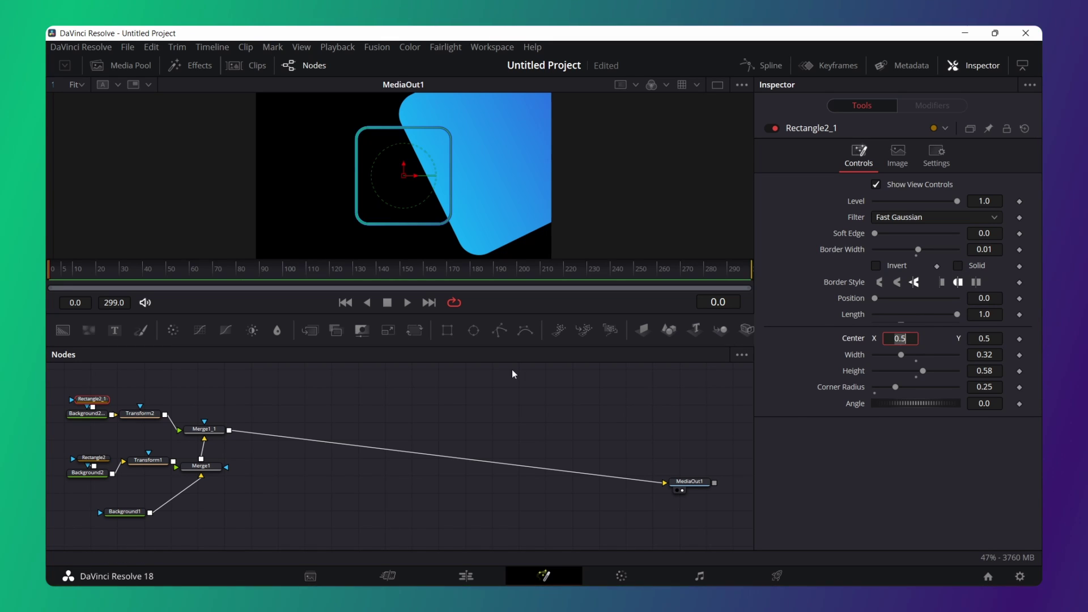
{"action": "left_click", "coordinate": [142, 413]}
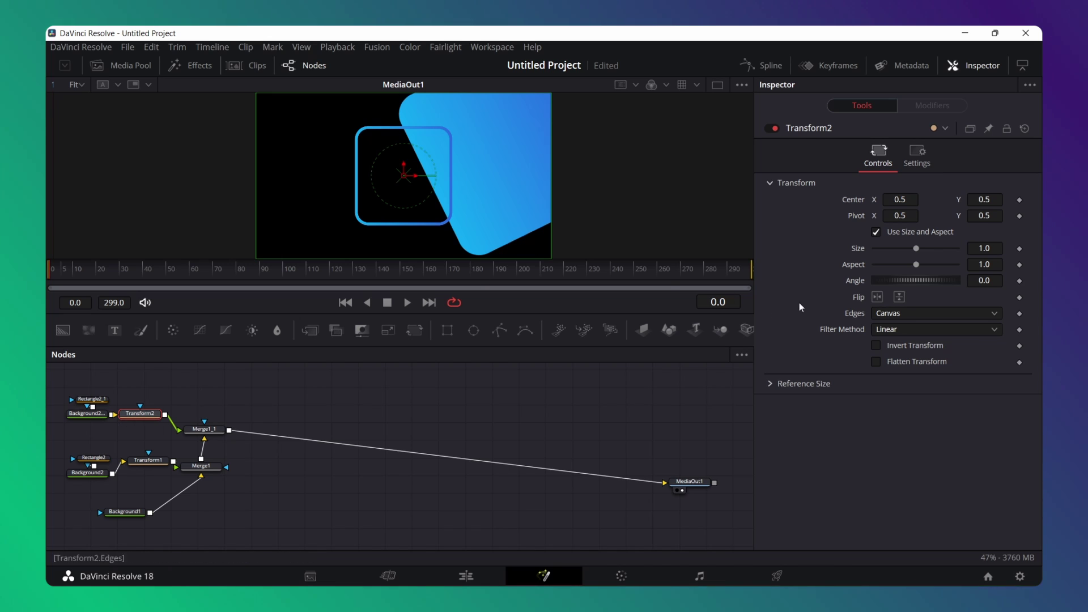
- Set Transform2 to angle 54 and size 0.3, moving the outline up and left
{"action": "left_click", "coordinate": [1001, 287]}
{"action": "type", "text": "54."}
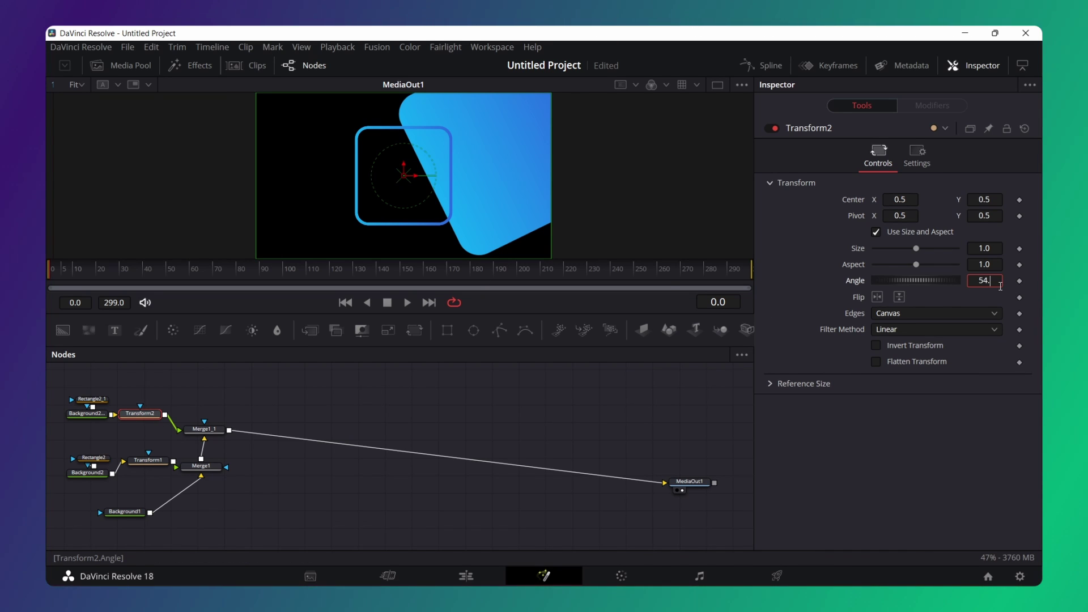
{"action": "type", "text": "0"}
{"action": "key", "text": "Tab"}
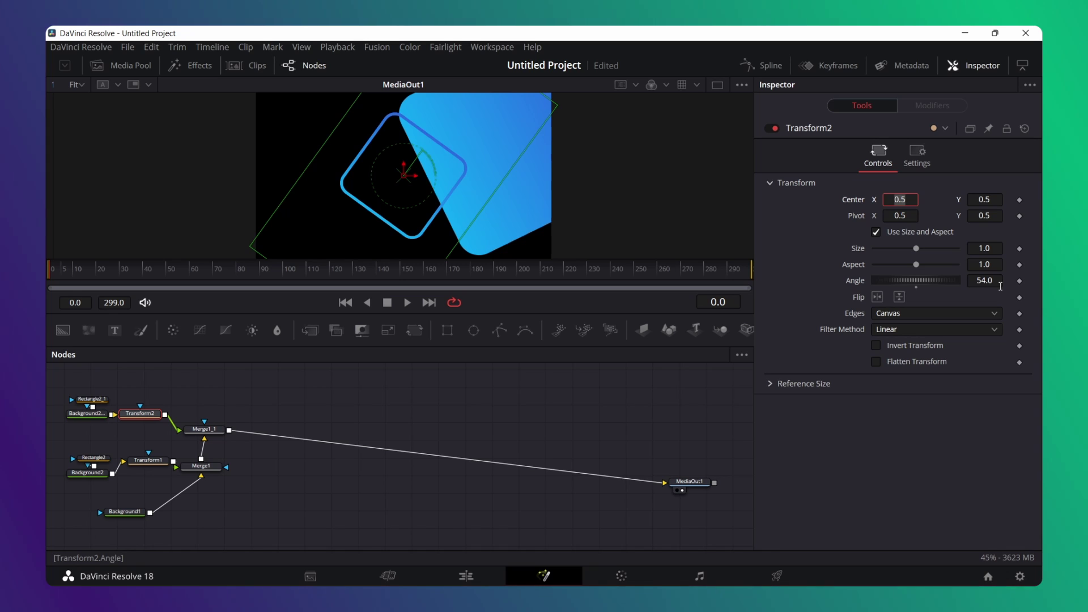
{"action": "left_click_drag", "start_coordinate": [404, 176], "coordinate": [367, 114]}
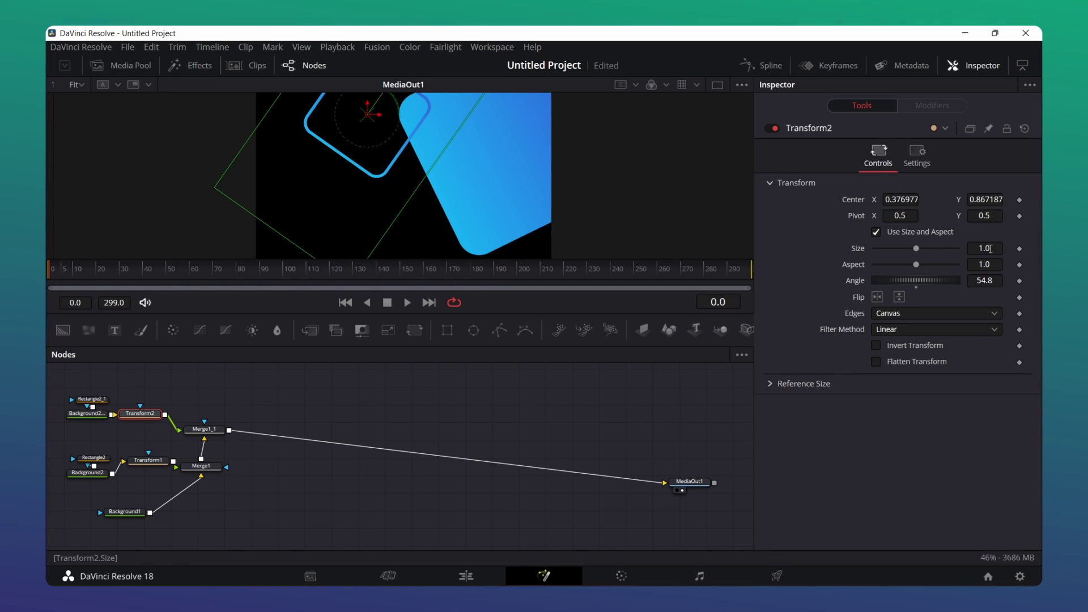
{"action": "left_click", "coordinate": [993, 249]}
{"action": "type", "text": "0."}
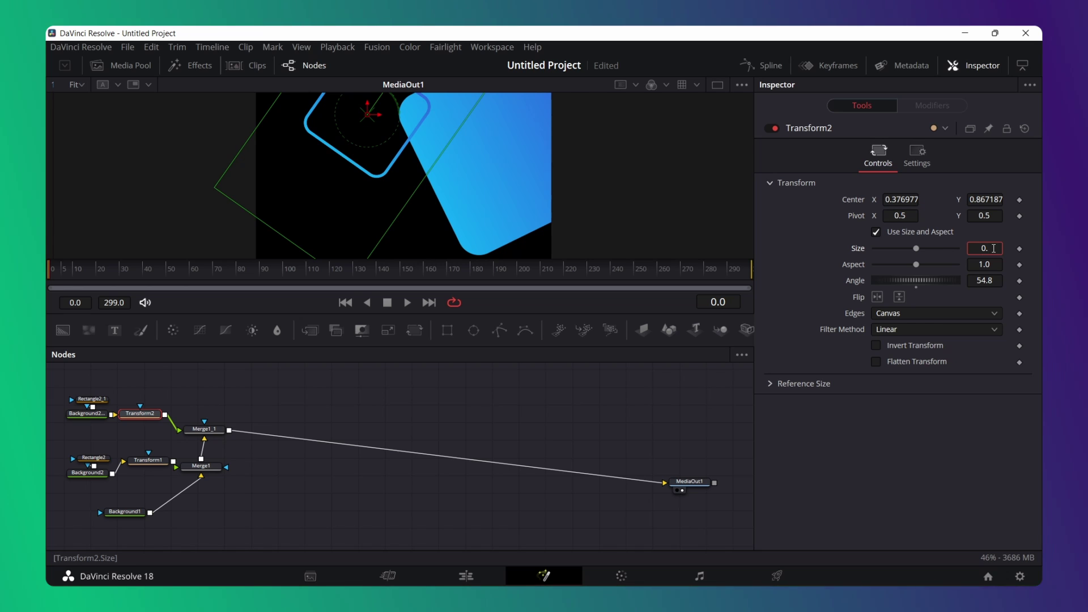
{"action": "type", "text": "3"}
{"action": "key", "text": "Tab"}
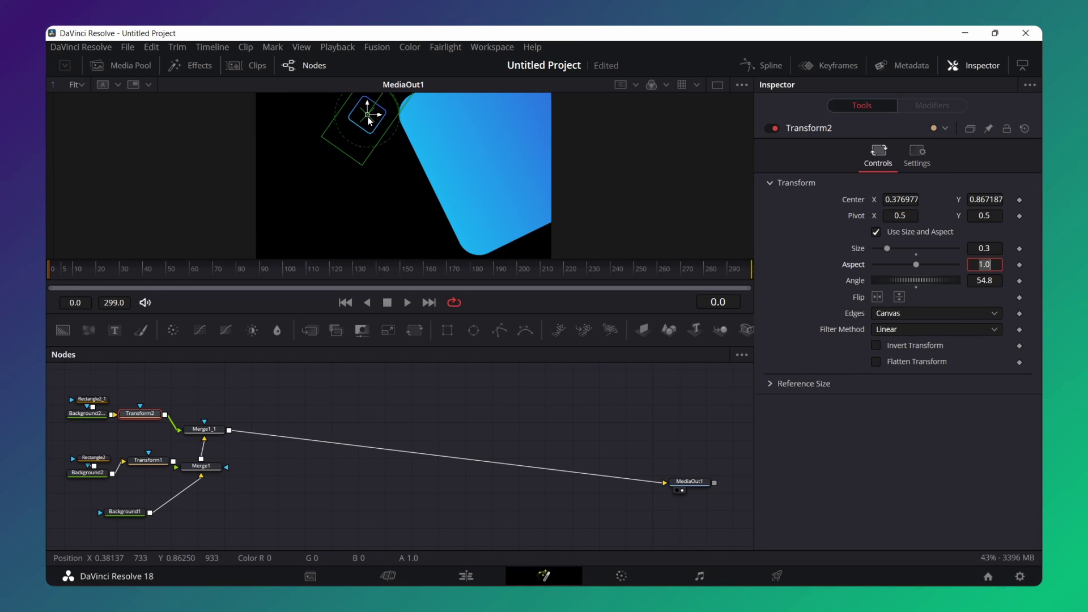
- Place the outline near the top edge at 0.364, 0.949, tilt it to 37.1°, and save
{"action": "left_click_drag", "start_coordinate": [368, 117], "coordinate": [363, 104]}
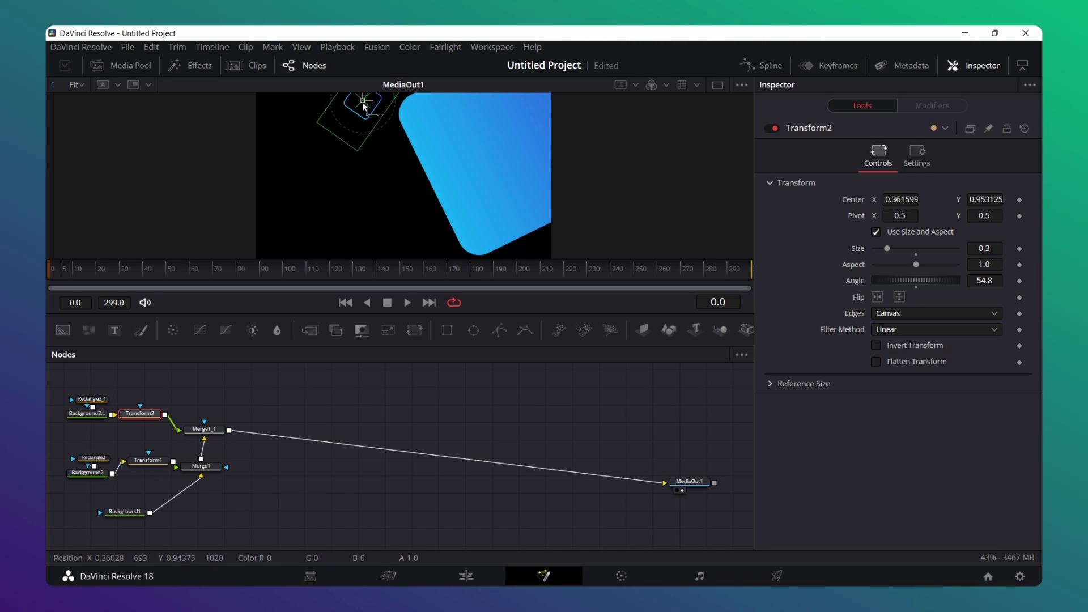
{"action": "left_click_drag", "start_coordinate": [364, 105], "coordinate": [364, 107]}
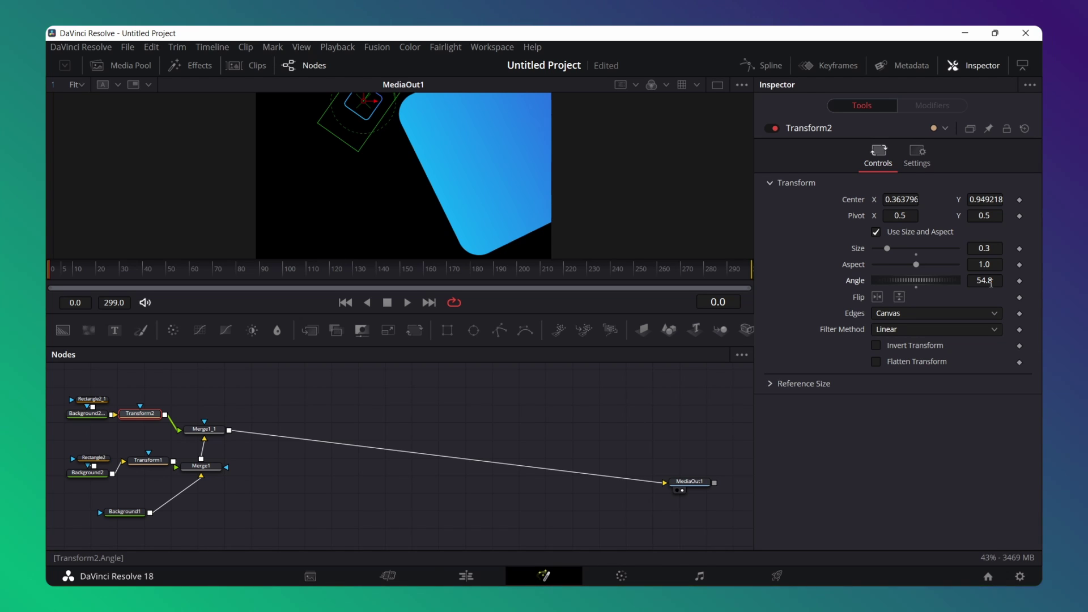
{"action": "mouse_move", "coordinate": [918, 280]}
{"action": "left_mouse_down"}
{"action": "mouse_move", "coordinate": [862, 280]}
{"action": "mouse_move", "coordinate": [892, 280]}
{"action": "left_mouse_up"}
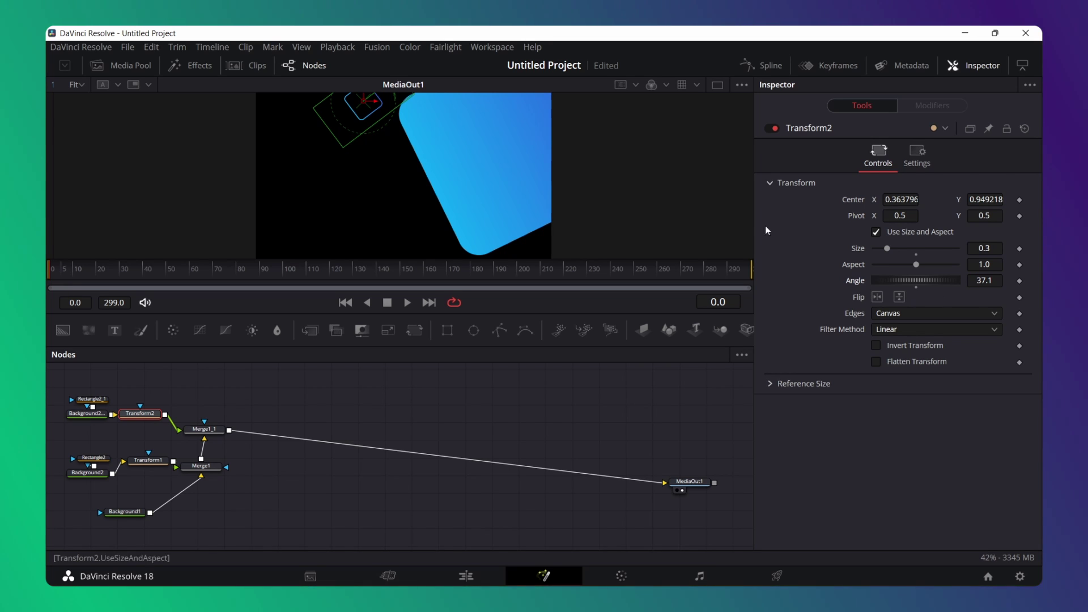
{"action": "key", "text": "ctrl+s"}
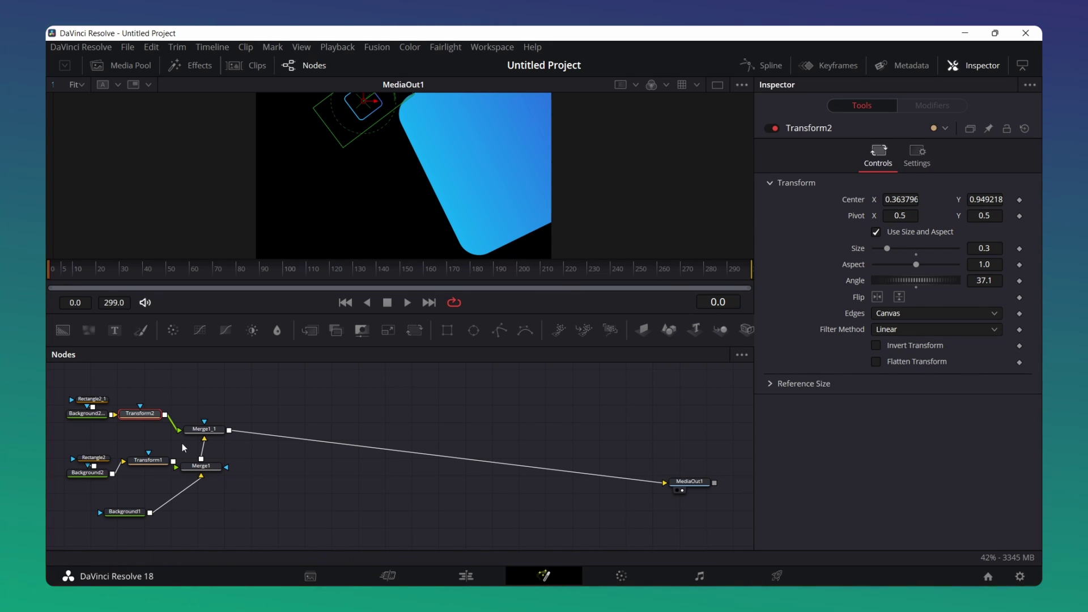
- Move Background2's gradient start to 0.336, 0.493 and end to 0.731, 0.507
{"action": "left_click", "coordinate": [90, 475]}
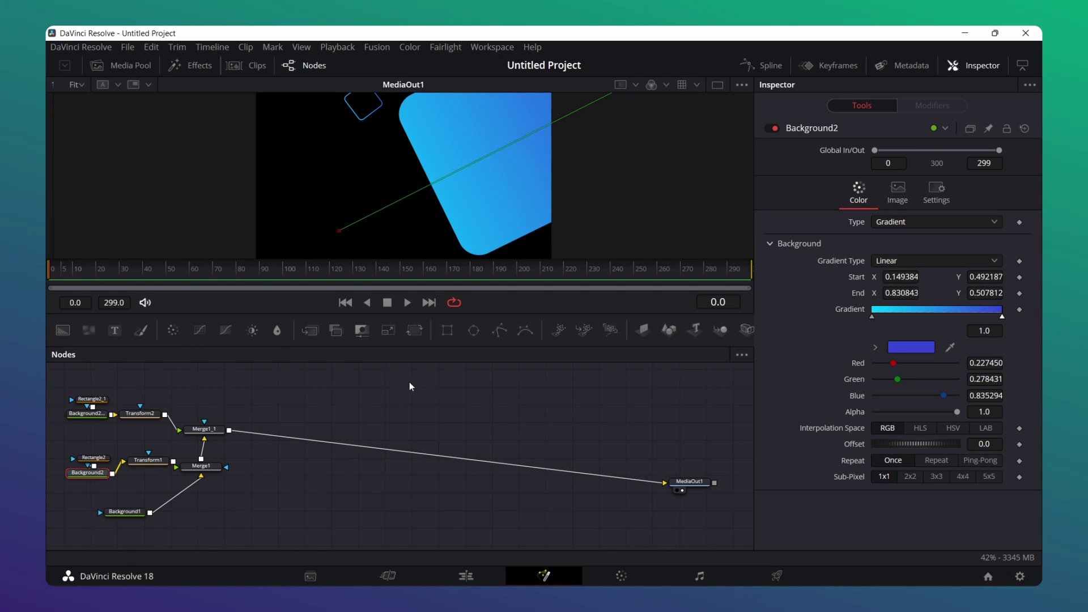
{"action": "mouse_move", "coordinate": [339, 231]}
{"action": "left_mouse_down"}
{"action": "mouse_move", "coordinate": [414, 206]}
{"action": "mouse_move", "coordinate": [418, 194]}
{"action": "left_mouse_up"}
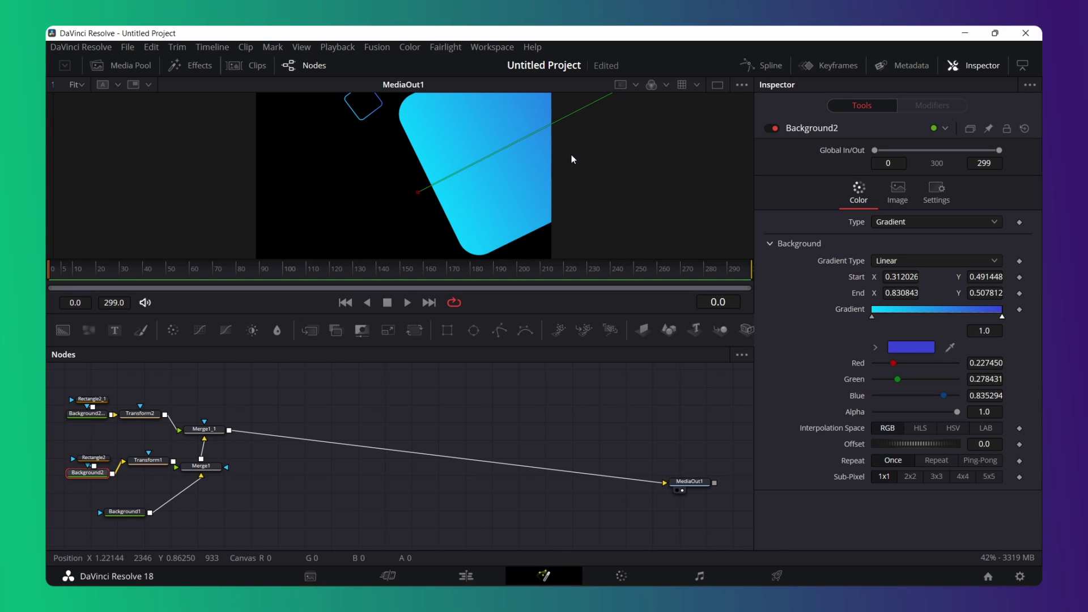
{"action": "scroll", "coordinate": [571, 155], "scroll_direction": "down", "scroll_amount": 2}
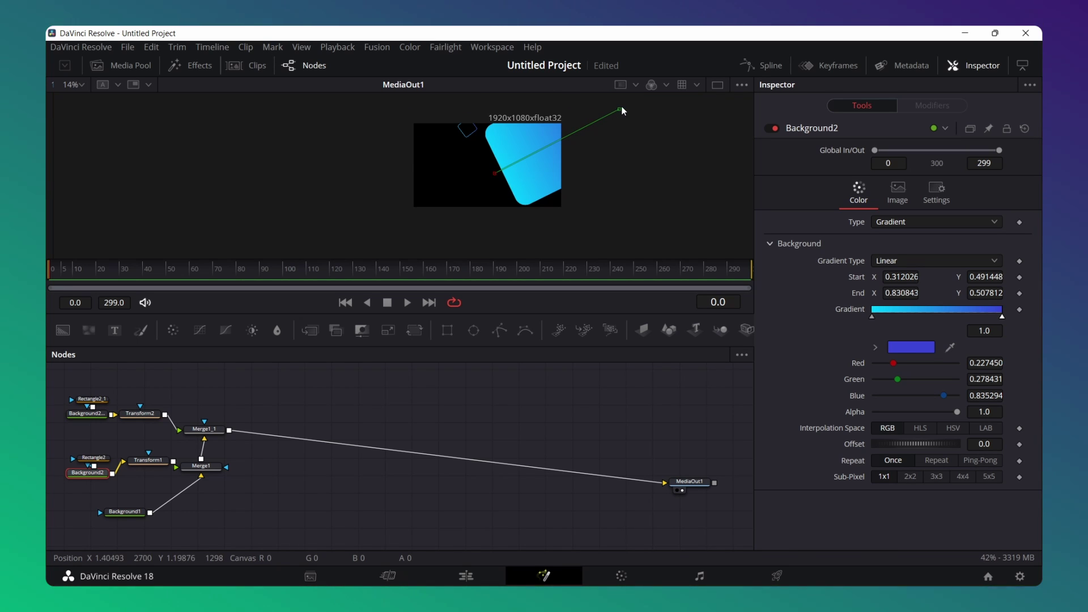
{"action": "left_click_drag", "start_coordinate": [621, 108], "coordinate": [582, 128]}
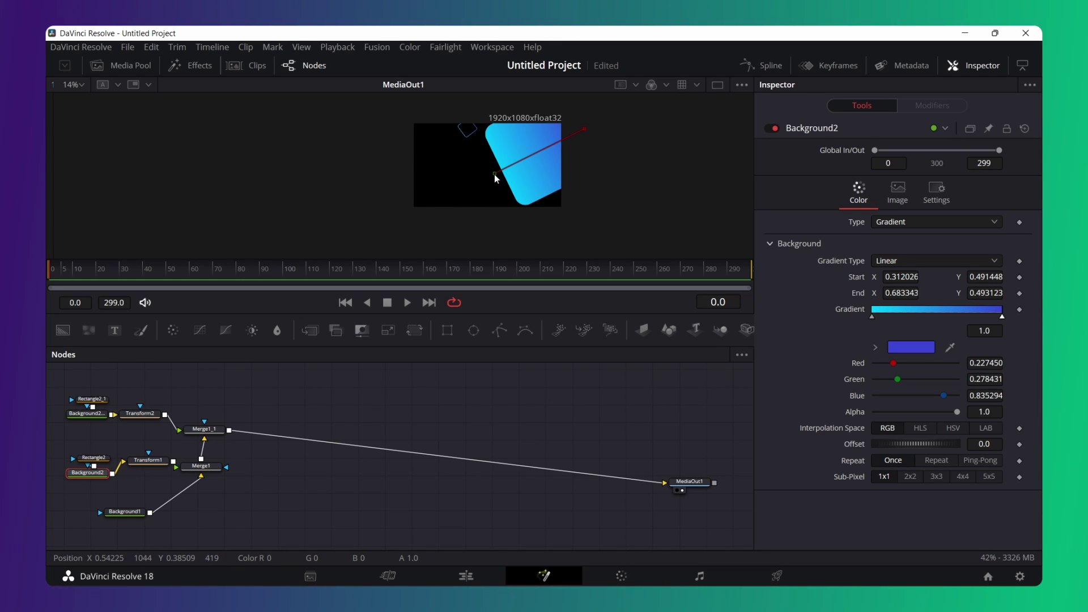
{"action": "left_click_drag", "start_coordinate": [495, 172], "coordinate": [500, 171]}
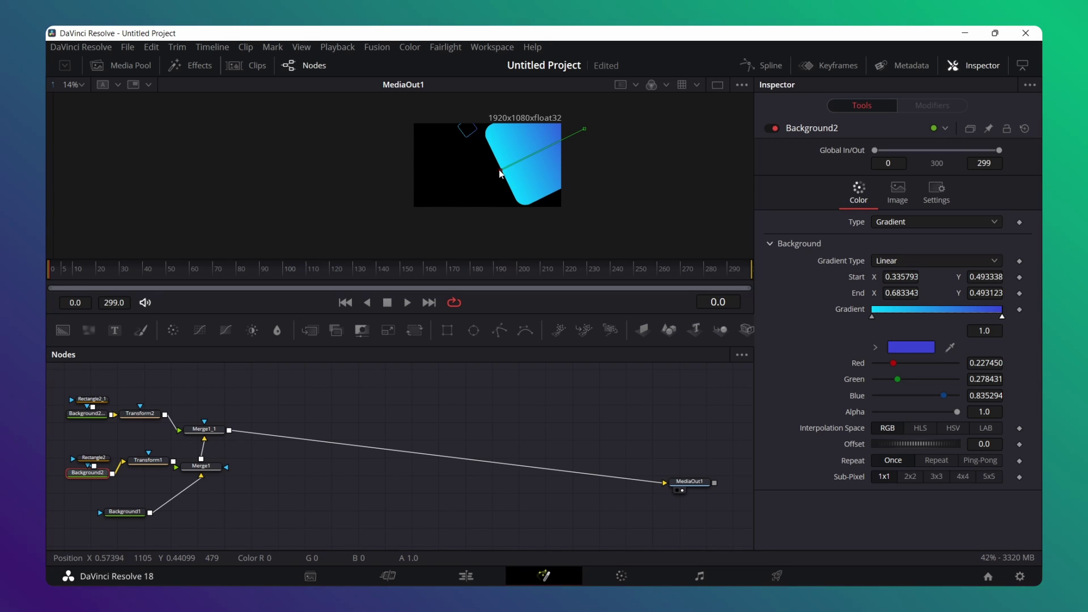
{"action": "left_click", "coordinate": [109, 388]}
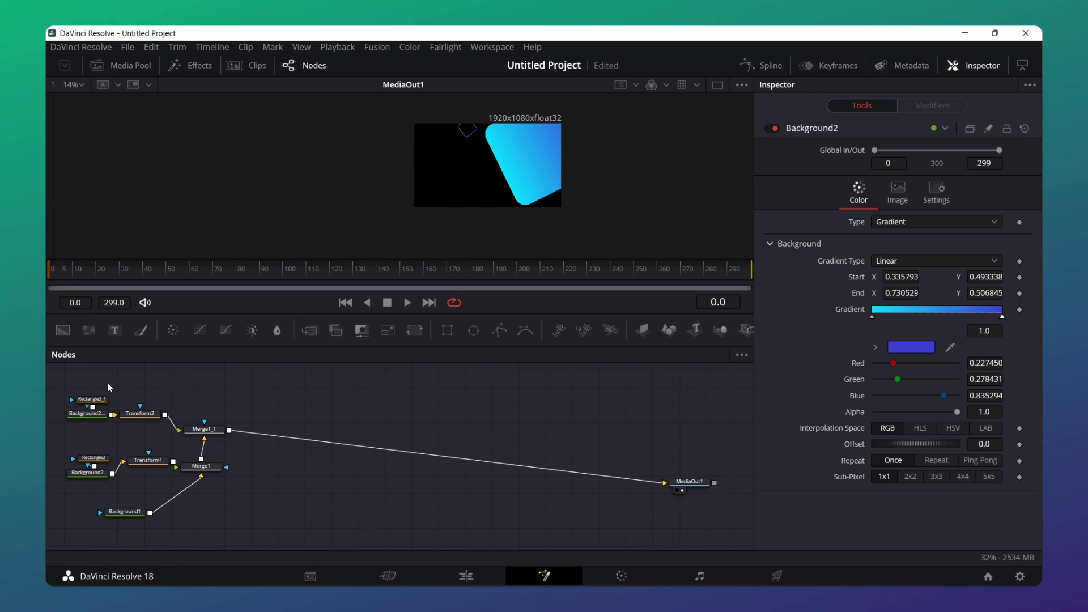
- Paste a third gradient card copy, wire it into Merge1_2, and add Transform3 after Background2_2
{"action": "key", "text": "ctrl+v"}
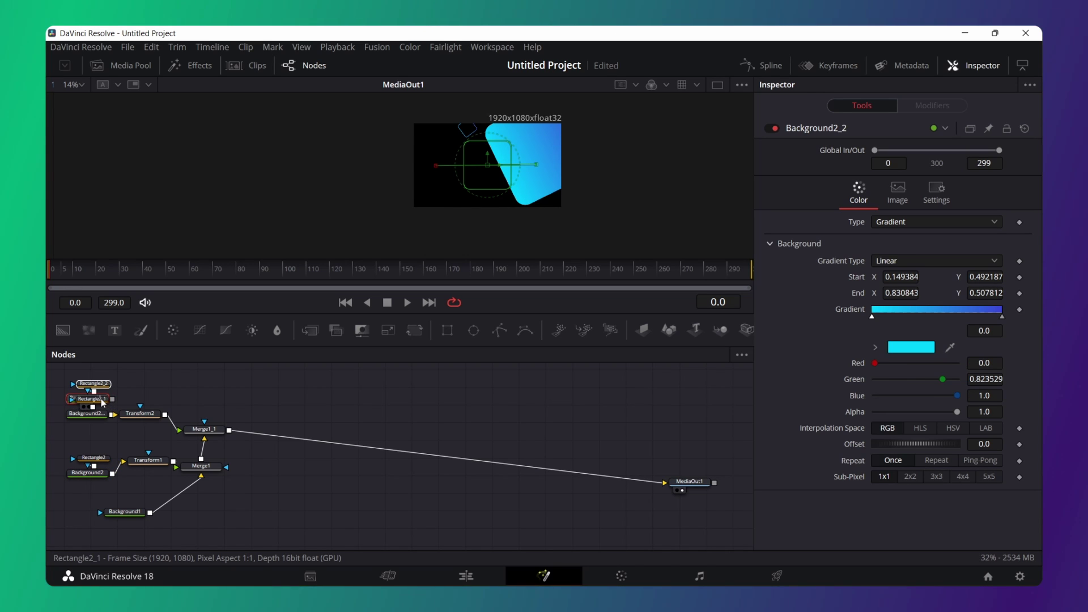
{"action": "mouse_move", "coordinate": [105, 395]}
{"action": "left_mouse_down"}
{"action": "mouse_move", "coordinate": [99, 413]}
{"action": "mouse_move", "coordinate": [107, 379]}
{"action": "mouse_move", "coordinate": [101, 409]}
{"action": "left_mouse_up"}
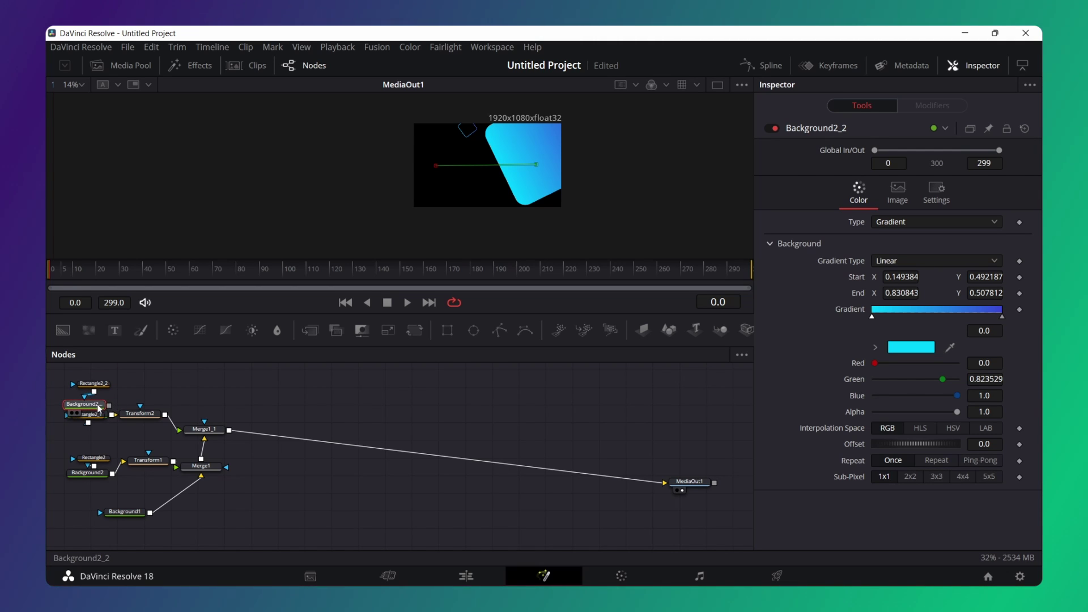
{"action": "left_click", "coordinate": [89, 369]}
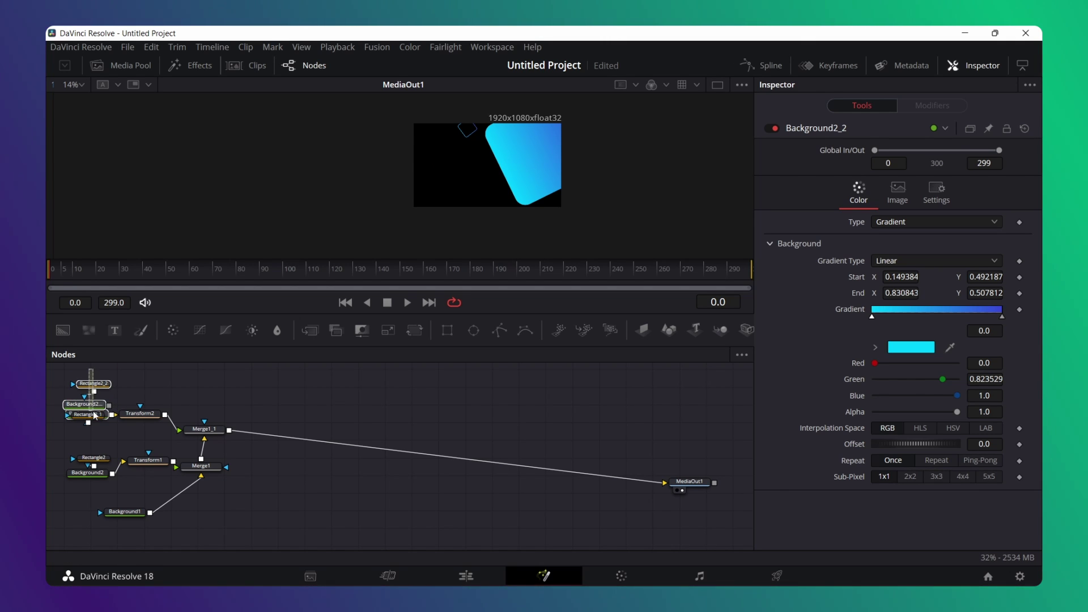
{"action": "mouse_move", "coordinate": [89, 369]}
{"action": "left_mouse_down"}
{"action": "mouse_move", "coordinate": [94, 404]}
{"action": "mouse_move", "coordinate": [117, 384]}
{"action": "mouse_move", "coordinate": [254, 428]}
{"action": "mouse_move", "coordinate": [196, 407]}
{"action": "left_mouse_up"}
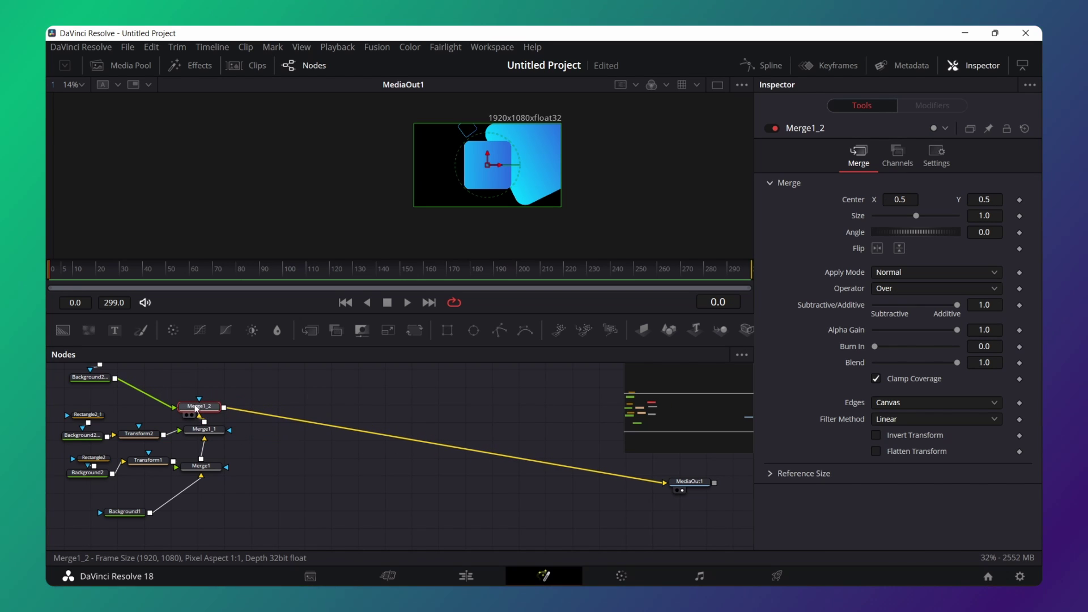
{"action": "left_click_drag", "start_coordinate": [654, 410], "coordinate": [668, 400]}
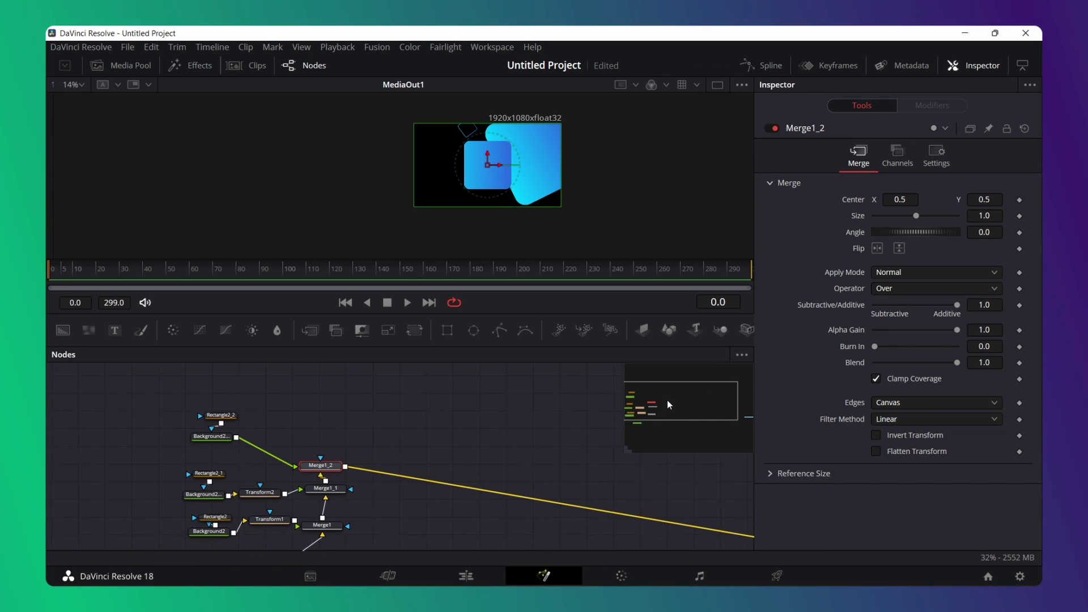
{"action": "mouse_move", "coordinate": [165, 434]}
{"action": "left_mouse_down"}
{"action": "mouse_move", "coordinate": [227, 423]}
{"action": "mouse_move", "coordinate": [115, 434]}
{"action": "left_mouse_up"}
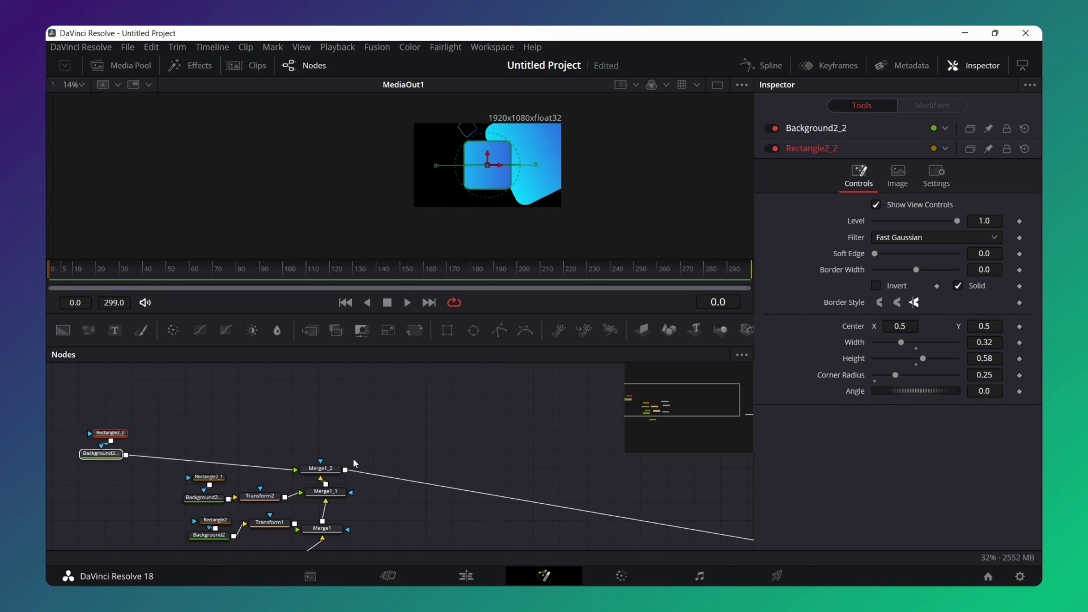
{"action": "left_click_drag", "start_coordinate": [338, 473], "coordinate": [351, 457]}
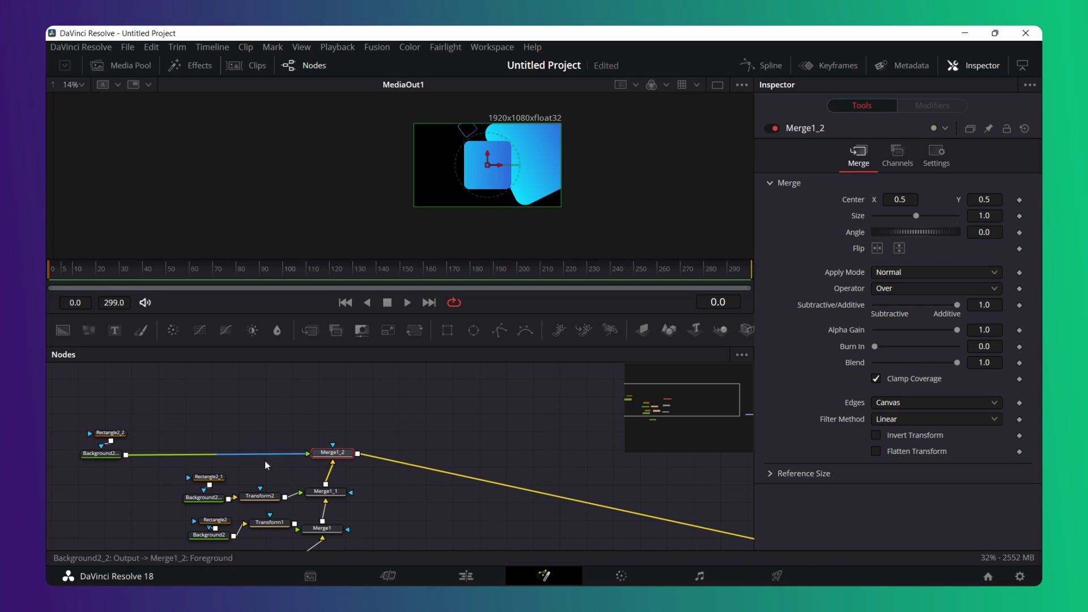
{"action": "left_click", "coordinate": [112, 457]}
{"action": "left_click", "coordinate": [414, 330]}
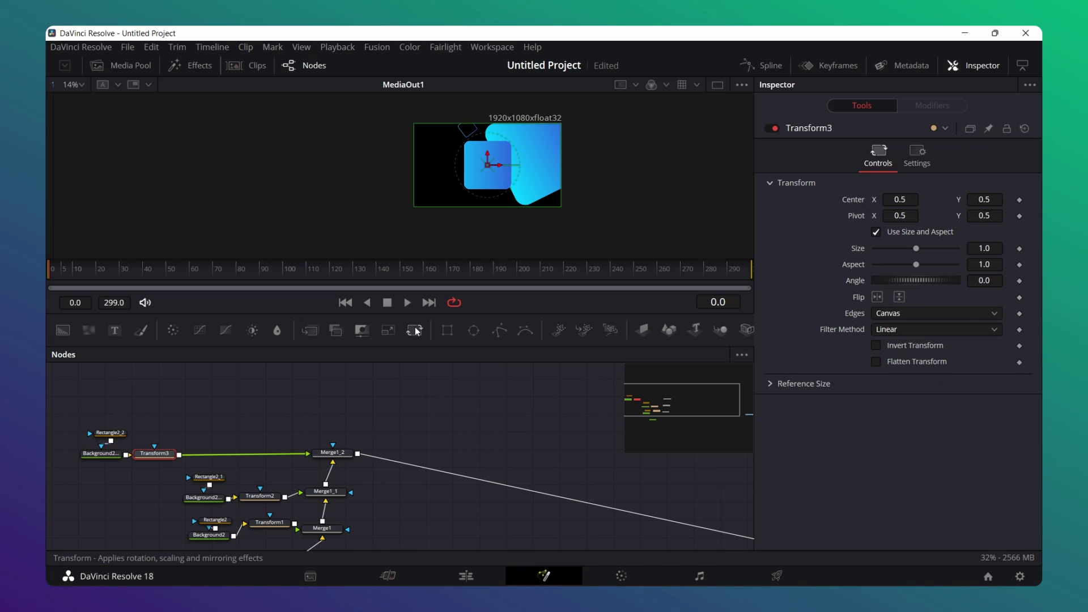
- Shrink Transform3's square to size 0.11 and fit the whole frame in the viewer
{"action": "left_click", "coordinate": [998, 250]}
{"action": "key", "text": "BackSpace"}
{"action": "key", "text": "BackSpace"}
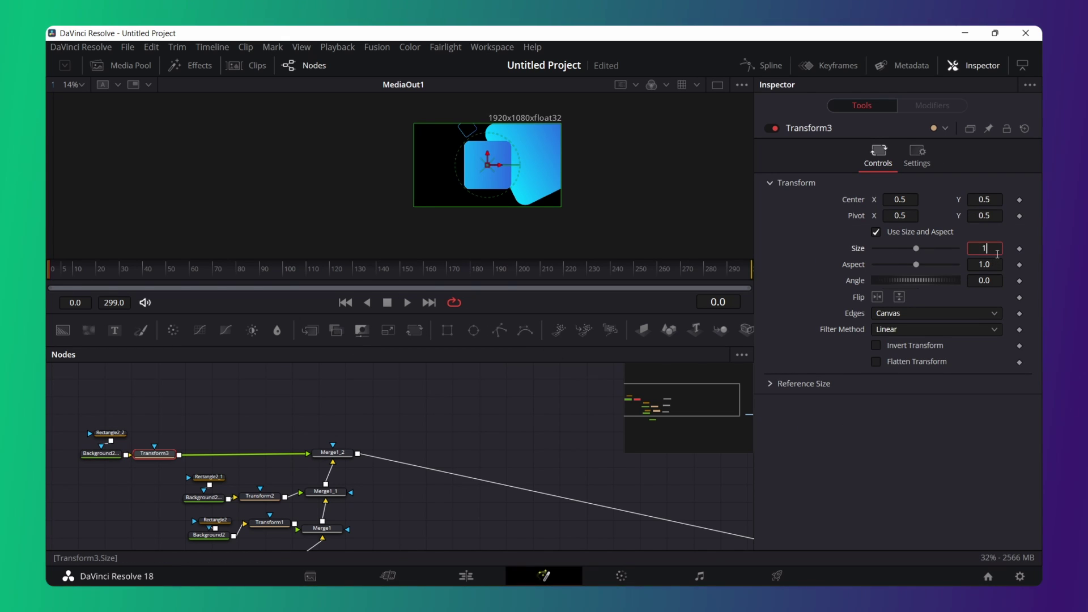
{"action": "type", "text": "0.11"}
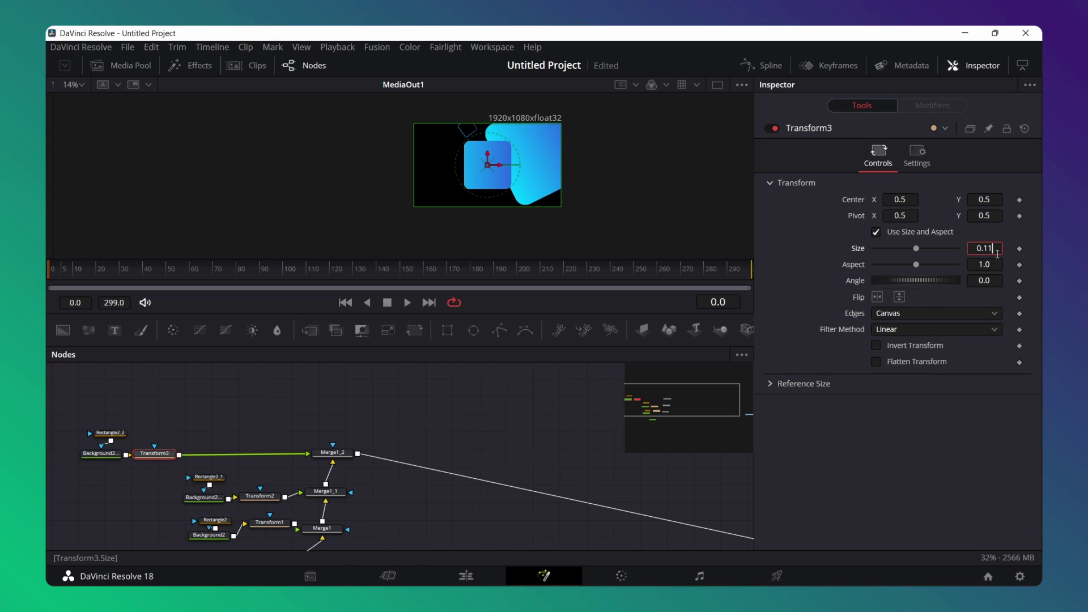
{"action": "key", "text": "Tab"}
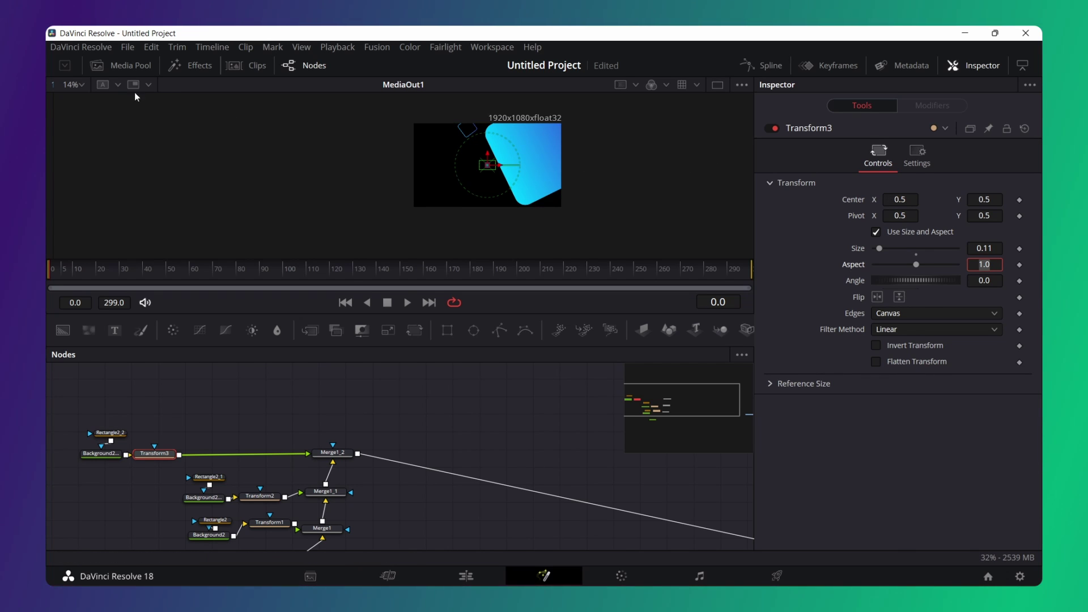
{"action": "left_click", "coordinate": [80, 85]}
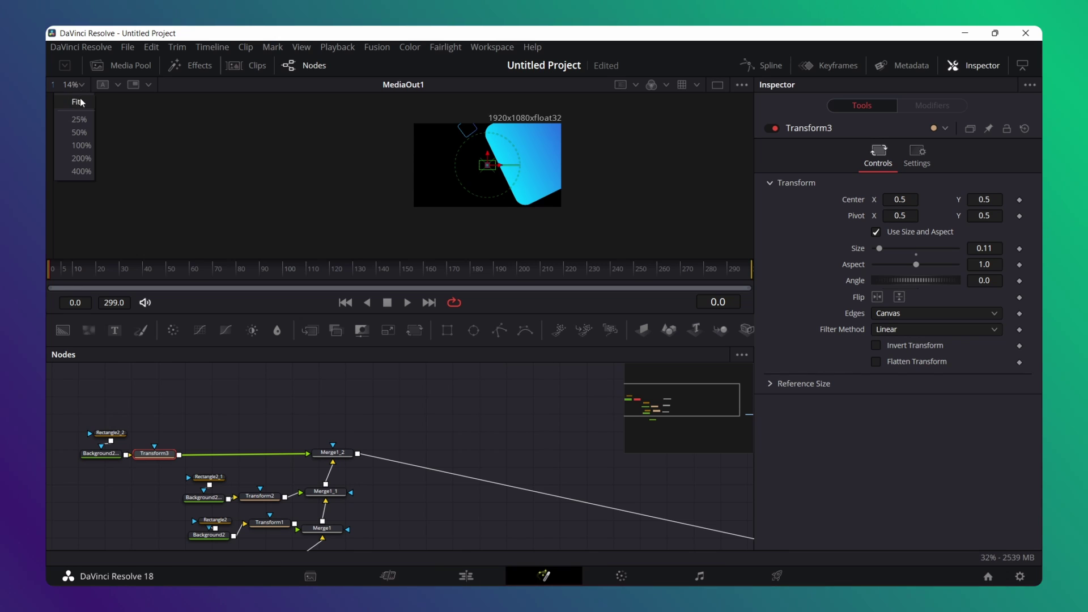
{"action": "left_click", "coordinate": [77, 102]}
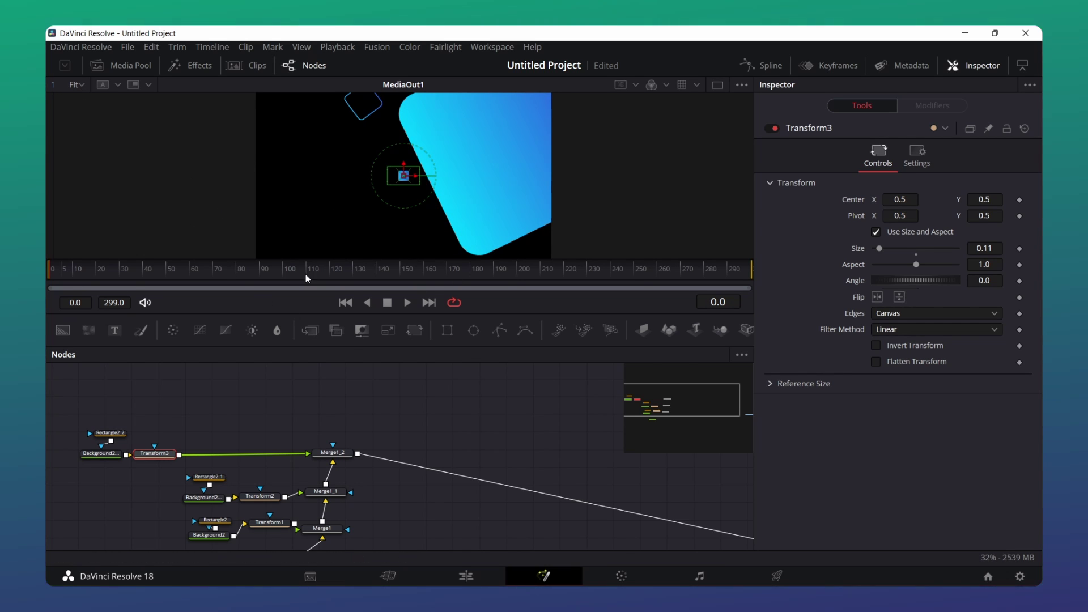
- Centre the small square at about 0.18, 0.808 and rotate it to -47°
{"action": "left_click_drag", "start_coordinate": [404, 177], "coordinate": [308, 124]}
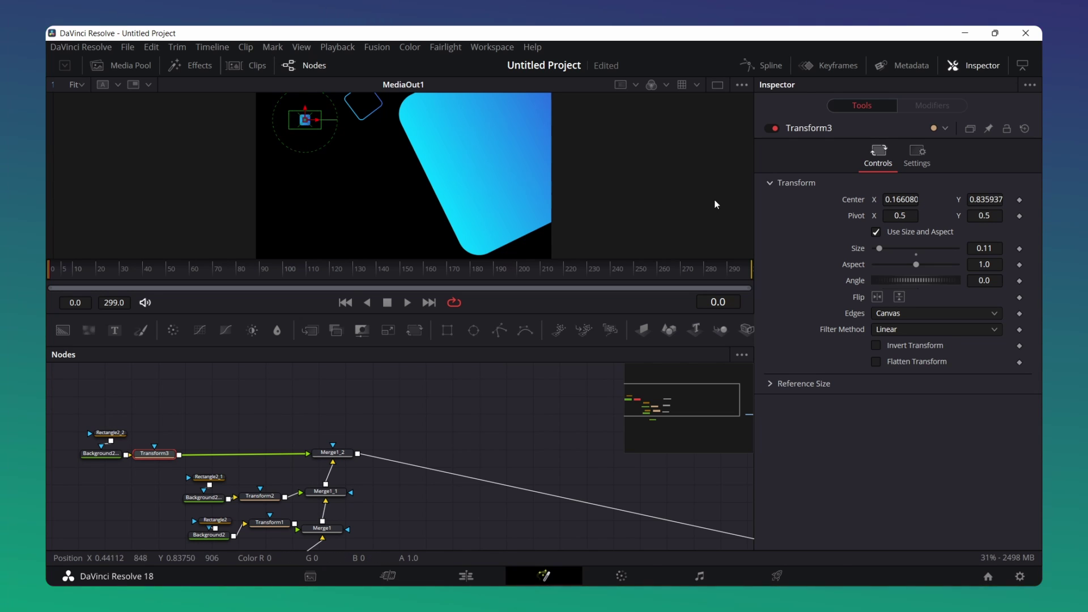
{"action": "left_click_drag", "start_coordinate": [901, 200], "coordinate": [908, 200]}
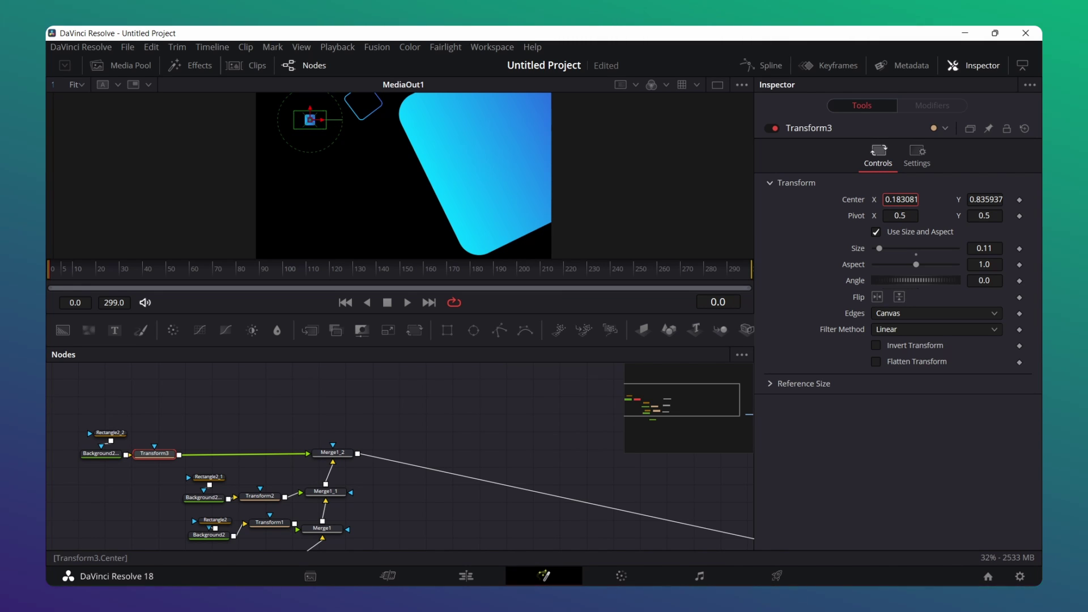
{"action": "left_click_drag", "start_coordinate": [909, 199], "coordinate": [904, 200]}
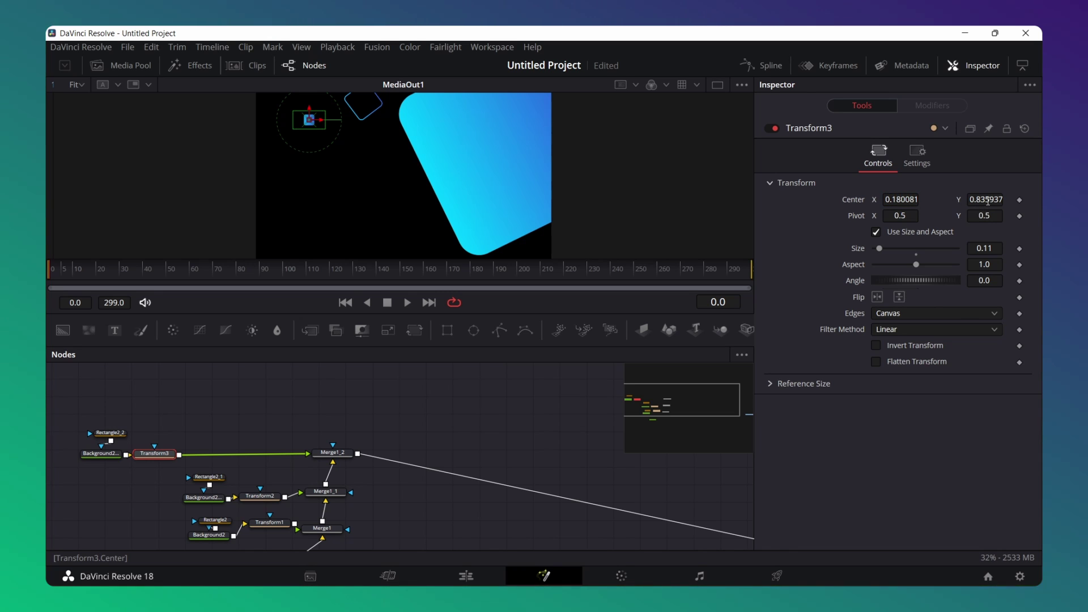
{"action": "left_click_drag", "start_coordinate": [992, 200], "coordinate": [960, 199]}
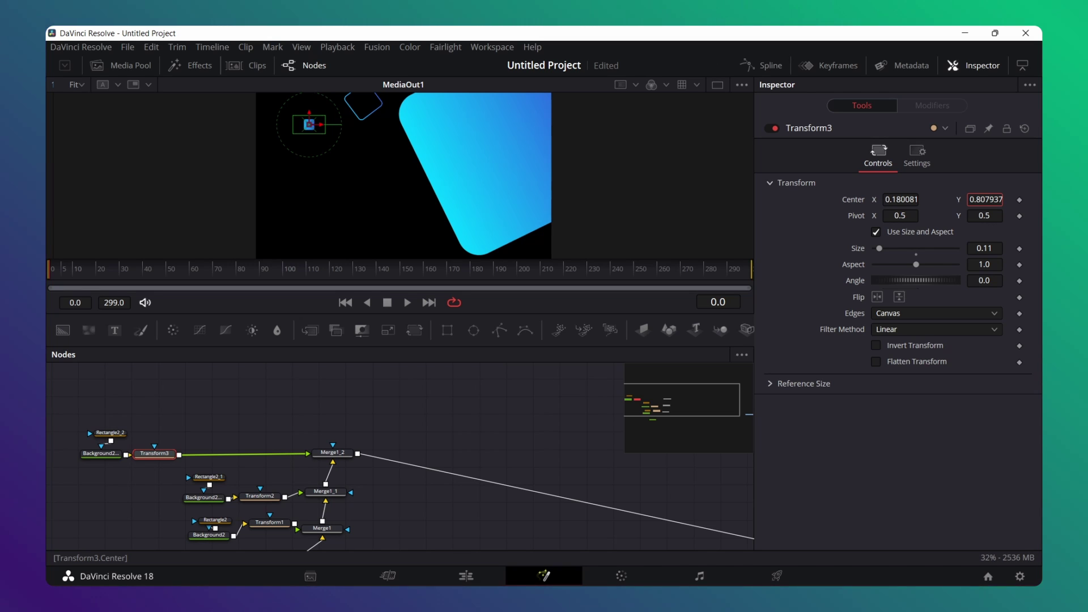
{"action": "left_click", "coordinate": [989, 280]}
{"action": "type", "text": "-4"}
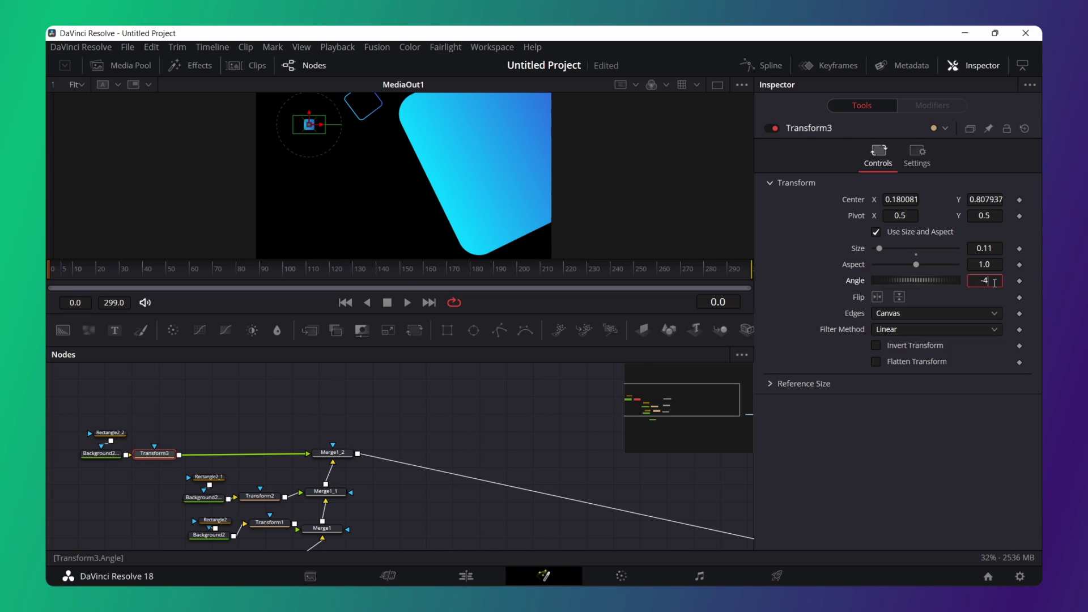
{"action": "type", "text": "7."}
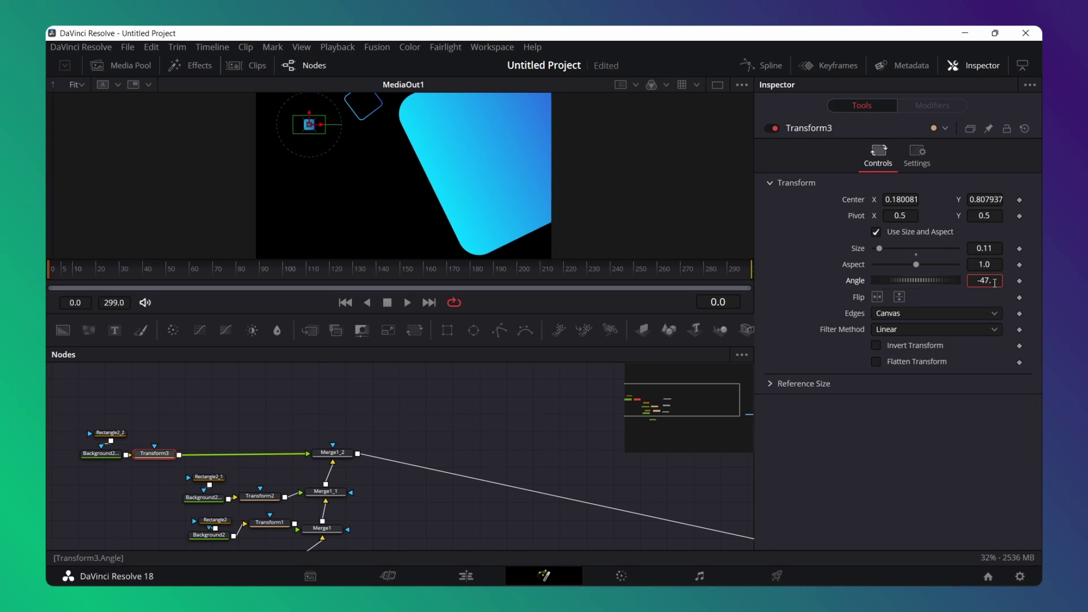
{"action": "type", "text": "0"}
{"action": "key", "text": "Tab"}
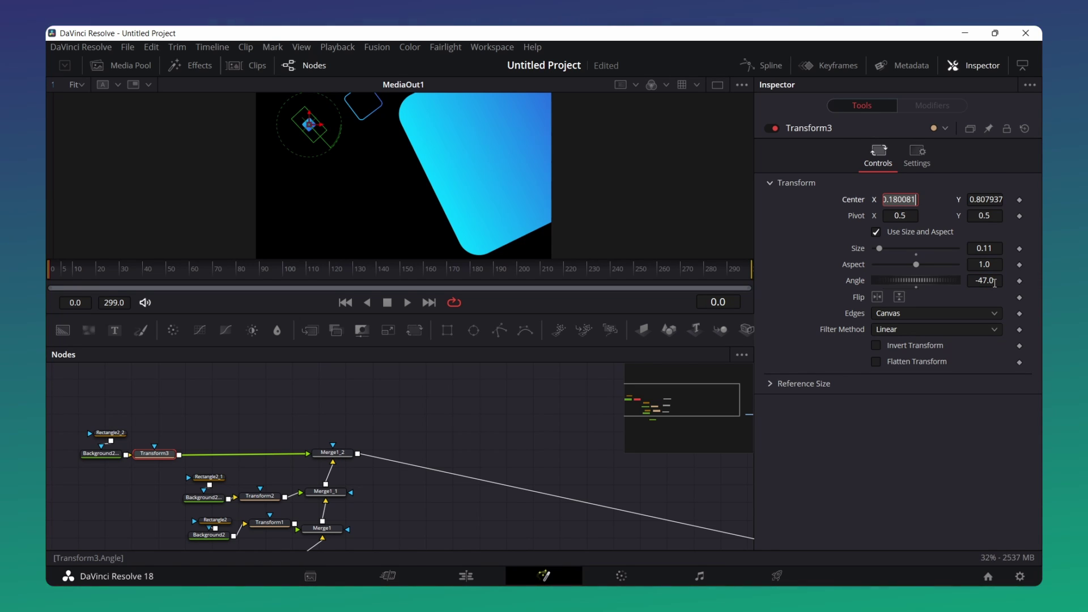
{"action": "left_click", "coordinate": [342, 456]}
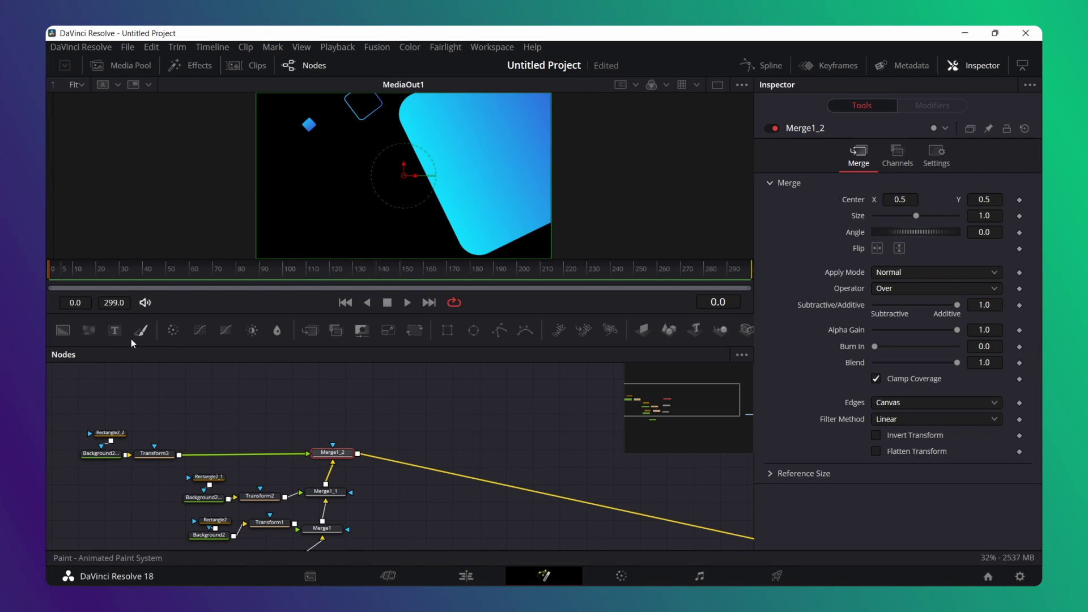
- Paste a fourth shape-node copy, make its Rectangle2_2_1 mask a 0.01-wide outline, and select Background2_2_1
{"action": "mouse_move", "coordinate": [134, 470]}
{"action": "left_mouse_down"}
{"action": "mouse_move", "coordinate": [106, 384]}
{"action": "mouse_move", "coordinate": [357, 456]}
{"action": "mouse_move", "coordinate": [314, 425]}
{"action": "left_mouse_up"}
{"action": "key", "text": "ctrl+v"}
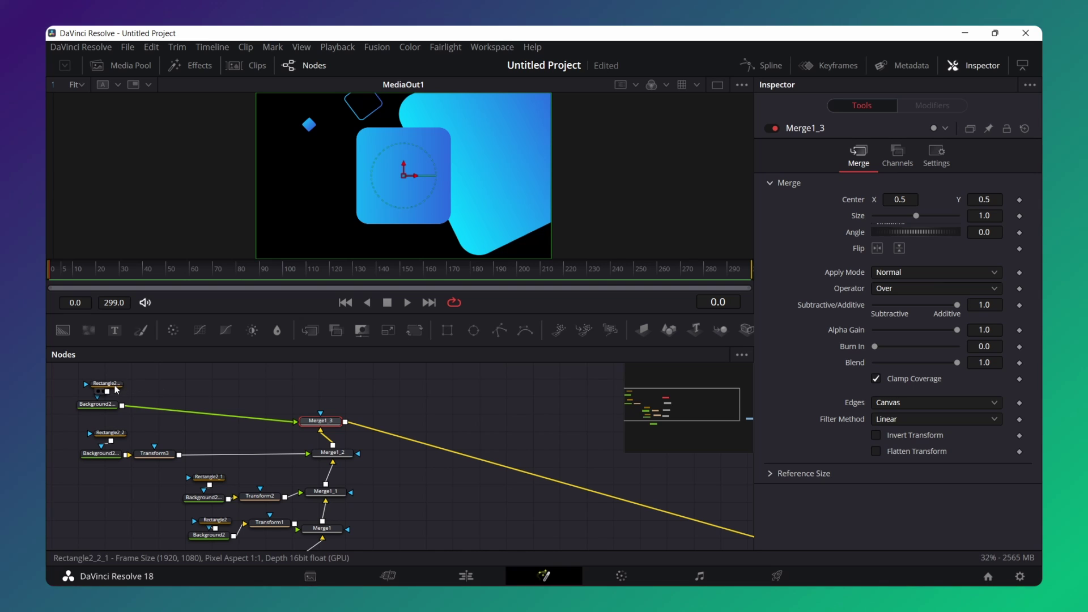
{"action": "left_click", "coordinate": [106, 384]}
{"action": "left_click", "coordinate": [958, 266]}
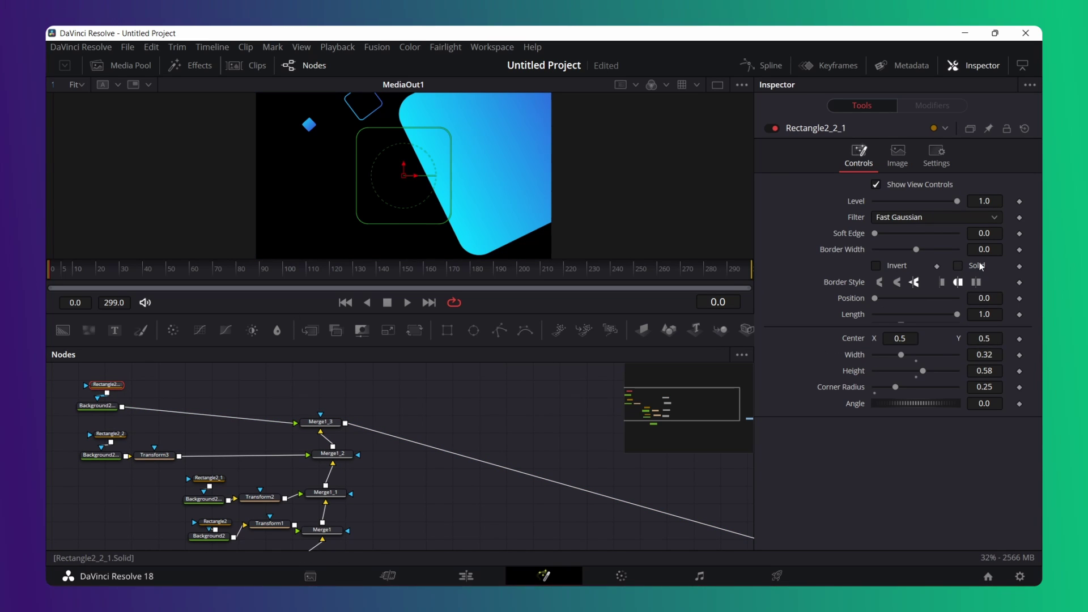
{"action": "left_click", "coordinate": [996, 250]}
{"action": "key", "text": "BackSpace"}
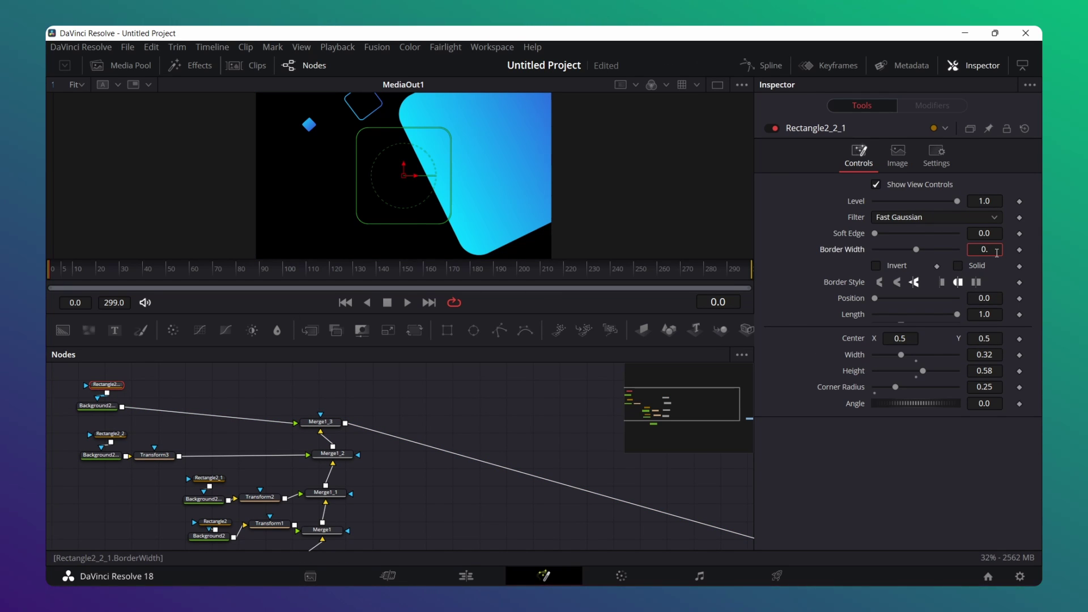
{"action": "type", "text": "01"}
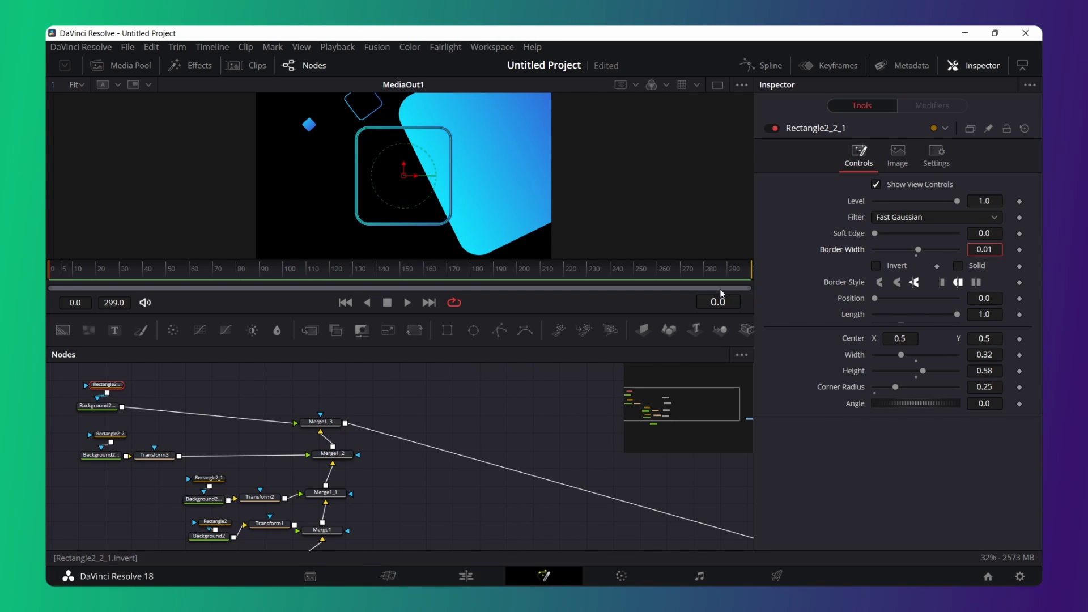
{"action": "left_click", "coordinate": [107, 407]}
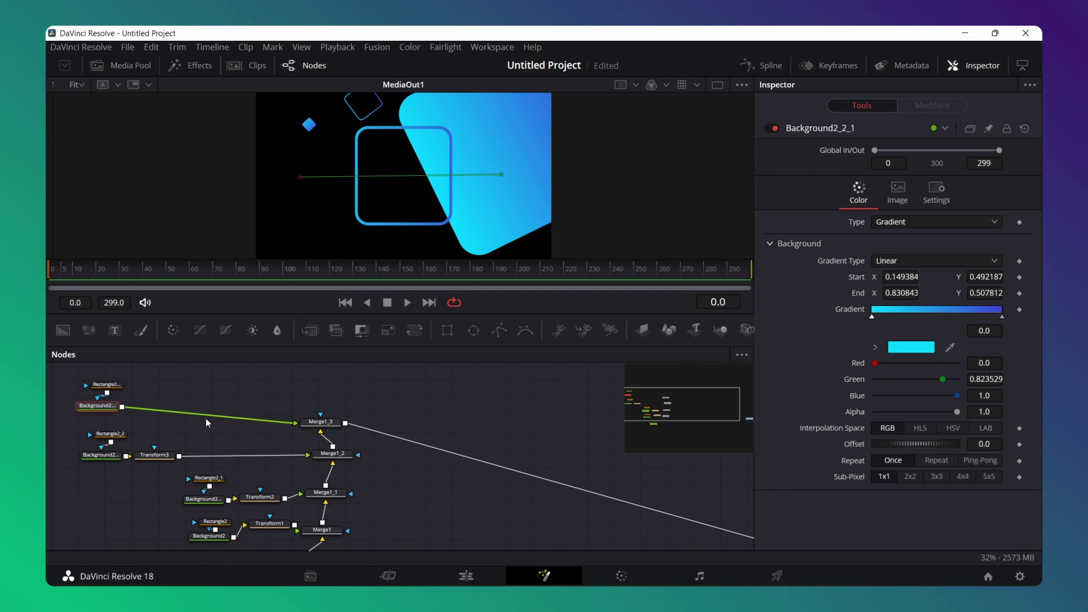
- Add Transform4 after the gradient square with Size 0.4 and Angle -49
{"action": "left_click", "coordinate": [415, 330]}
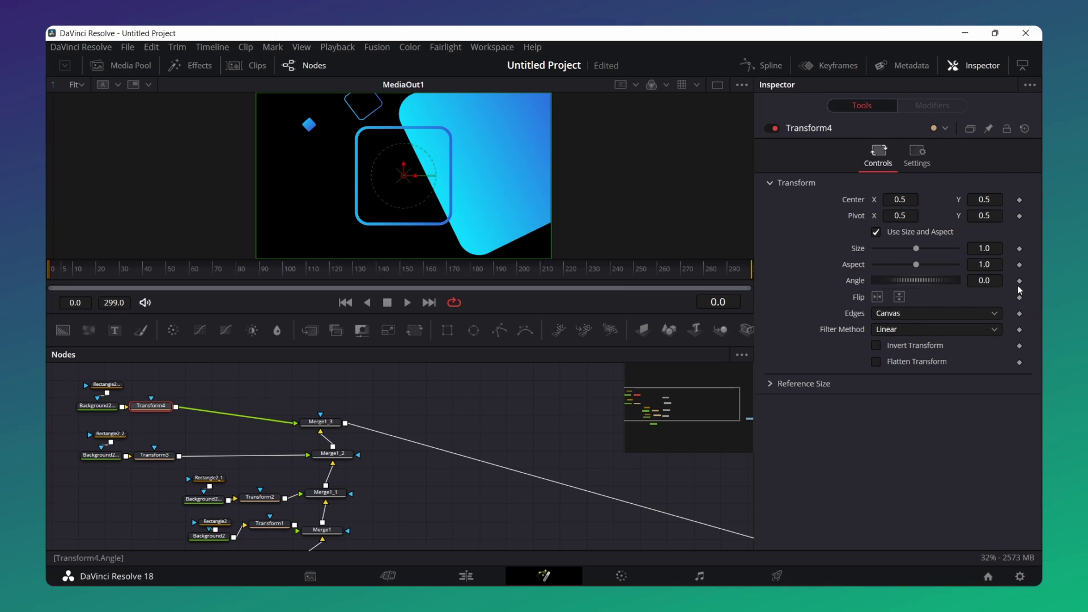
{"action": "left_click", "coordinate": [1000, 250]}
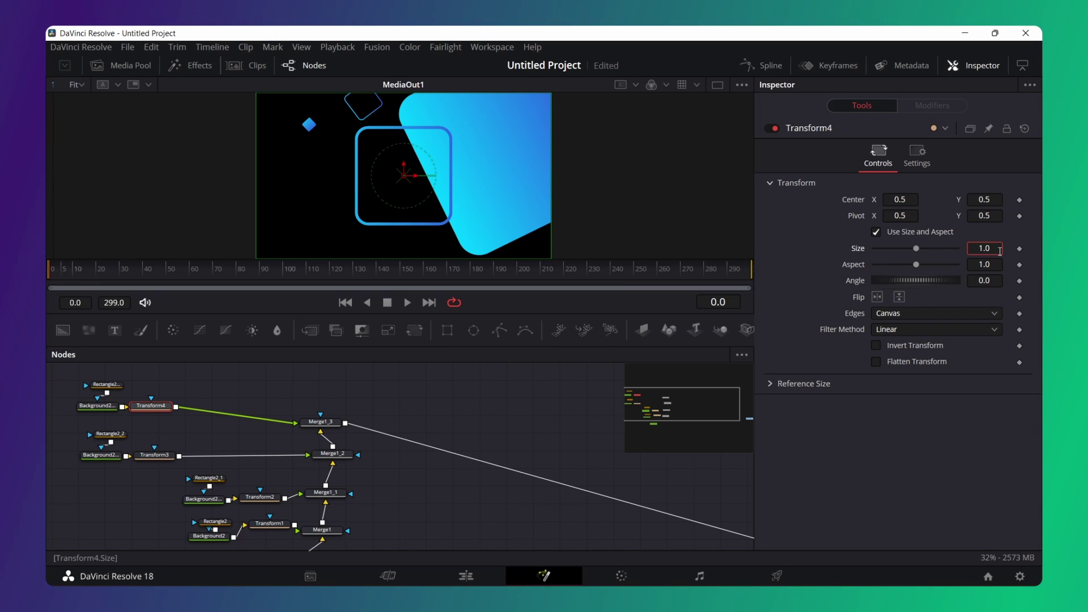
{"action": "key", "text": "BackSpace"}
{"action": "key", "text": "BackSpace"}
{"action": "key", "text": "BackSpace"}
{"action": "type", "text": "0."}
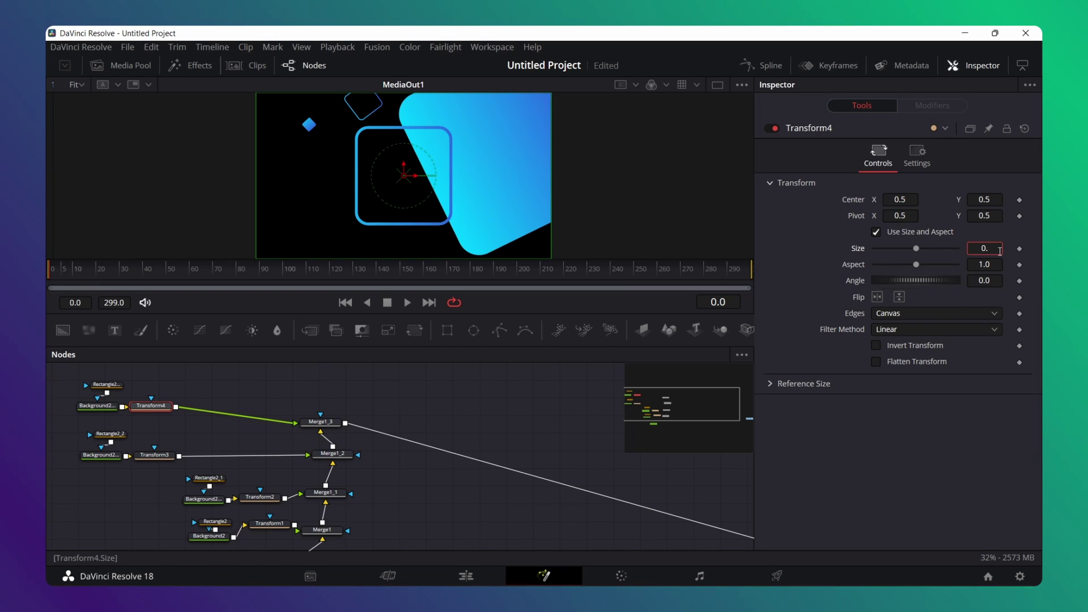
{"action": "type", "text": "4"}
{"action": "left_click", "coordinate": [1002, 282]}
{"action": "key", "text": "BackSpace"}
{"action": "type", "text": "-4"}
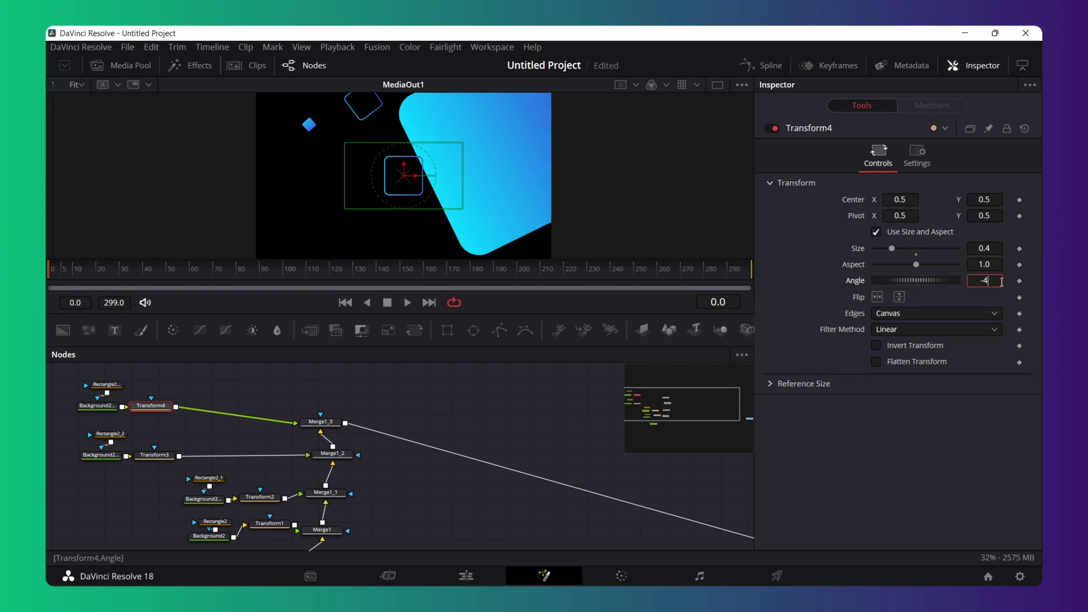
{"action": "type", "text": "9"}
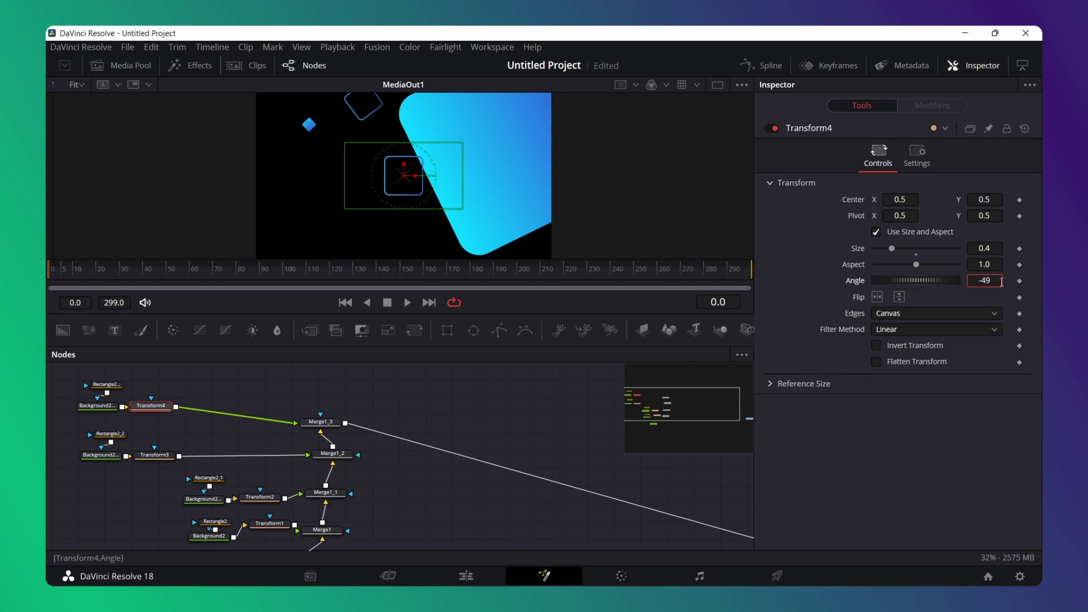
{"action": "key", "text": "Tab"}
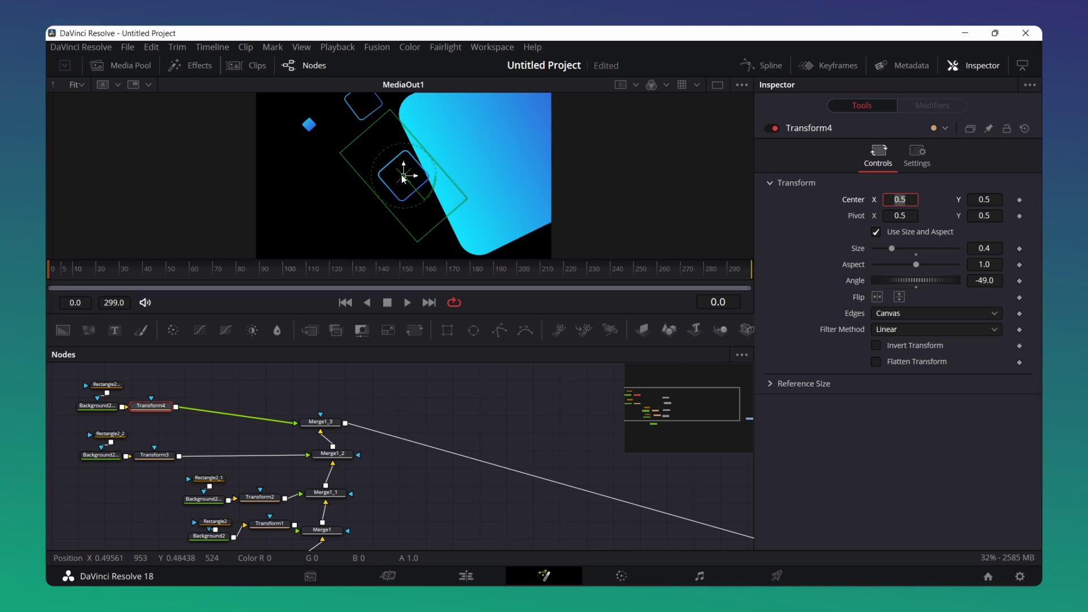
- Move the rotated square left and down in the viewer to about 0.326, 0.426
{"action": "left_click", "coordinate": [403, 178]}
{"action": "left_click_drag", "start_coordinate": [404, 178], "coordinate": [353, 190]}
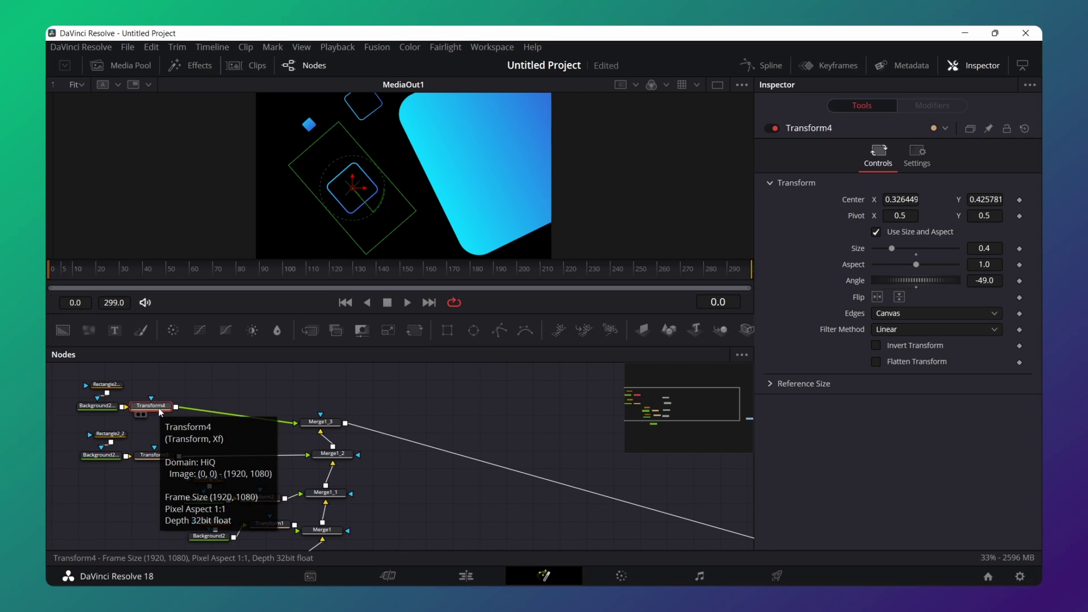
{"action": "key", "text": "shift+space"}
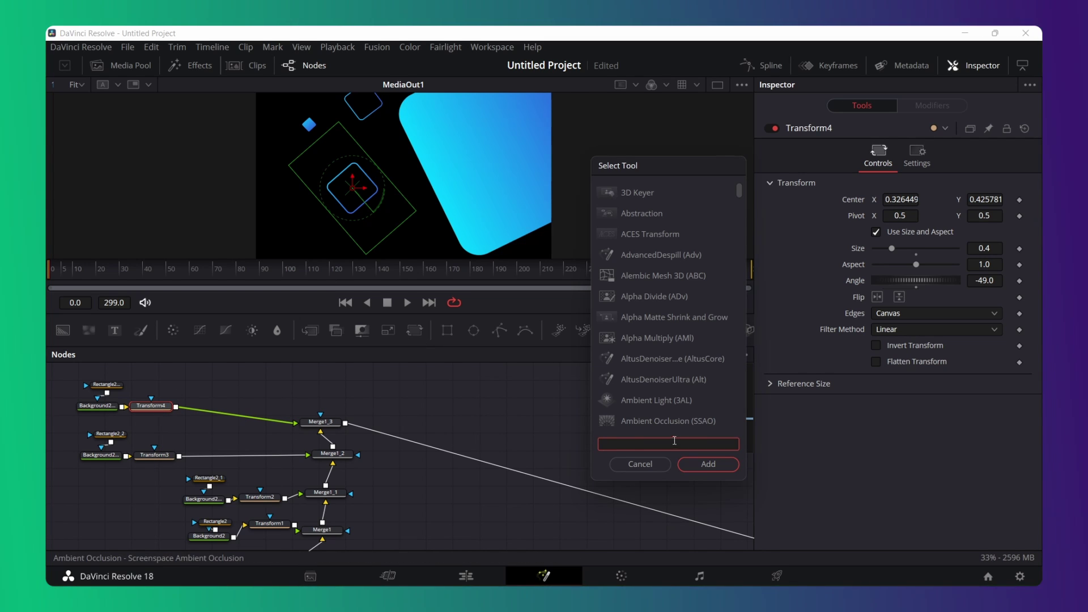
- Add a Box Blur after Transform4 with strength 0.22
{"action": "type", "text": "b"}
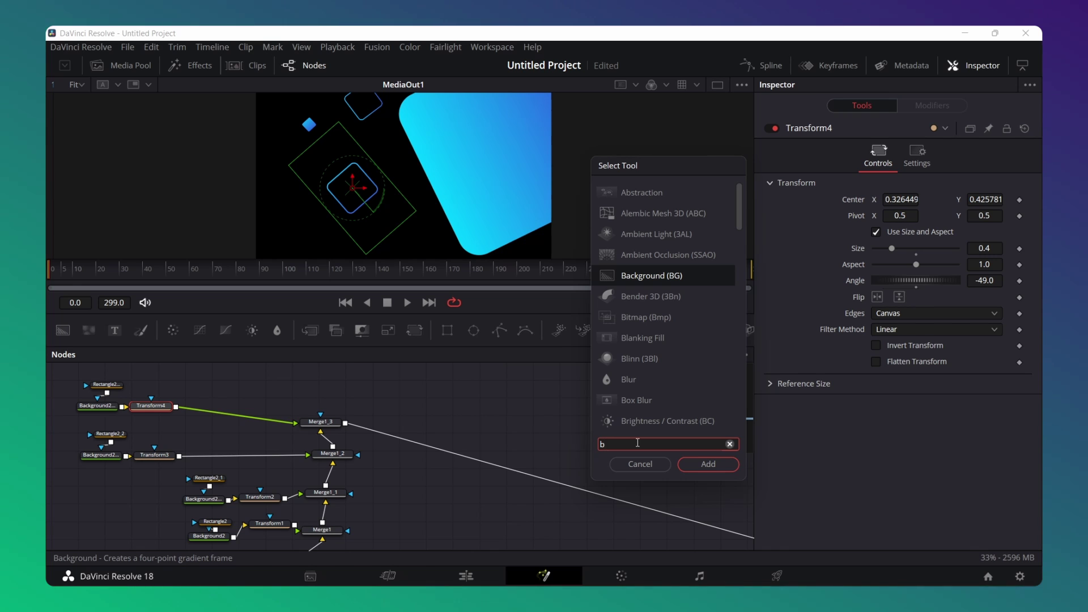
{"action": "type", "text": "o"}
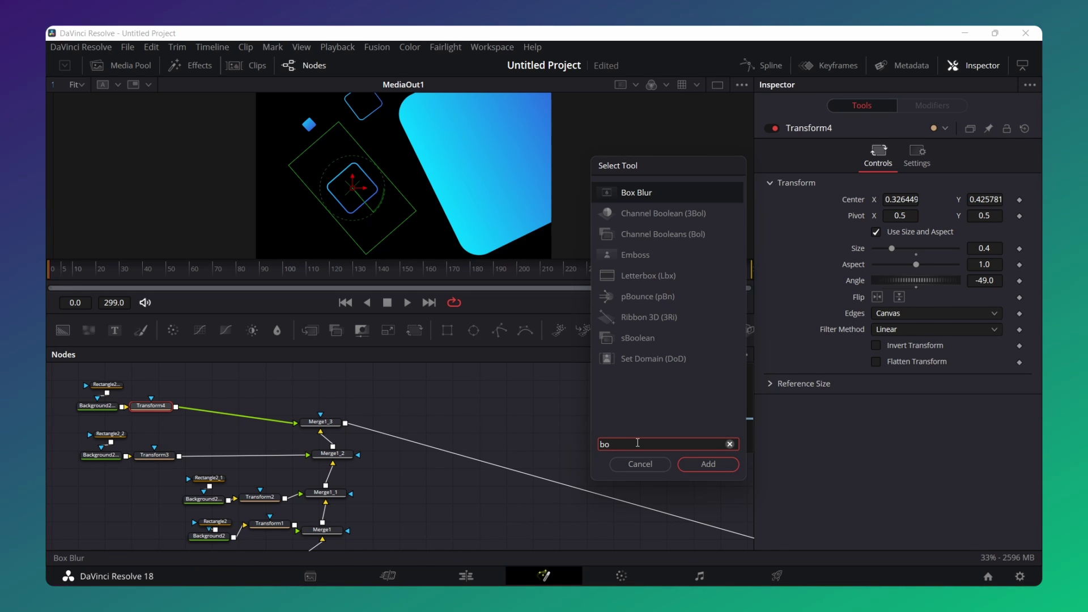
{"action": "type", "text": "x"}
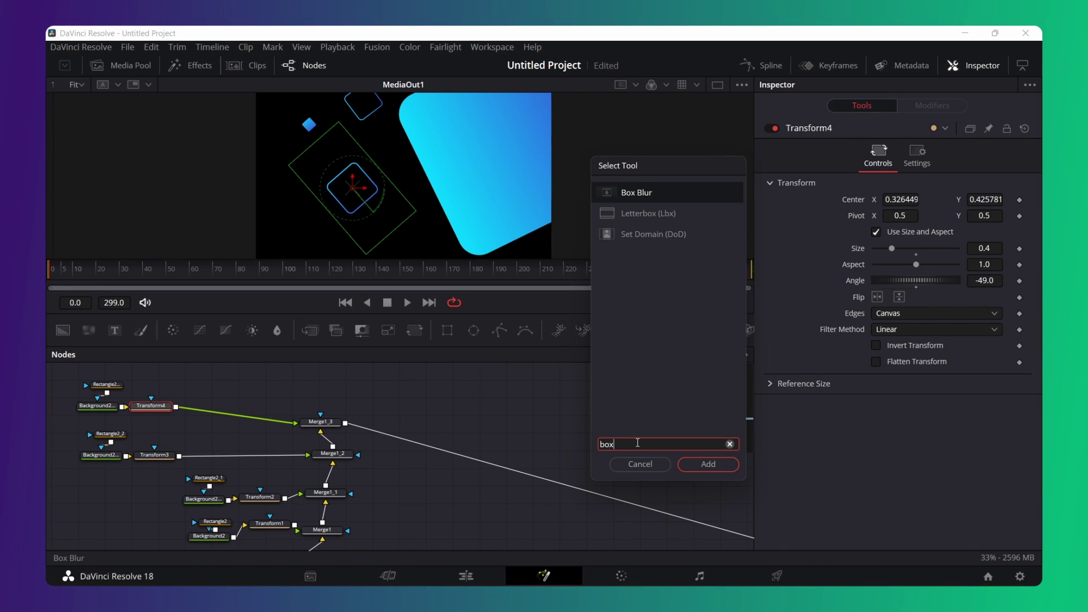
{"action": "key", "text": "Return"}
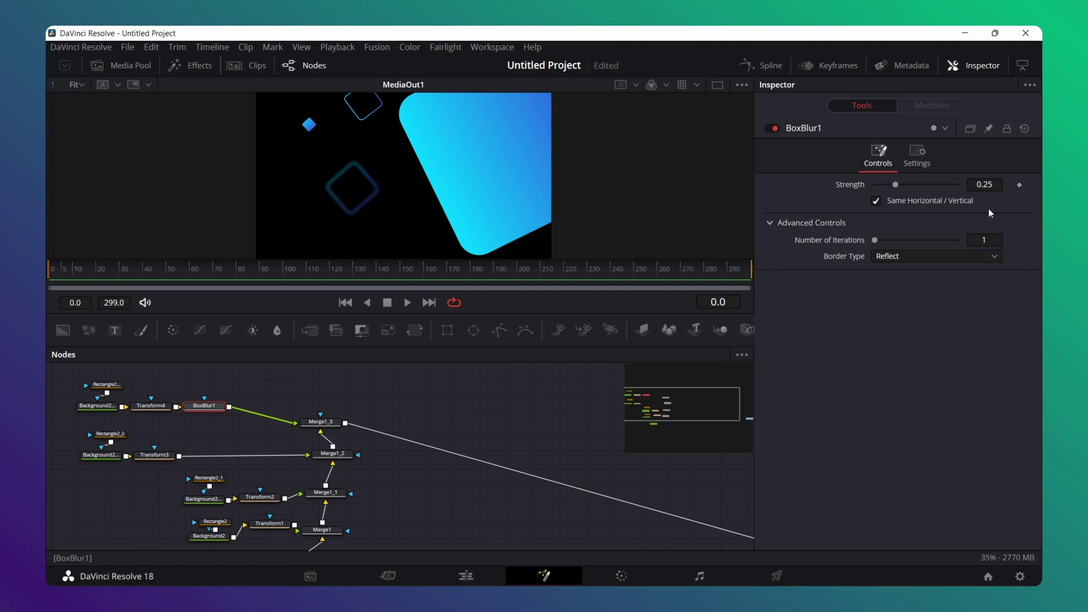
{"action": "left_click_drag", "start_coordinate": [896, 186], "coordinate": [894, 186]}
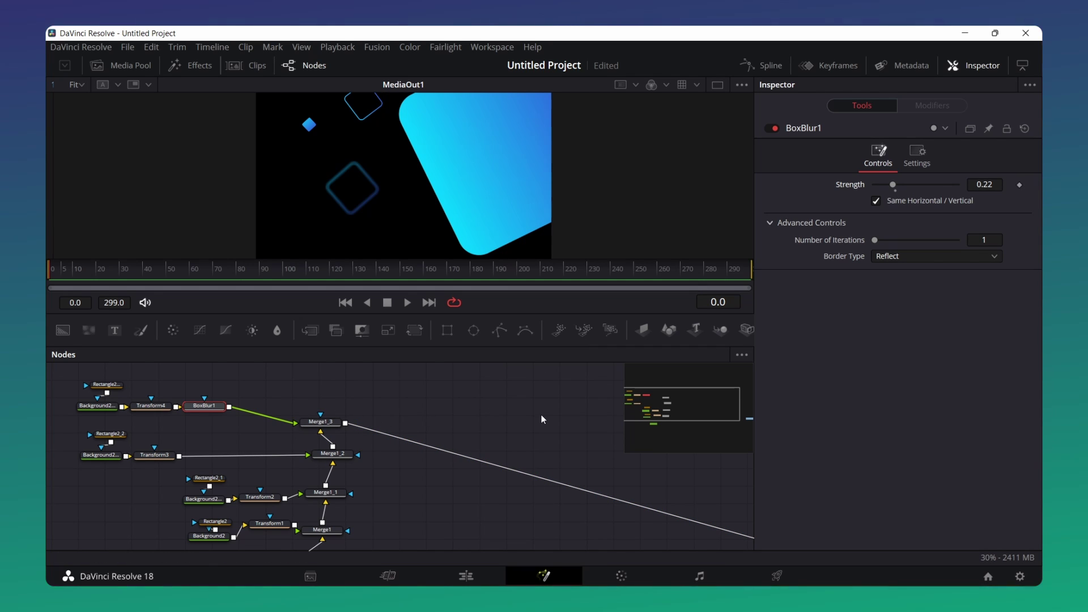
{"action": "left_click_drag", "start_coordinate": [644, 413], "coordinate": [659, 389]}
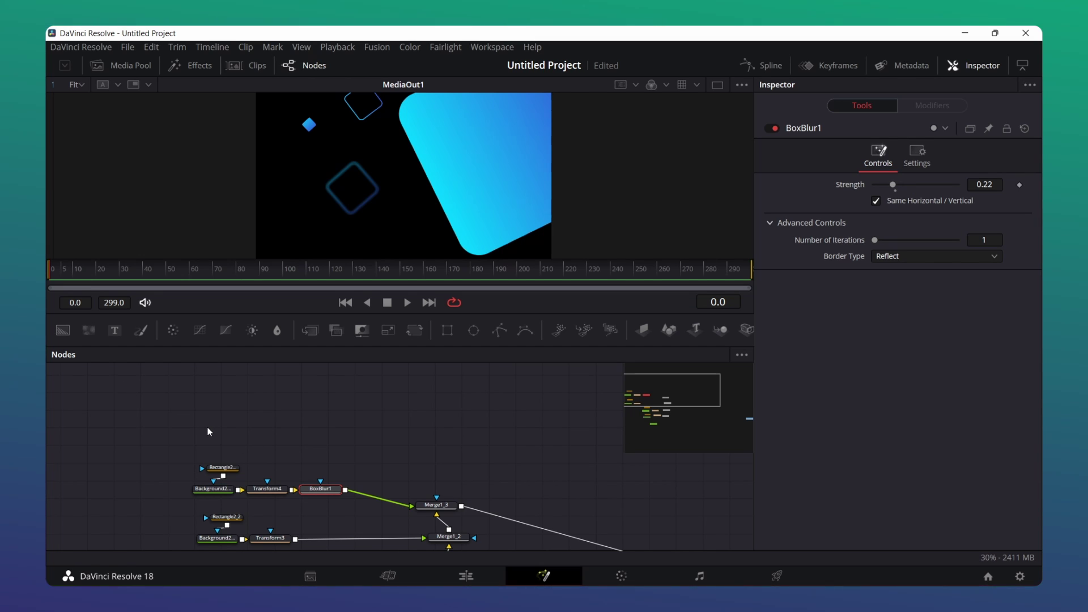
- Paste another rounded-square node pair and insert Transform5 after its gradient background
{"action": "key", "text": "ctrl+v"}
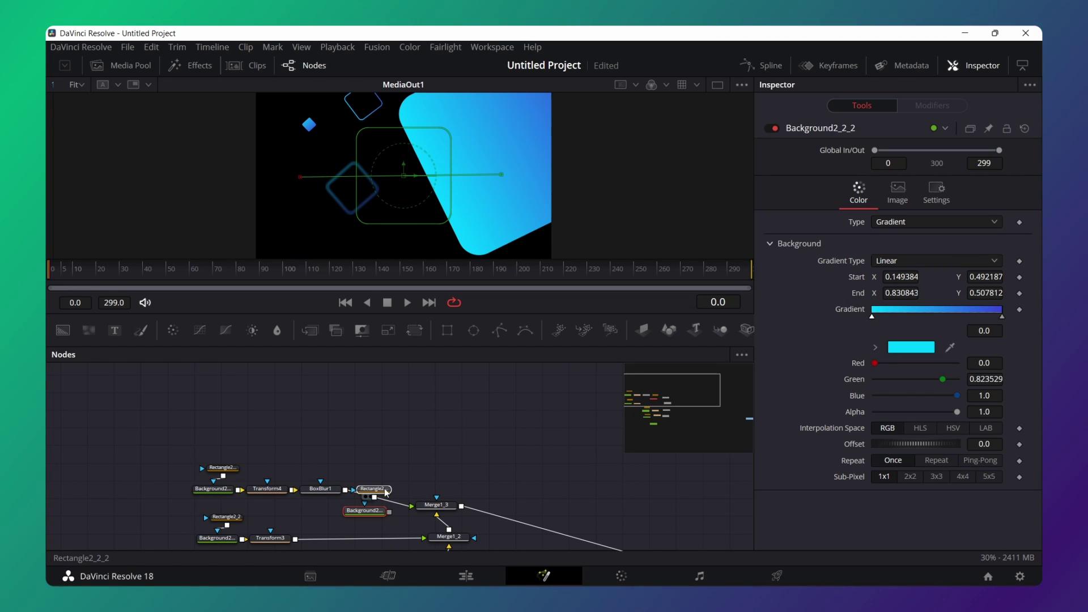
{"action": "mouse_move", "coordinate": [386, 492]}
{"action": "left_mouse_down"}
{"action": "mouse_move", "coordinate": [253, 406]}
{"action": "mouse_move", "coordinate": [449, 469]}
{"action": "mouse_move", "coordinate": [507, 509]}
{"action": "mouse_move", "coordinate": [445, 471]}
{"action": "left_mouse_up"}
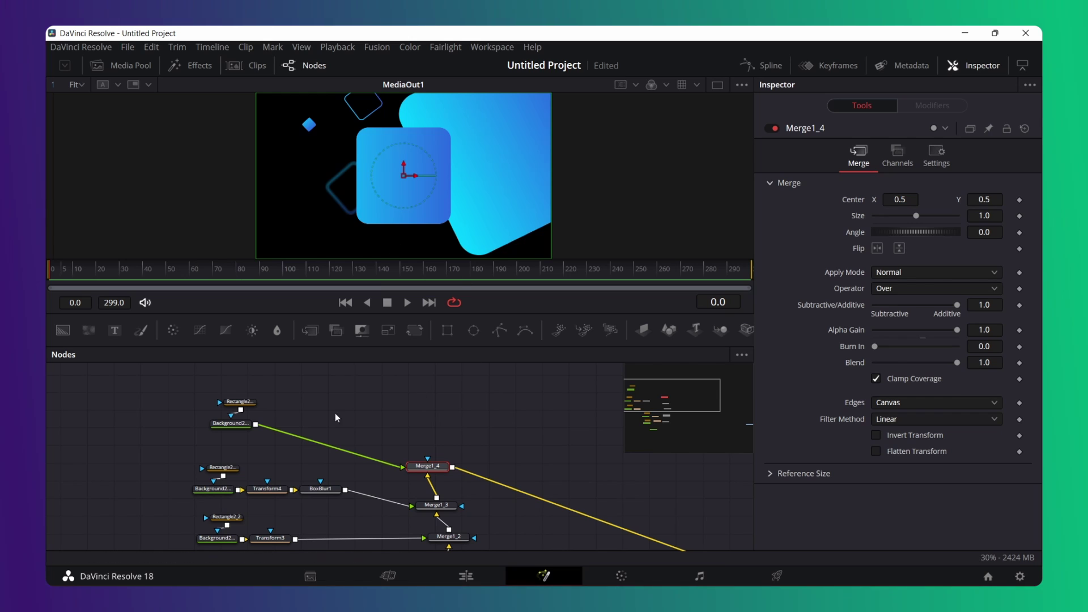
{"action": "mouse_move", "coordinate": [247, 431]}
{"action": "left_mouse_down"}
{"action": "mouse_move", "coordinate": [226, 441]}
{"action": "mouse_move", "coordinate": [207, 418]}
{"action": "left_mouse_up"}
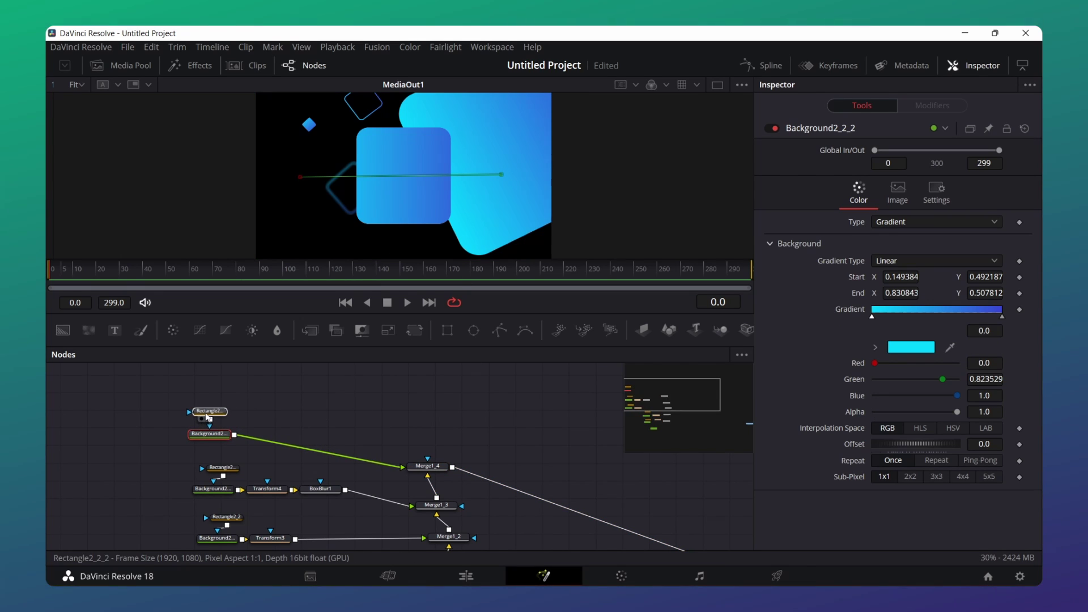
{"action": "left_click", "coordinate": [224, 439]}
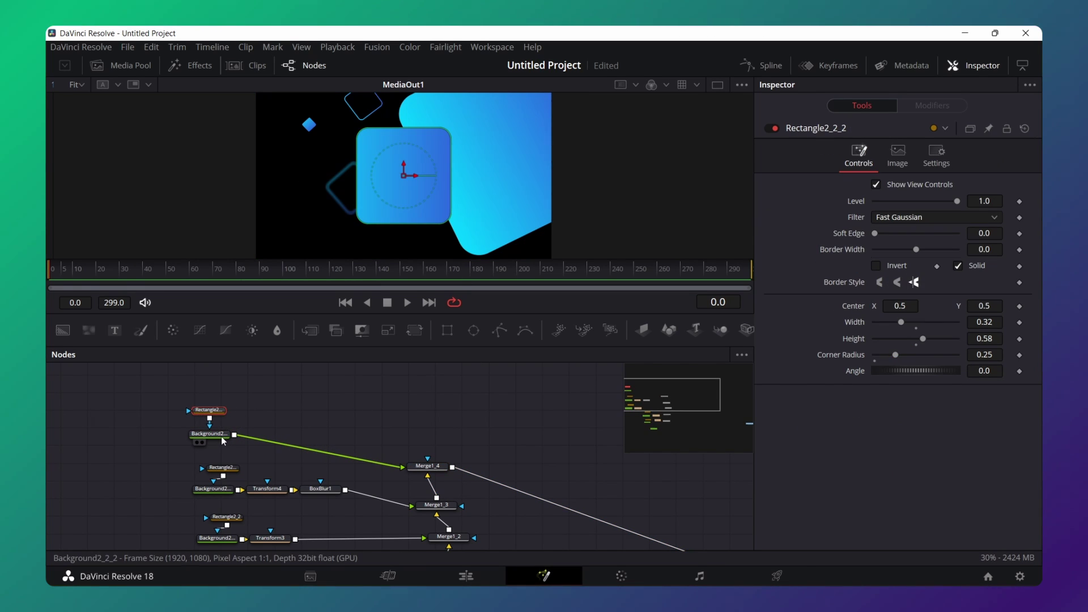
{"action": "double_click", "coordinate": [416, 334]}
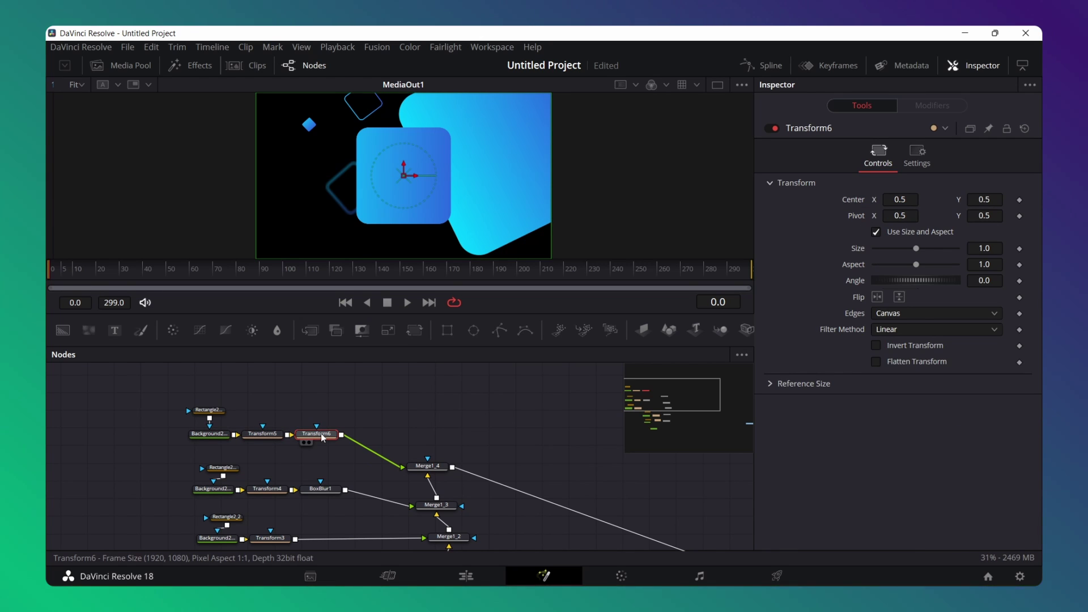
{"action": "key", "text": "Delete"}
{"action": "left_click_drag", "start_coordinate": [275, 439], "coordinate": [323, 445]}
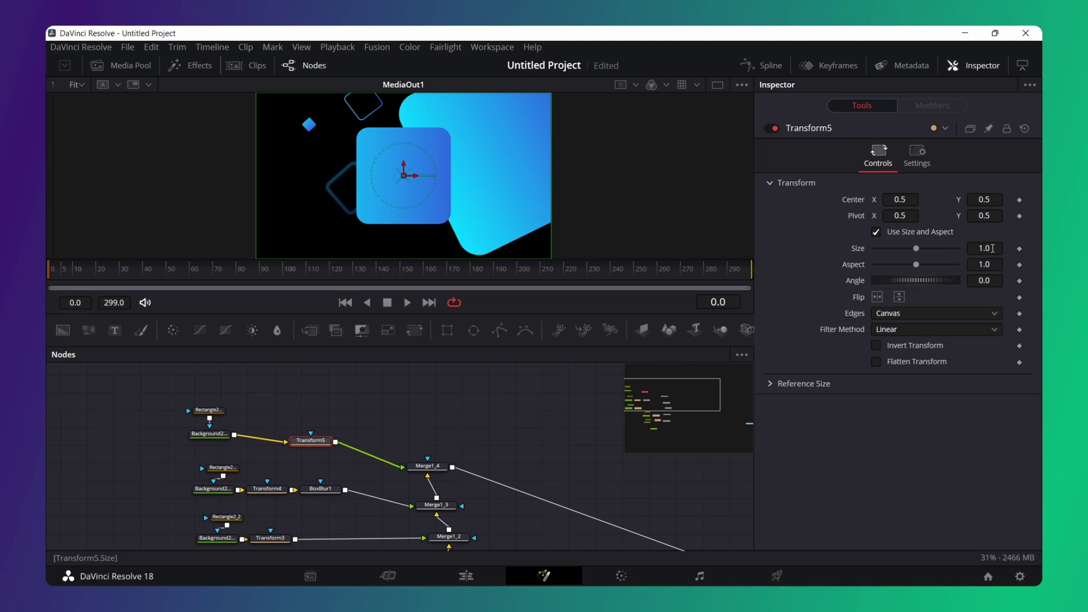
- Give Transform5 Size 0.23 and Angle about -138.3, placing the square at the bottom-left edge
{"action": "left_click", "coordinate": [993, 250]}
{"action": "key", "text": "BackSpace"}
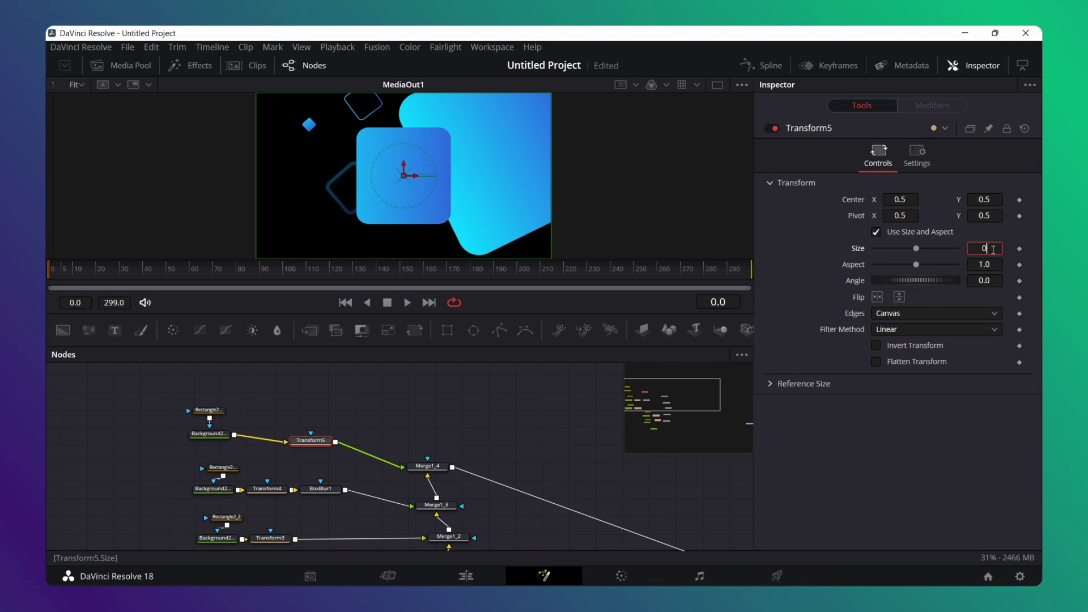
{"action": "type", "text": ".2"}
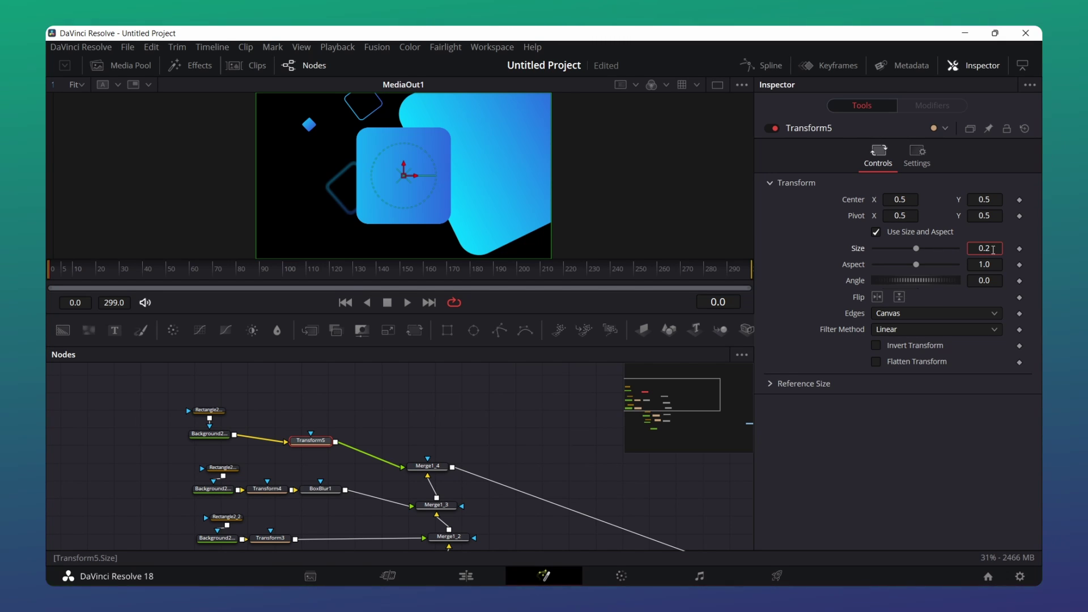
{"action": "type", "text": "3"}
{"action": "key", "text": "Return"}
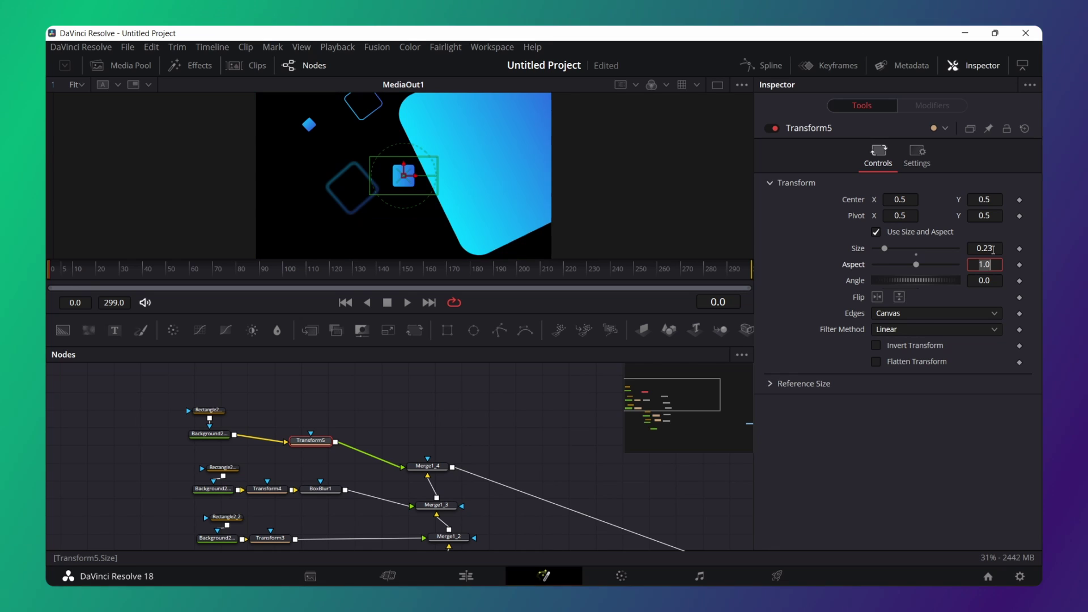
{"action": "mouse_move", "coordinate": [937, 288]}
{"action": "left_mouse_down"}
{"action": "mouse_move", "coordinate": [863, 285]}
{"action": "mouse_move", "coordinate": [900, 296]}
{"action": "left_mouse_up"}
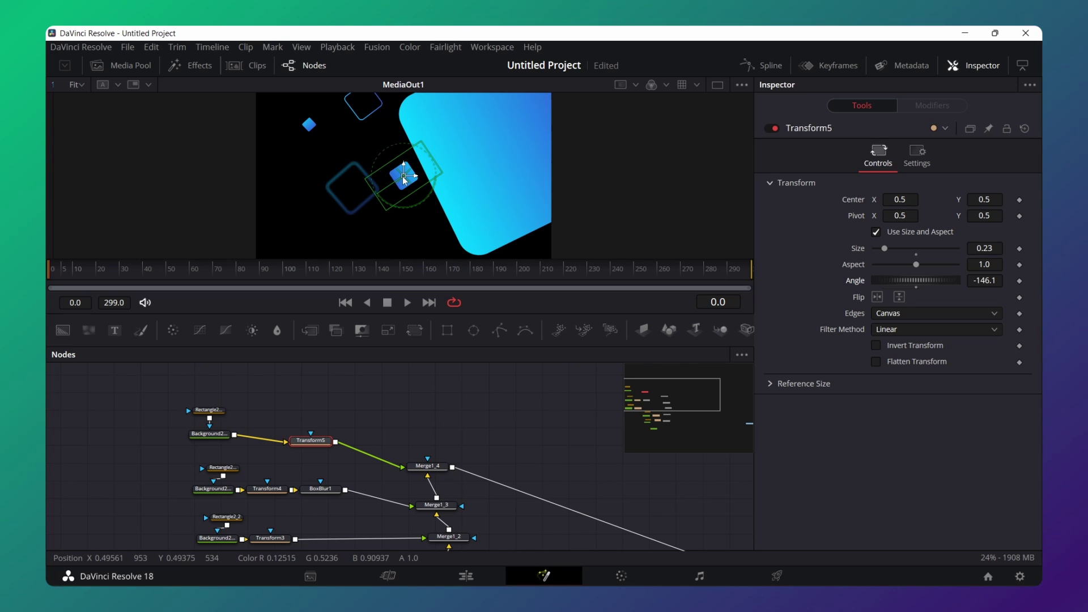
{"action": "mouse_move", "coordinate": [405, 179]}
{"action": "left_mouse_down"}
{"action": "mouse_move", "coordinate": [353, 259]}
{"action": "mouse_move", "coordinate": [319, 256]}
{"action": "left_mouse_up"}
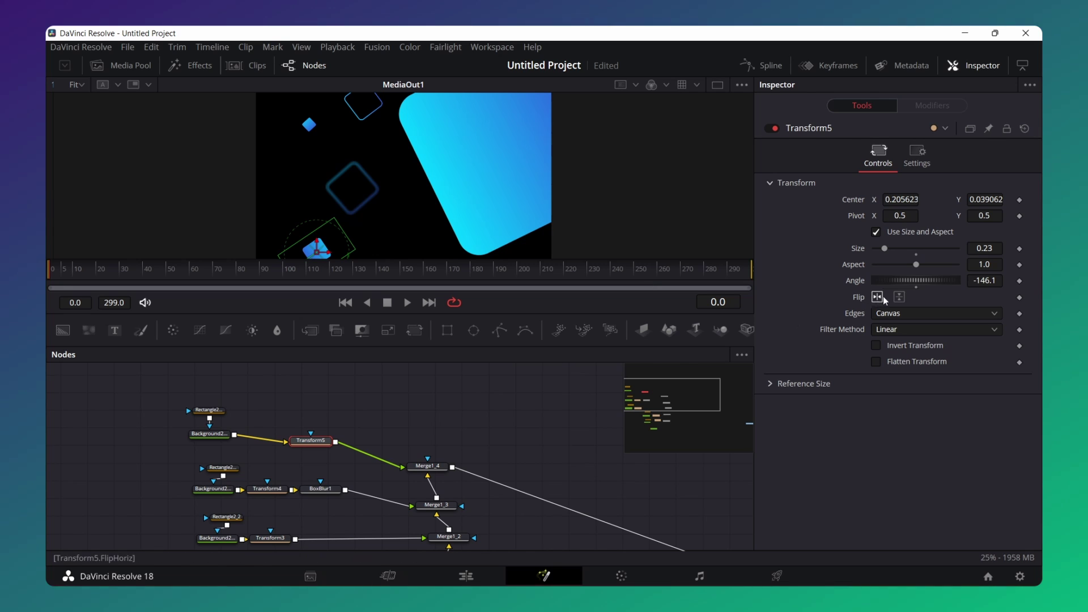
{"action": "left_click_drag", "start_coordinate": [918, 284], "coordinate": [919, 285]}
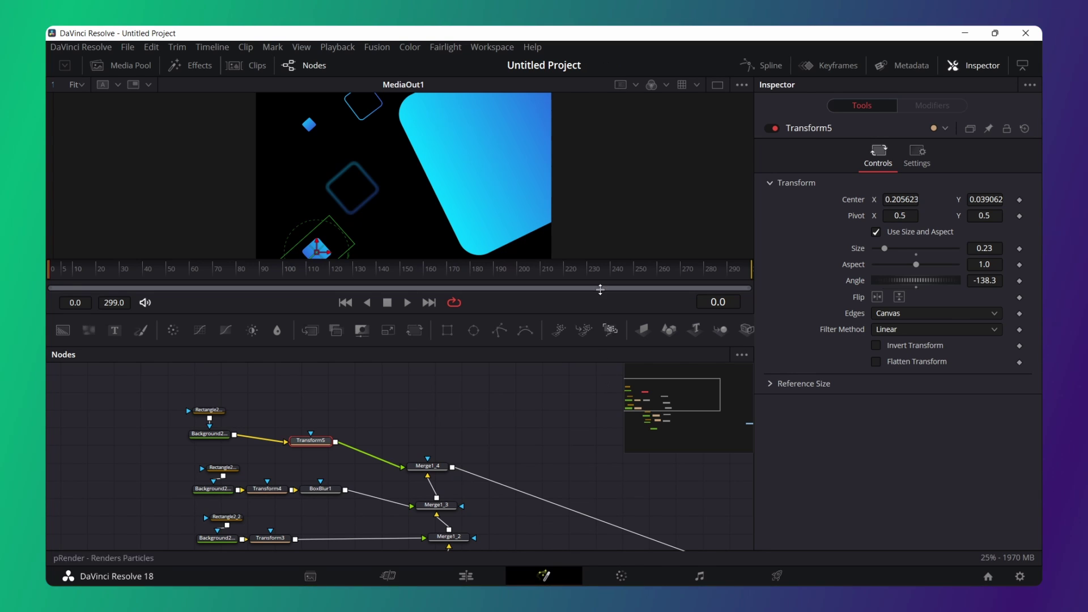
{"action": "left_click_drag", "start_coordinate": [218, 377], "coordinate": [141, 395]}
- Paste another shape-node copy and merge it over the composite through Merge1_5
{"action": "key", "text": "ctrl+v"}
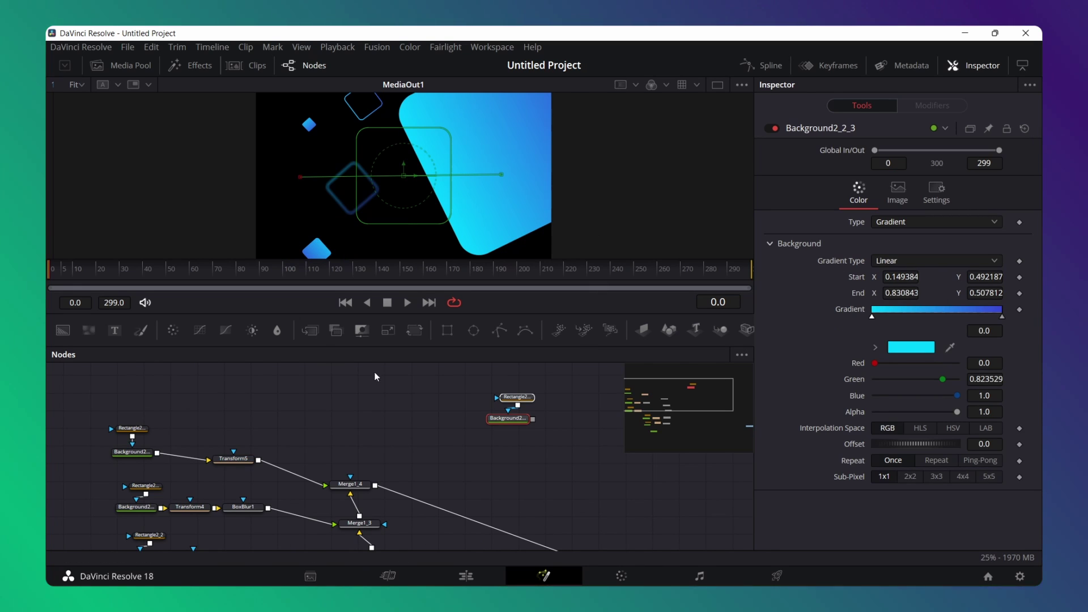
{"action": "left_click_drag", "start_coordinate": [514, 395], "coordinate": [169, 390]}
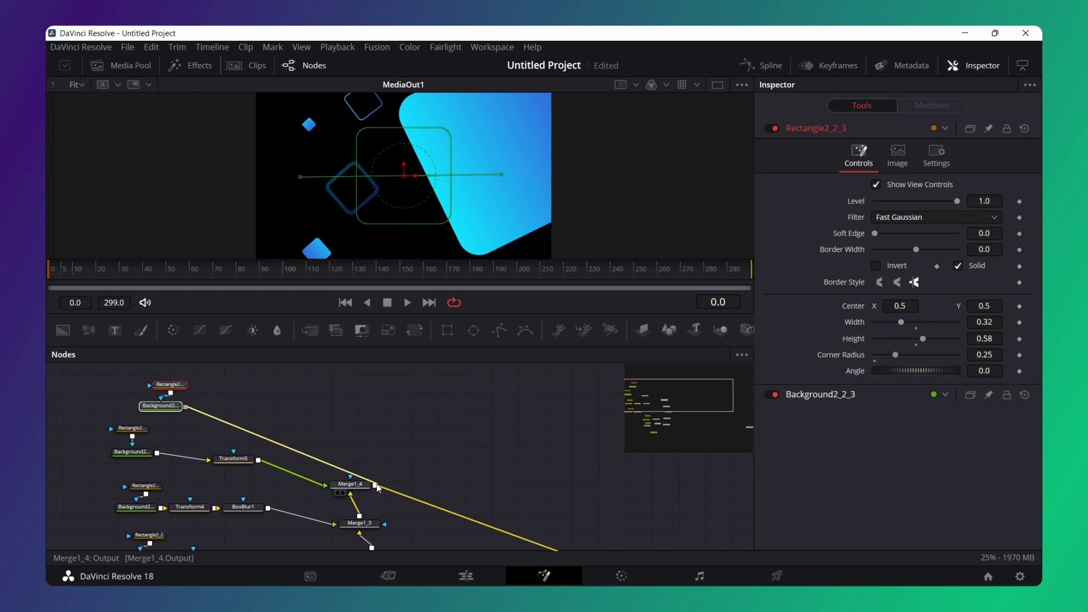
{"action": "mouse_move", "coordinate": [186, 407]}
{"action": "left_mouse_down"}
{"action": "mouse_move", "coordinate": [377, 484]}
{"action": "mouse_move", "coordinate": [333, 447]}
{"action": "left_mouse_up"}
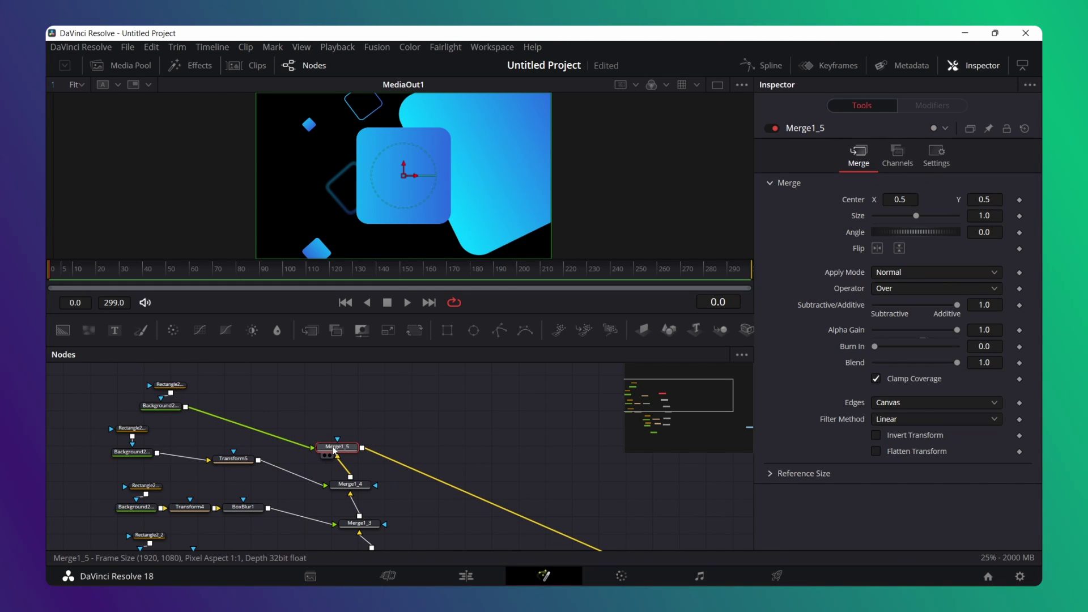
- Make Rectangle2_2_3 a 0.01-wide outline and select its Background2 gradient
{"action": "left_click", "coordinate": [175, 386]}
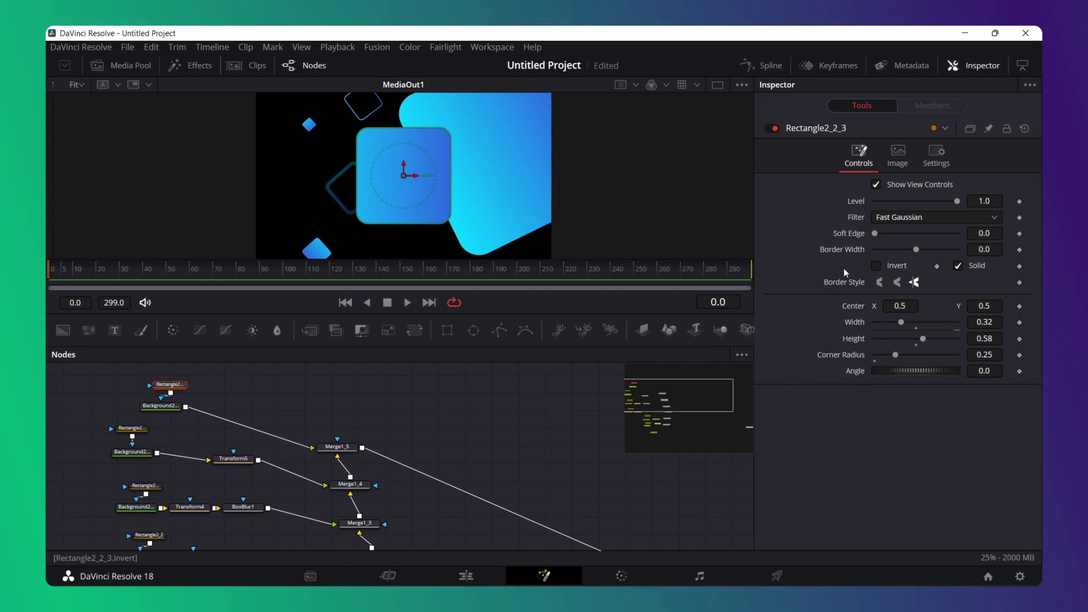
{"action": "left_click", "coordinate": [959, 267]}
{"action": "left_click", "coordinate": [997, 249]}
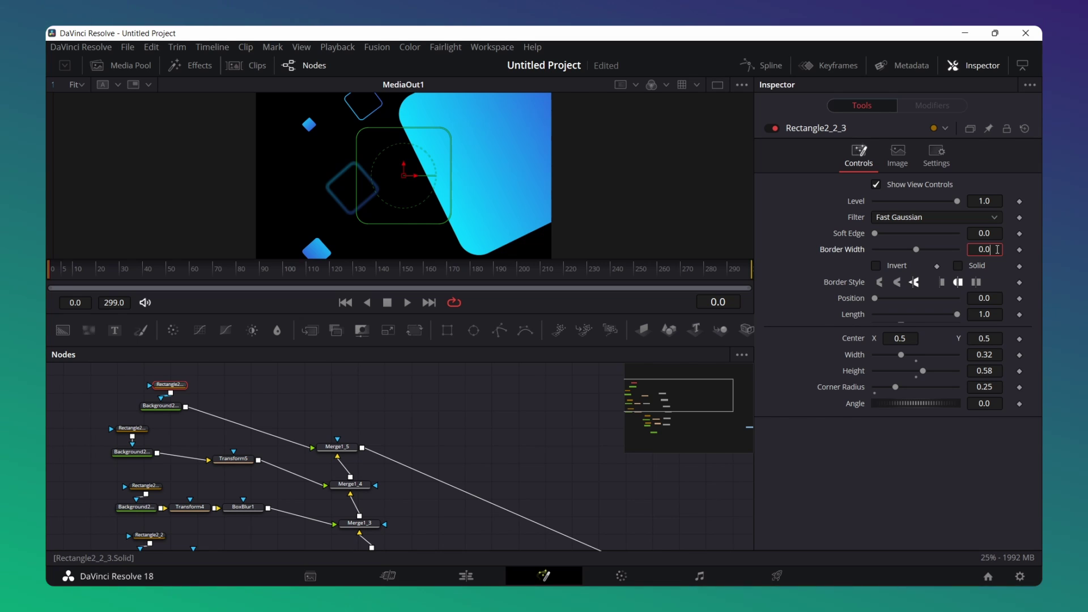
{"action": "type", "text": "1"}
{"action": "key", "text": "Tab"}
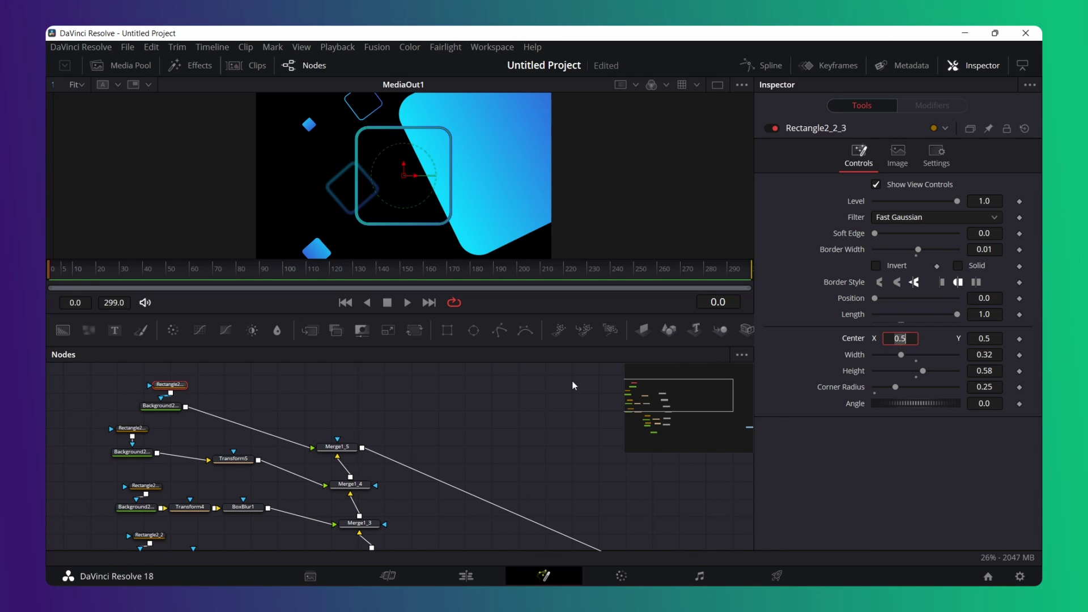
{"action": "left_click", "coordinate": [168, 406]}
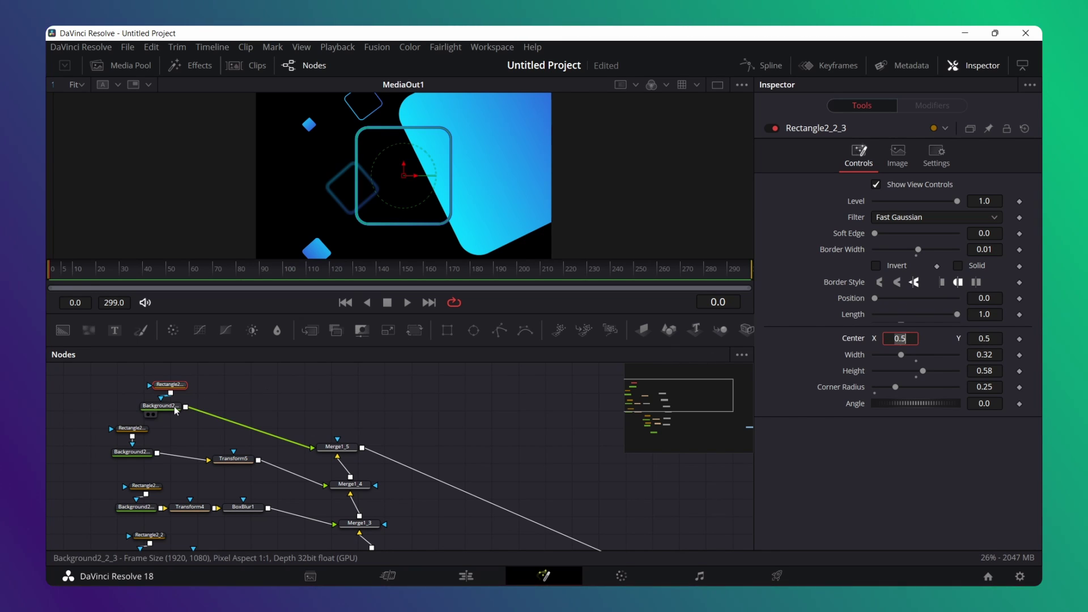
- Add Transform6 after Background2 and set its Size to 0.178
{"action": "left_click", "coordinate": [413, 330]}
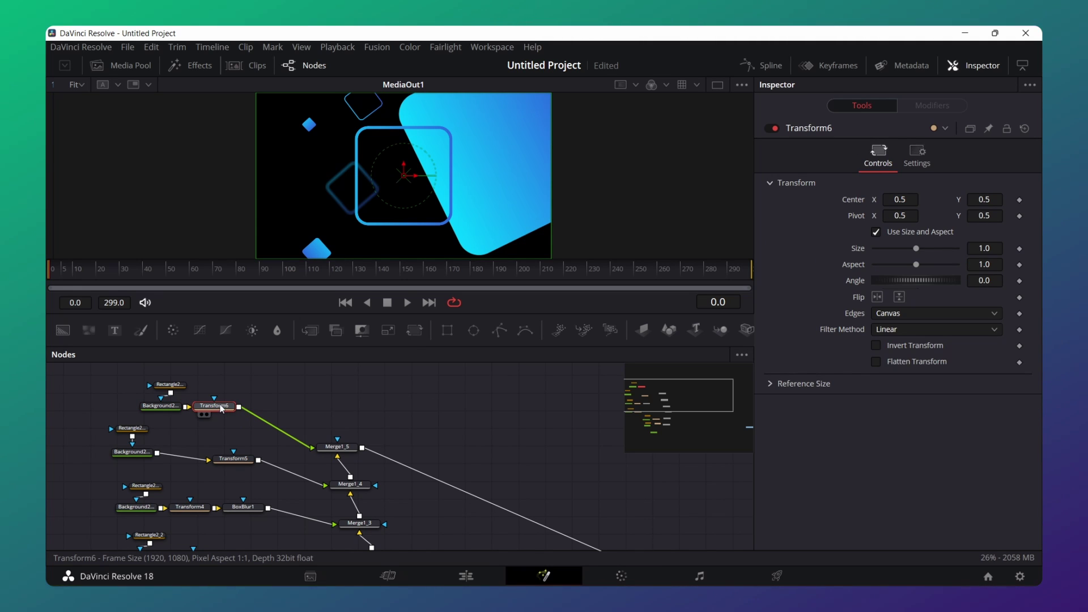
{"action": "left_click_drag", "start_coordinate": [221, 408], "coordinate": [269, 423]}
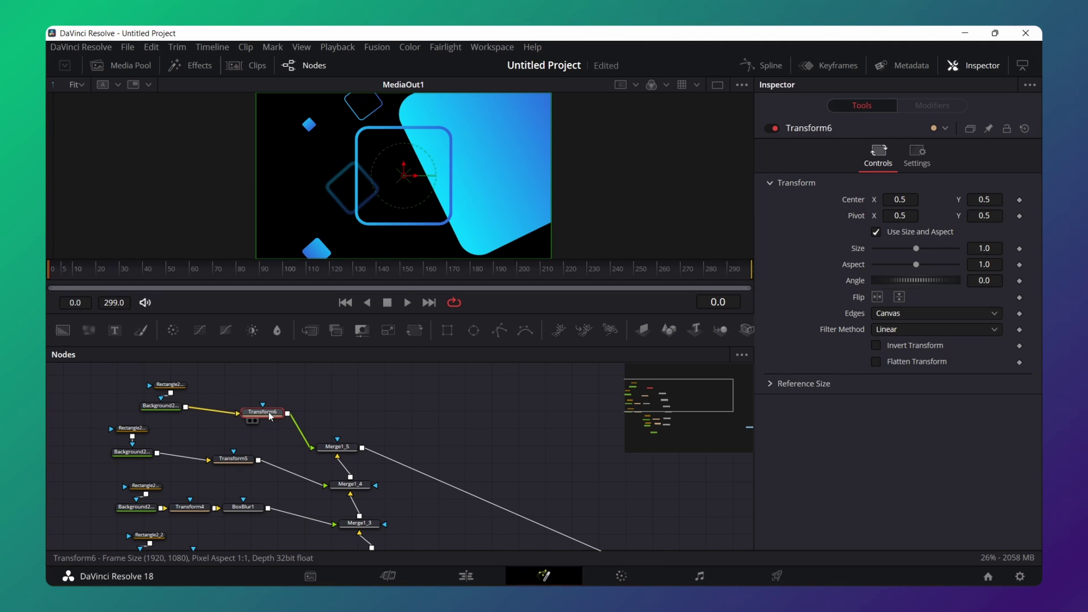
{"action": "left_click", "coordinate": [996, 250]}
{"action": "key", "text": "BackSpace"}
{"action": "key", "text": "BackSpace"}
{"action": "key", "text": "BackSpace"}
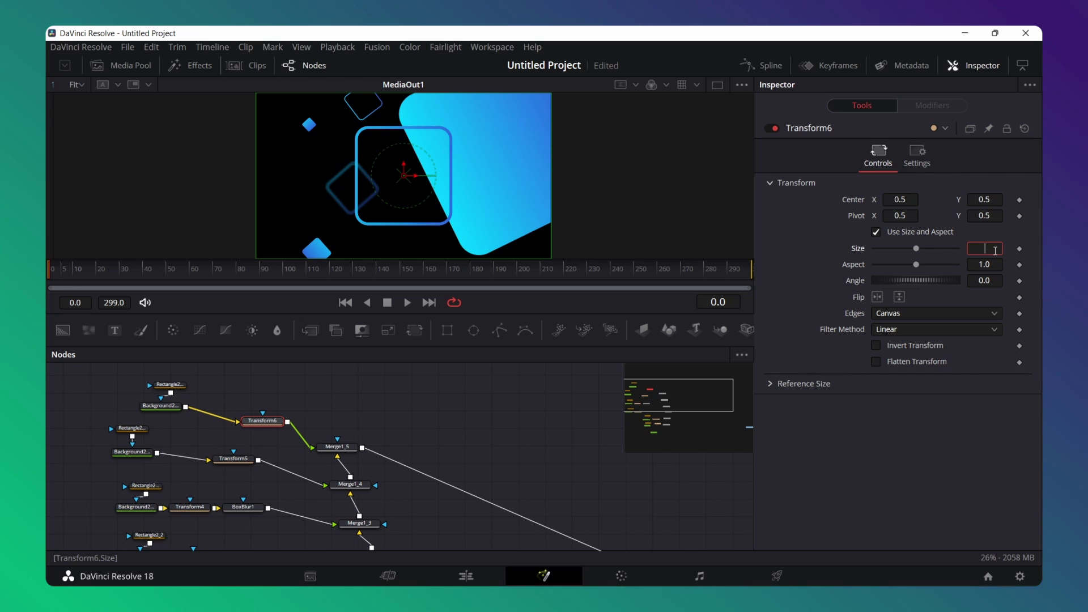
{"action": "type", "text": "0.1"}
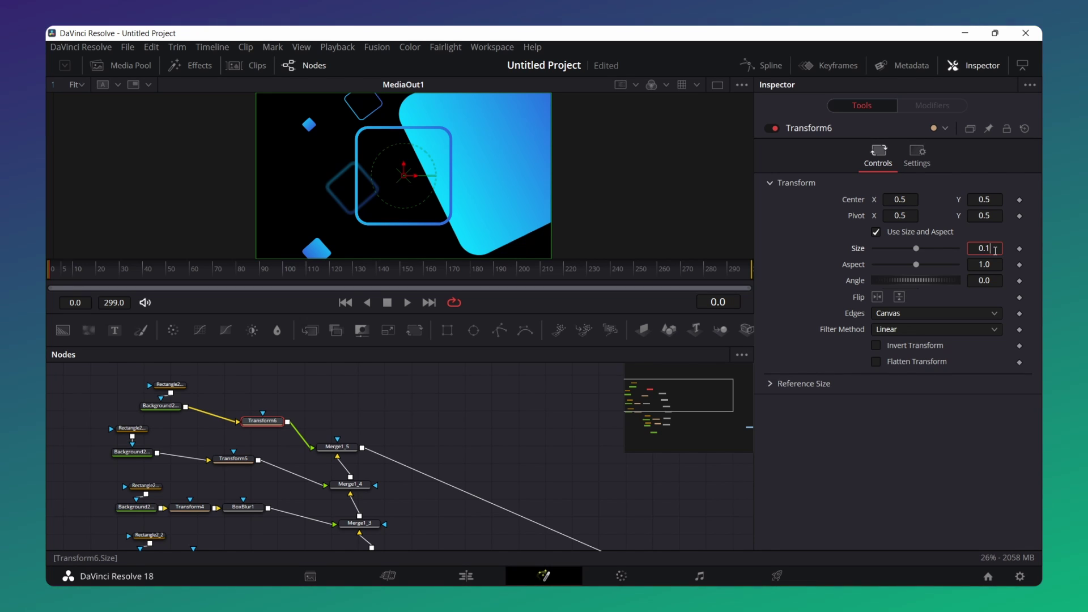
{"action": "type", "text": "58"}
{"action": "key", "text": "Return"}
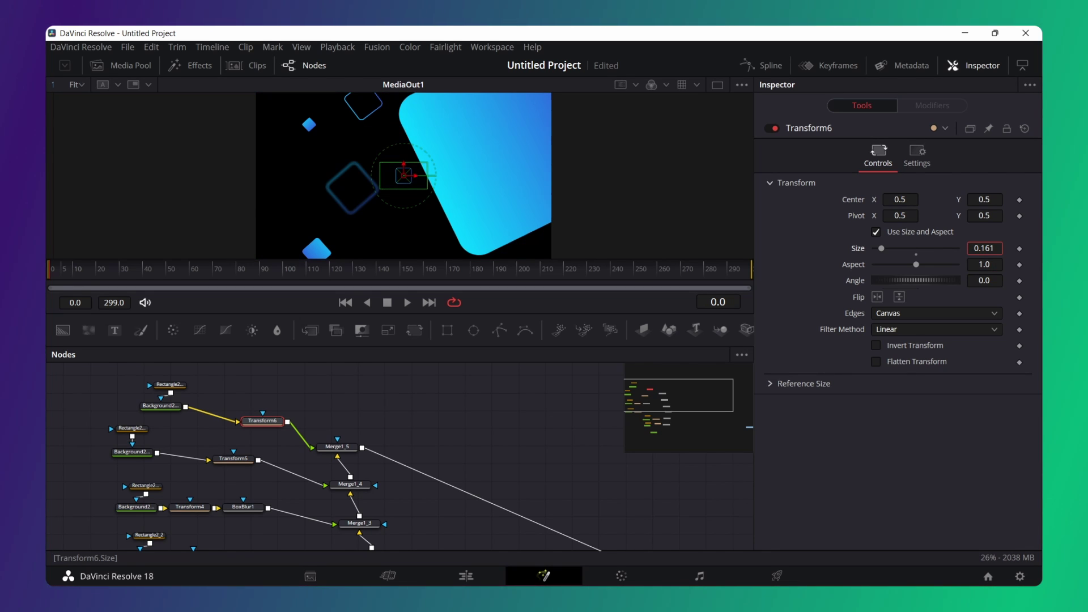
{"action": "key", "text": "BackSpace"}
{"action": "key", "text": "BackSpace"}
{"action": "type", "text": "48"}
{"action": "key", "text": "Return"}
{"action": "key", "text": "BackSpace"}
{"action": "key", "text": "BackSpace"}
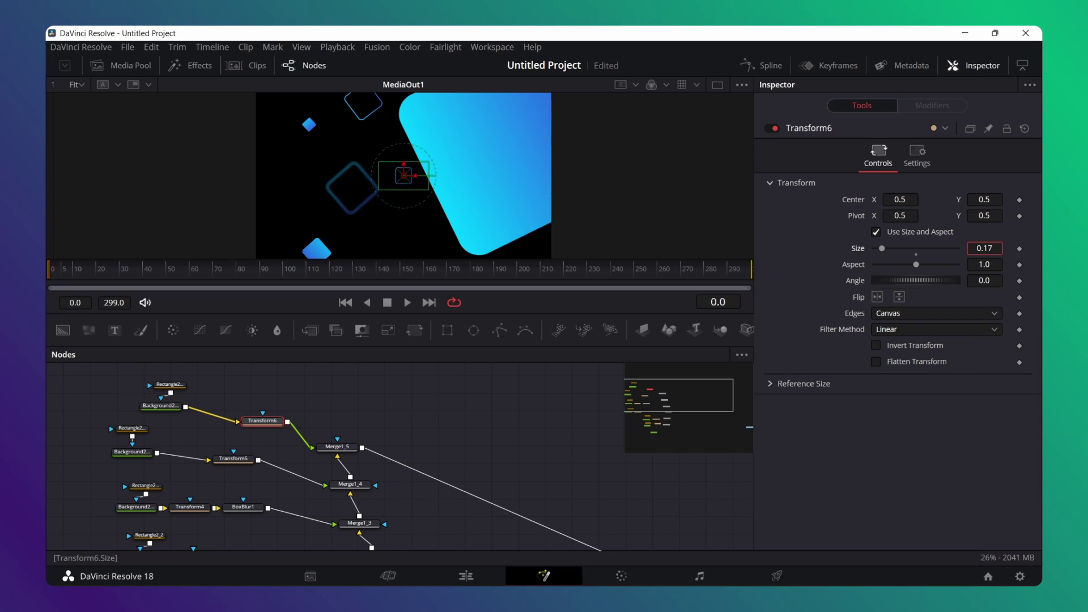
{"action": "type", "text": "78"}
{"action": "key", "text": "Return"}
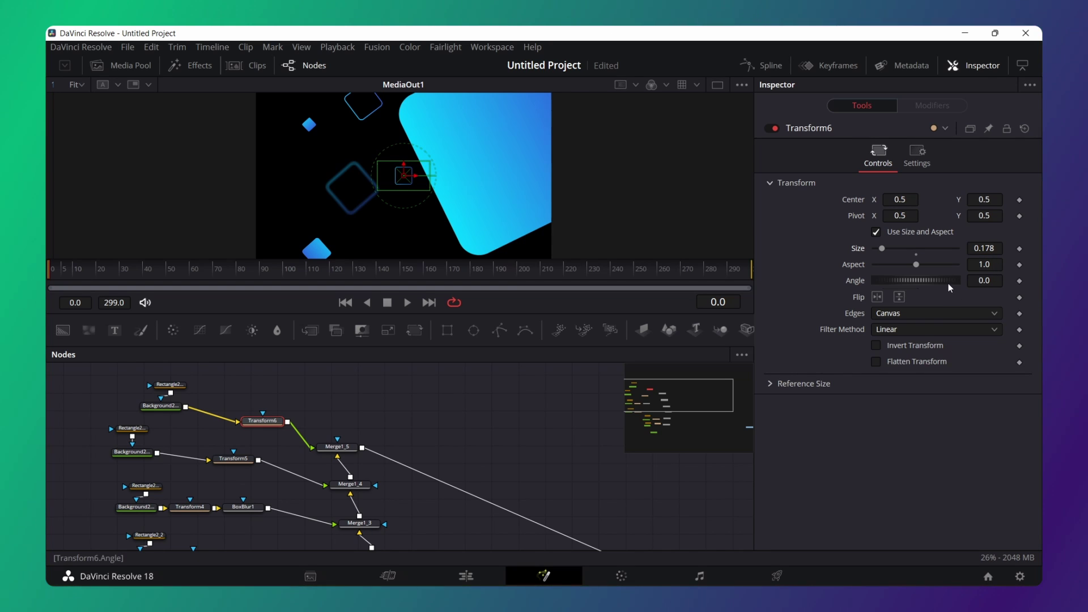
- Rotate the square 49° and move it to the bottom edge near 0.614, 0.012
{"action": "left_click", "coordinate": [999, 281]}
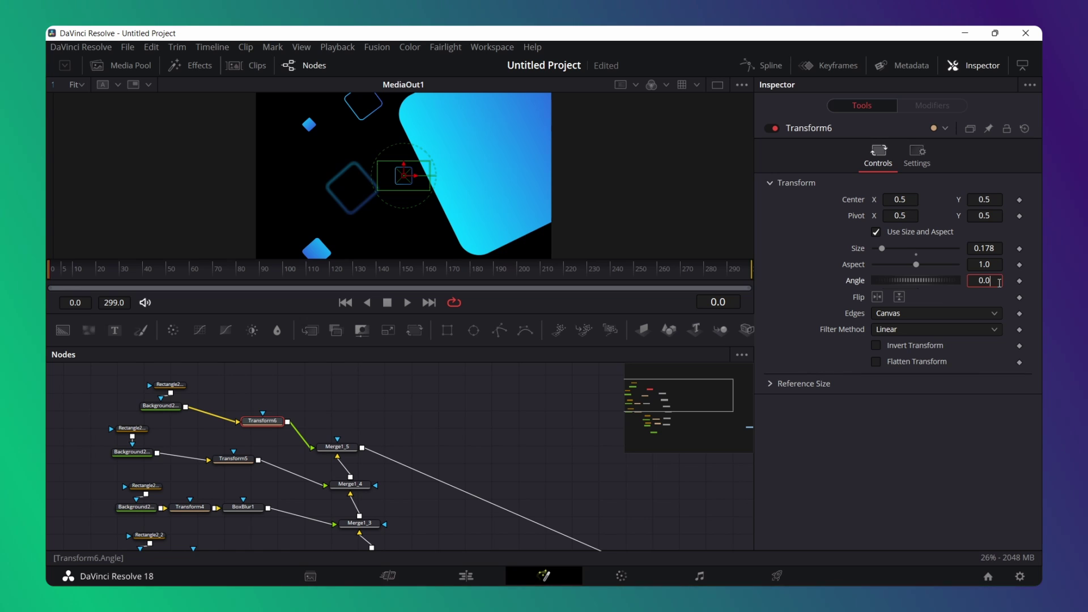
{"action": "type", "text": "49"}
{"action": "key", "text": "Tab"}
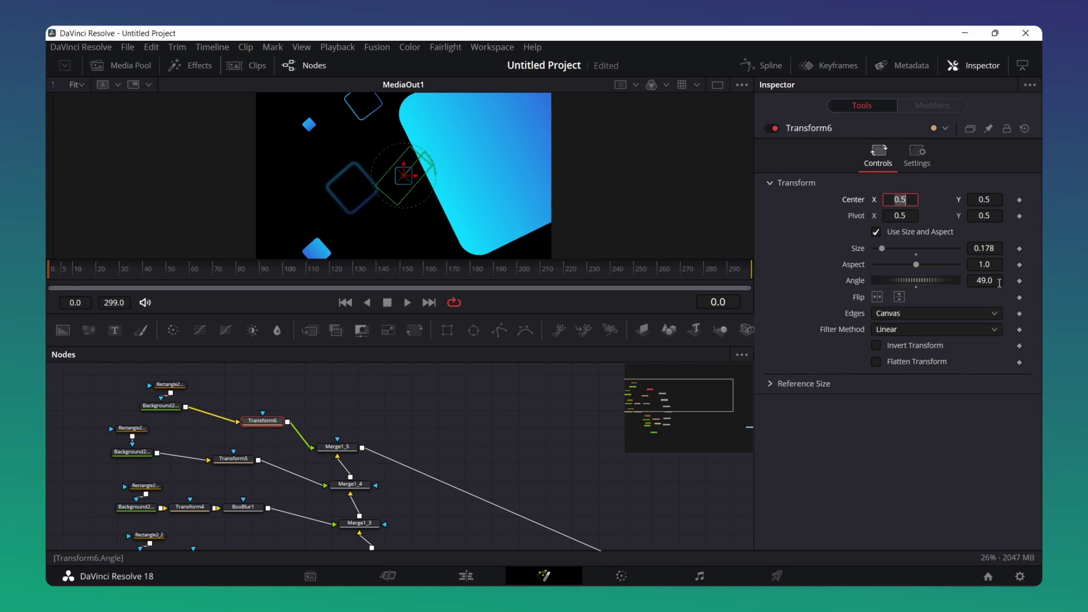
{"action": "left_click", "coordinate": [404, 180]}
{"action": "left_click_drag", "start_coordinate": [404, 178], "coordinate": [443, 264]}
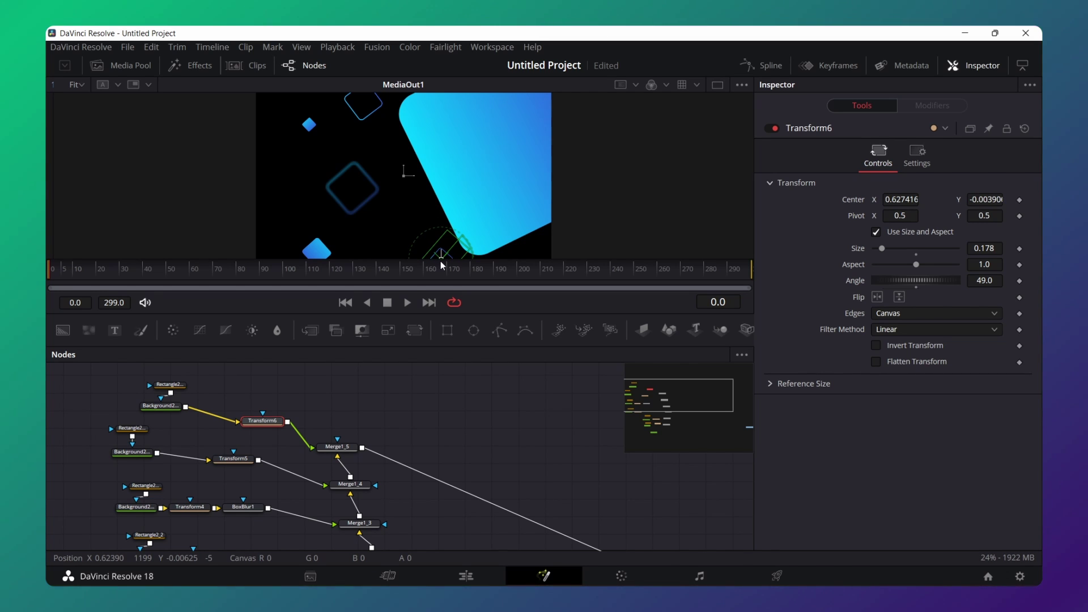
{"action": "left_click_drag", "start_coordinate": [443, 264], "coordinate": [438, 262]}
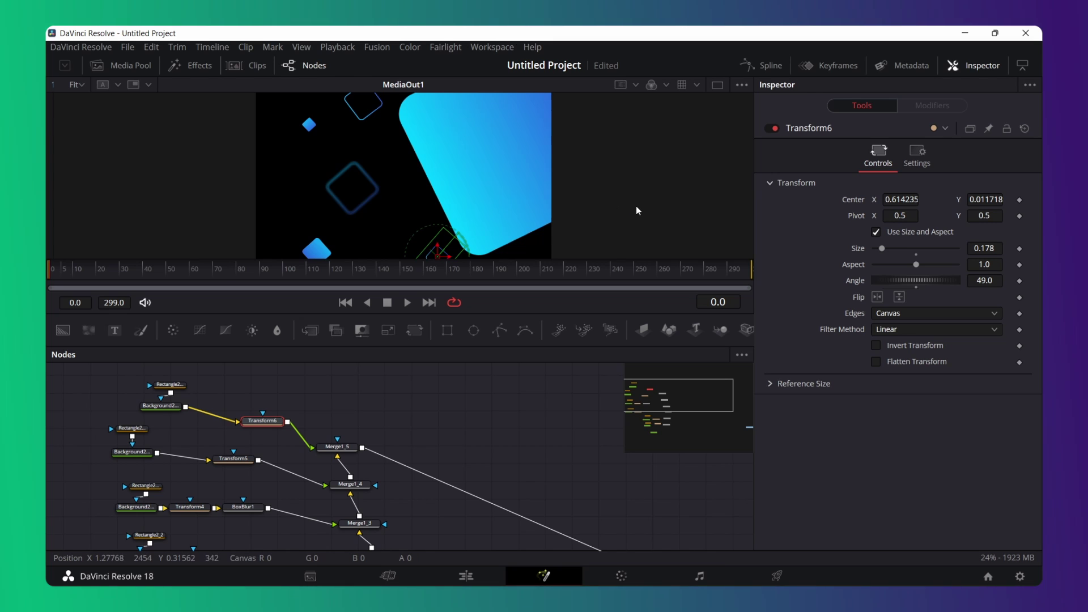
{"action": "left_click", "coordinate": [338, 447]}
{"action": "left_click_drag", "start_coordinate": [682, 401], "coordinate": [688, 383]}
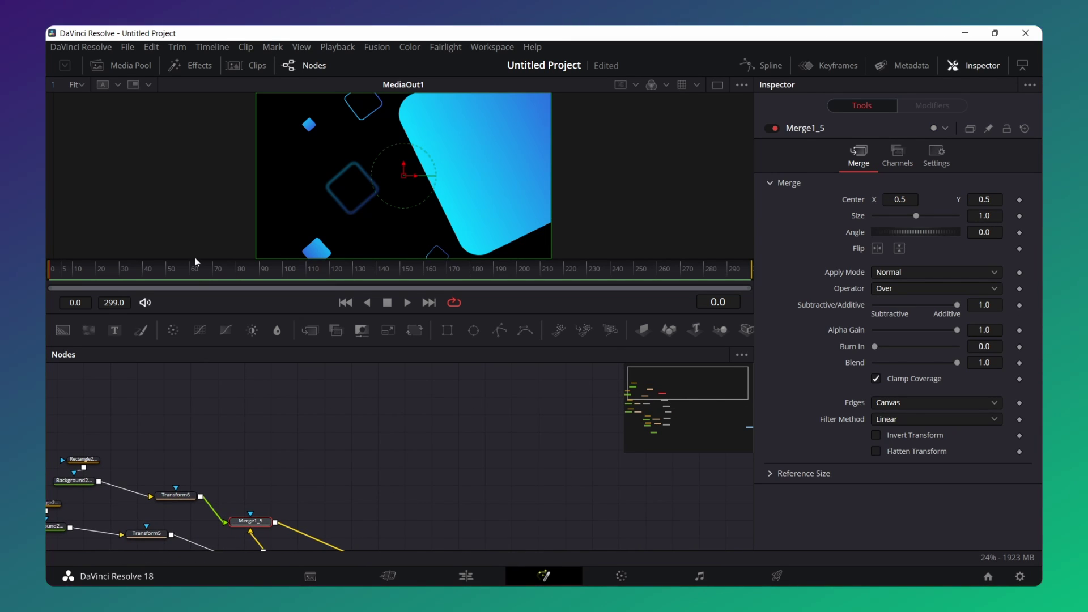
- Import the pexels underwater photo and drop it onto Merge1_5 as MediaIn1
{"action": "left_click", "coordinate": [132, 66]}
{"action": "right_click", "coordinate": [247, 203]}
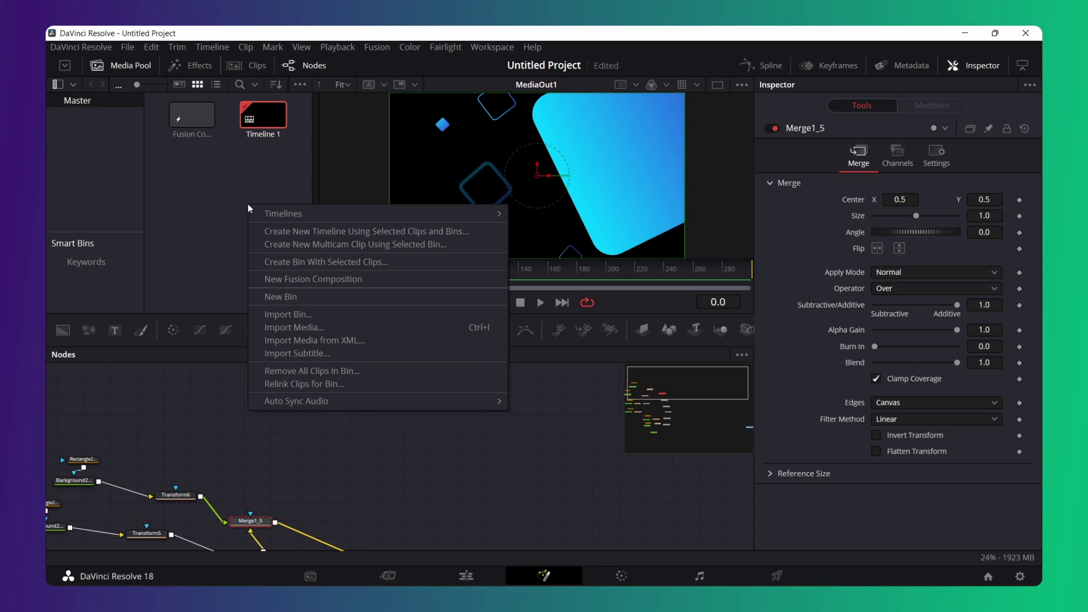
{"action": "left_click", "coordinate": [366, 324]}
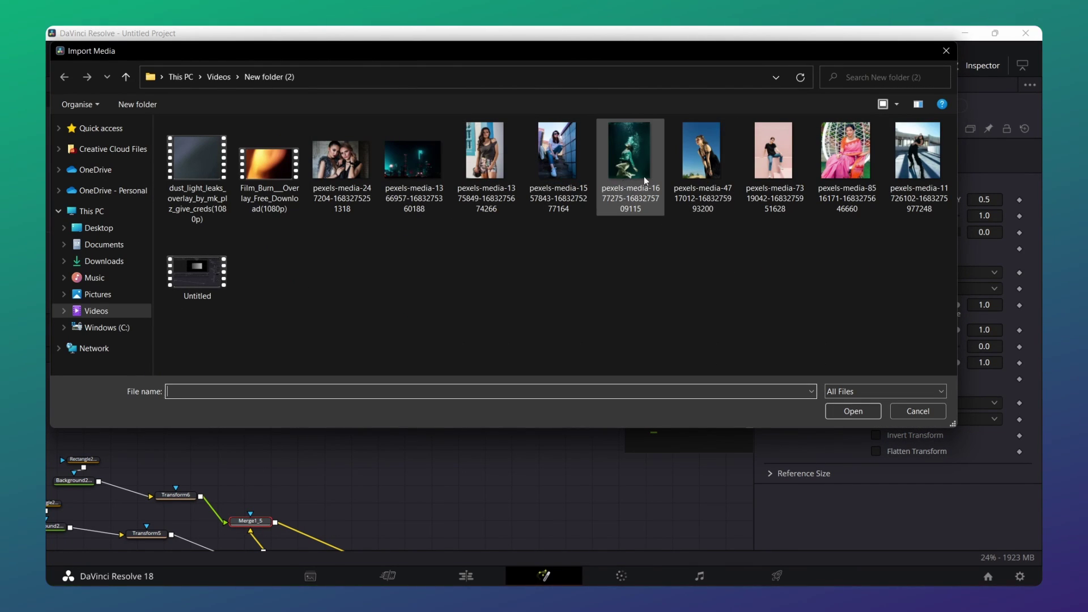
{"action": "double_click", "coordinate": [618, 162]}
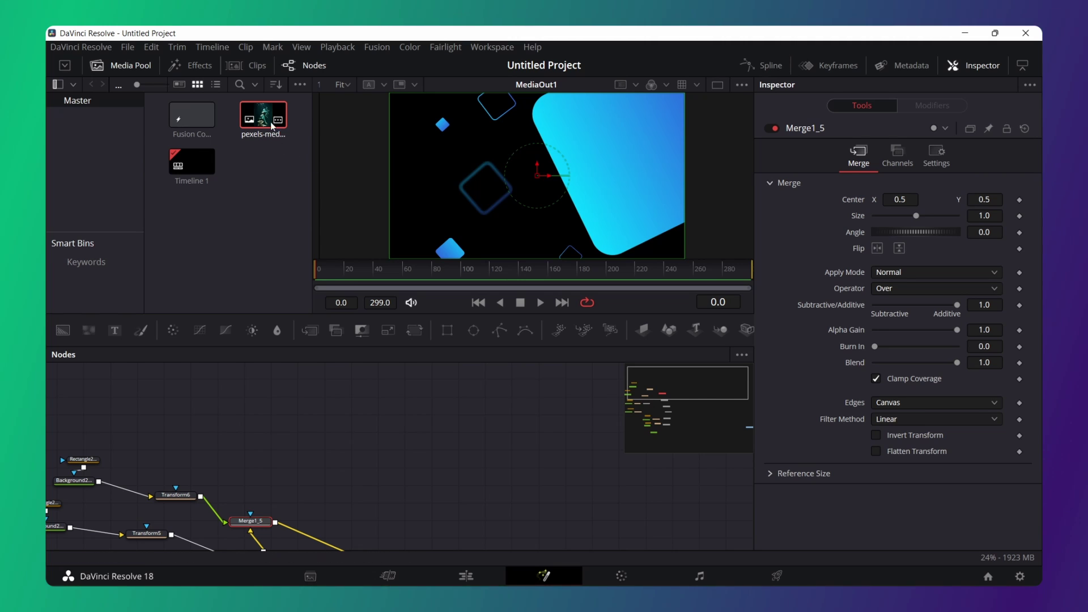
{"action": "mouse_move", "coordinate": [269, 119]}
{"action": "left_mouse_down"}
{"action": "mouse_move", "coordinate": [103, 413]}
{"action": "mouse_move", "coordinate": [282, 524]}
{"action": "mouse_move", "coordinate": [221, 473]}
{"action": "mouse_move", "coordinate": [254, 467]}
{"action": "left_mouse_up"}
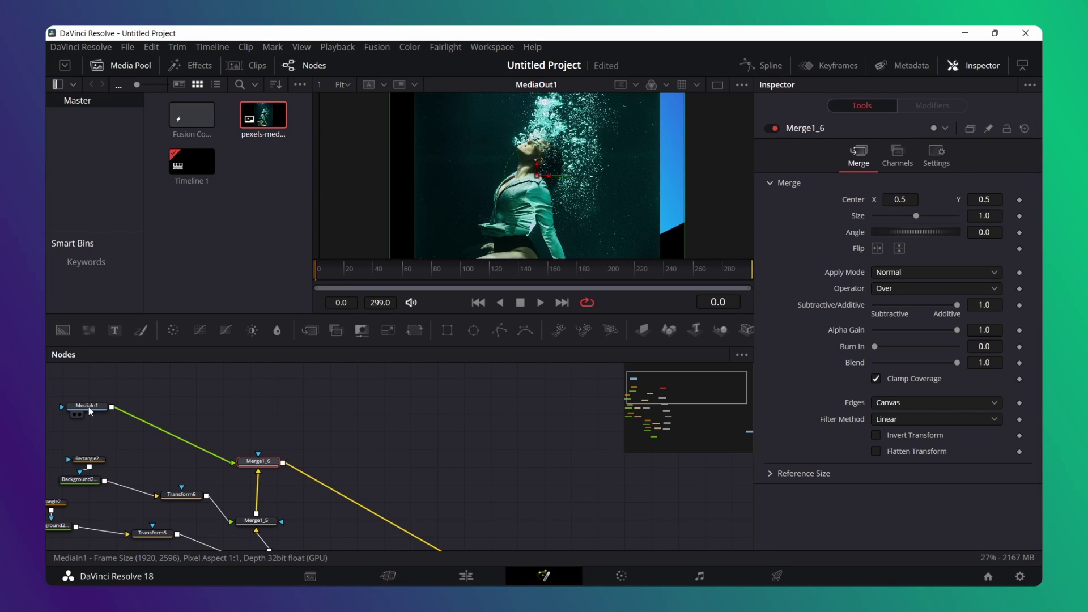
{"action": "left_click_drag", "start_coordinate": [88, 407], "coordinate": [86, 427]}
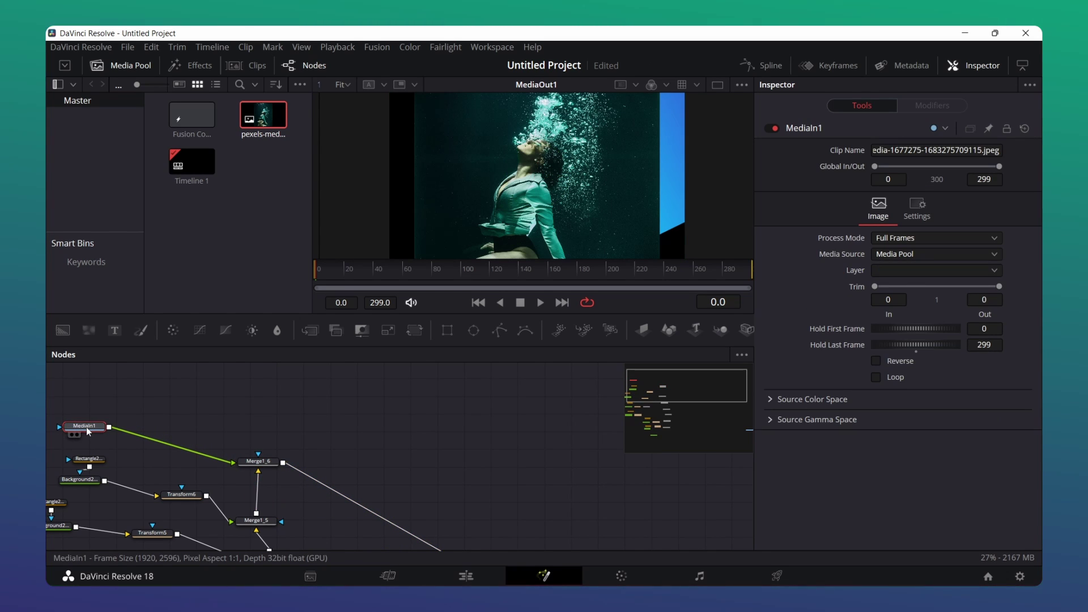
- Mask MediaIn1 with Rectangle1: width 0.417, height 0.299, corner radius 0.25, angle 26.1°
{"action": "left_click", "coordinate": [448, 331]}
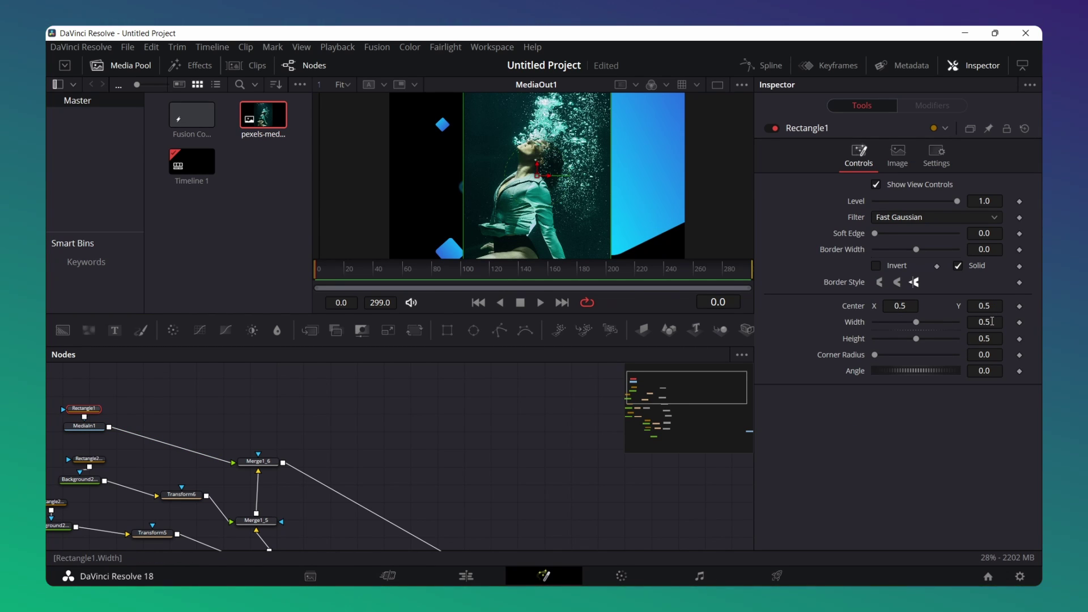
{"action": "left_click", "coordinate": [992, 321]}
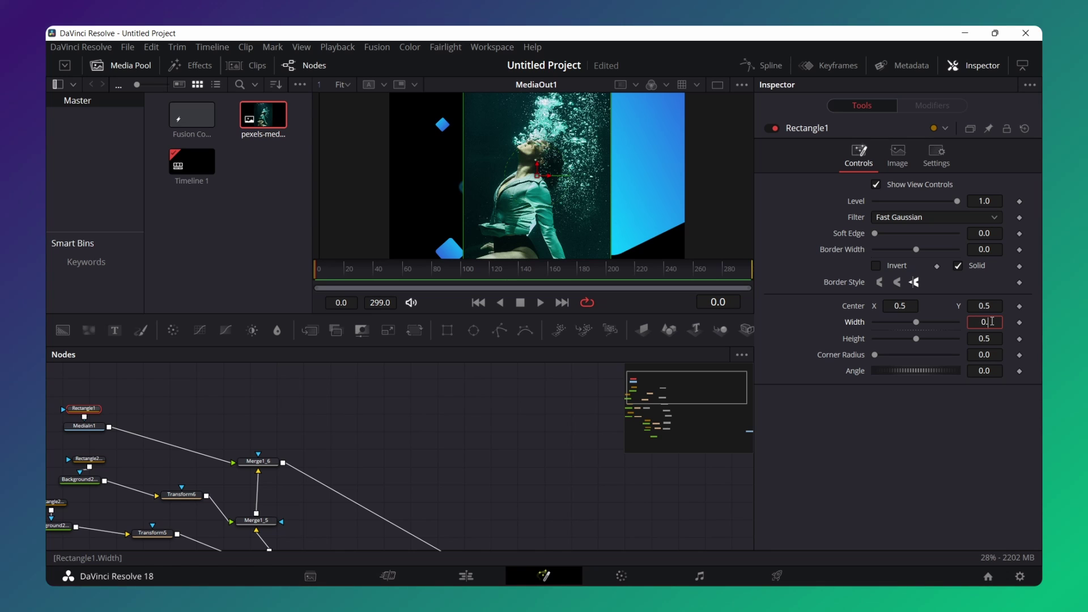
{"action": "type", "text": "417"}
{"action": "left_click", "coordinate": [994, 336]}
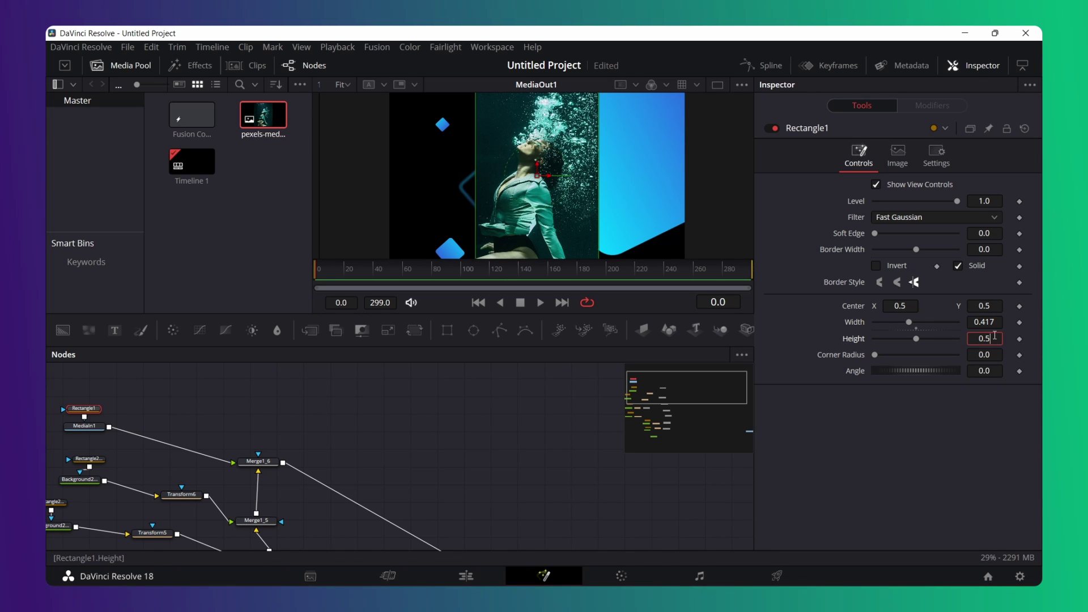
{"action": "type", "text": "2"}
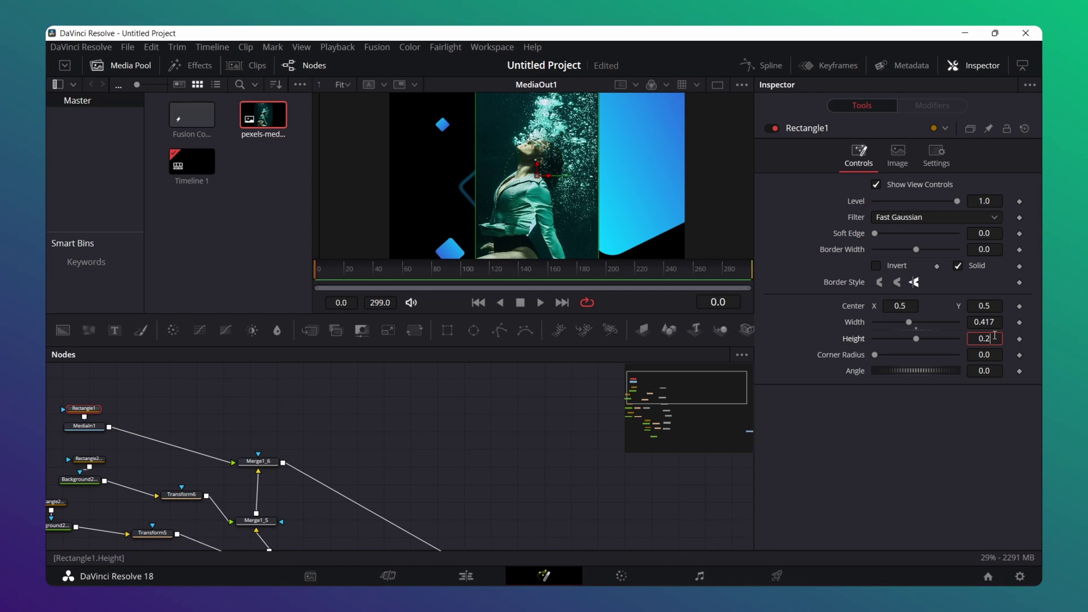
{"action": "type", "text": "99"}
{"action": "left_click", "coordinate": [995, 355]}
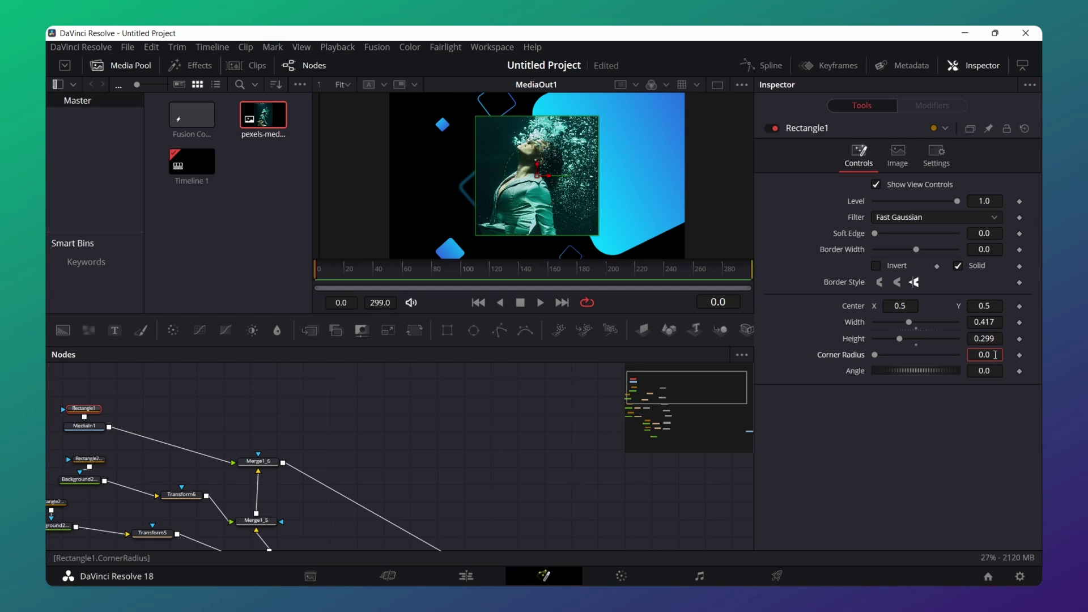
{"action": "type", "text": "0.25"}
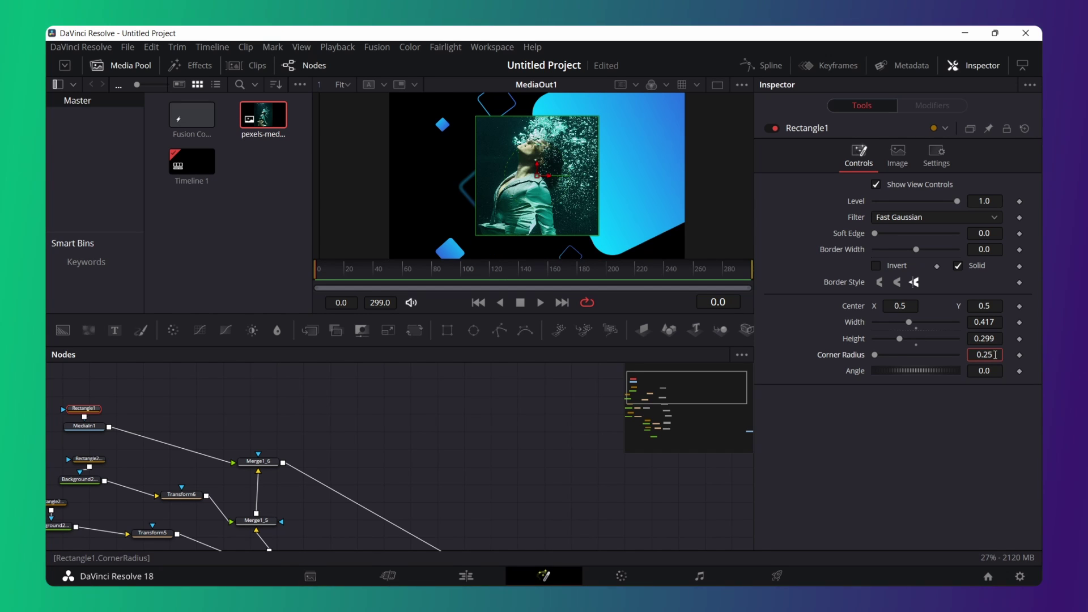
{"action": "left_click", "coordinate": [996, 372]}
{"action": "type", "text": "26"}
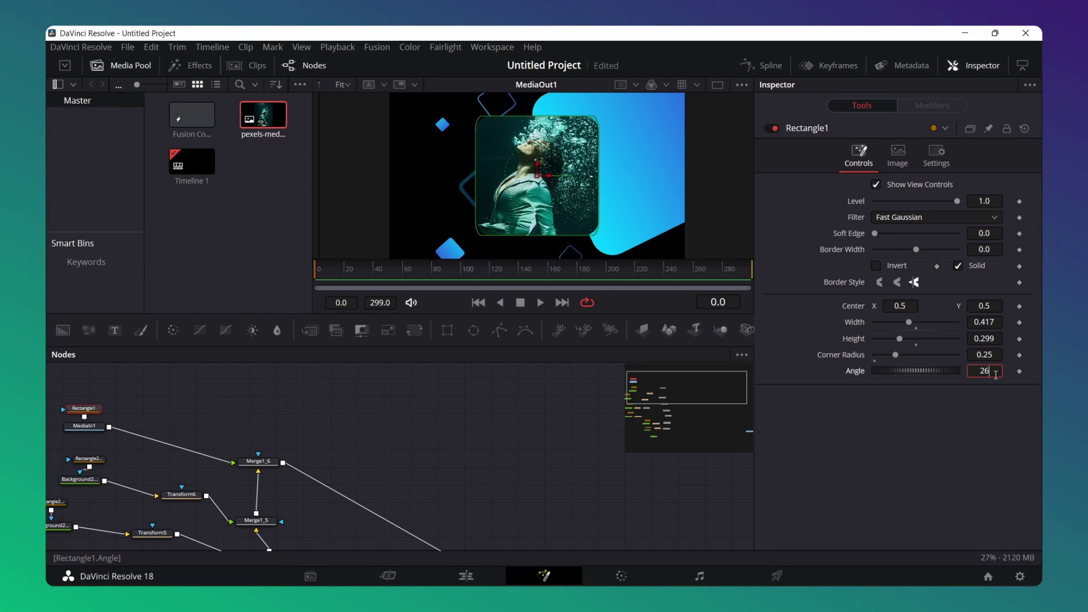
{"action": "type", "text": "."}
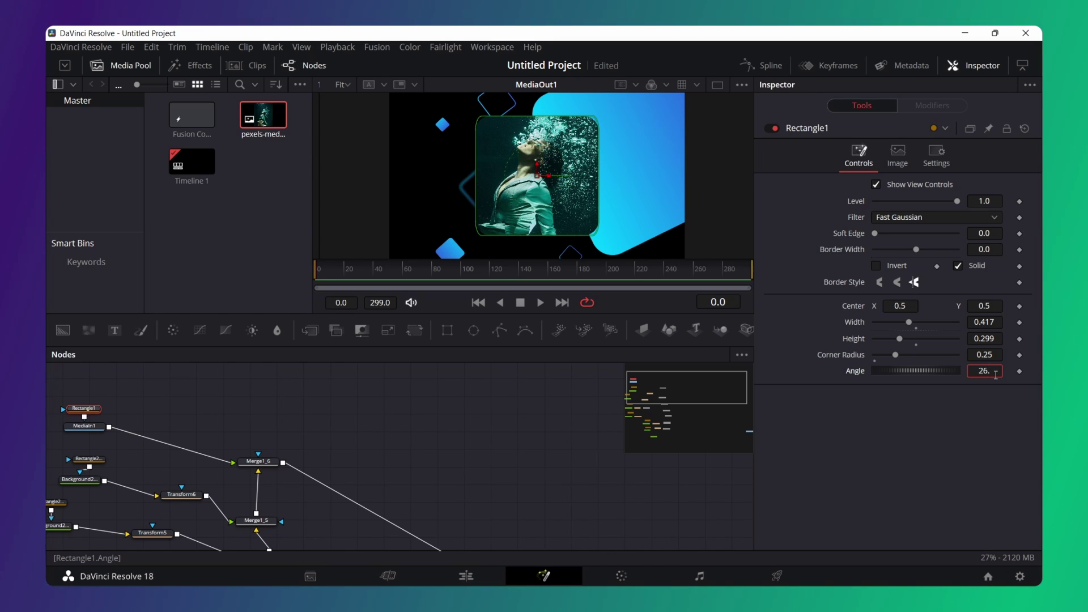
{"action": "type", "text": "1"}
{"action": "key", "text": "Return"}
- Add Transform7 to the photo, scale it to 0.91, and shift it right to about 0.650, 0.493
{"action": "left_click", "coordinate": [84, 425]}
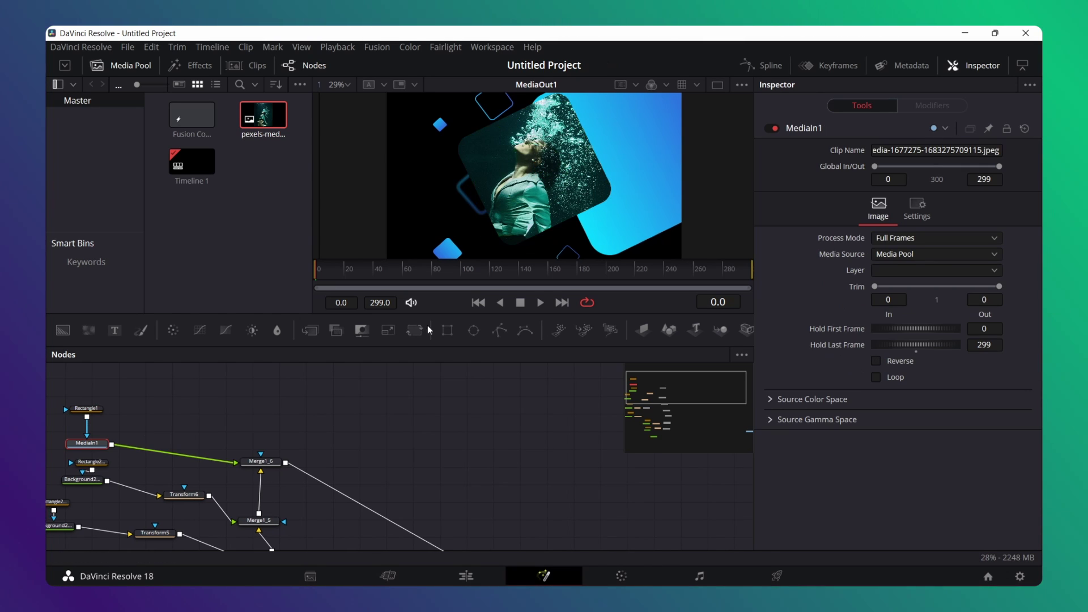
{"action": "left_click", "coordinate": [388, 330]}
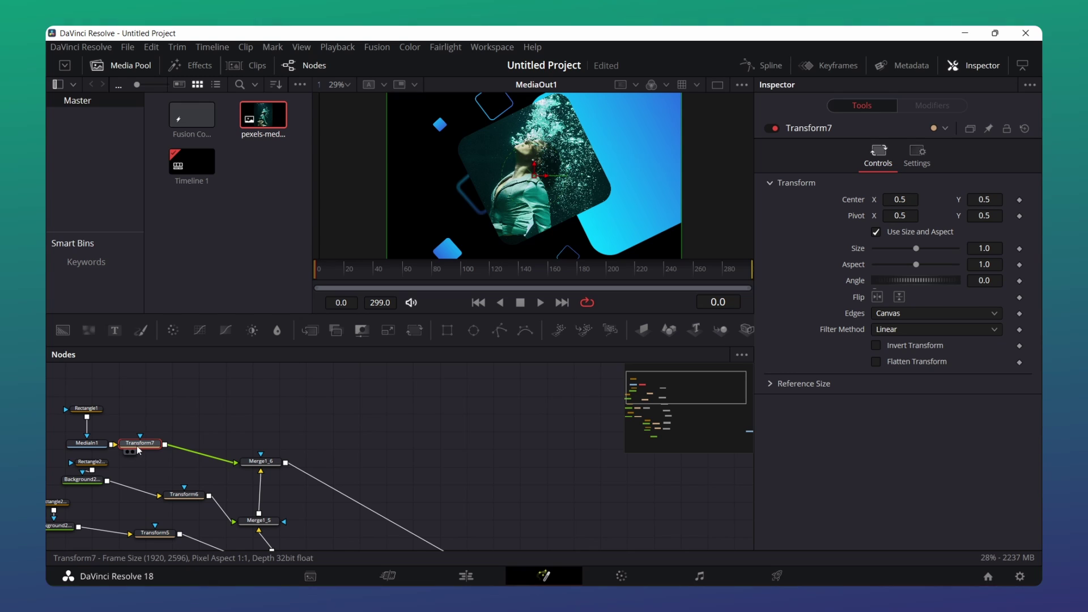
{"action": "left_click_drag", "start_coordinate": [139, 450], "coordinate": [180, 452]}
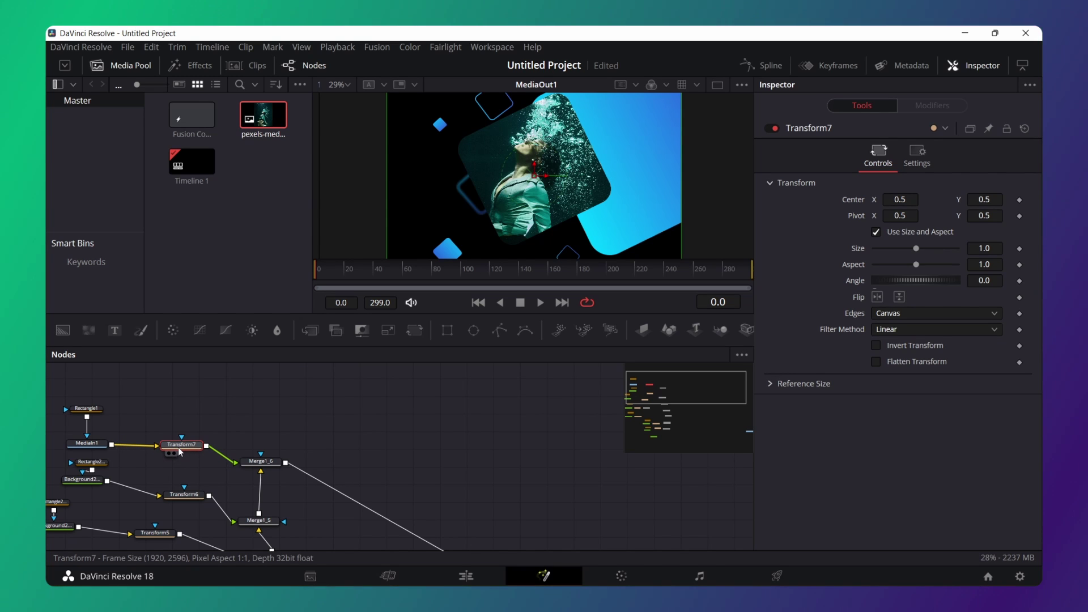
{"action": "left_click", "coordinate": [996, 249]}
{"action": "key", "text": "BackSpace"}
{"action": "key", "text": "BackSpace"}
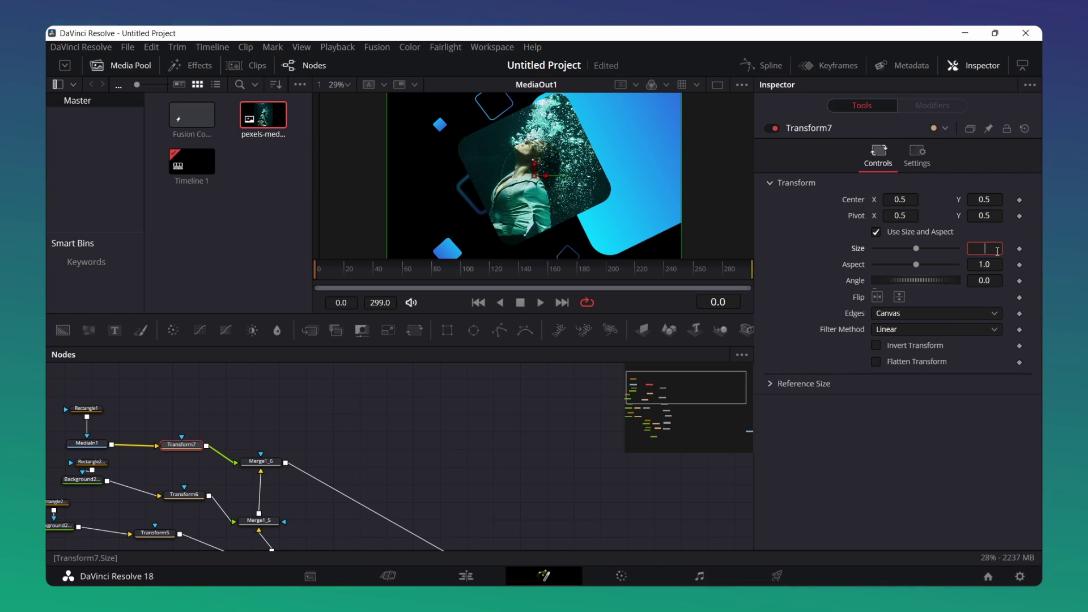
{"action": "type", "text": "0.91"}
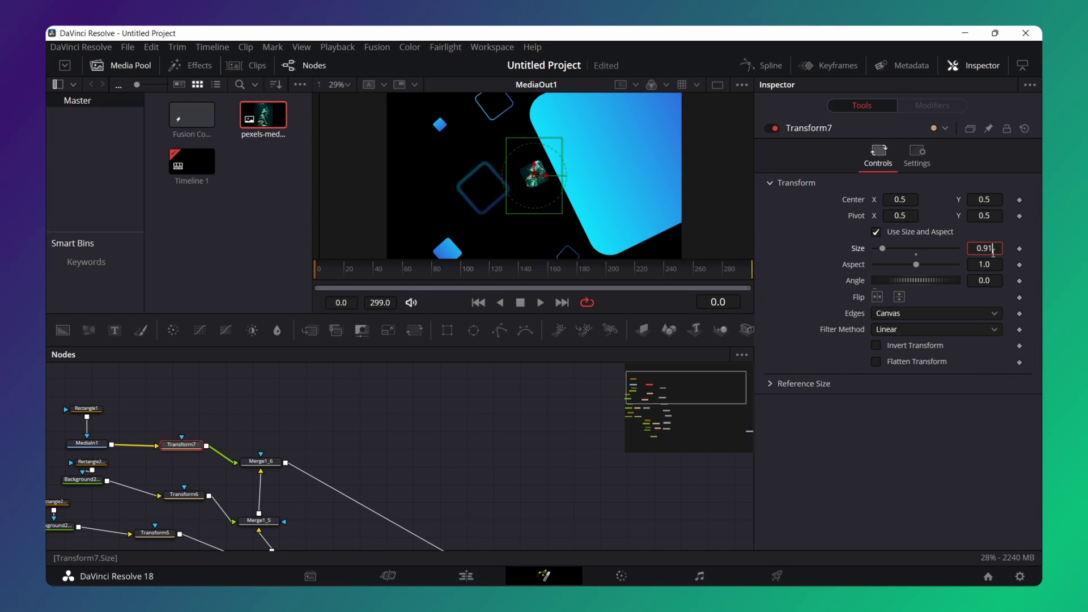
{"action": "key", "text": "Tab"}
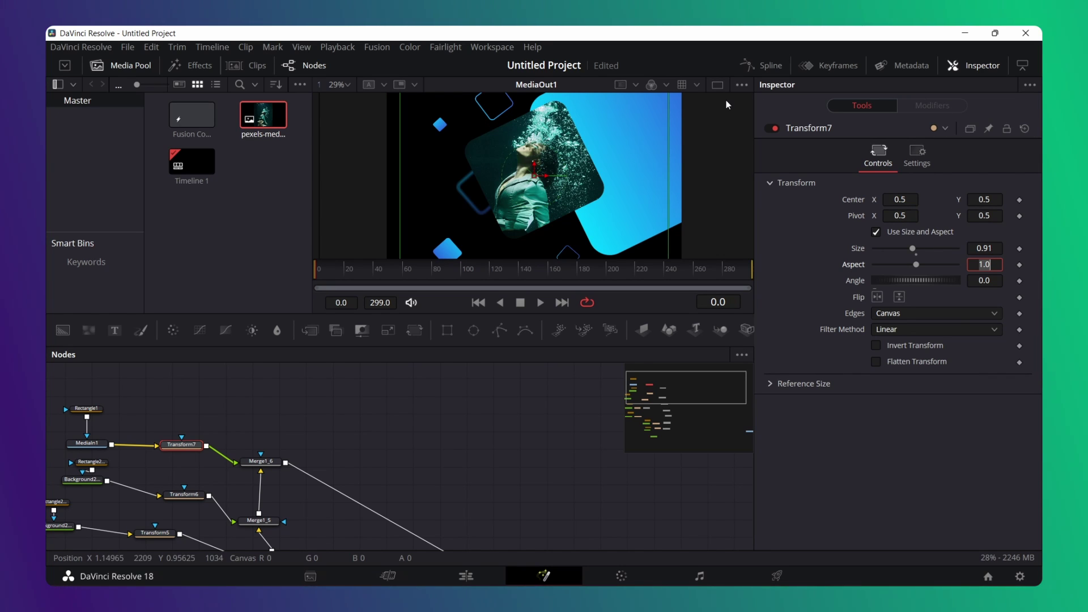
{"action": "left_click", "coordinate": [552, 183]}
{"action": "left_click_drag", "start_coordinate": [552, 183], "coordinate": [581, 182]}
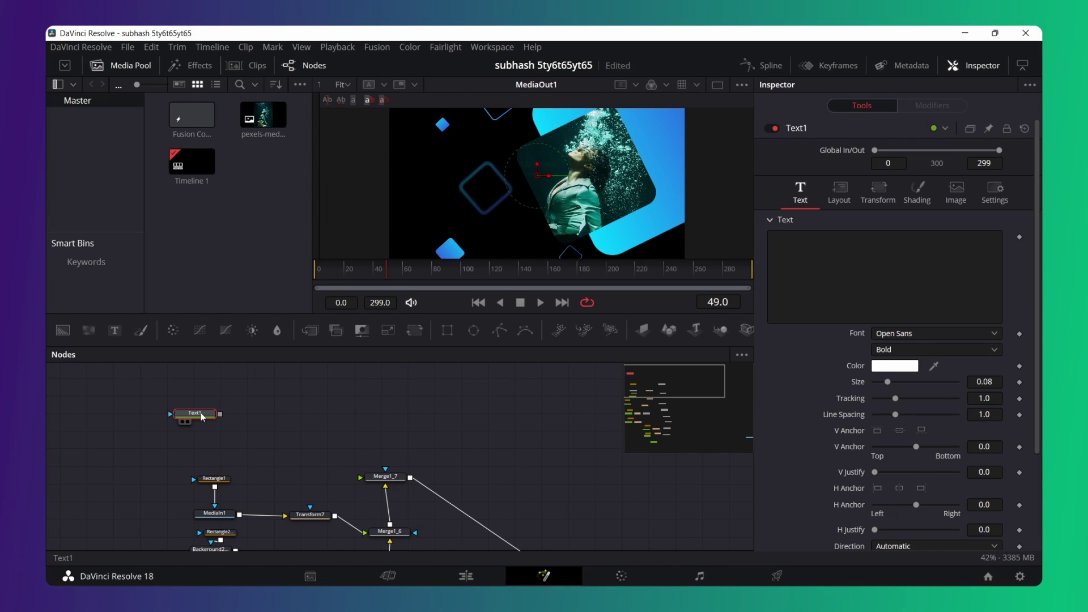
- Delete Text1, select Transform1, and hide the Media Pool
{"action": "key", "text": "Delete"}
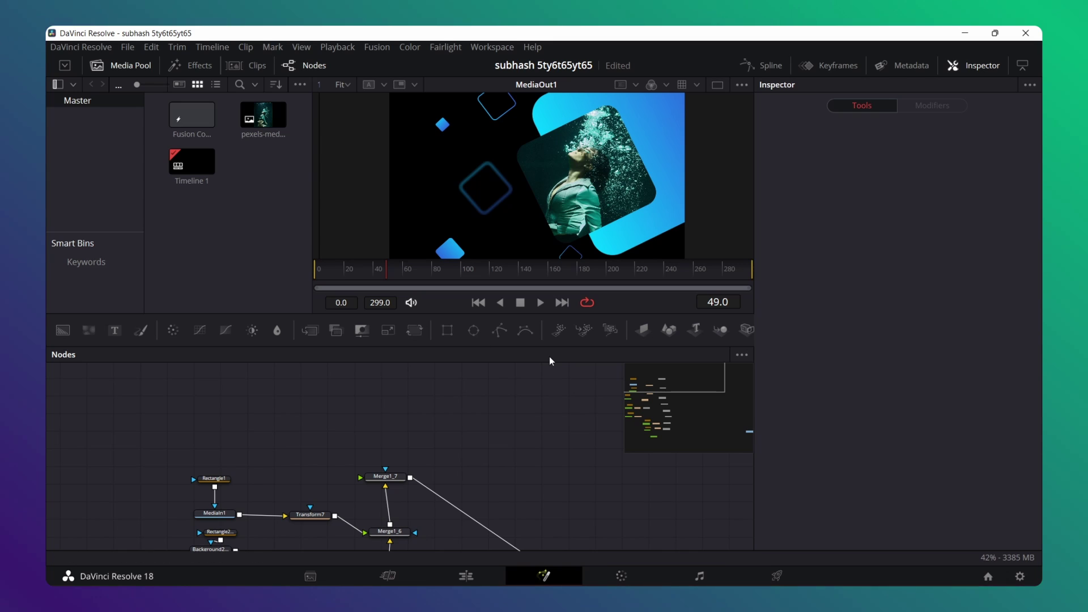
{"action": "left_click_drag", "start_coordinate": [648, 381], "coordinate": [661, 432]}
{"action": "left_click", "coordinate": [399, 470]}
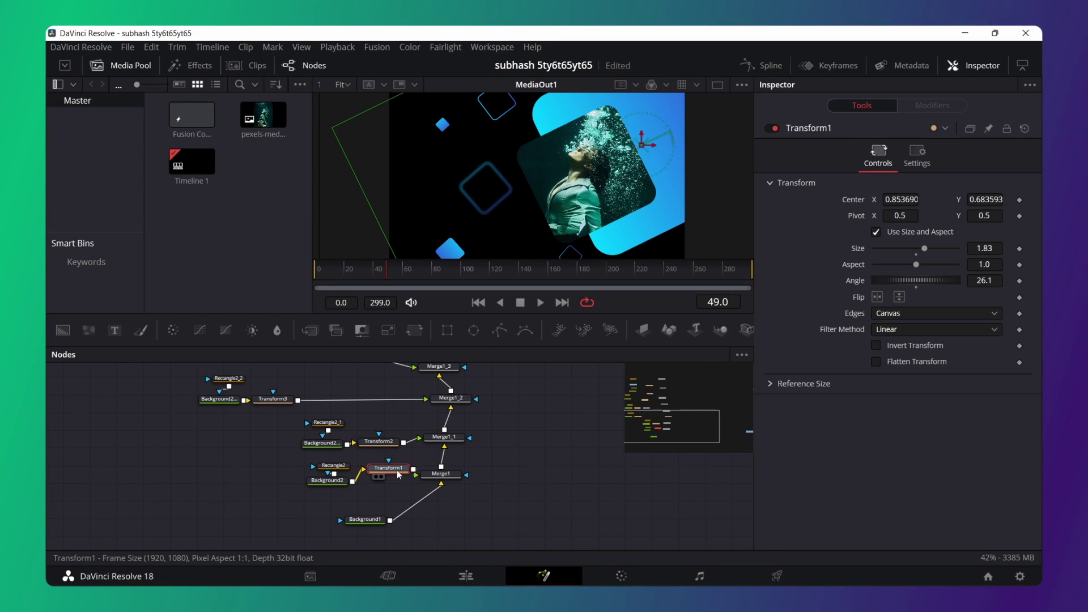
{"action": "left_click", "coordinate": [405, 277]}
- Keyframe Transform1's Center at frame 60, holding 0.854, 0.684
{"action": "left_click", "coordinate": [144, 67]}
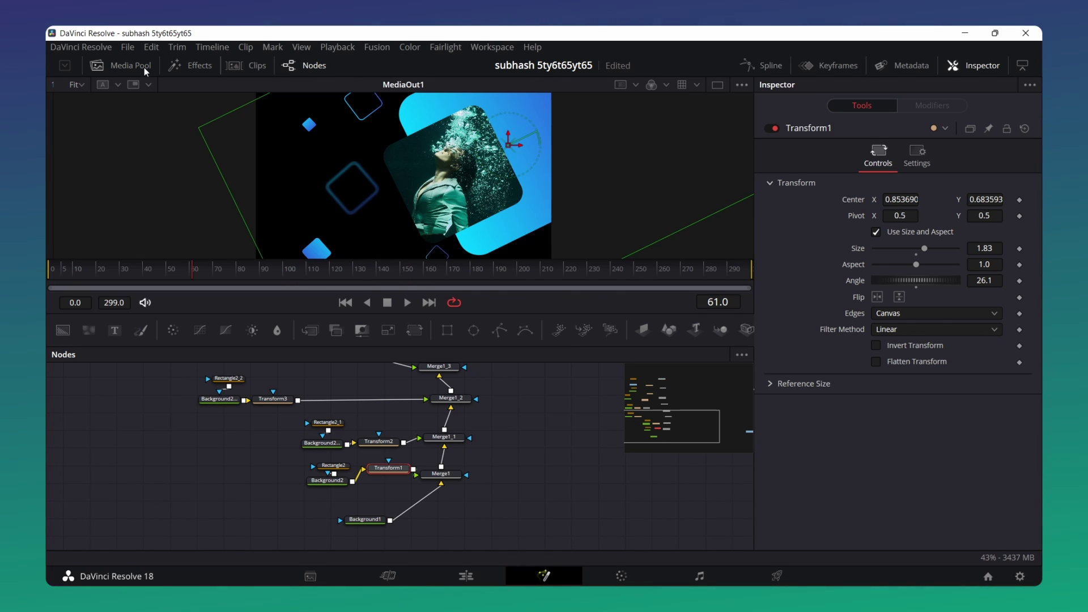
{"action": "left_click", "coordinate": [189, 277]}
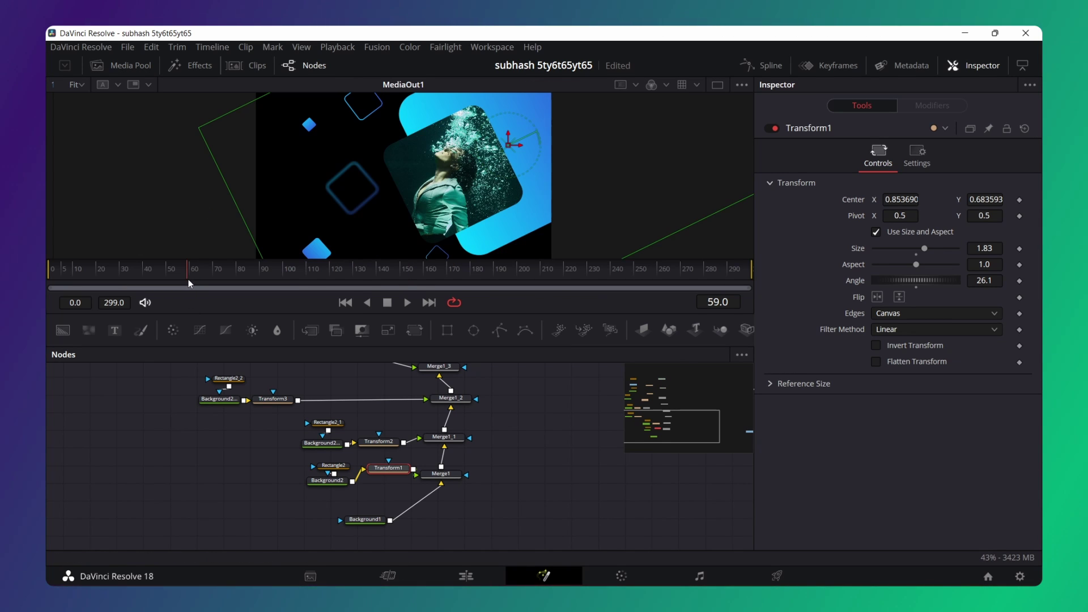
{"action": "left_click", "coordinate": [189, 280]}
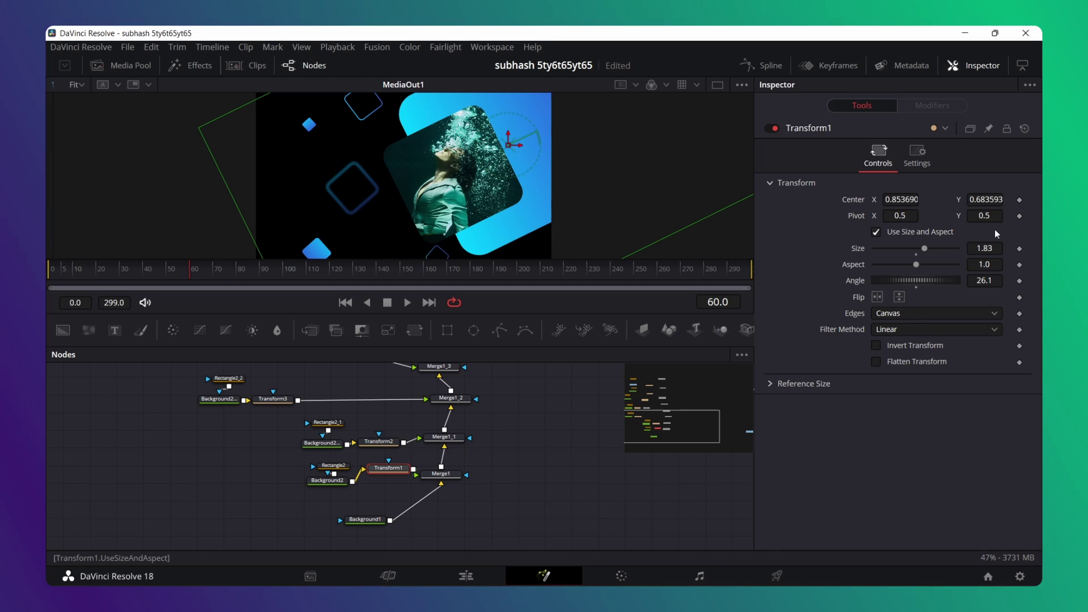
{"action": "right_click", "coordinate": [859, 203]}
- Keyframe Transform1's Center and push the large shape below the frame at frame 0 (0.866, -0.901)
{"action": "left_click", "coordinate": [875, 209]}
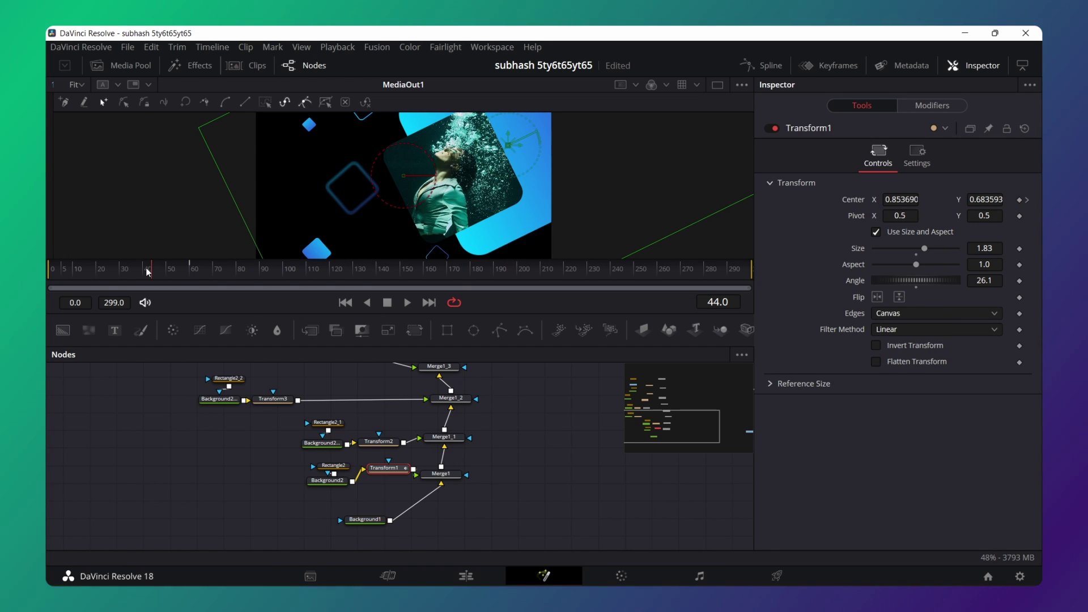
{"action": "left_click_drag", "start_coordinate": [149, 271], "coordinate": [45, 265]}
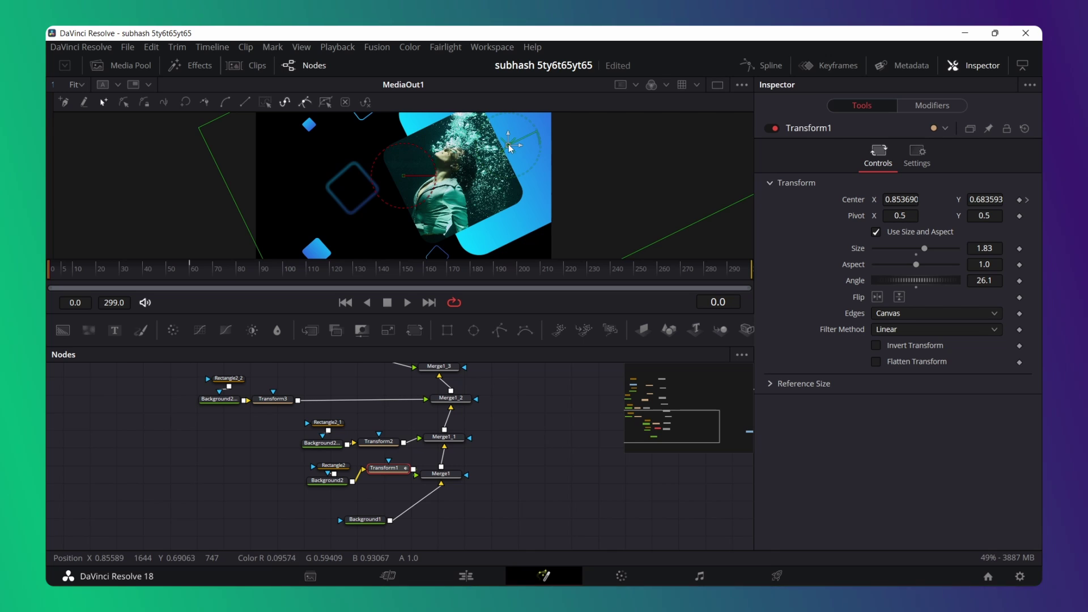
{"action": "left_click_drag", "start_coordinate": [509, 146], "coordinate": [507, 282]}
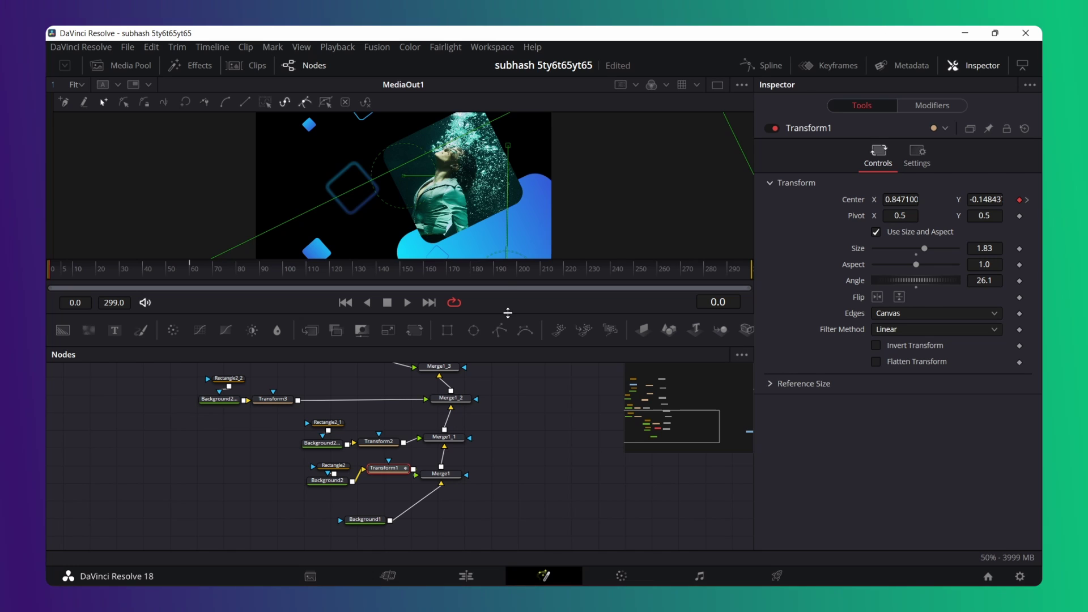
{"action": "scroll", "coordinate": [468, 202], "scroll_direction": "down", "scroll_amount": 2}
{"action": "scroll", "coordinate": [467, 203], "scroll_direction": "down", "scroll_amount": 1}
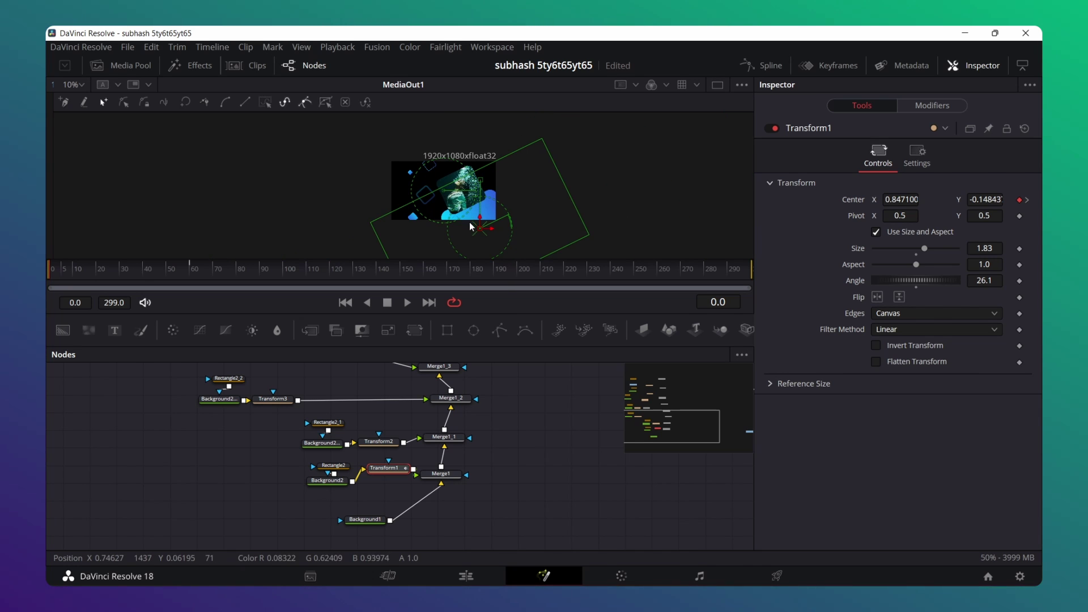
{"action": "left_click_drag", "start_coordinate": [480, 231], "coordinate": [480, 277]}
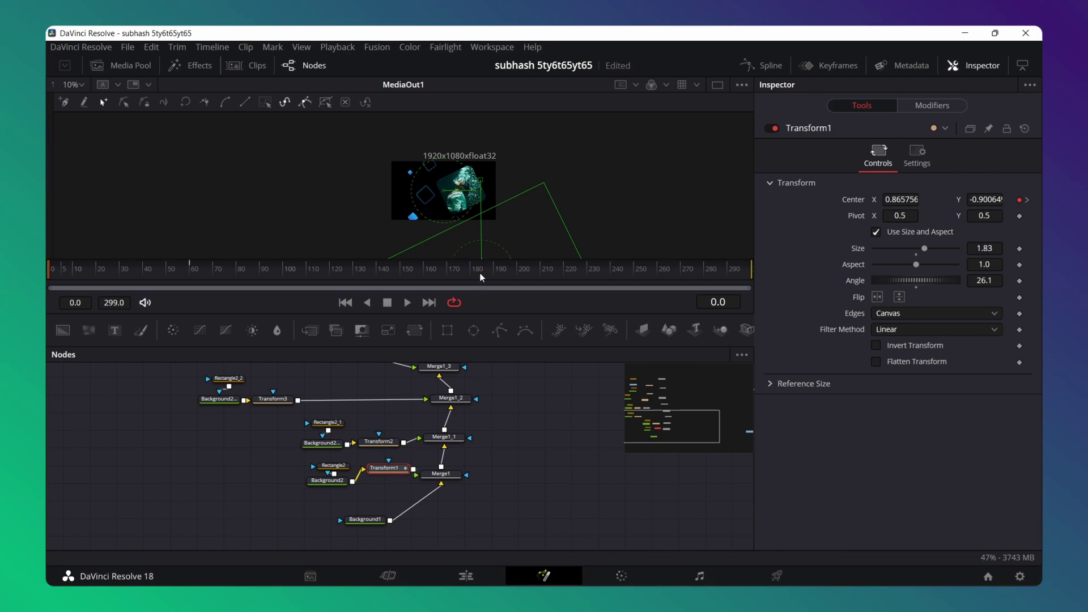
- Scrub to preview the large shape rising, stop at frame 26, then select Transform2
{"action": "left_click_drag", "start_coordinate": [56, 277], "coordinate": [207, 297]}
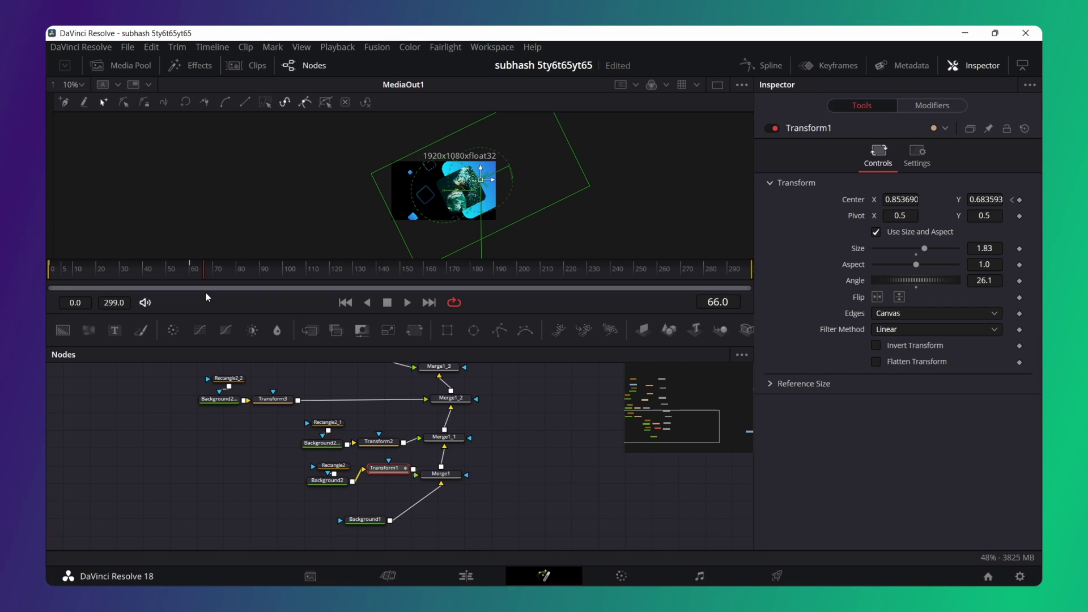
{"action": "left_click", "coordinate": [111, 279]}
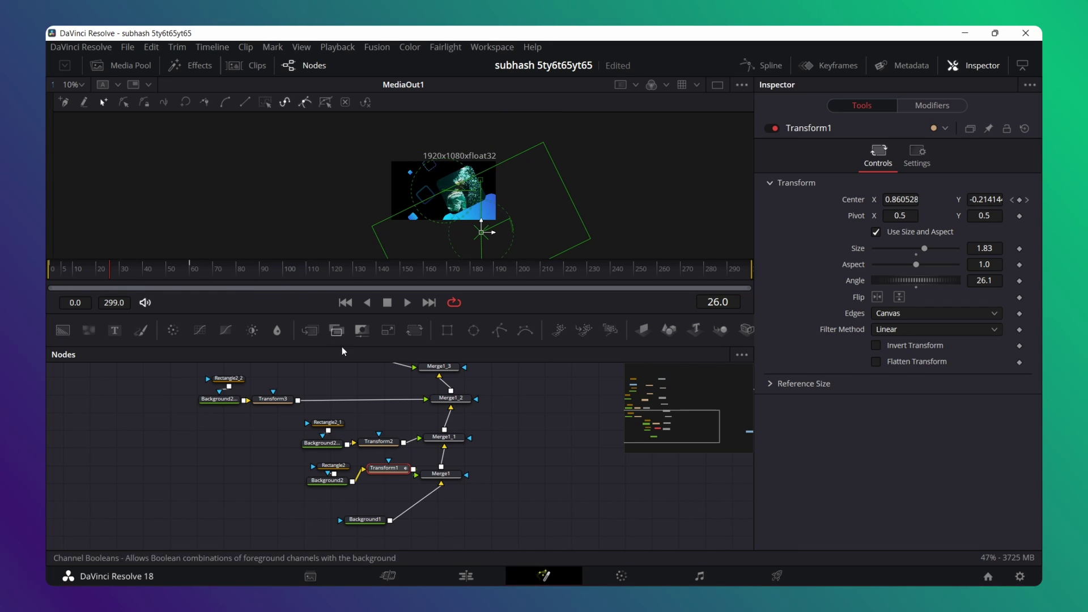
{"action": "left_click", "coordinate": [378, 444]}
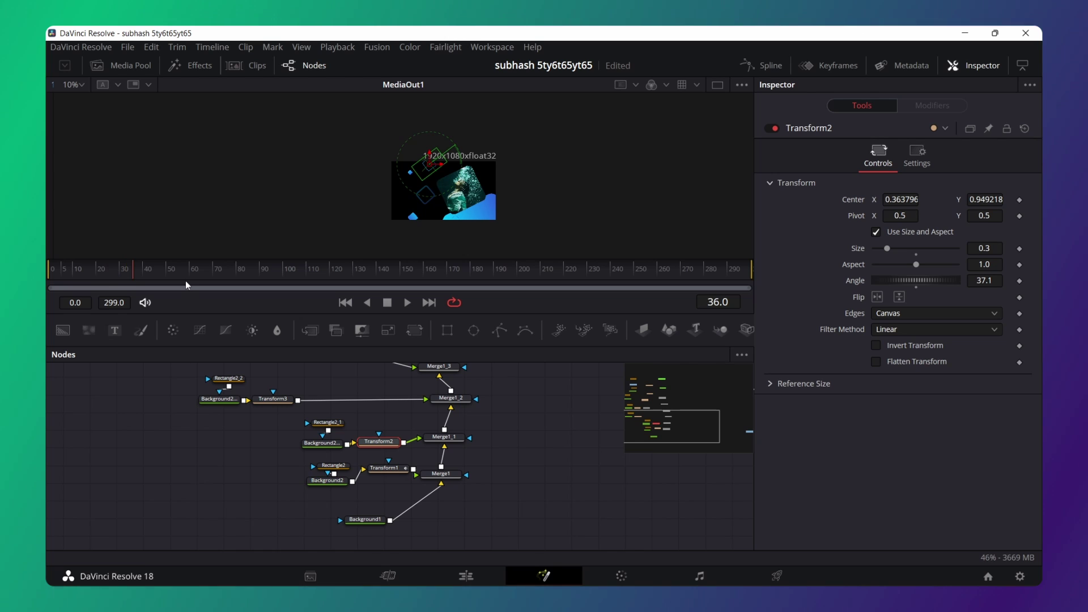
- Keyframe Transform2's Center at frame 60 (0.401, 0.979) and drop it below frame at frame 0
{"action": "left_click_drag", "start_coordinate": [185, 280], "coordinate": [192, 281]}
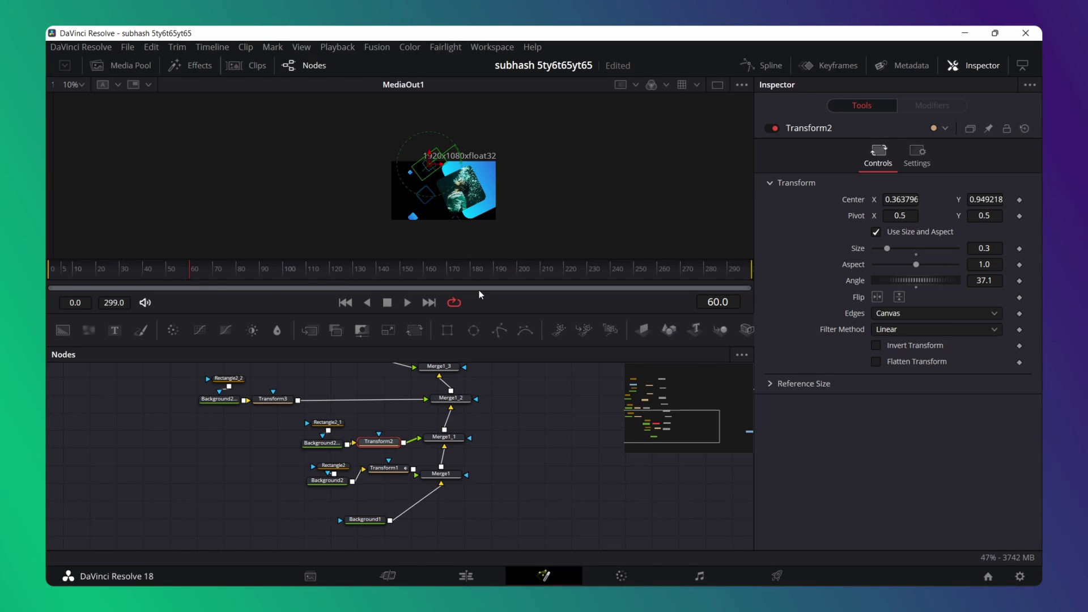
{"action": "right_click", "coordinate": [863, 198]}
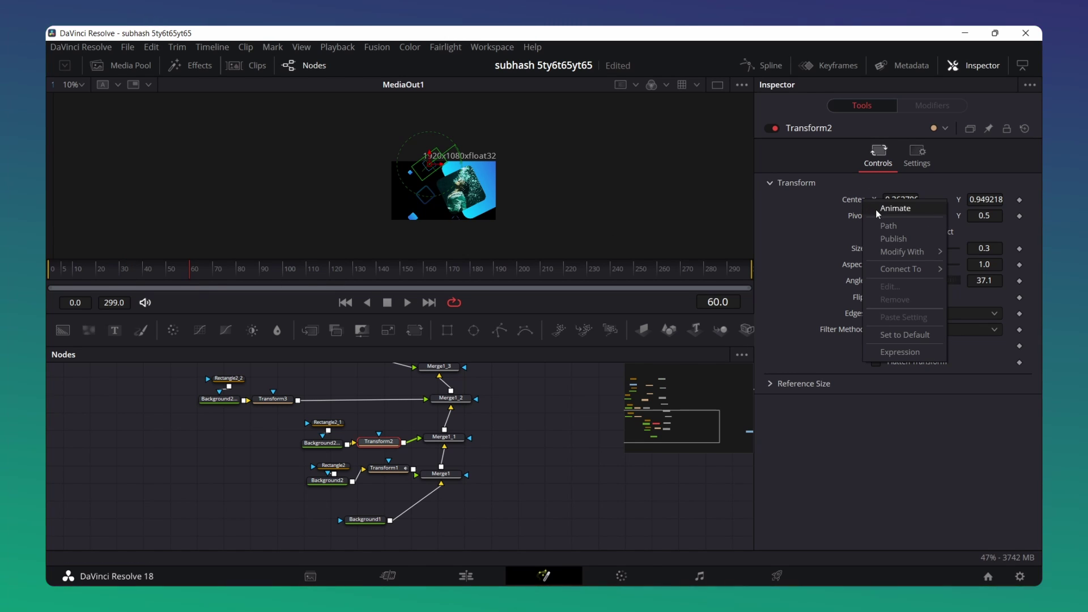
{"action": "left_click", "coordinate": [876, 209]}
{"action": "key", "text": "Home"}
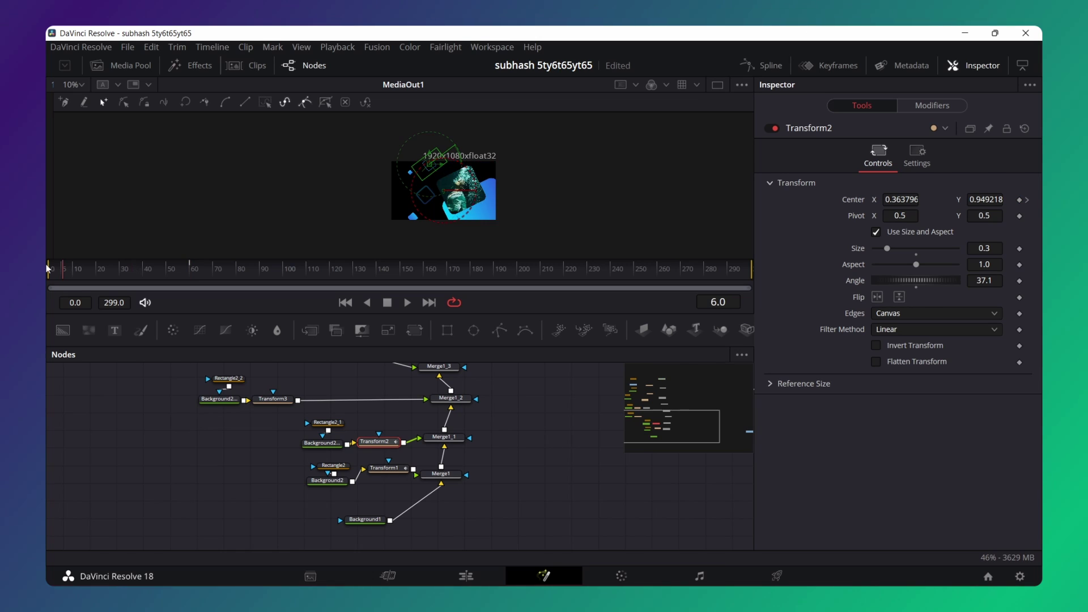
{"action": "left_click_drag", "start_coordinate": [441, 170], "coordinate": [453, 239]}
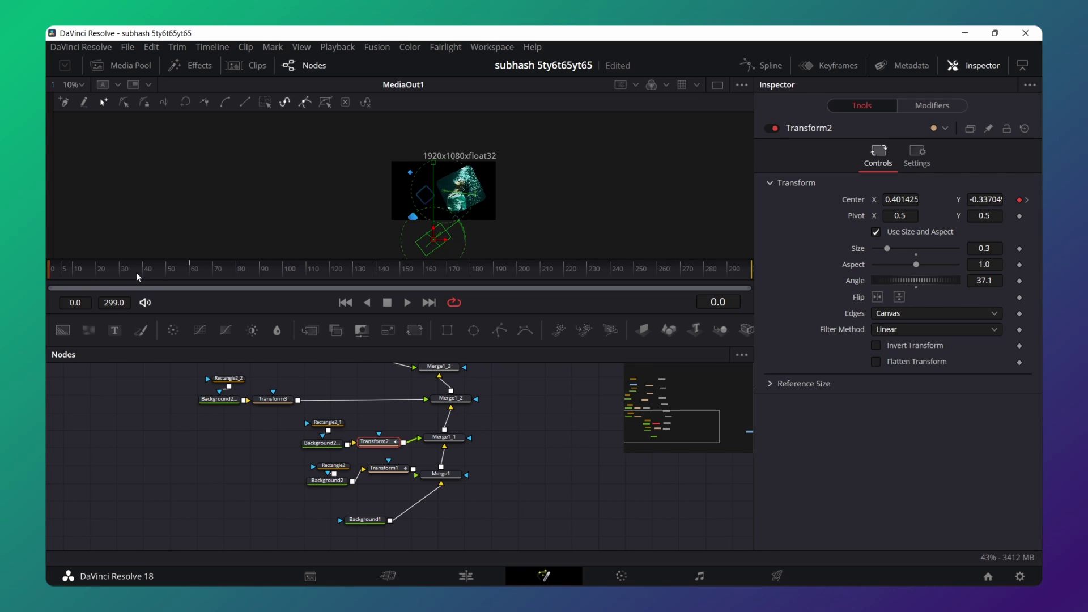
{"action": "left_click_drag", "start_coordinate": [136, 272], "coordinate": [193, 287]}
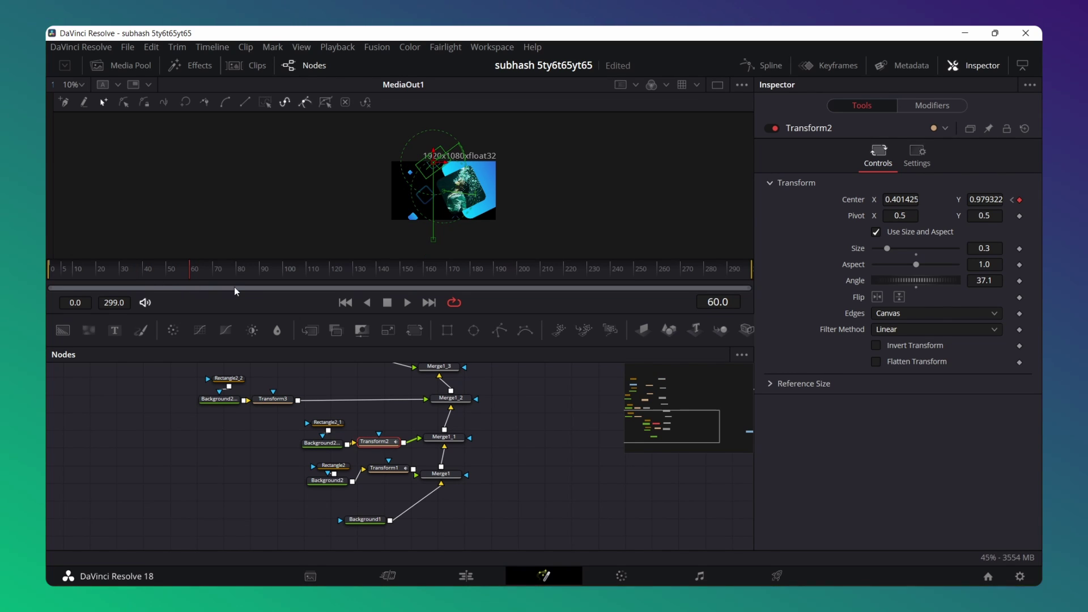
- Animate Transform3's Center so its shape rises from below the frame at frame 0
{"action": "left_click", "coordinate": [285, 401]}
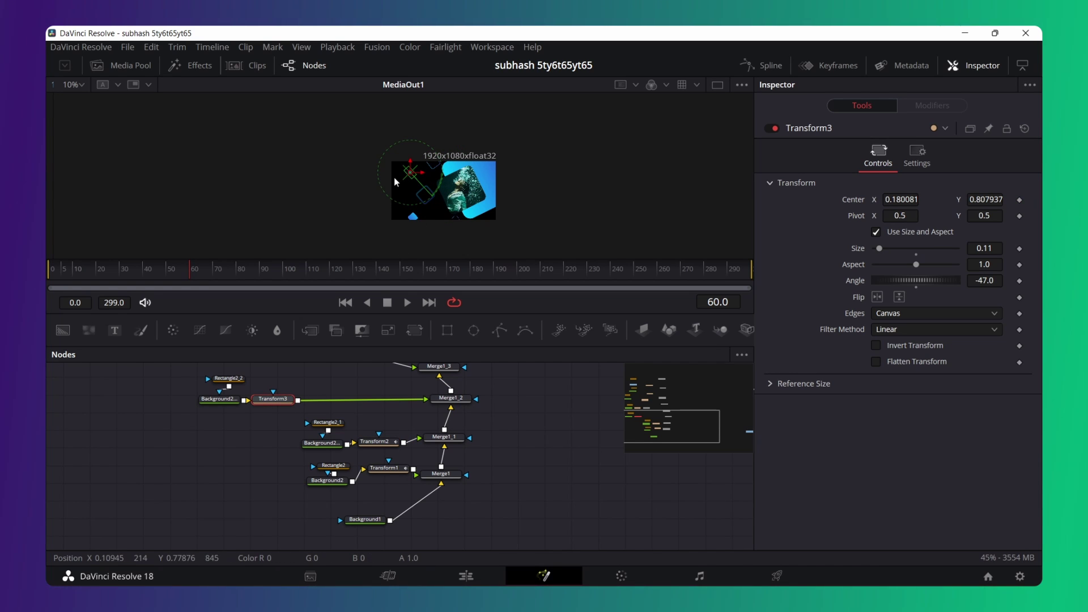
{"action": "right_click", "coordinate": [860, 202]}
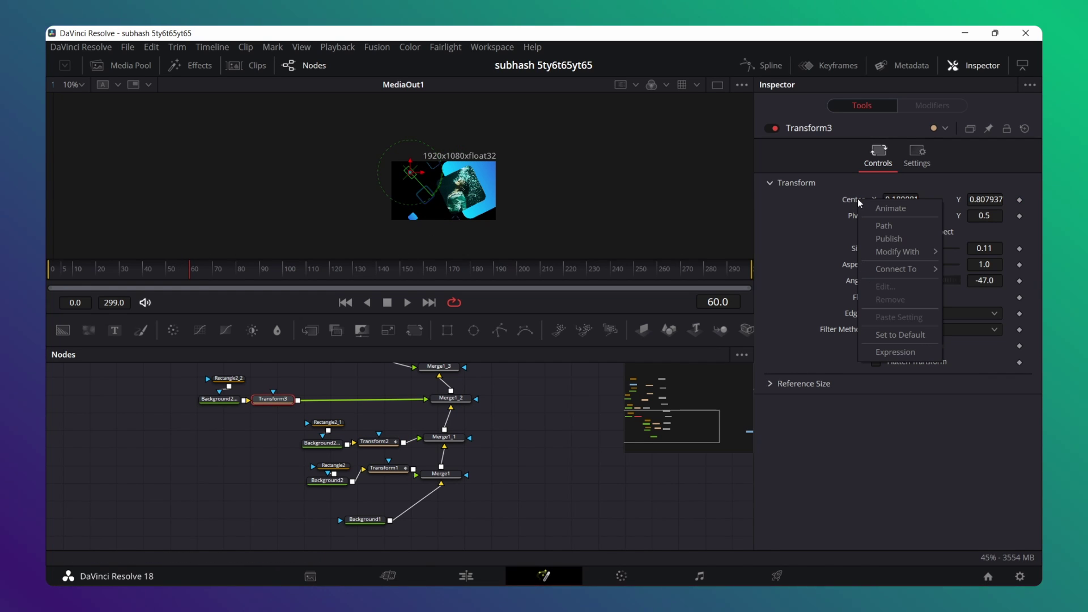
{"action": "left_click", "coordinate": [885, 215]}
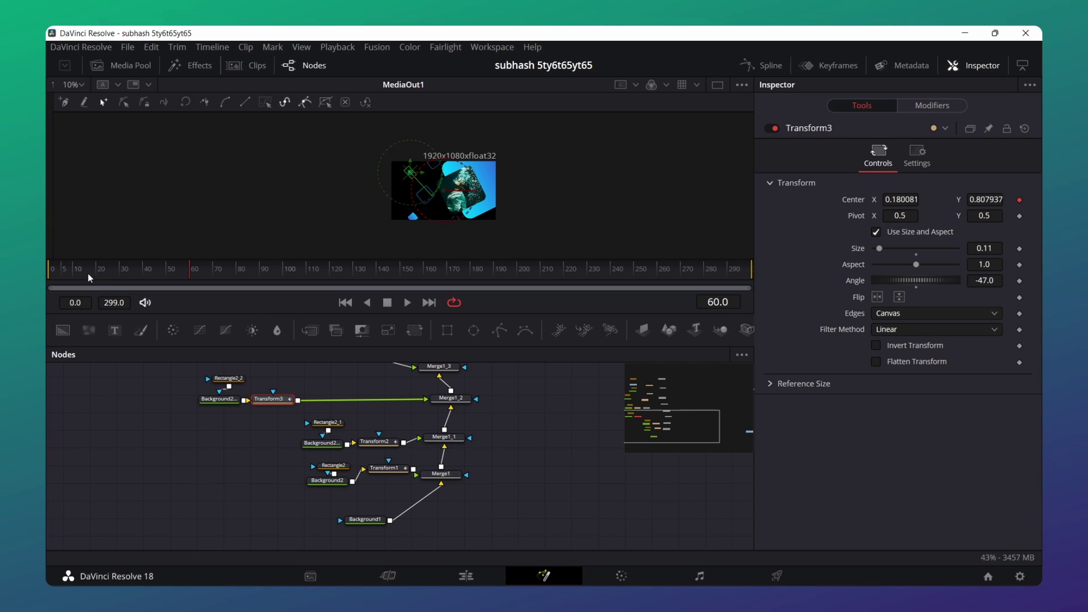
{"action": "left_click_drag", "start_coordinate": [89, 274], "coordinate": [46, 279]}
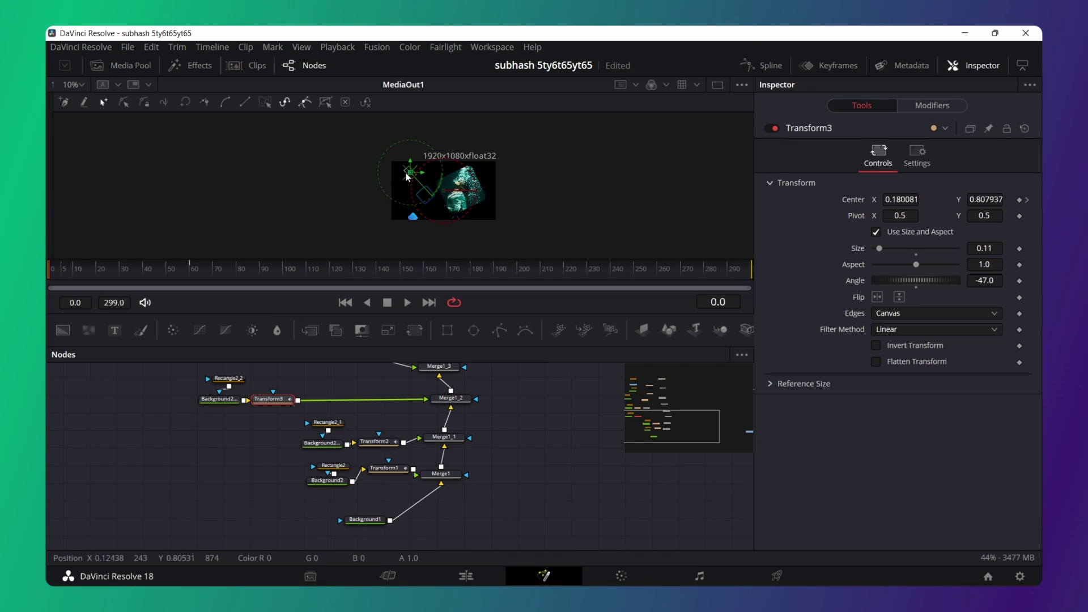
{"action": "left_click_drag", "start_coordinate": [412, 174], "coordinate": [411, 244]}
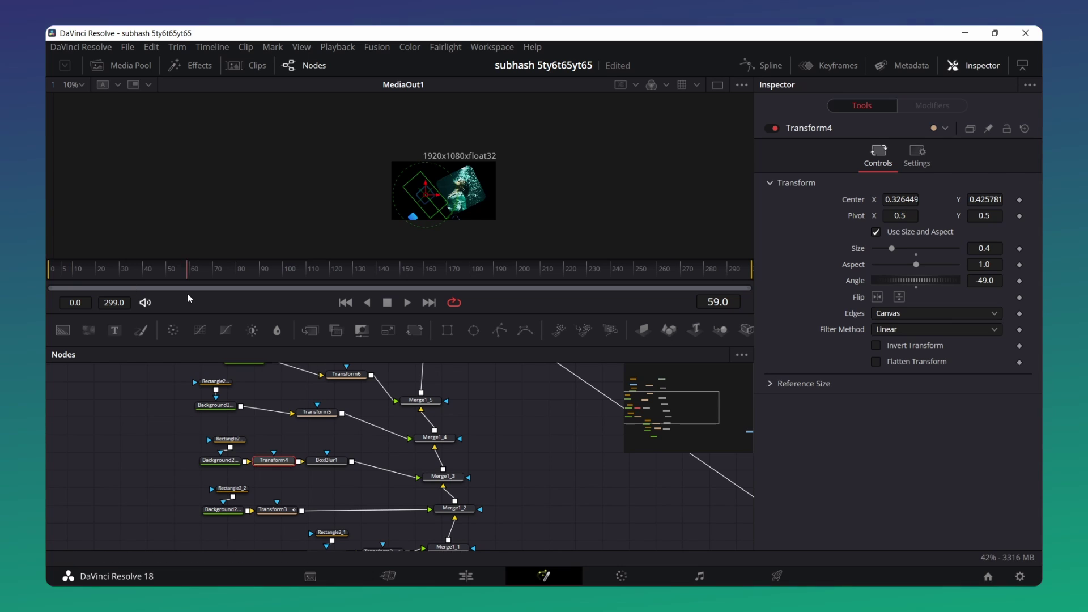
- Keyframe Transform4's Center and pull its shape below the frame at frame 0
{"action": "right_click", "coordinate": [850, 204]}
{"action": "left_click", "coordinate": [856, 218]}
{"action": "mouse_move", "coordinate": [426, 194]}
{"action": "left_mouse_down"}
{"action": "mouse_move", "coordinate": [427, 231]}
{"action": "mouse_move", "coordinate": [413, 250]}
{"action": "left_mouse_up"}
{"action": "left_click", "coordinate": [413, 221]}
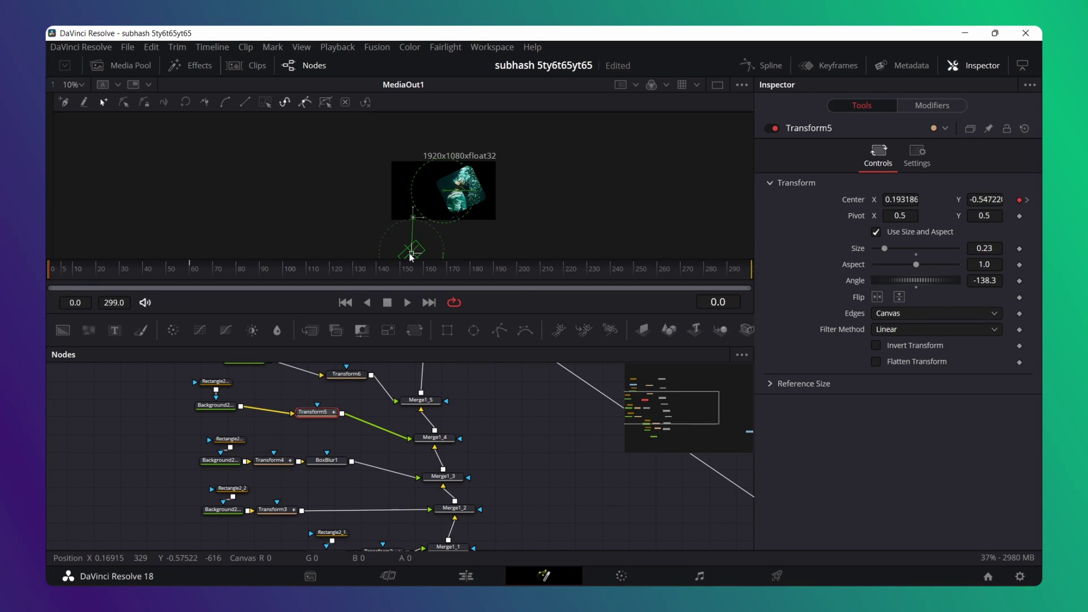
- Animate Transform6's Center from below the frame at frame 0, then select Transform7
{"action": "left_click", "coordinate": [188, 270]}
{"action": "right_click", "coordinate": [850, 200]}
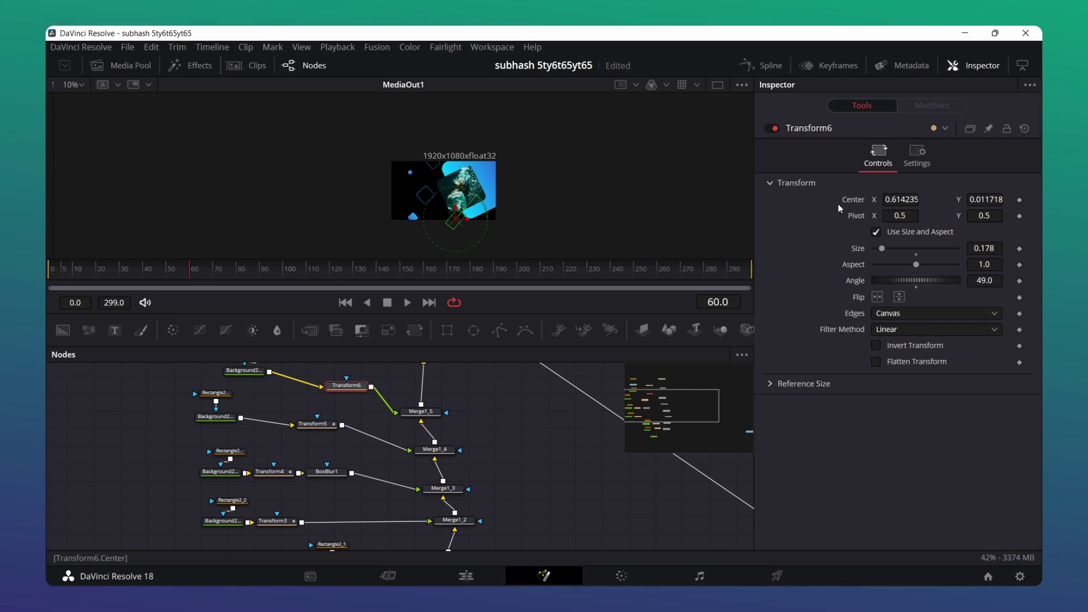
{"action": "left_click", "coordinate": [856, 214]}
{"action": "key", "text": "Home"}
{"action": "left_click_drag", "start_coordinate": [456, 218], "coordinate": [460, 238]}
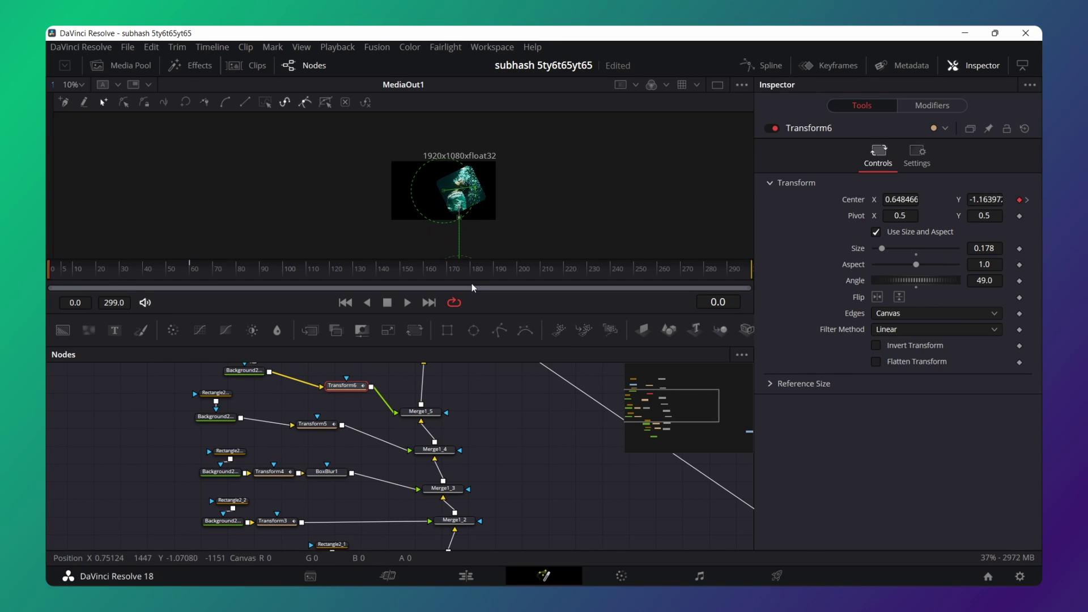
{"action": "left_click", "coordinate": [188, 269]}
{"action": "left_click", "coordinate": [207, 457]}
- Keyframe the photo frame's Center and move it below the frame at frame 0
{"action": "right_click", "coordinate": [844, 200]}
{"action": "left_click", "coordinate": [857, 206]}
{"action": "key", "text": "Home"}
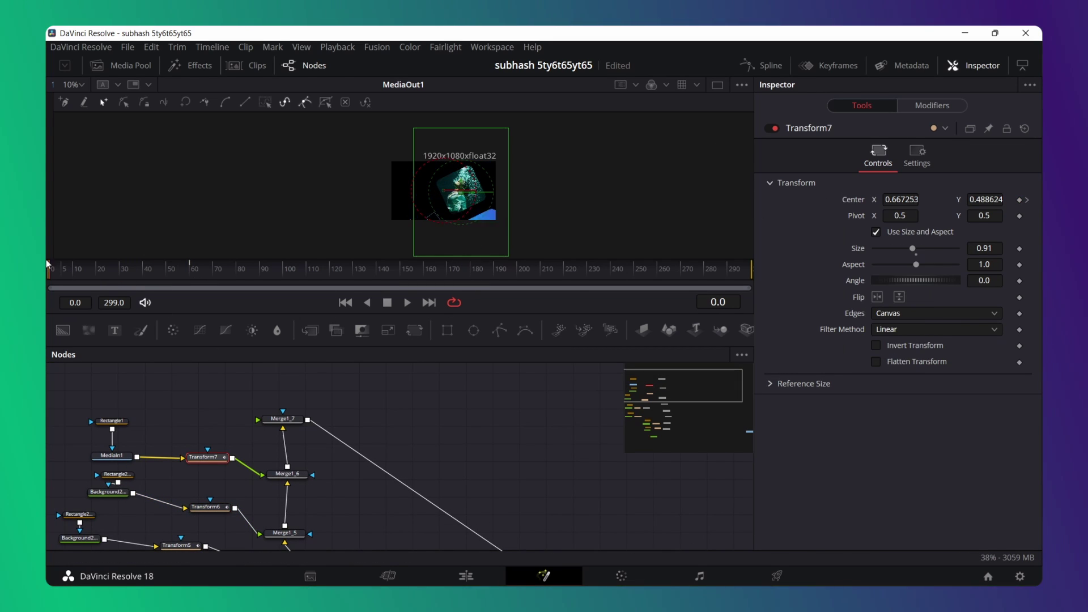
{"action": "left_click_drag", "start_coordinate": [462, 195], "coordinate": [459, 266]}
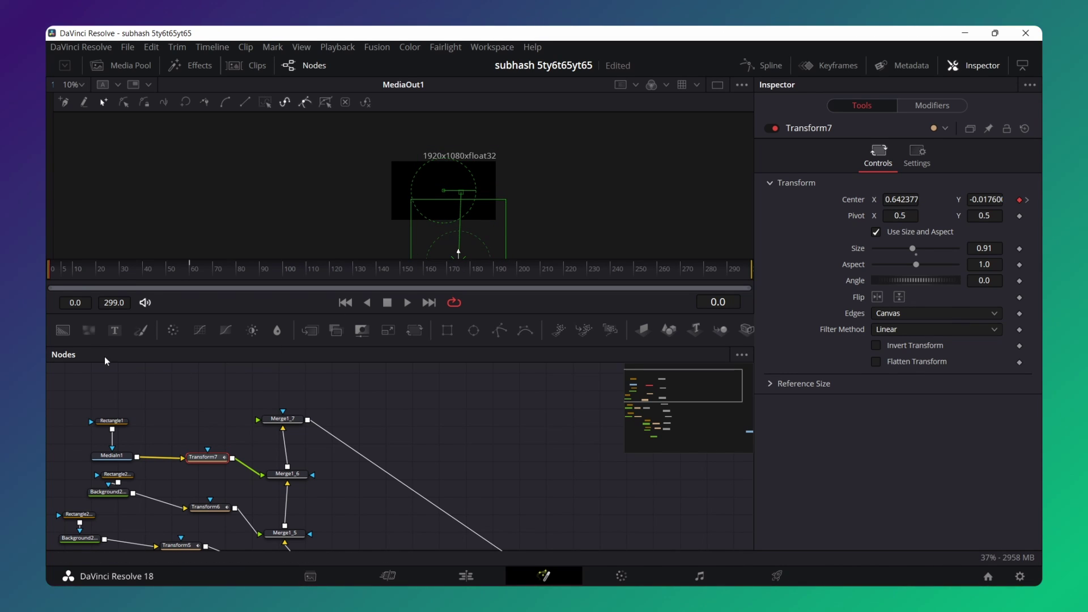
- Fit the composition in the viewer and scrub to check the photo's slide-up
{"action": "left_click_drag", "start_coordinate": [60, 273], "coordinate": [143, 277]}
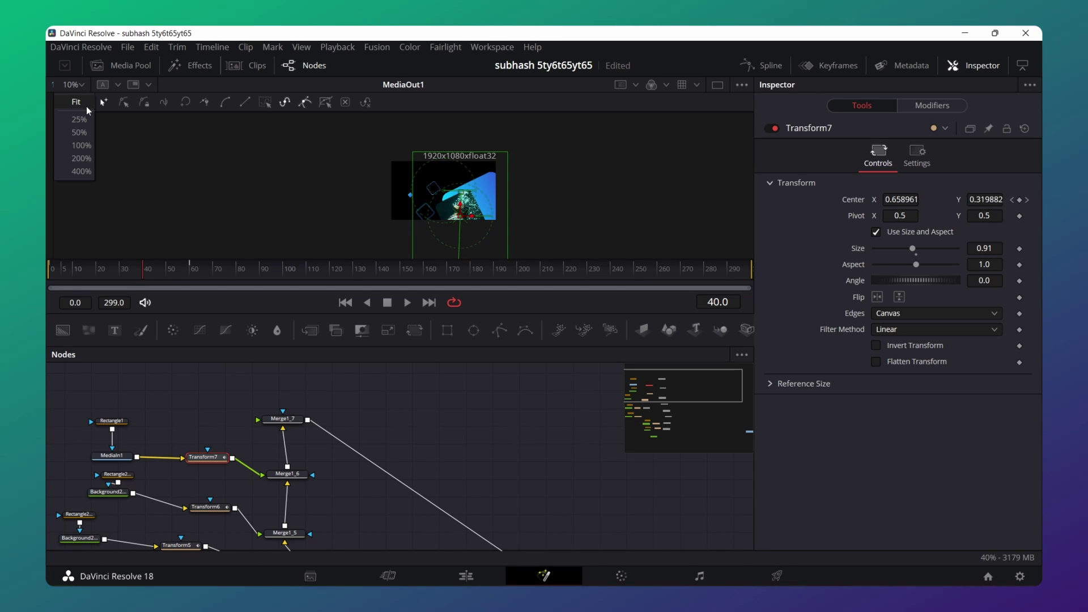
{"action": "left_click", "coordinate": [86, 106]}
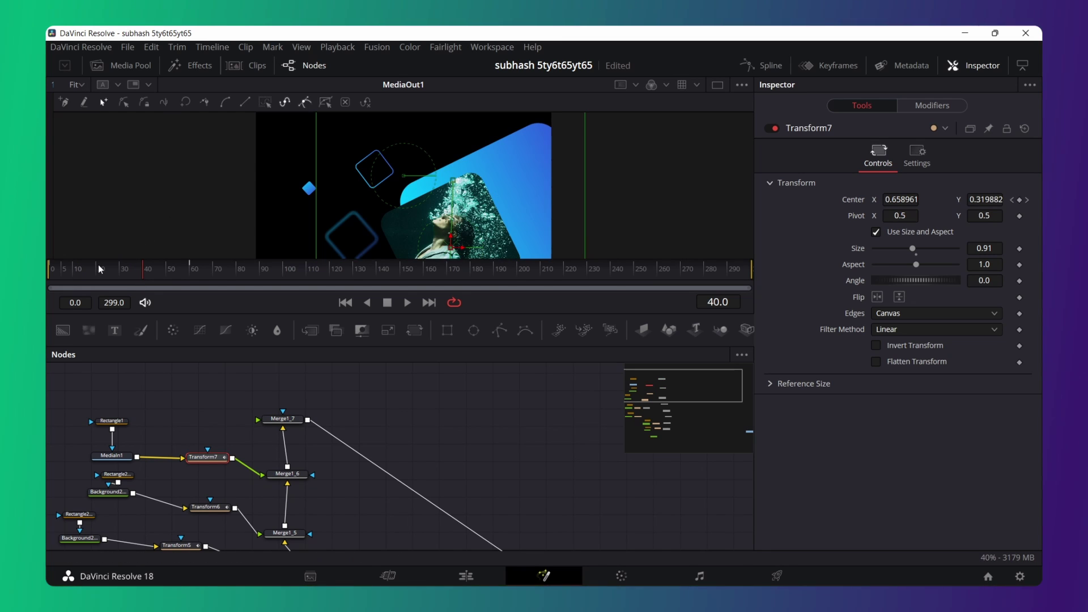
{"action": "left_click_drag", "start_coordinate": [117, 270], "coordinate": [188, 273]}
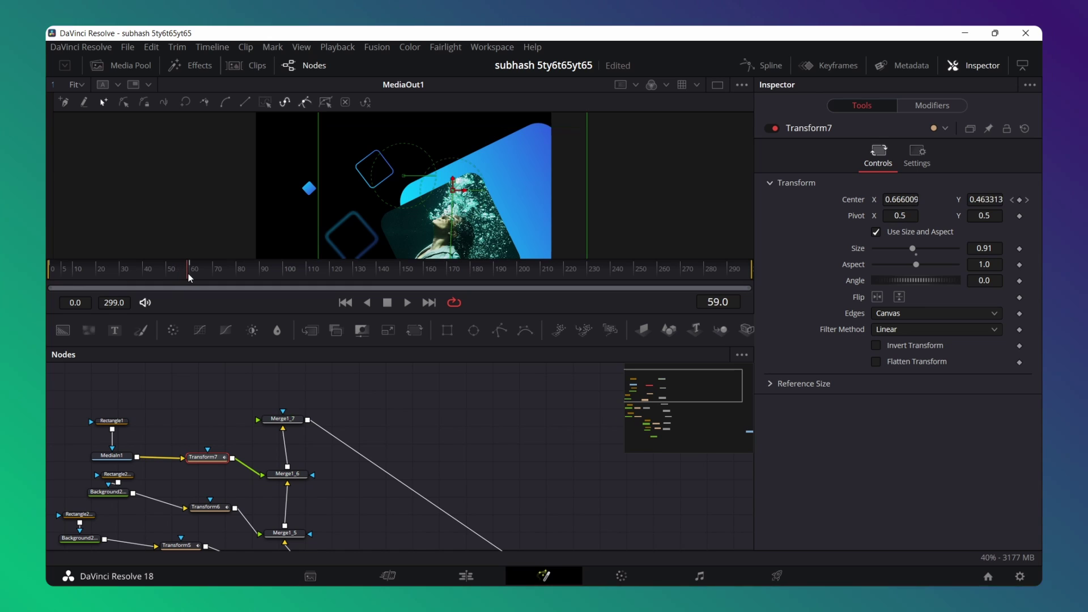
- Collapse all seven Transform entries in Spline, showing only Transform7's curve zoomed to fit
{"action": "left_click", "coordinate": [749, 74]}
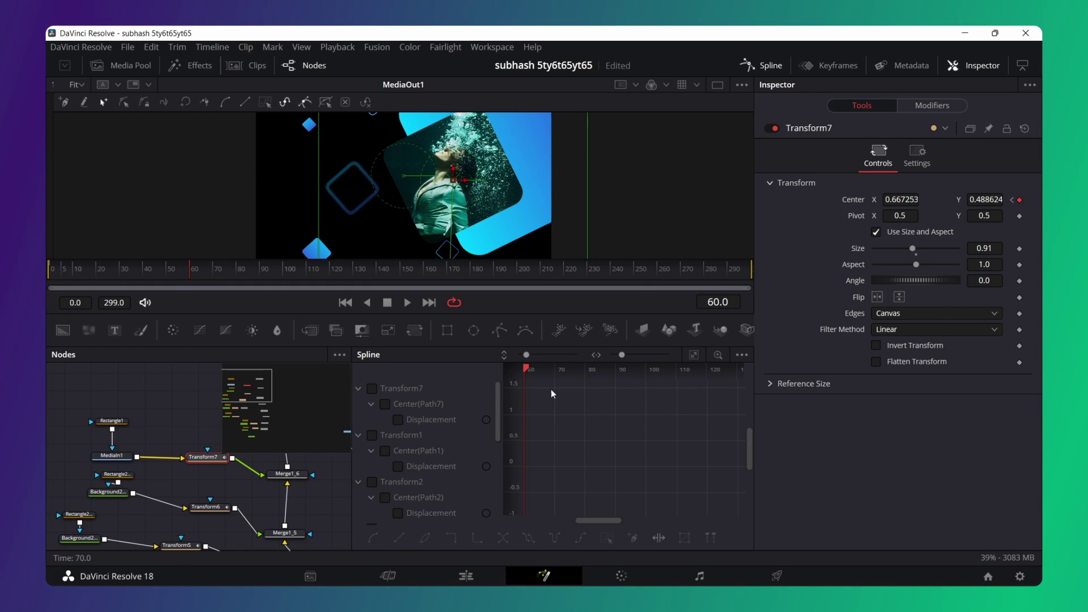
{"action": "scroll", "coordinate": [496, 403], "scroll_direction": "down", "scroll_amount": 2}
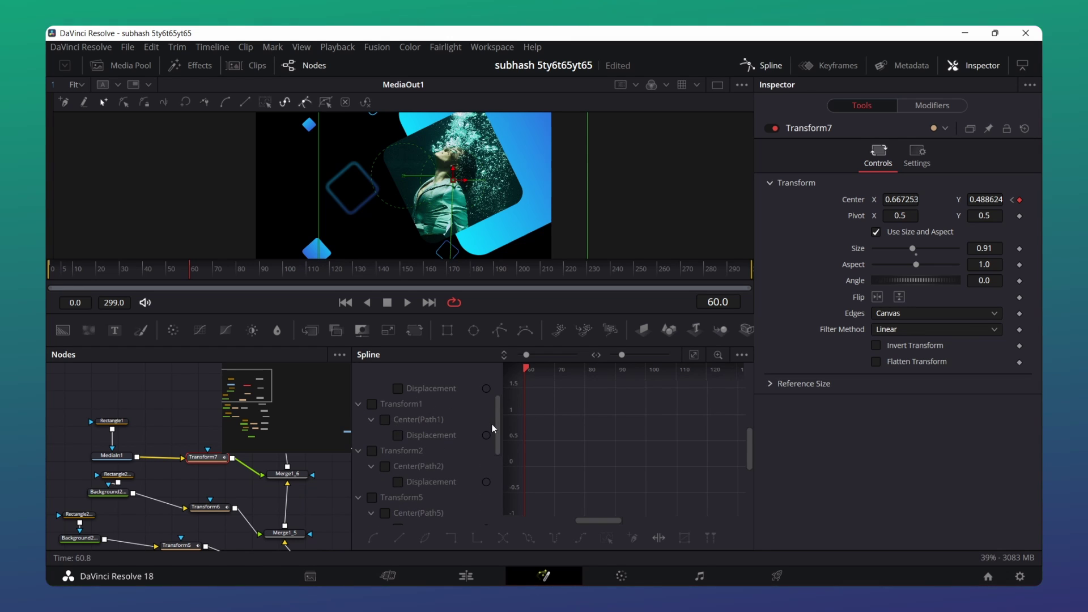
{"action": "scroll", "coordinate": [498, 424], "scroll_direction": "up", "scroll_amount": 2}
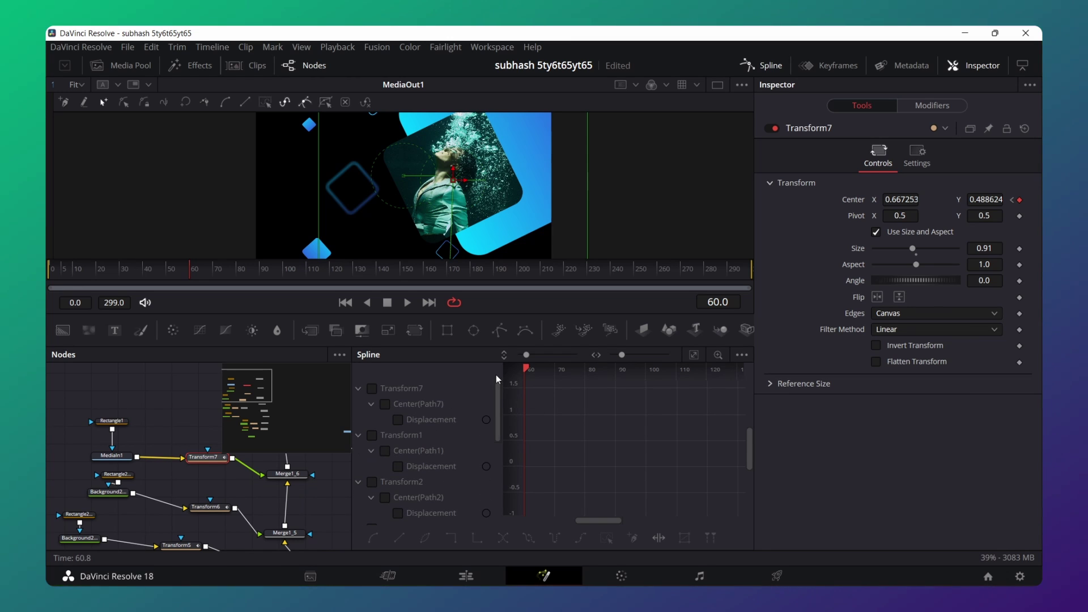
{"action": "left_click", "coordinate": [359, 389]}
{"action": "left_click", "coordinate": [358, 404]}
{"action": "left_click", "coordinate": [357, 420]}
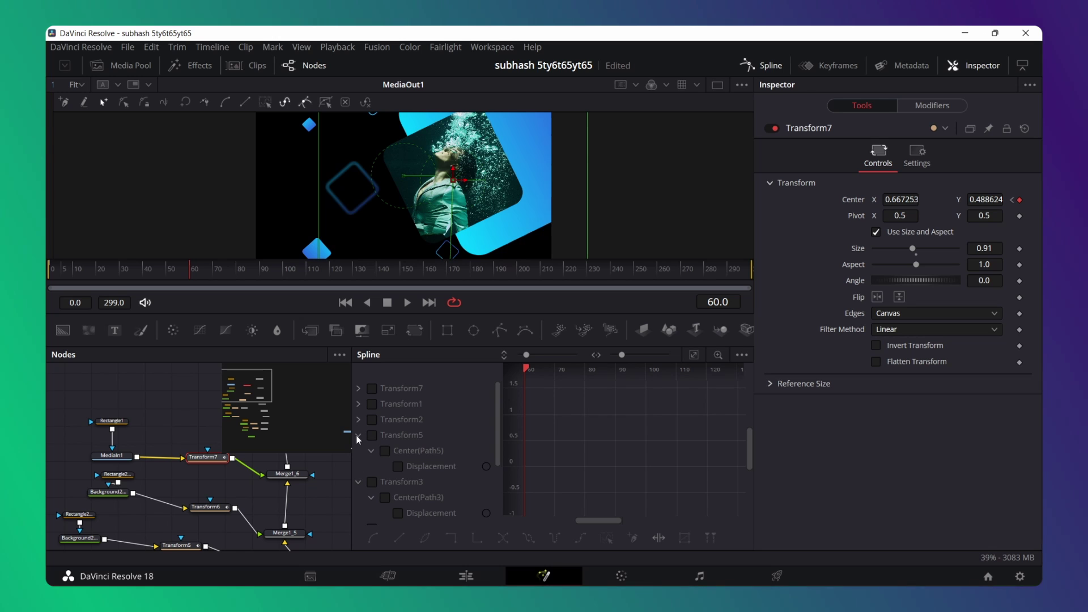
{"action": "left_click", "coordinate": [357, 436]}
{"action": "left_click", "coordinate": [357, 451]}
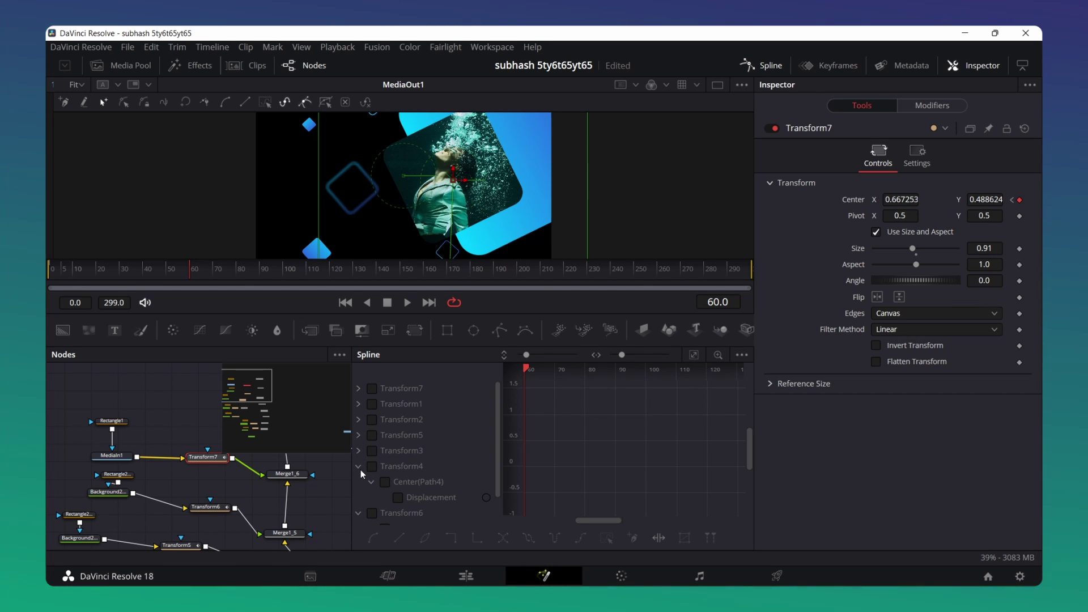
{"action": "left_click", "coordinate": [358, 466]}
{"action": "left_click", "coordinate": [359, 482]}
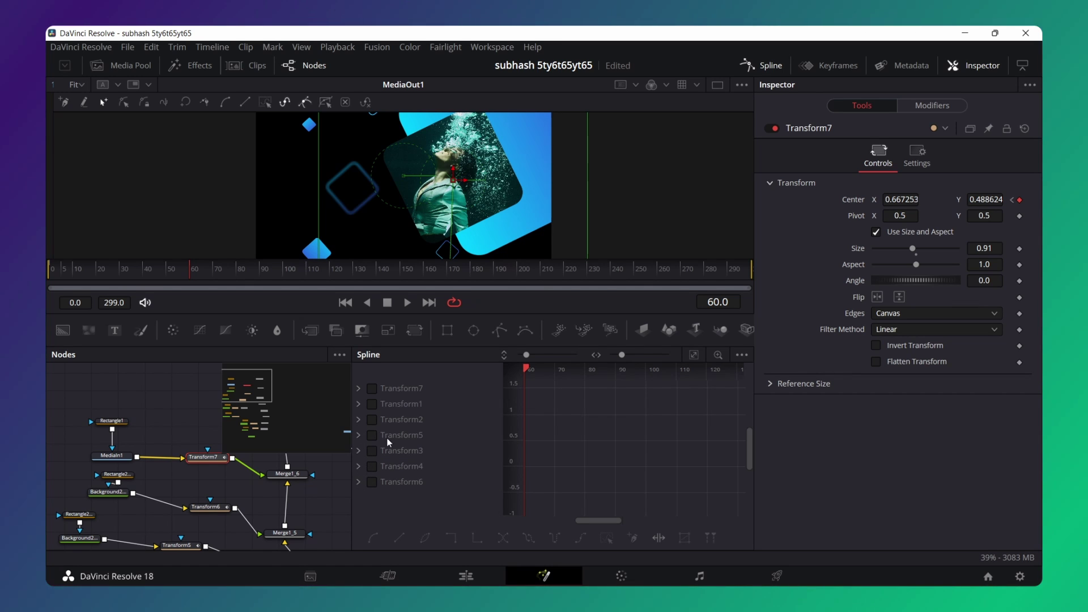
{"action": "left_click", "coordinate": [387, 390]}
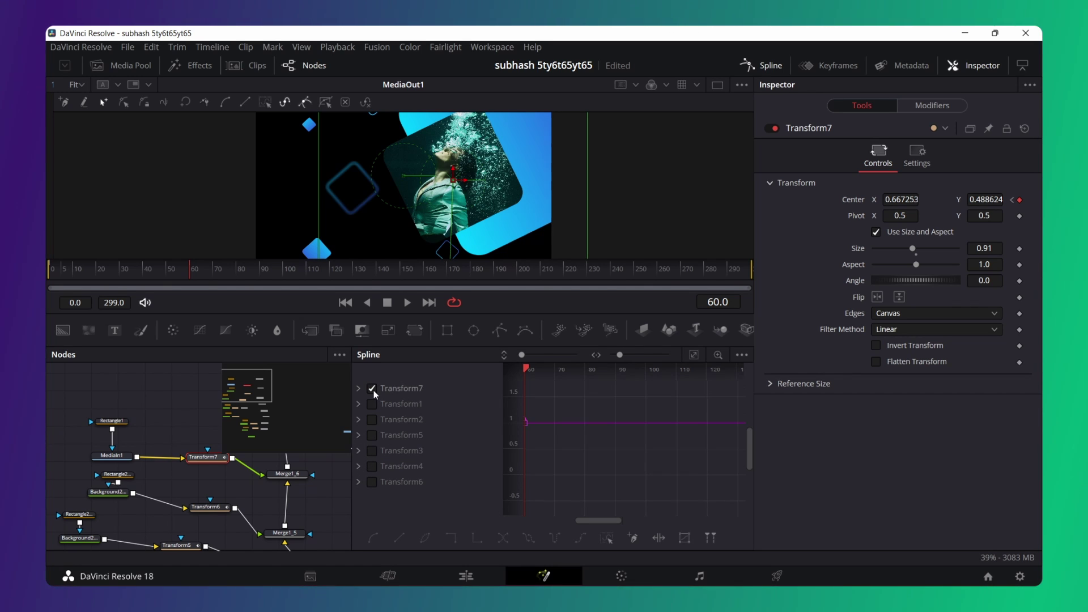
{"action": "left_click", "coordinate": [695, 355]}
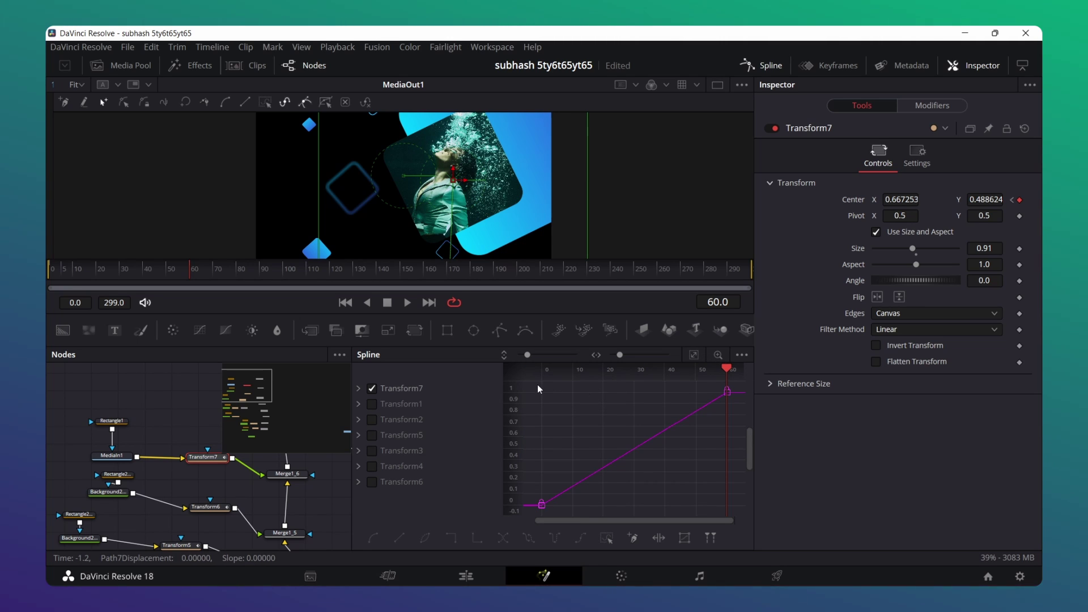
- Smooth Transform7's two keyframes and stretch both Bézier handles into an eased S-curve
{"action": "mouse_move", "coordinate": [537, 385]}
{"action": "left_mouse_down"}
{"action": "mouse_move", "coordinate": [702, 410]}
{"action": "mouse_move", "coordinate": [732, 513]}
{"action": "left_mouse_up"}
{"action": "left_click", "coordinate": [373, 537]}
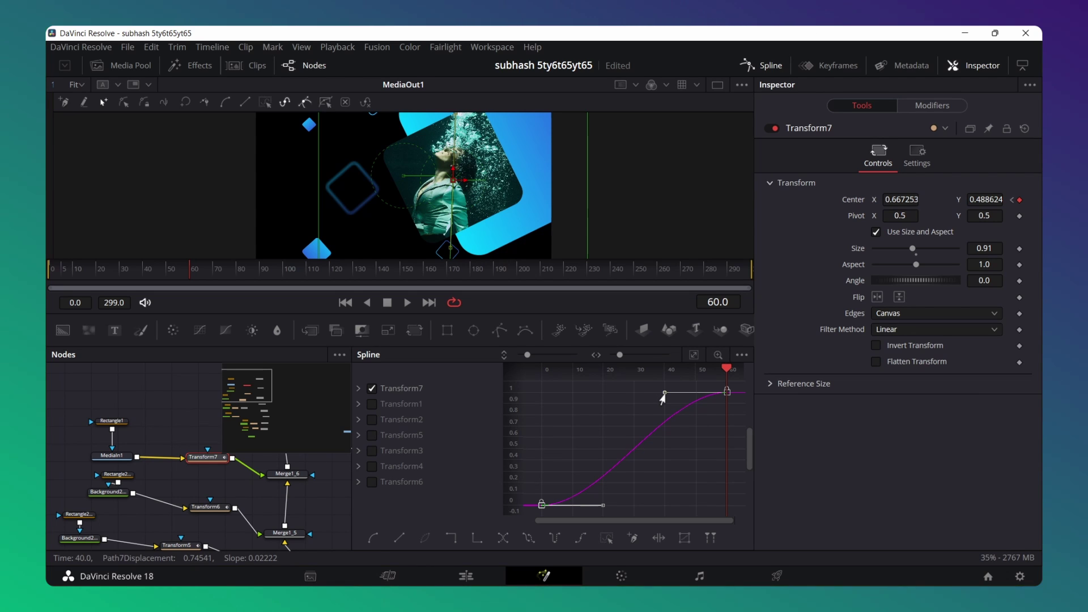
{"action": "left_click_drag", "start_coordinate": [664, 393], "coordinate": [636, 393]}
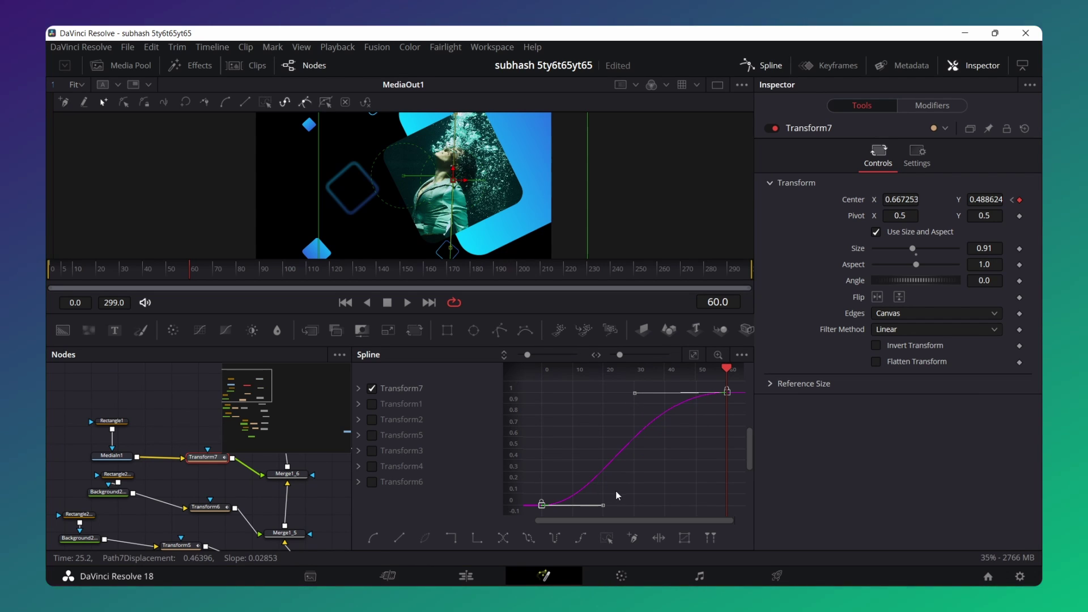
{"action": "left_click_drag", "start_coordinate": [601, 509], "coordinate": [628, 509]}
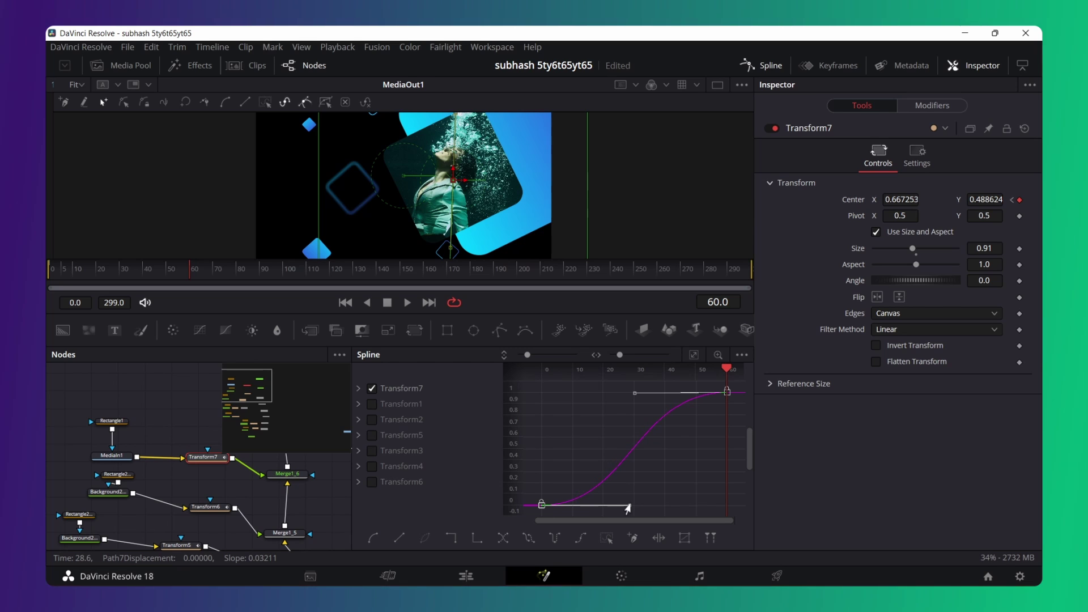
- Show only Transform1's curve and smooth it into an S-curve with longer easing handles
{"action": "left_click", "coordinate": [372, 404]}
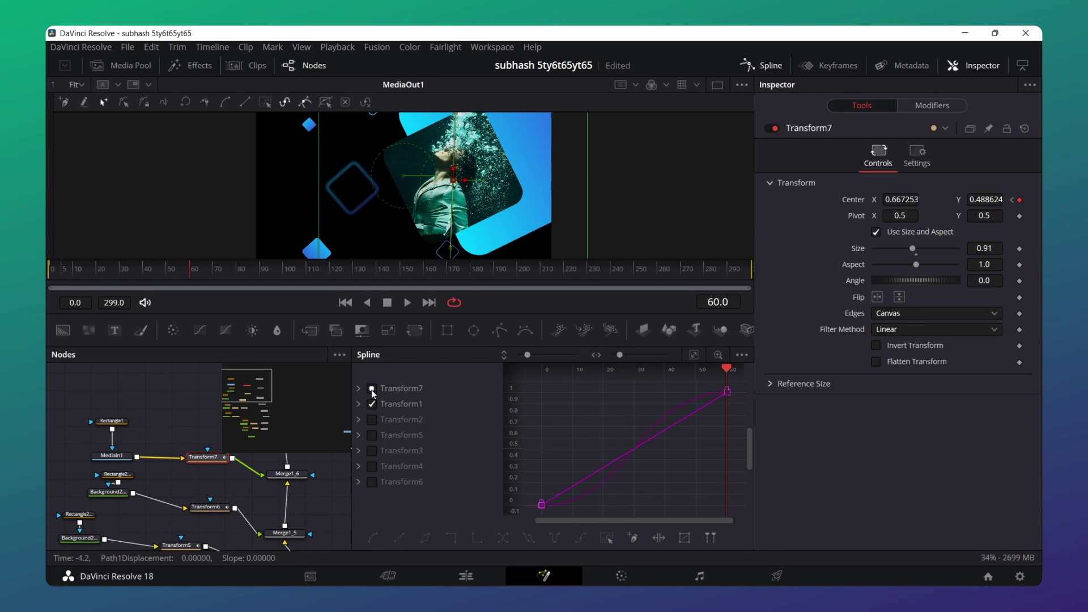
{"action": "left_click", "coordinate": [373, 390]}
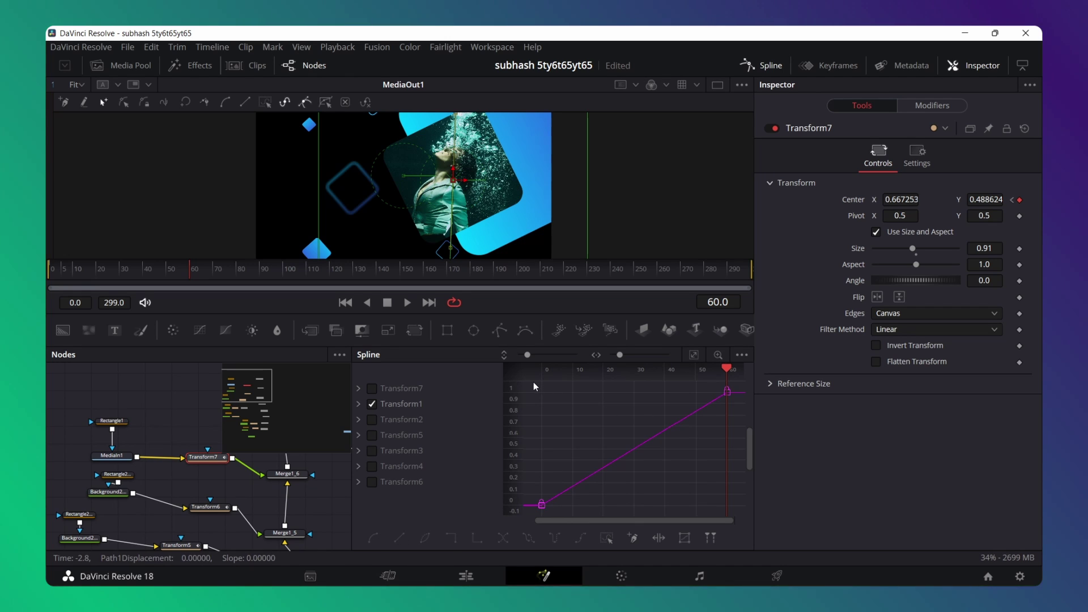
{"action": "left_click_drag", "start_coordinate": [636, 397], "coordinate": [736, 517]}
{"action": "left_click", "coordinate": [366, 542]}
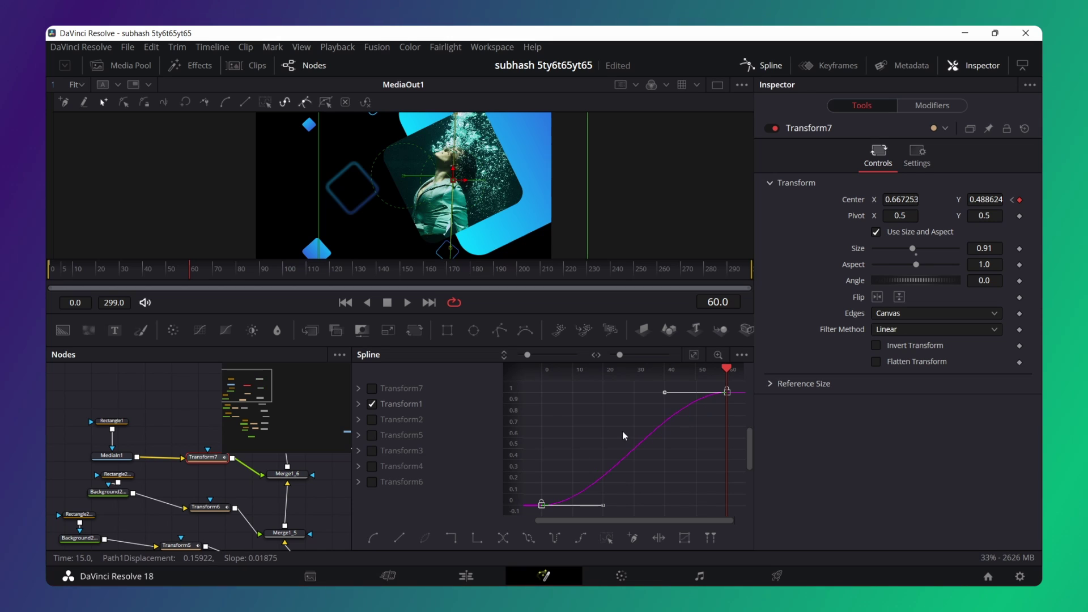
{"action": "left_click_drag", "start_coordinate": [656, 392], "coordinate": [629, 395]}
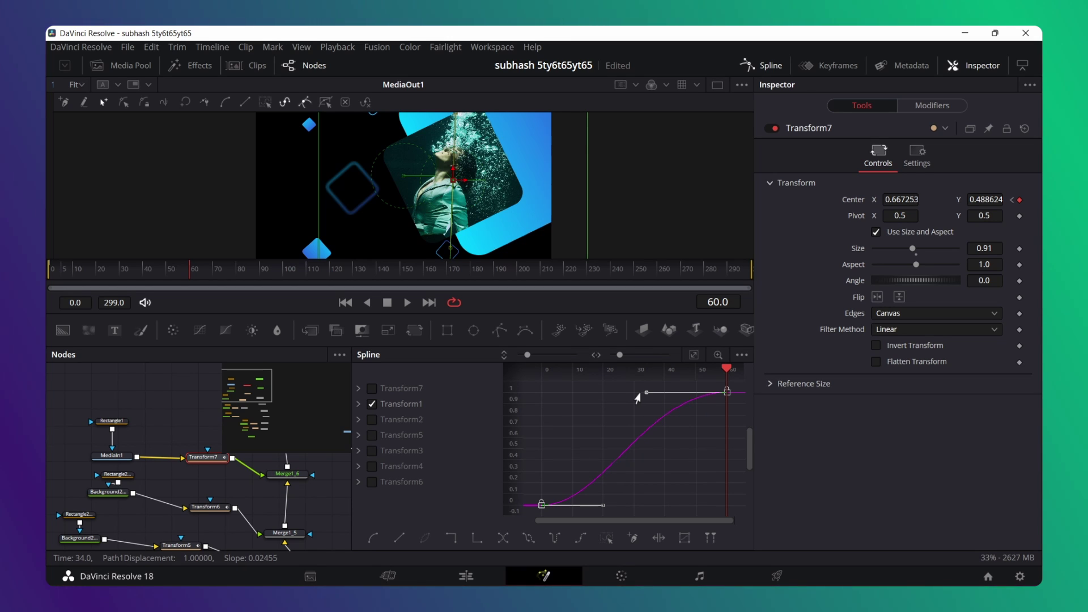
{"action": "left_click_drag", "start_coordinate": [601, 509], "coordinate": [637, 507]}
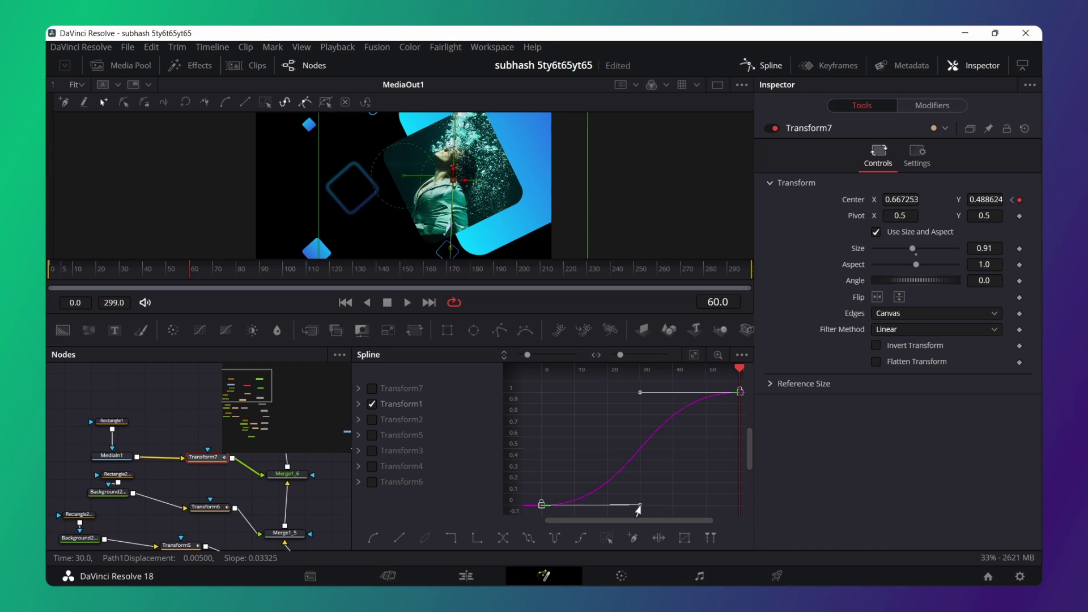
- Inspect the Transform2, 5, 3, 4 and 6 curves in turn, ending on Transform6
{"action": "left_click", "coordinate": [372, 404]}
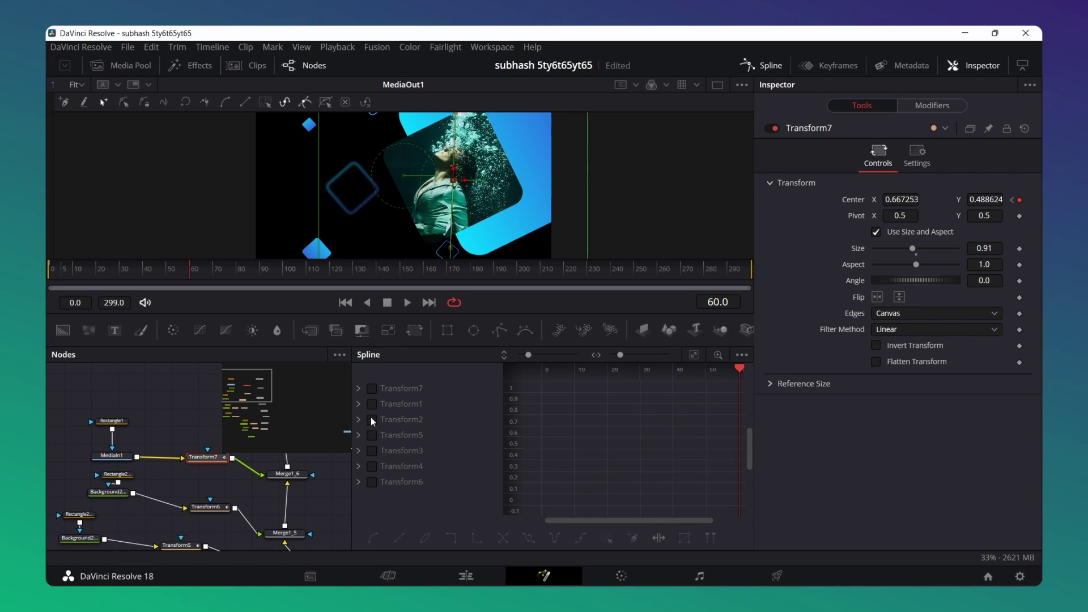
{"action": "left_click", "coordinate": [372, 420]}
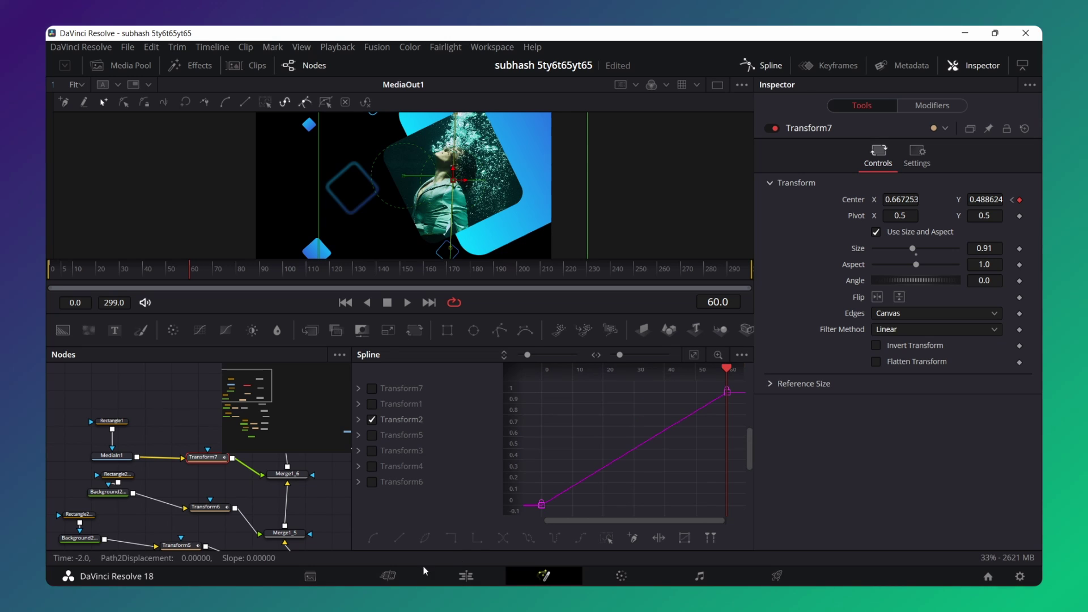
{"action": "left_click", "coordinate": [372, 420]}
{"action": "left_click", "coordinate": [371, 435]}
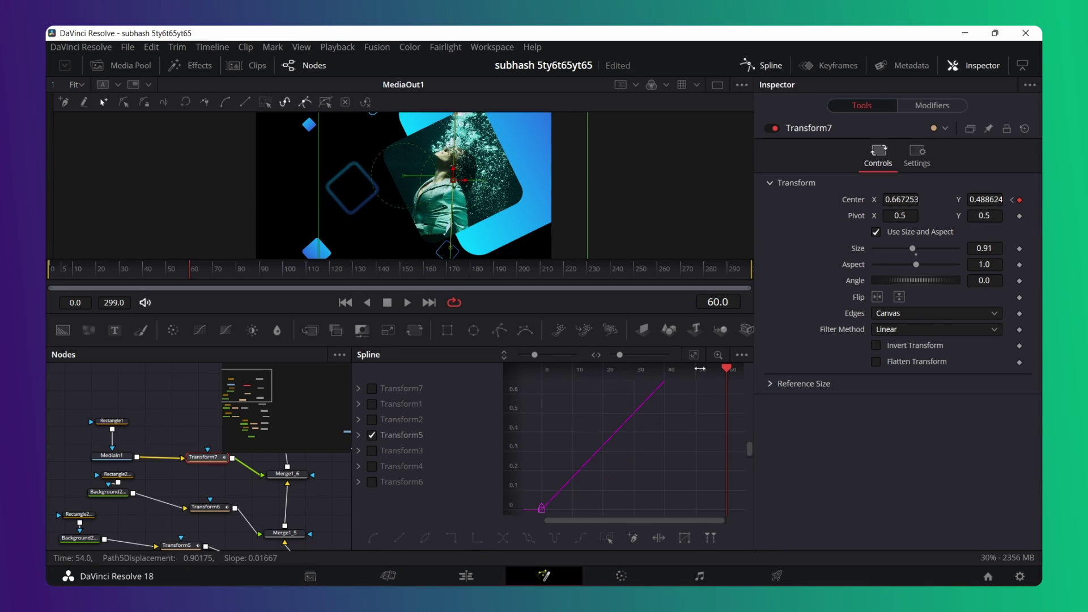
{"action": "left_click", "coordinate": [372, 436]}
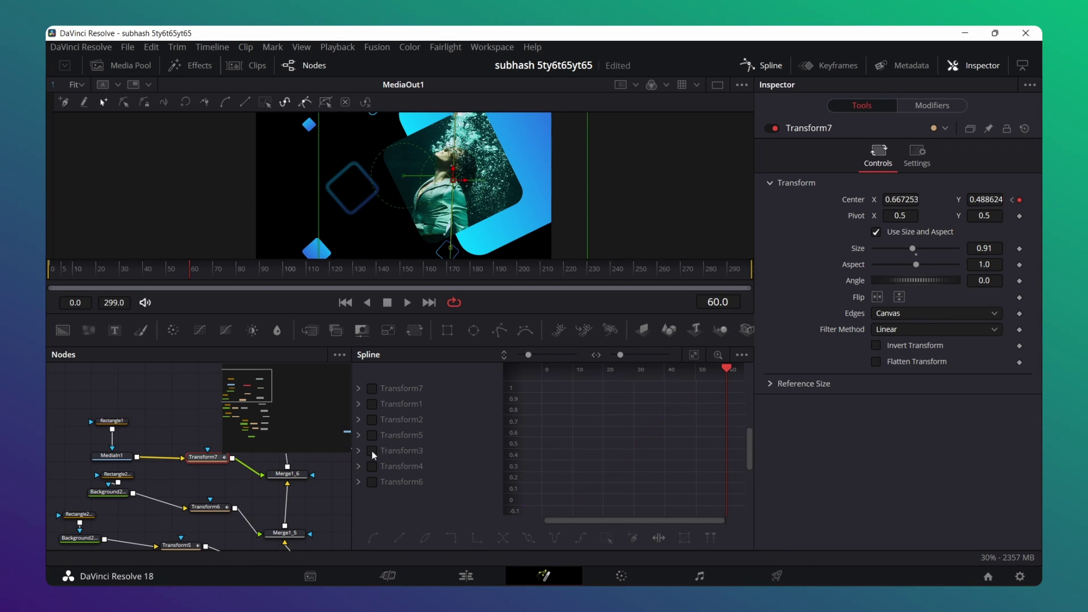
{"action": "left_click", "coordinate": [372, 452]}
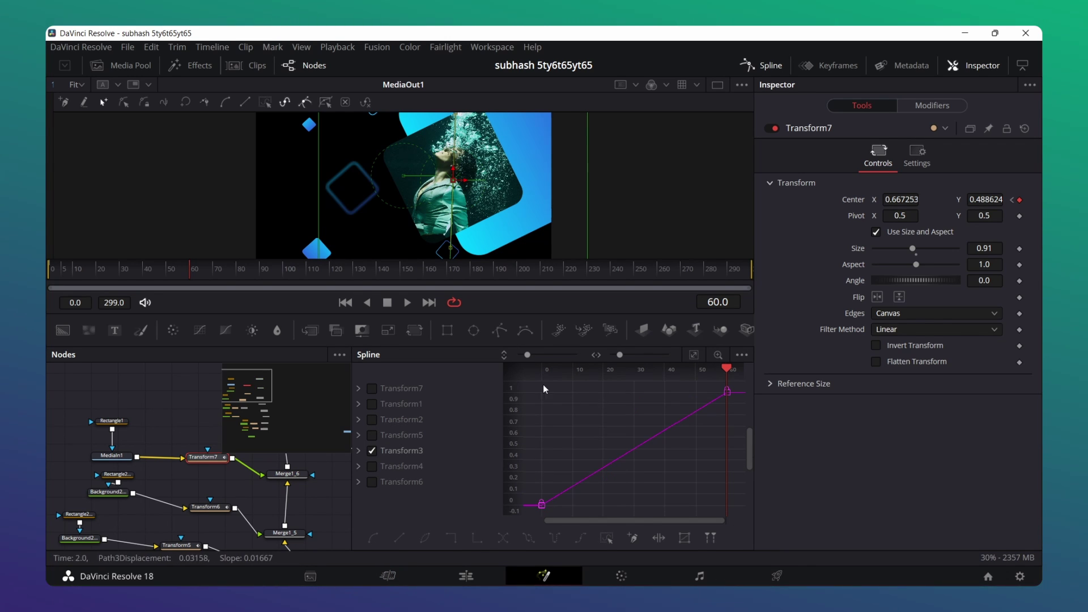
{"action": "left_click", "coordinate": [372, 451]}
{"action": "left_click", "coordinate": [372, 466]}
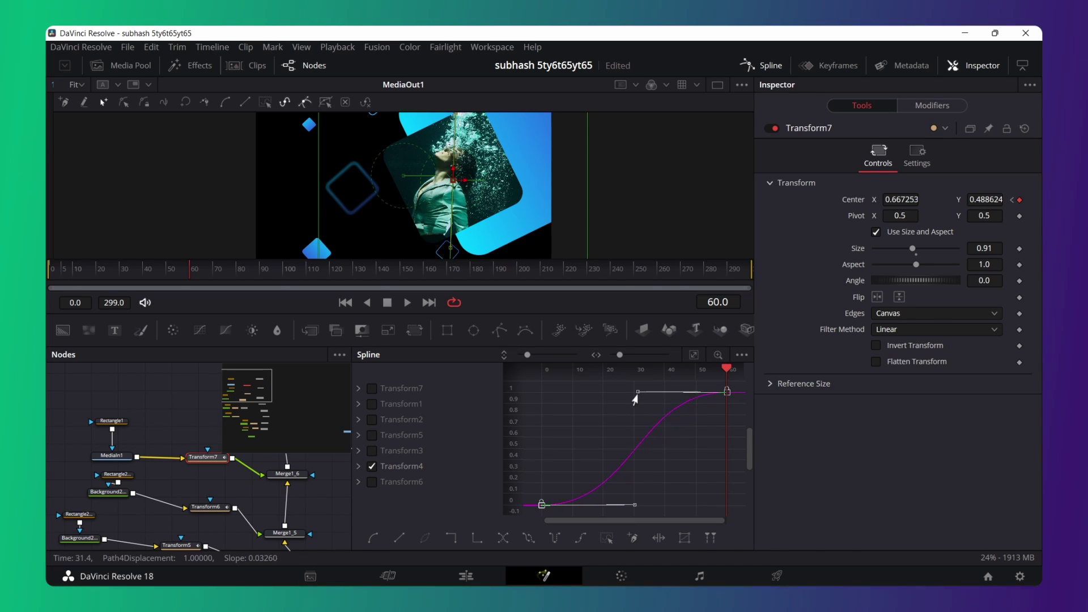
{"action": "left_click", "coordinate": [400, 482]}
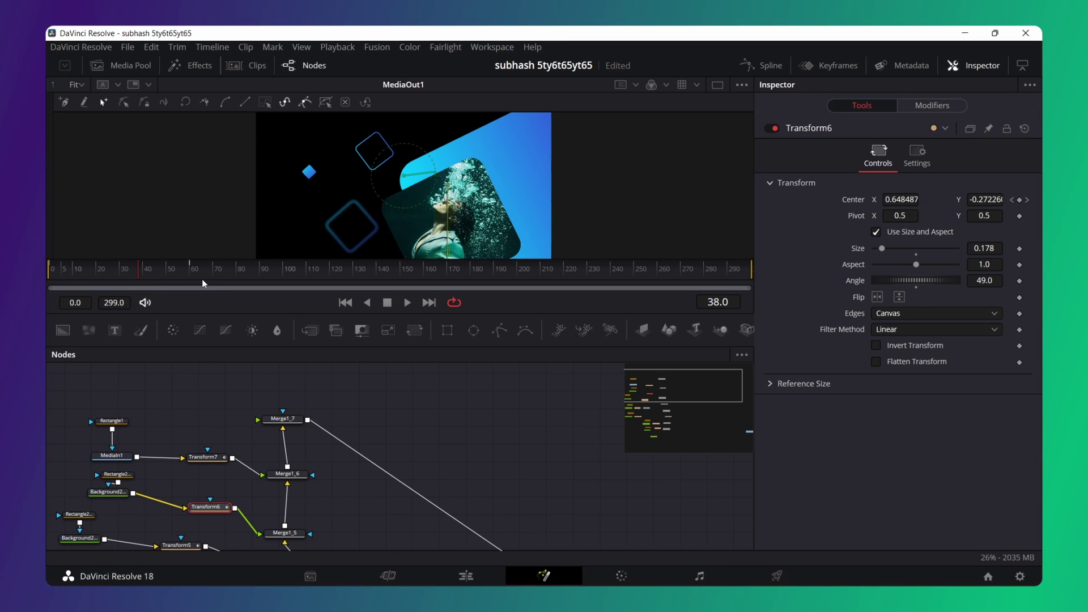
- Add a Text+ node wired into Merge1_7 and view Merge1_7's output
{"action": "left_click_drag", "start_coordinate": [185, 271], "coordinate": [187, 271]}
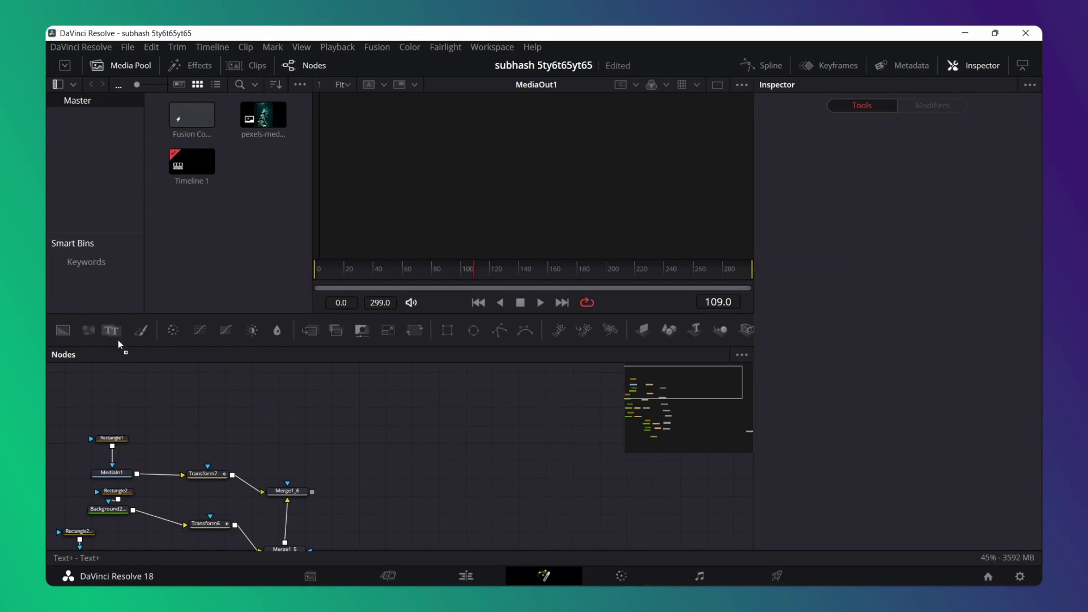
{"action": "mouse_move", "coordinate": [110, 414]}
{"action": "left_mouse_down"}
{"action": "mouse_move", "coordinate": [311, 493]}
{"action": "mouse_move", "coordinate": [276, 432]}
{"action": "left_mouse_up"}
{"action": "left_click", "coordinate": [300, 467]}
- Enter the two-line title 'NEW' / 'SLIDESHOW' in Text1
{"action": "left_click", "coordinate": [109, 409]}
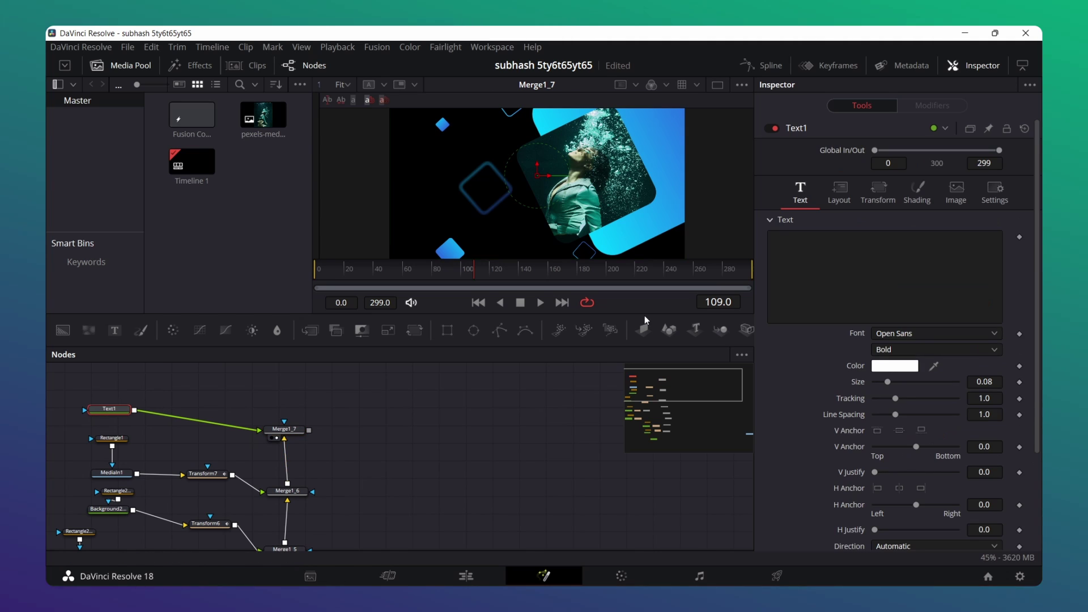
{"action": "left_click", "coordinate": [776, 257]}
{"action": "type", "text": "NEW"}
{"action": "key", "text": "Return"}
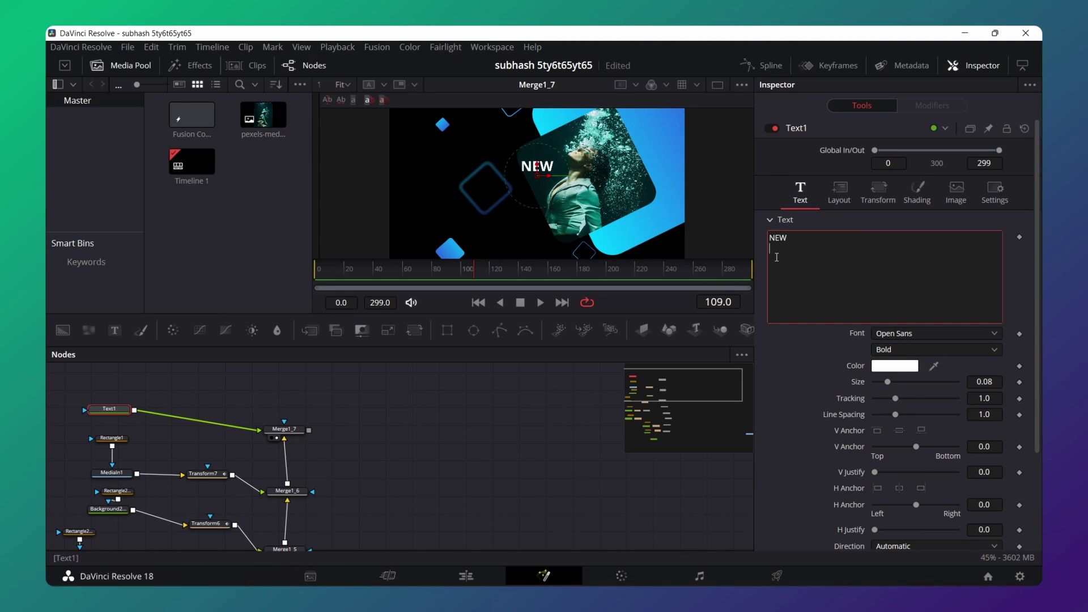
{"action": "type", "text": "SLIDES"}
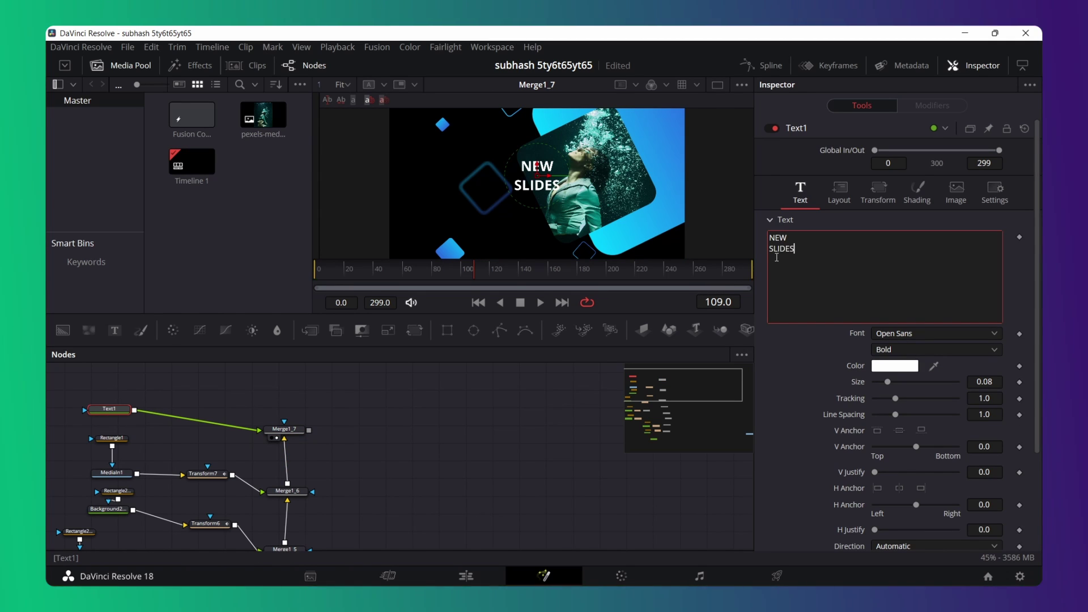
{"action": "type", "text": "HOW"}
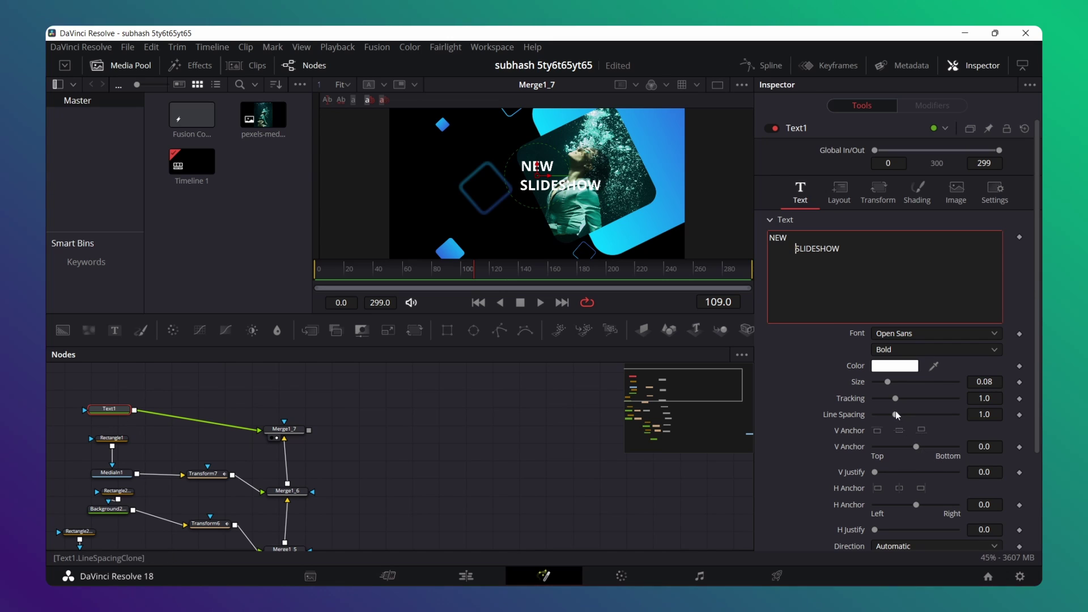
- Reduce line spacing to about 0.661 and move the title left of the photo card
{"action": "left_click_drag", "start_coordinate": [895, 415], "coordinate": [888, 415]}
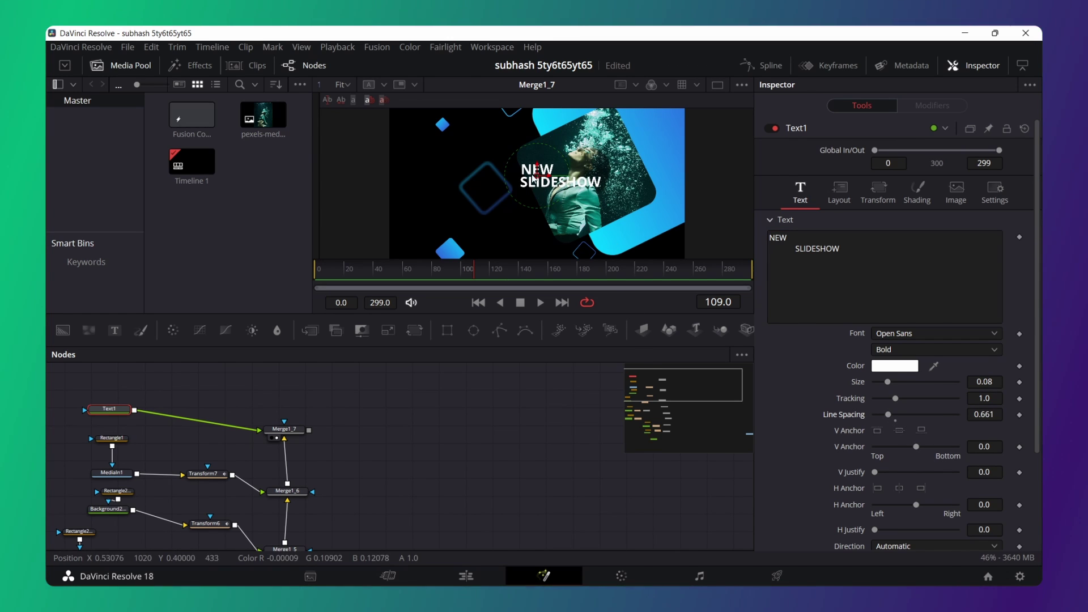
{"action": "left_click_drag", "start_coordinate": [537, 176], "coordinate": [437, 173]}
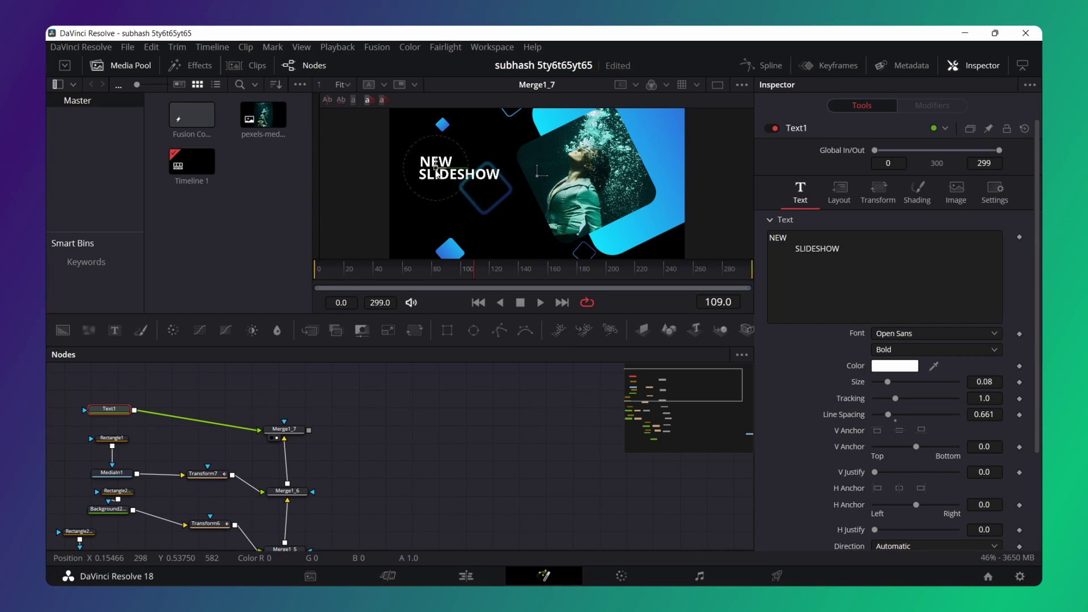
{"action": "left_click_drag", "start_coordinate": [438, 173], "coordinate": [438, 175]}
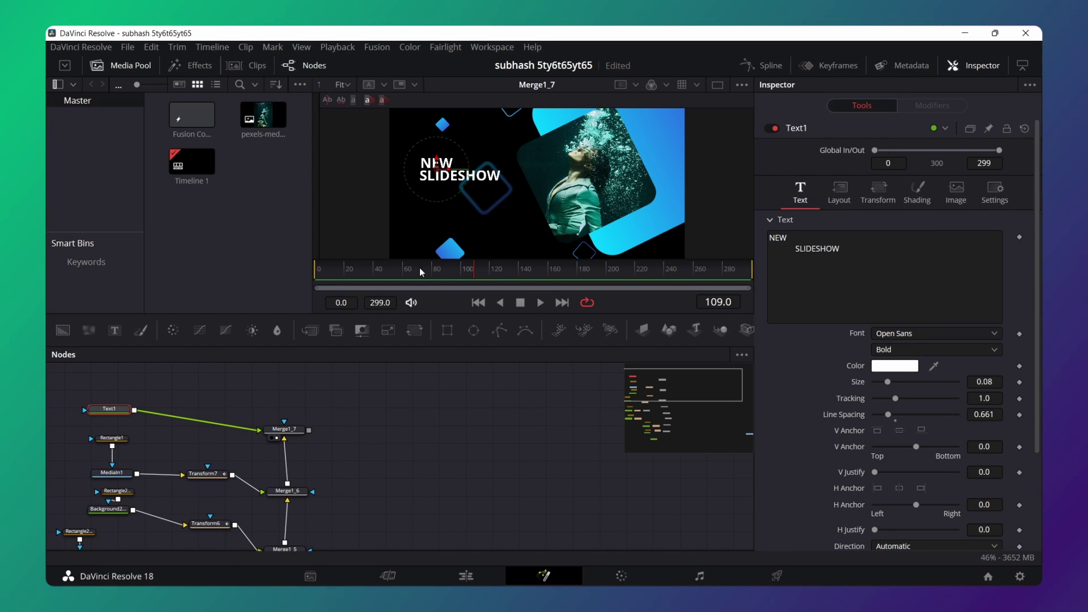
- Keyframe the title's Center at frame 60 and drag it below the frame at frame 0
{"action": "left_click", "coordinate": [404, 276]}
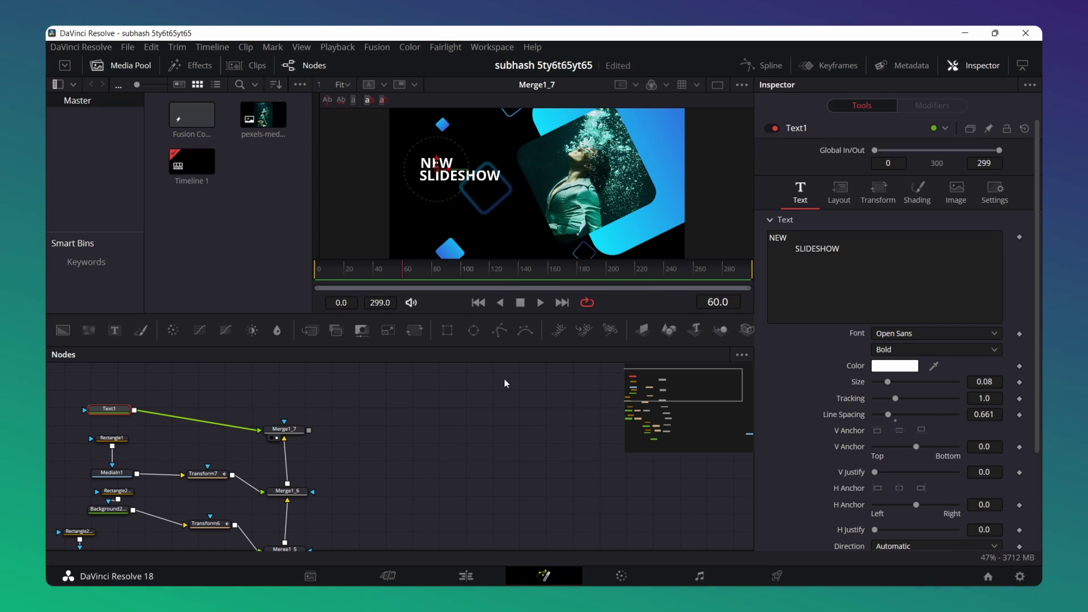
{"action": "left_click", "coordinate": [843, 207]}
{"action": "right_click", "coordinate": [865, 259]}
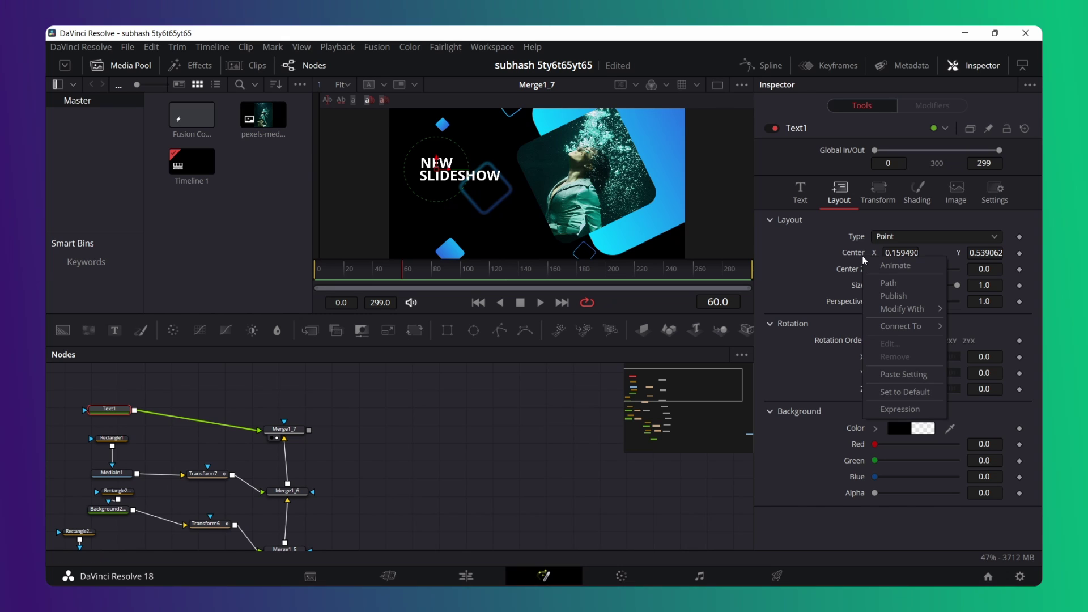
{"action": "left_click", "coordinate": [872, 261]}
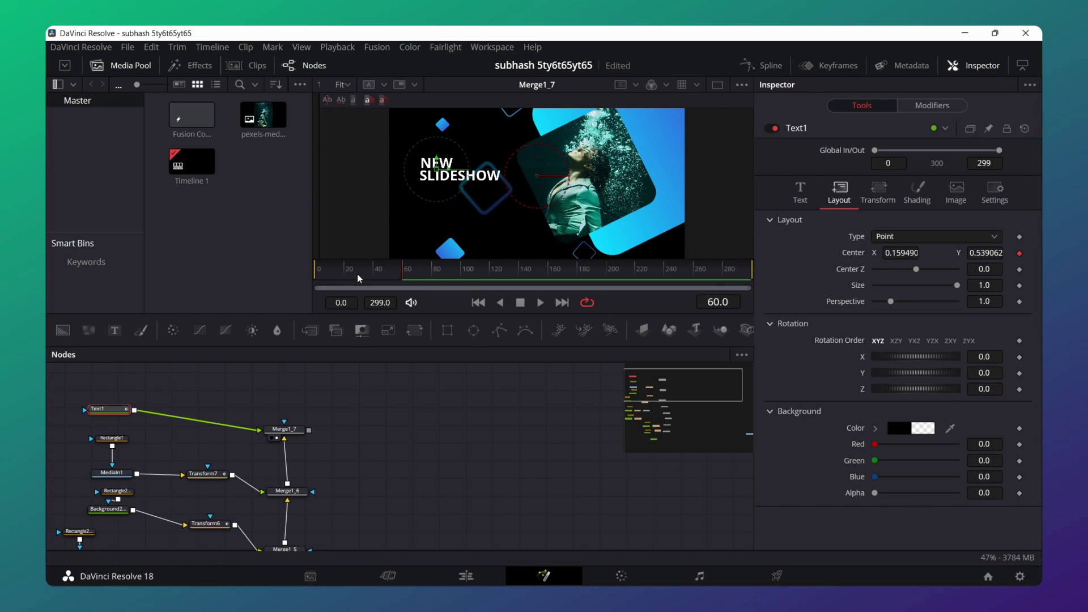
{"action": "left_click_drag", "start_coordinate": [359, 278], "coordinate": [266, 273]}
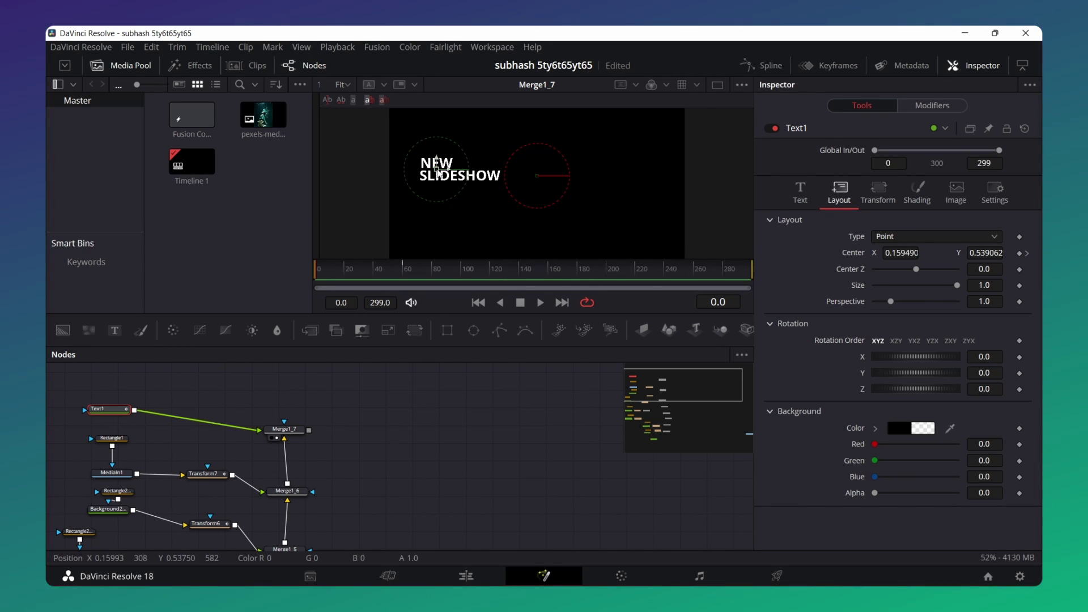
{"action": "left_click_drag", "start_coordinate": [439, 170], "coordinate": [439, 312]}
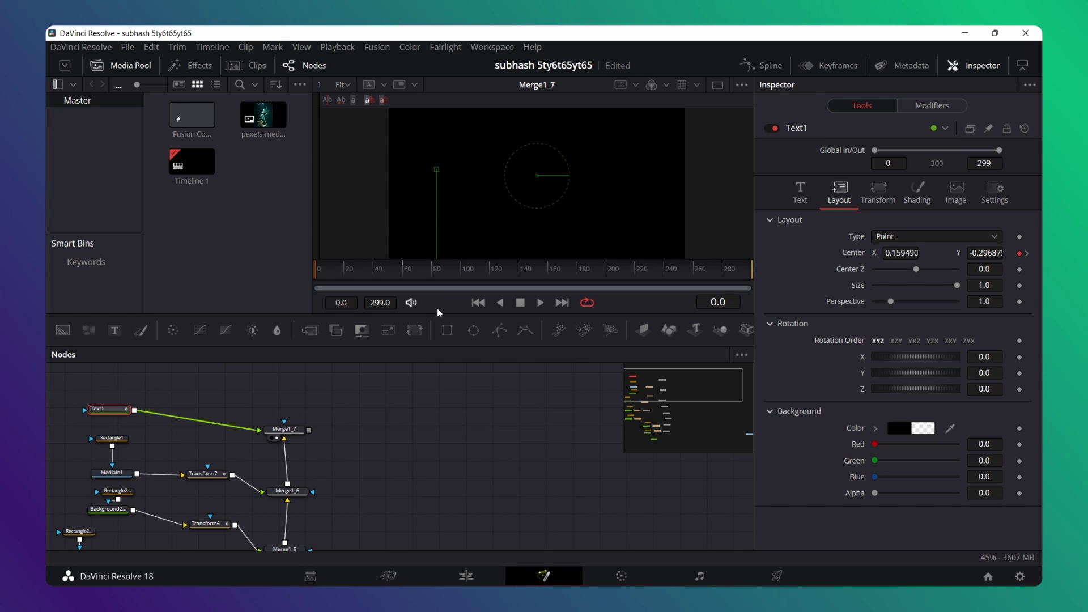
- Preview the title rising into place, stopping at frame 37
{"action": "left_click_drag", "start_coordinate": [342, 276], "coordinate": [448, 272]}
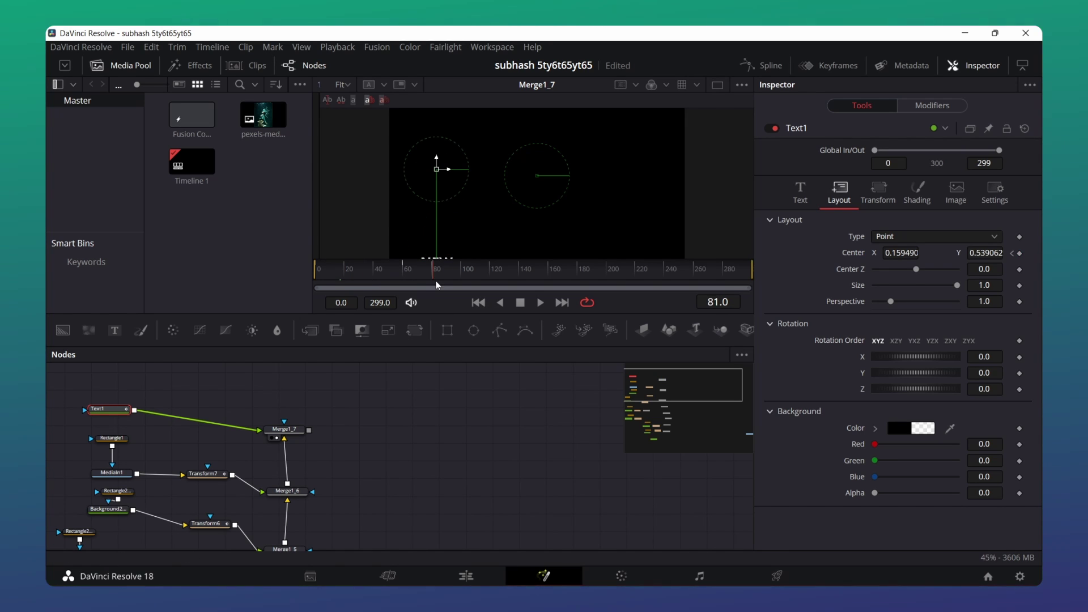
{"action": "left_click", "coordinate": [370, 277]}
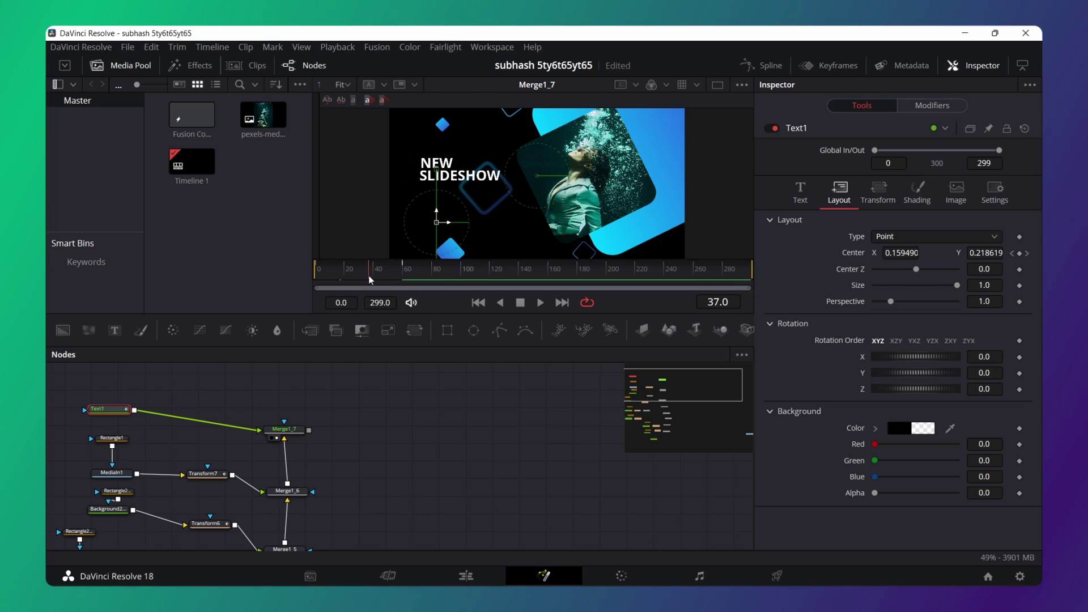
{"action": "left_click", "coordinate": [772, 66]}
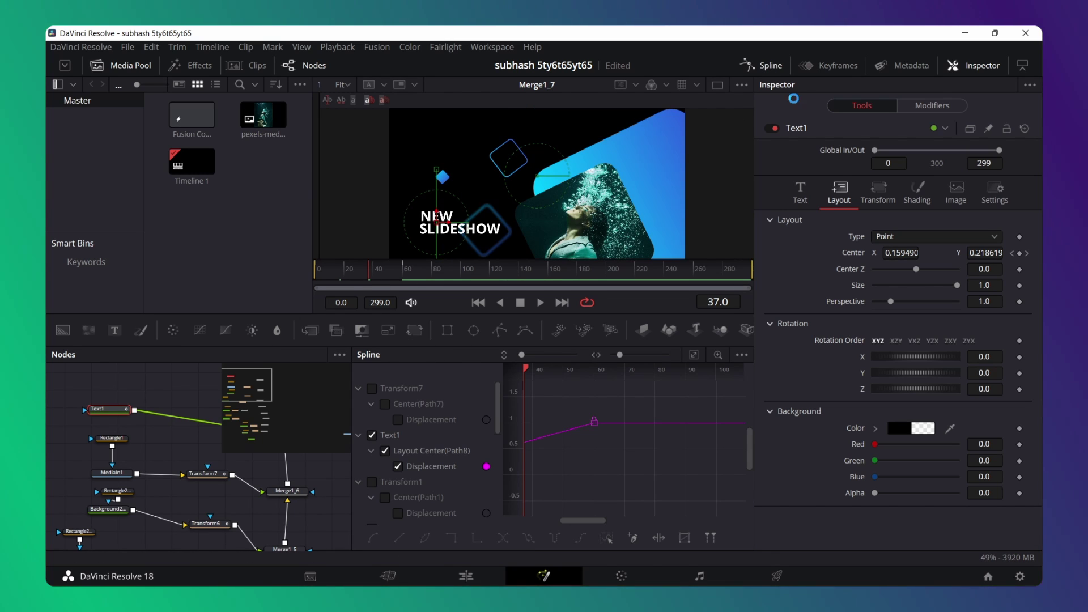
- Smooth Text1's Path8 keyframes and lengthen both Bézier handles for a slow start and finish
{"action": "left_click", "coordinate": [692, 355]}
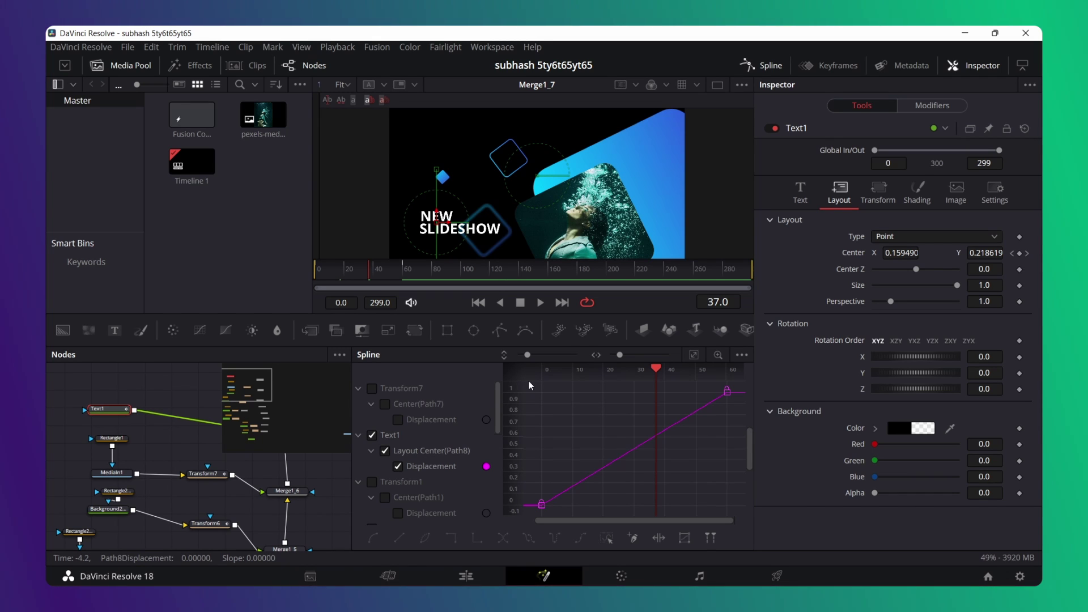
{"action": "left_click_drag", "start_coordinate": [530, 385], "coordinate": [753, 516]}
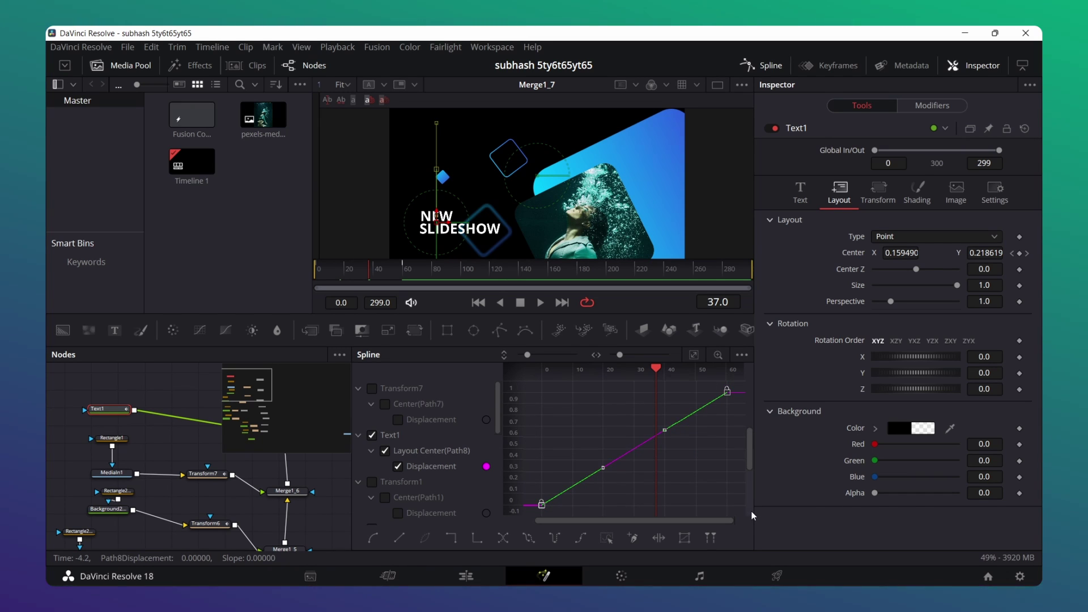
{"action": "left_click", "coordinate": [373, 538]}
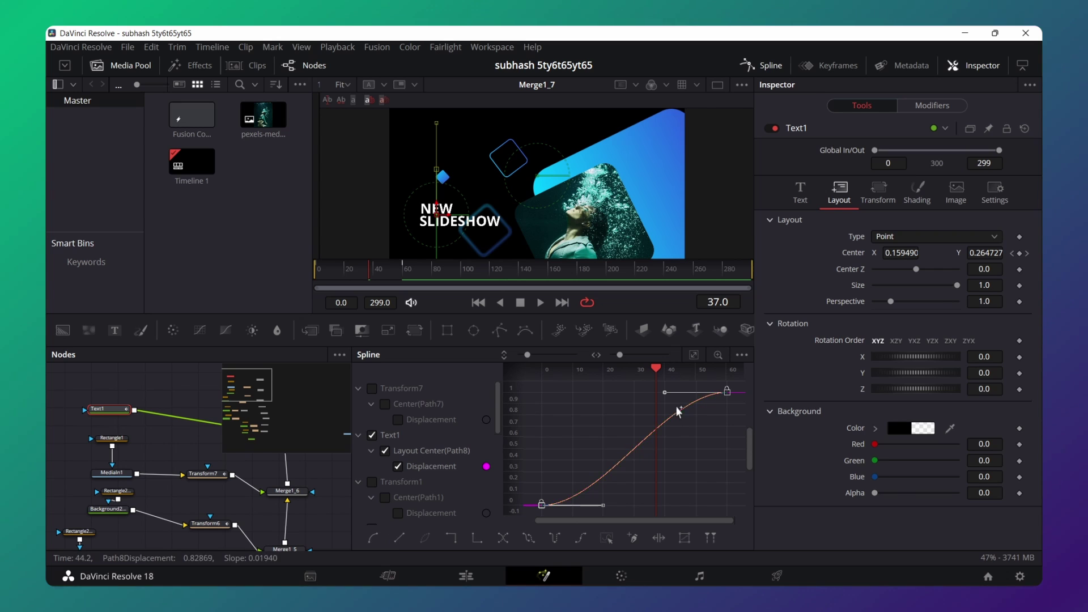
{"action": "left_click_drag", "start_coordinate": [663, 395], "coordinate": [644, 397]}
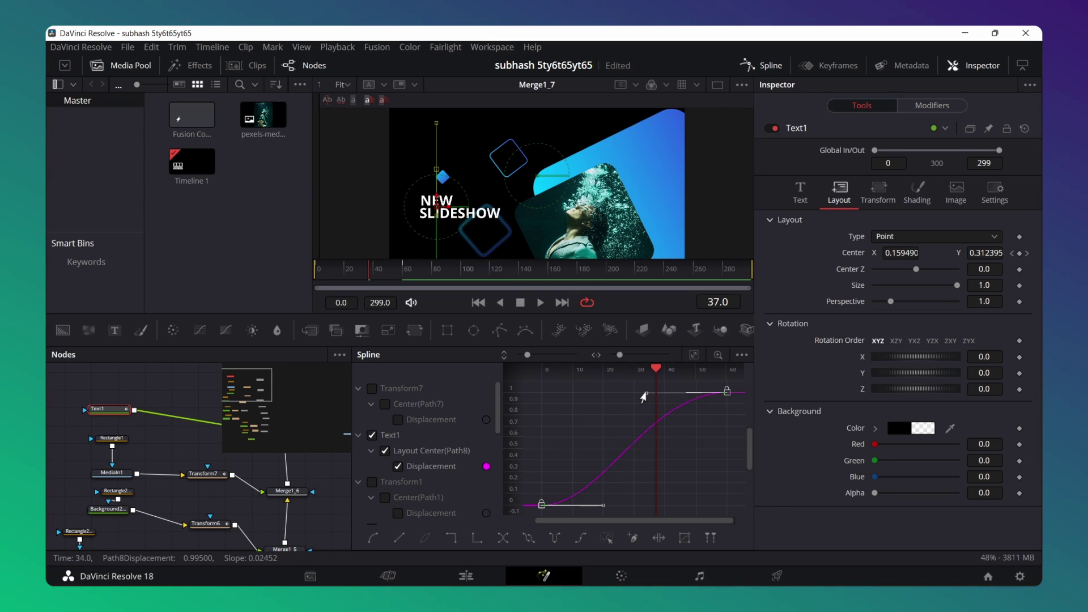
{"action": "left_click_drag", "start_coordinate": [603, 510], "coordinate": [664, 510]}
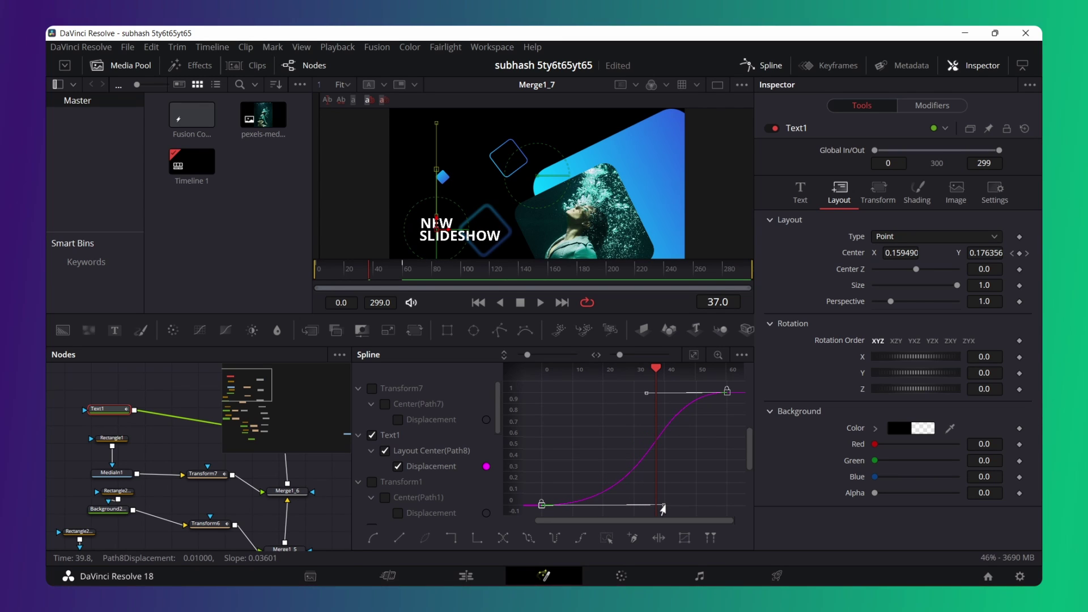
{"action": "left_click_drag", "start_coordinate": [645, 396], "coordinate": [624, 395]}
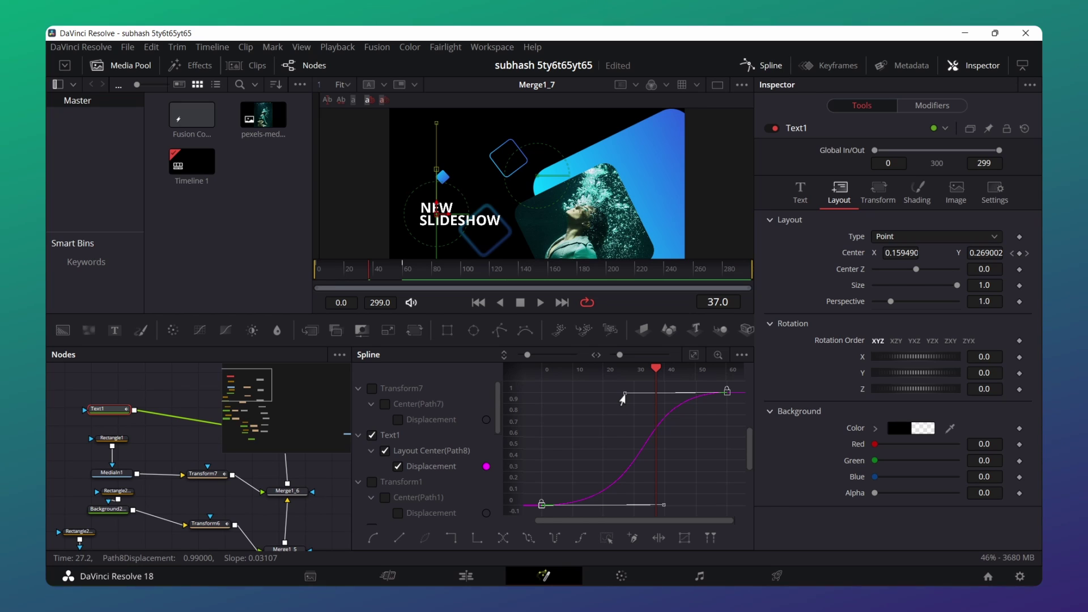
{"action": "mouse_move", "coordinate": [622, 397]}
{"action": "left_mouse_down"}
{"action": "mouse_move", "coordinate": [661, 400]}
{"action": "mouse_move", "coordinate": [636, 385]}
{"action": "left_mouse_up"}
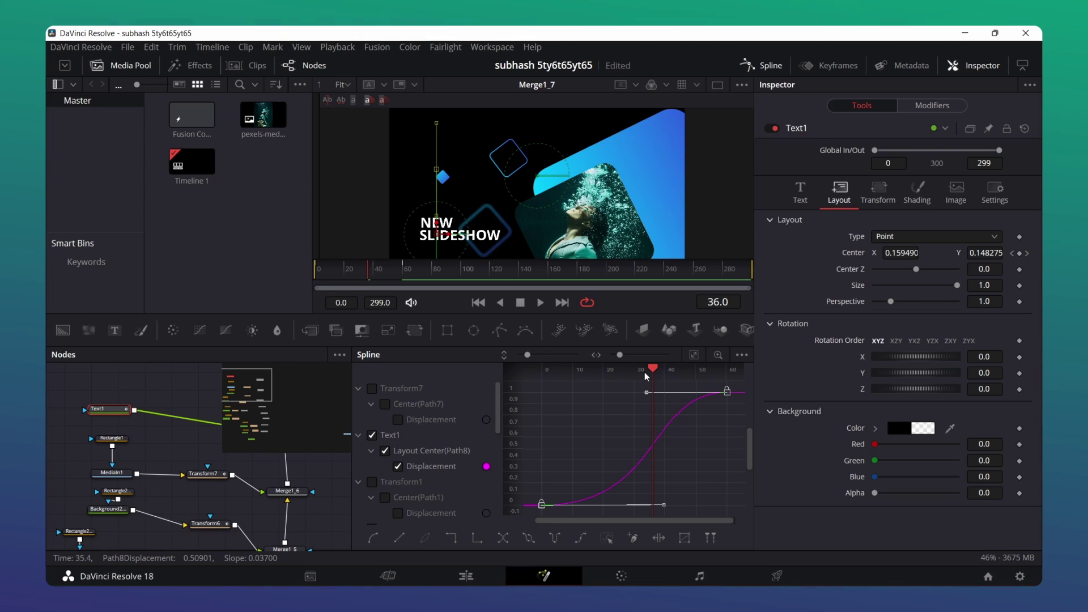
{"action": "left_click_drag", "start_coordinate": [658, 386], "coordinate": [802, 388]}
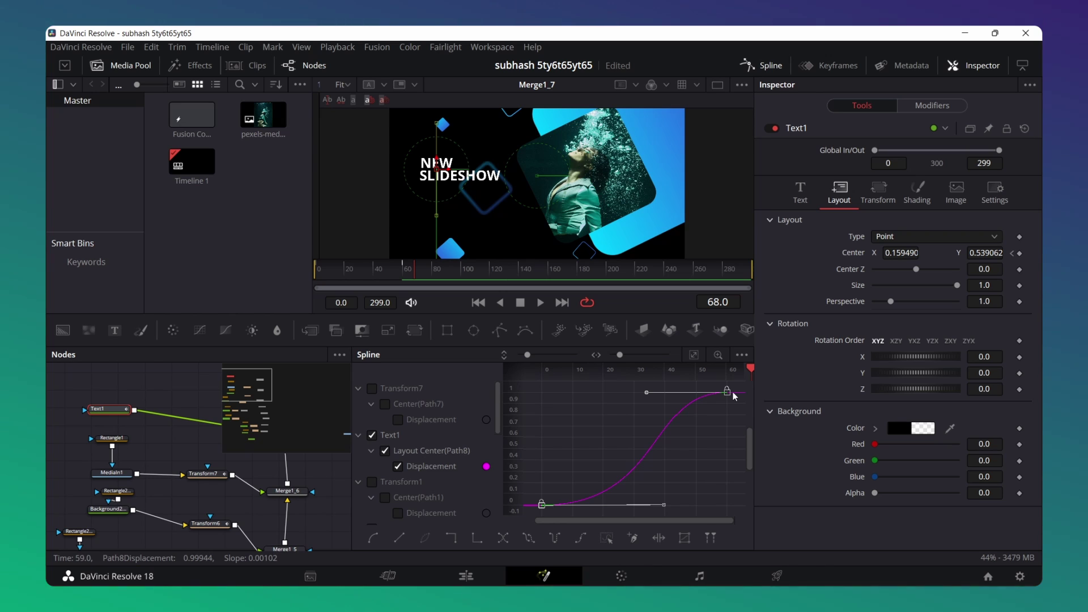
- Remove the Text1 curve from the Spline graph, then select the Text1 node instead of Merge1_8
{"action": "left_click", "coordinate": [377, 443]}
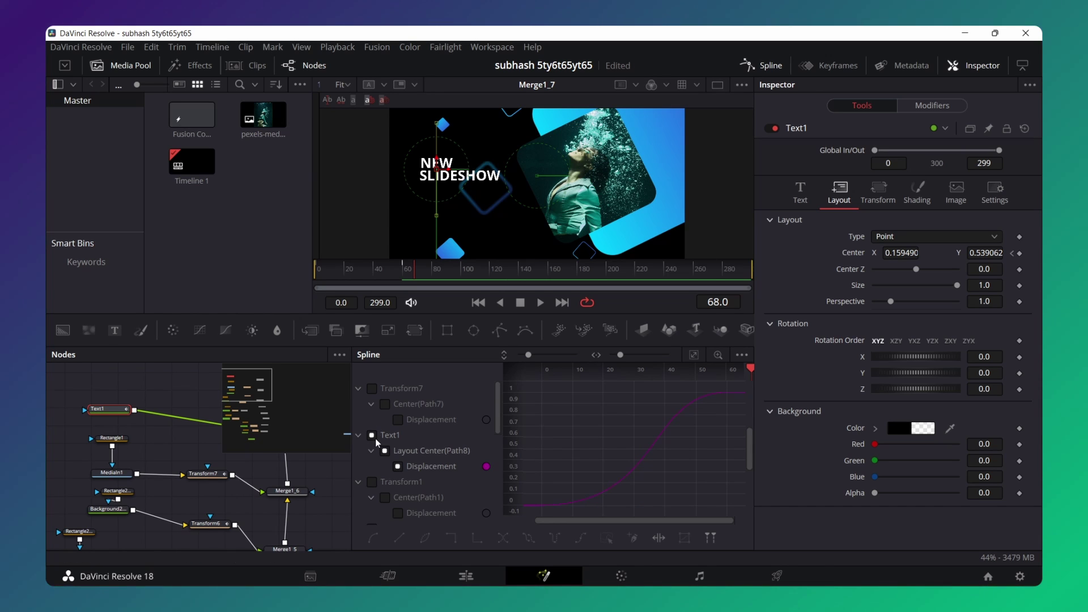
{"action": "left_click", "coordinate": [376, 439]}
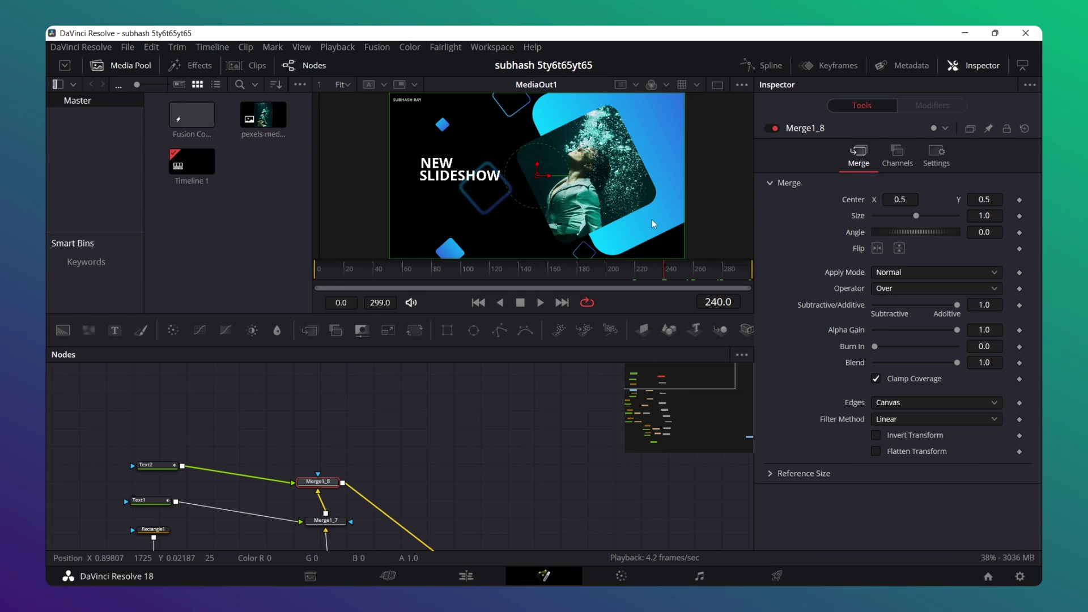
{"action": "left_click", "coordinate": [152, 451]}
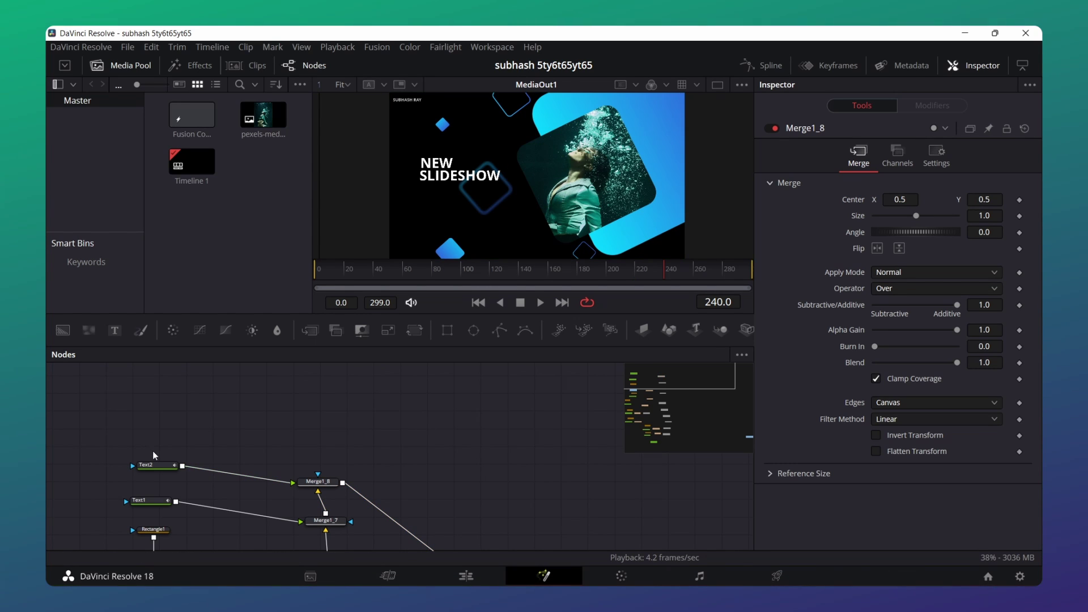
{"action": "left_click", "coordinate": [165, 499]}
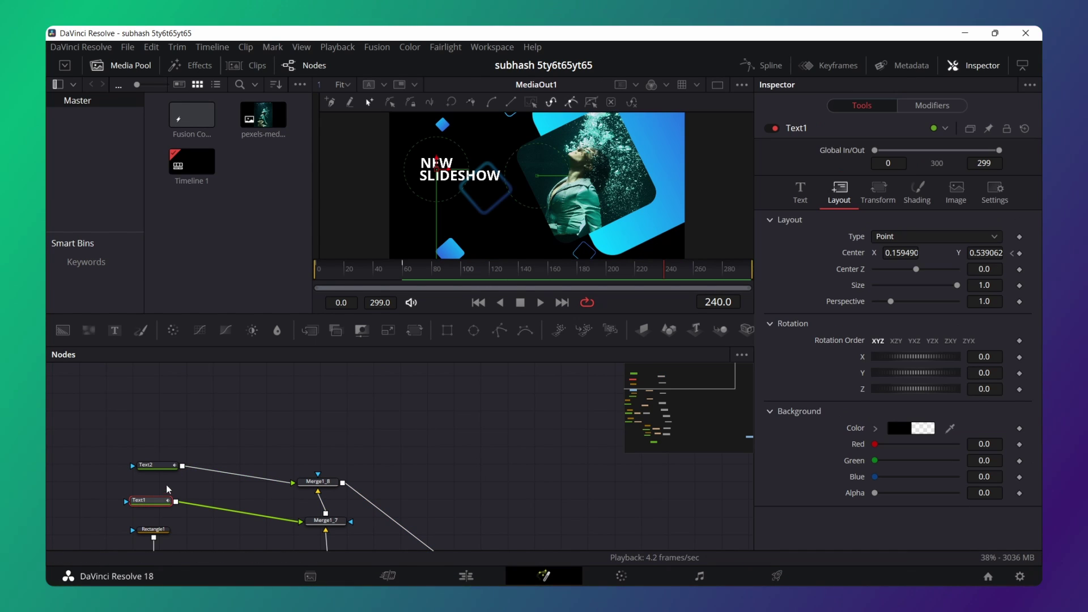
- Advance one frame and show the Transform1 node's settings beside the rectangle shape nodes
{"action": "left_click", "coordinate": [668, 273]}
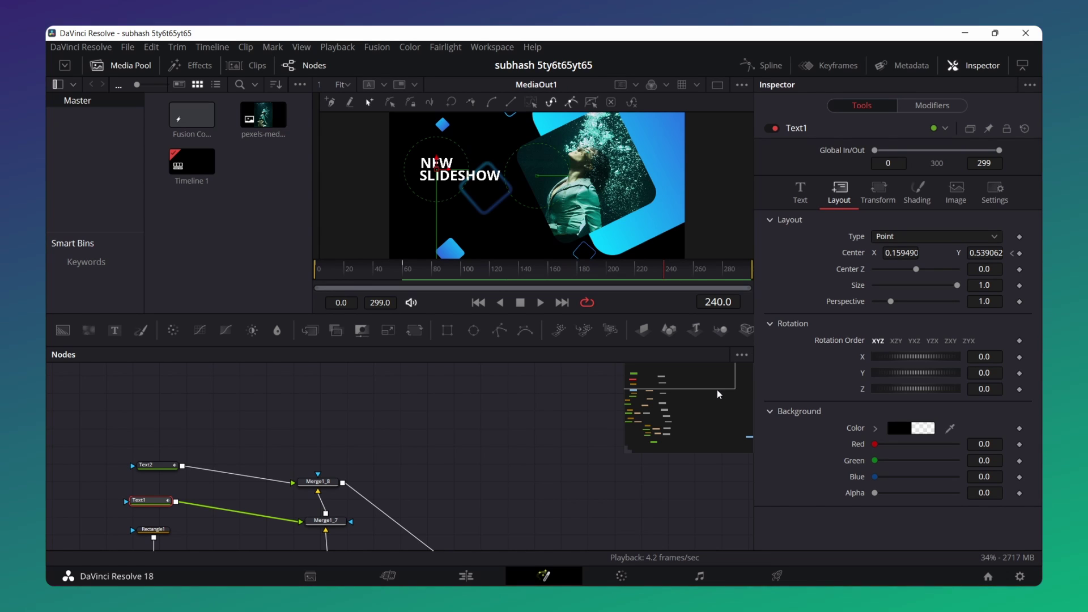
{"action": "left_click_drag", "start_coordinate": [696, 382], "coordinate": [698, 444]}
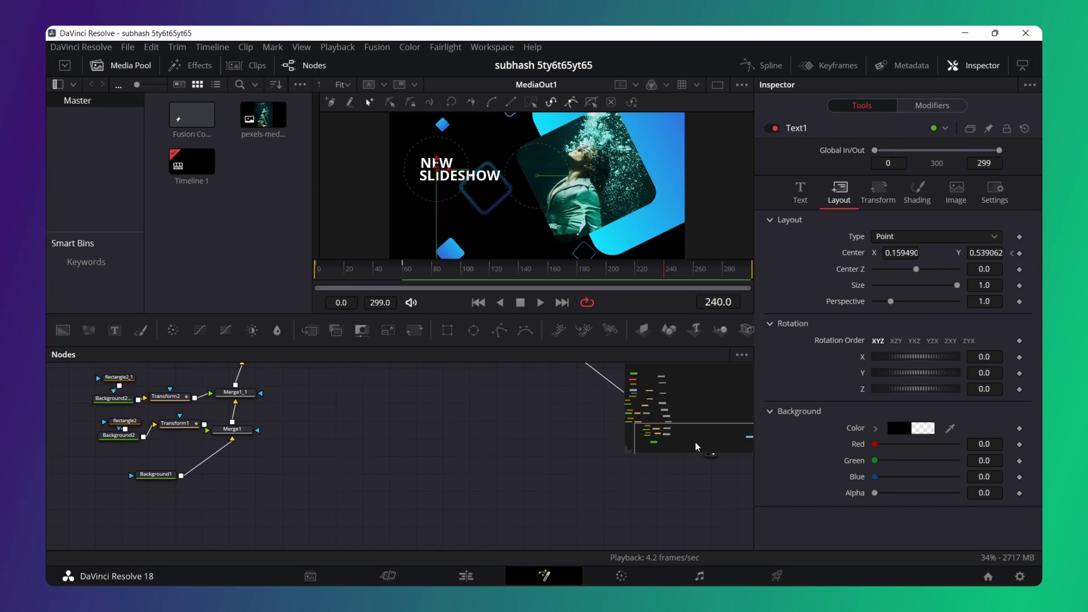
{"action": "left_click", "coordinate": [190, 409]}
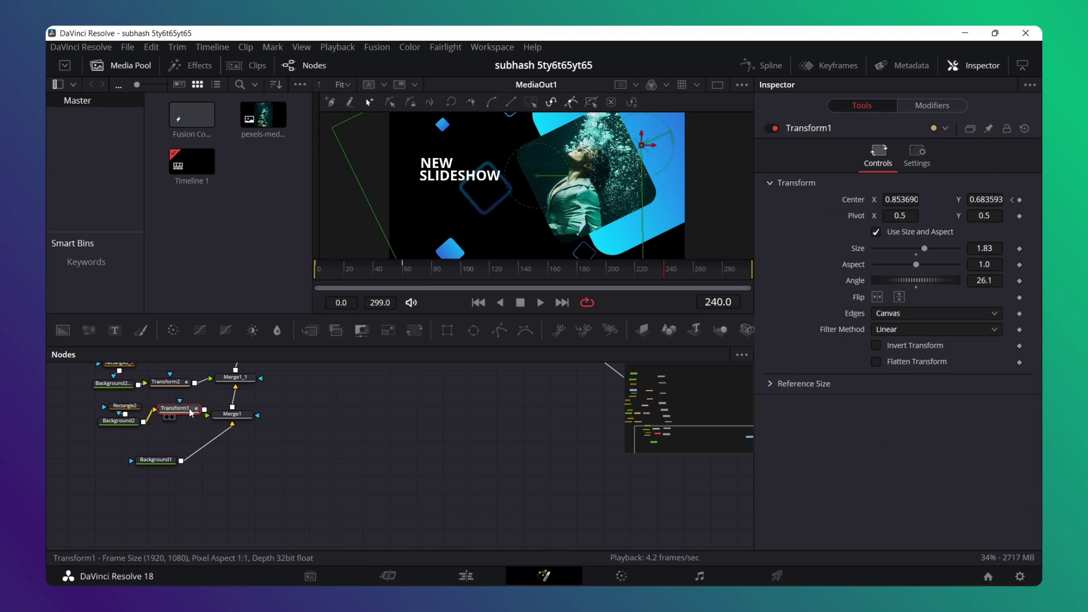
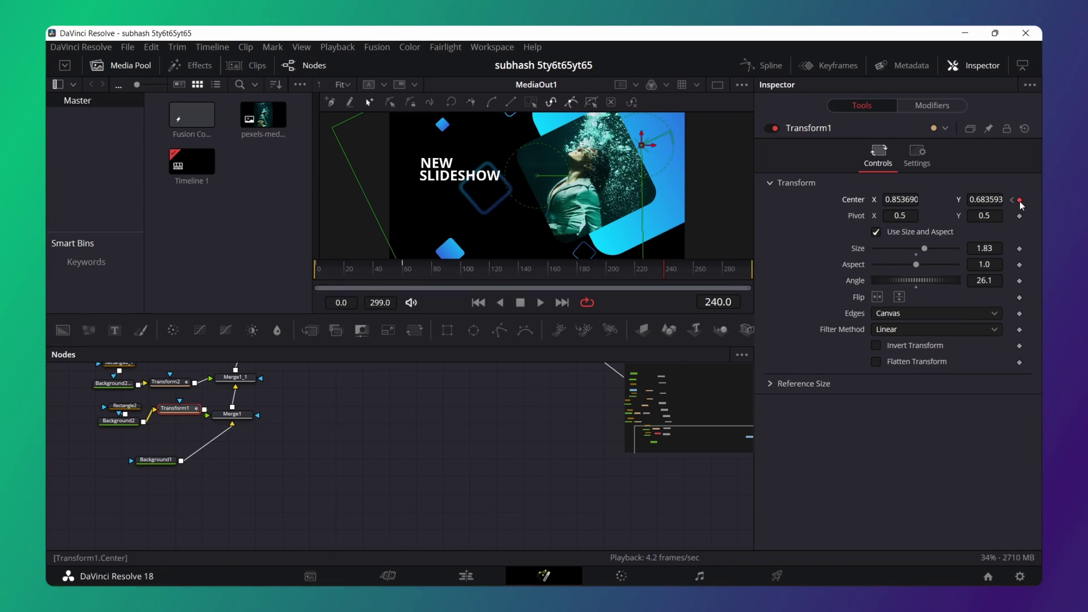
- At frame 299, move Transform1's Center off-screen right to X 1.609402, Y 0.652343
{"action": "left_click_drag", "start_coordinate": [672, 276], "coordinate": [762, 278]}
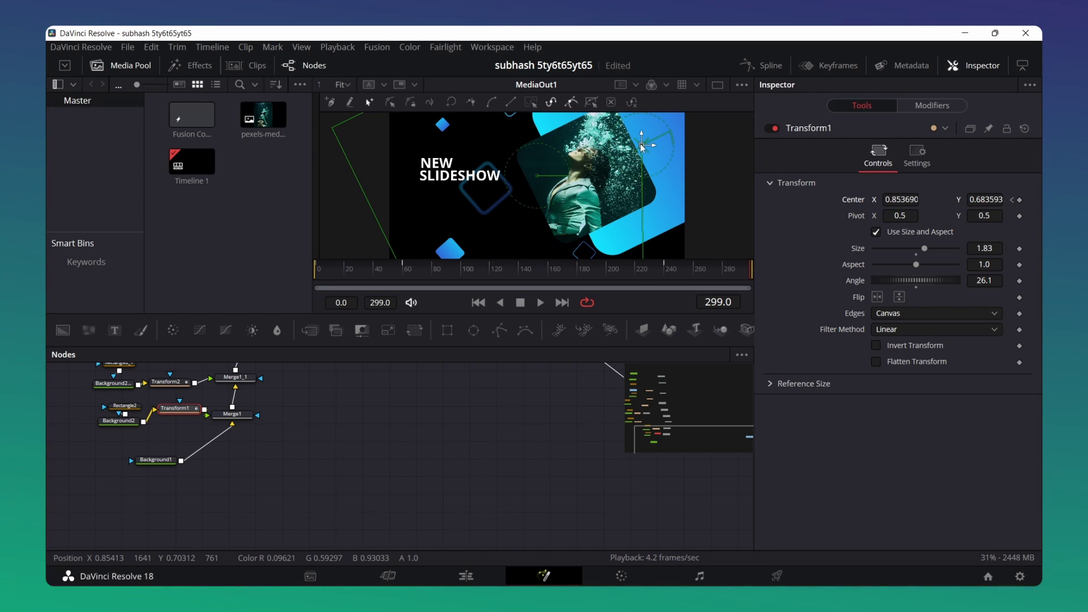
{"action": "mouse_move", "coordinate": [641, 145]}
{"action": "left_mouse_down"}
{"action": "mouse_move", "coordinate": [801, 164]}
{"action": "mouse_move", "coordinate": [866, 153]}
{"action": "left_mouse_up"}
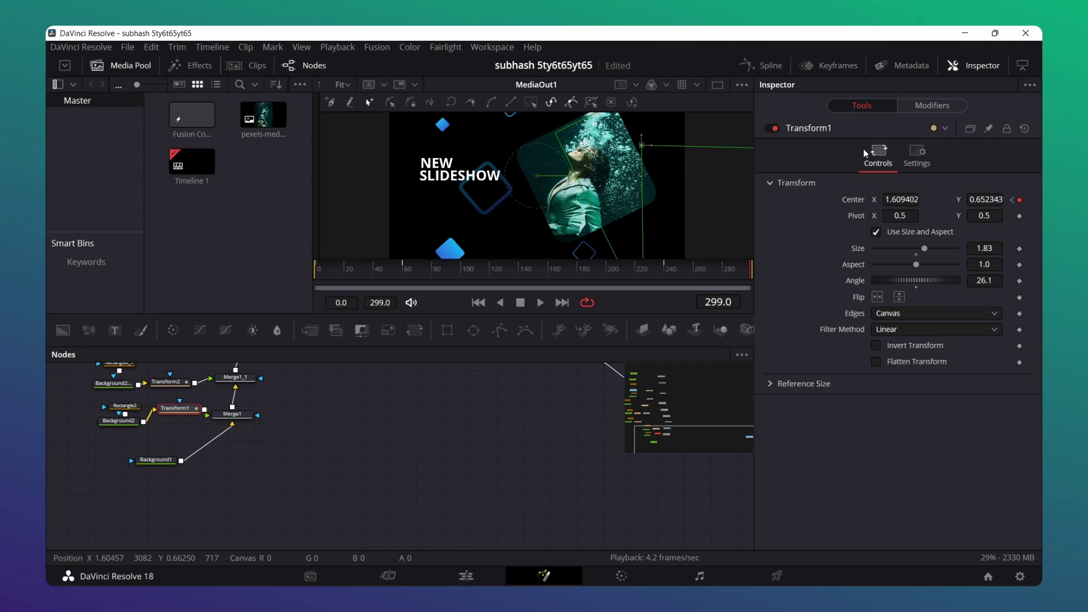
- Set a Center keyframe for Transform2 at frame 240 and save the project
{"action": "left_click", "coordinate": [178, 384]}
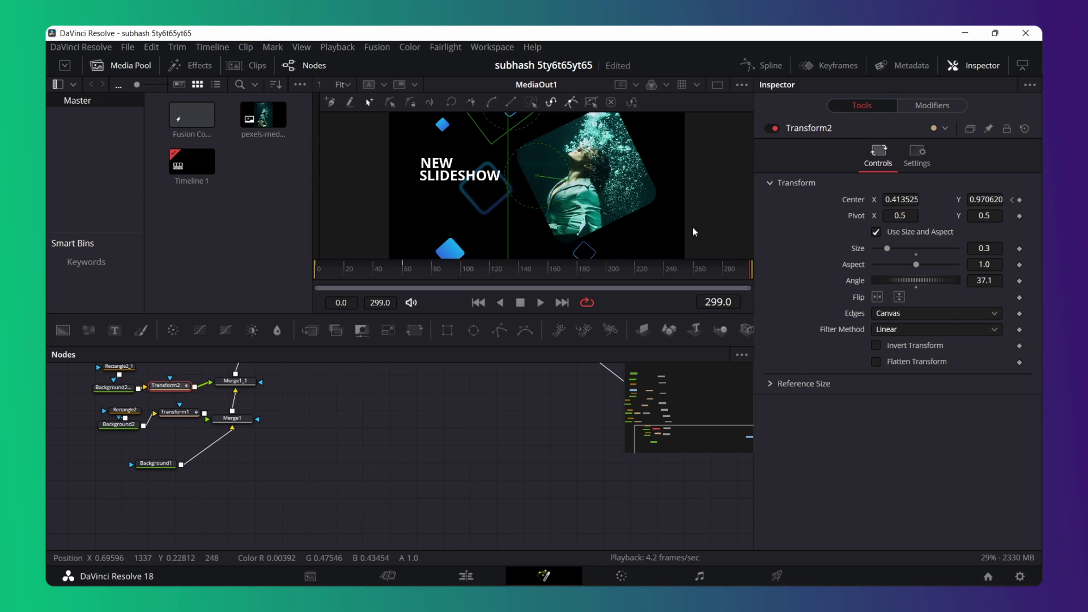
{"action": "left_click", "coordinate": [665, 271]}
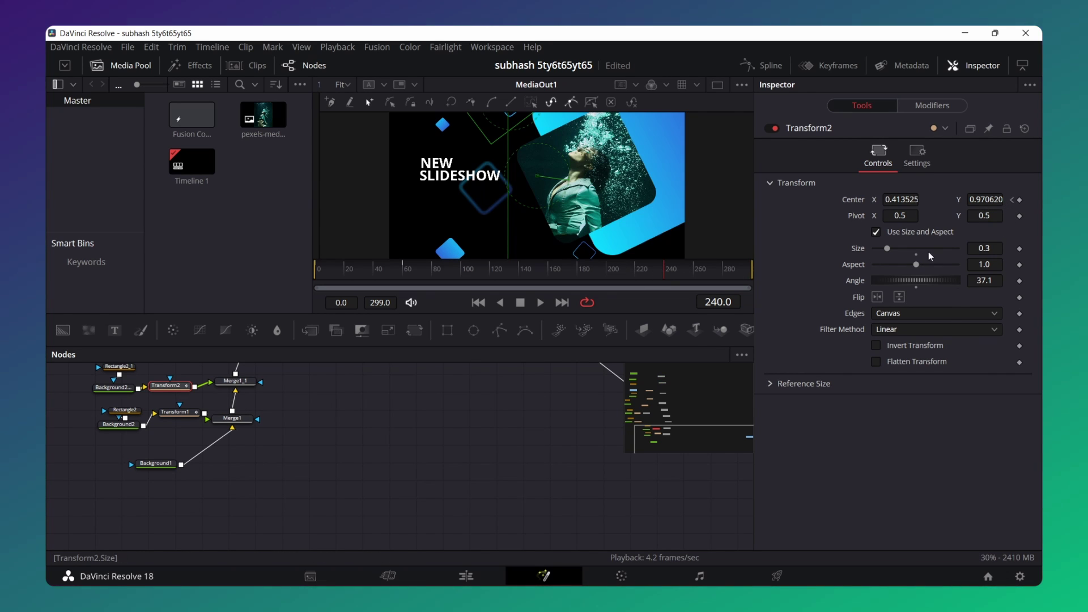
{"action": "left_click", "coordinate": [1020, 200]}
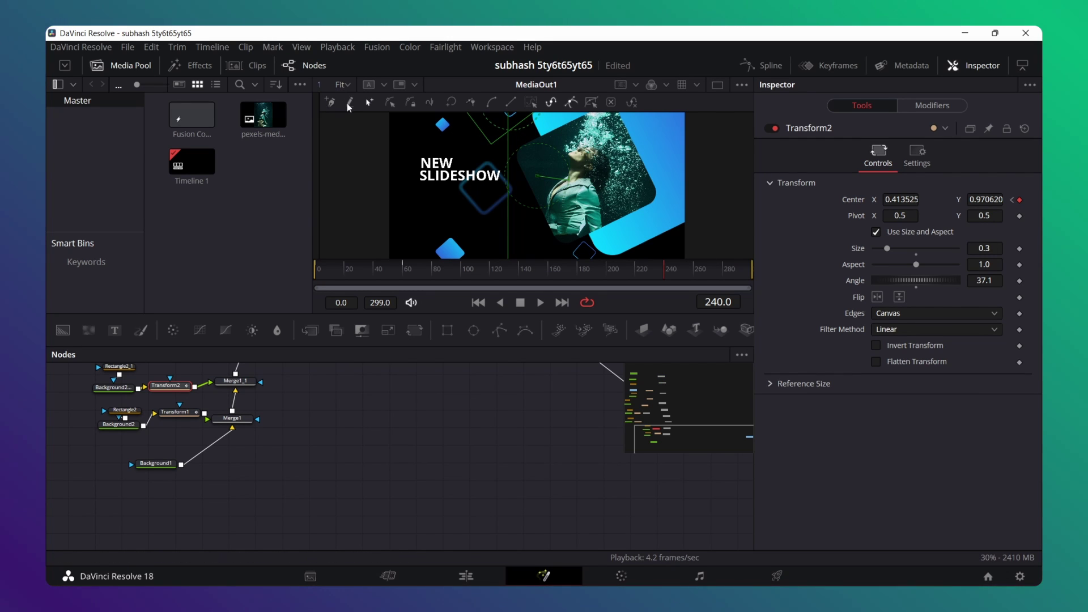
{"action": "scroll", "coordinate": [512, 177], "scroll_direction": "down", "scroll_amount": 1}
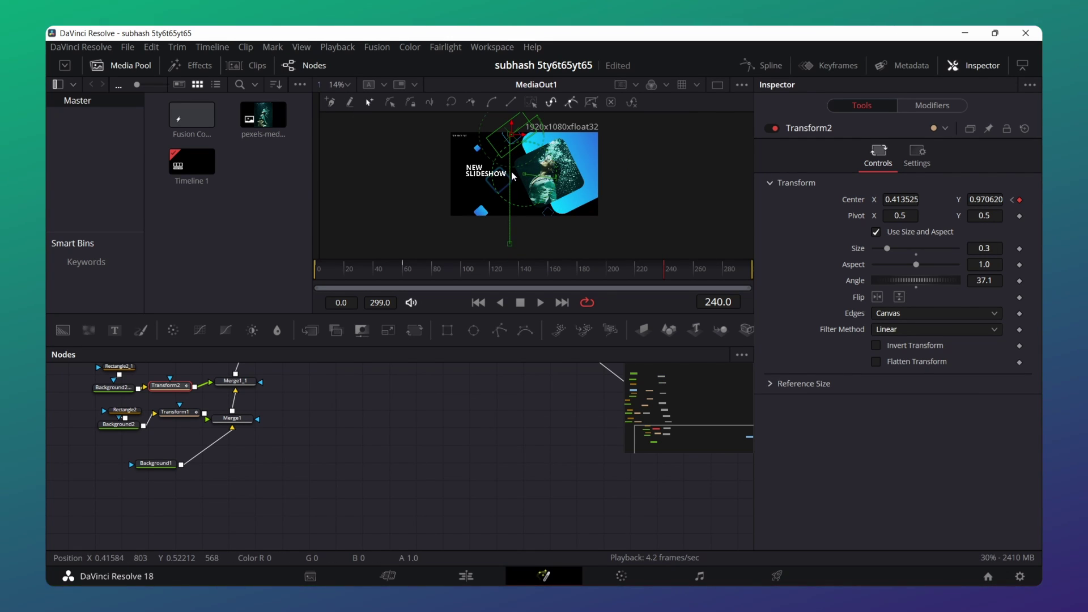
{"action": "key", "text": "ctrl+s"}
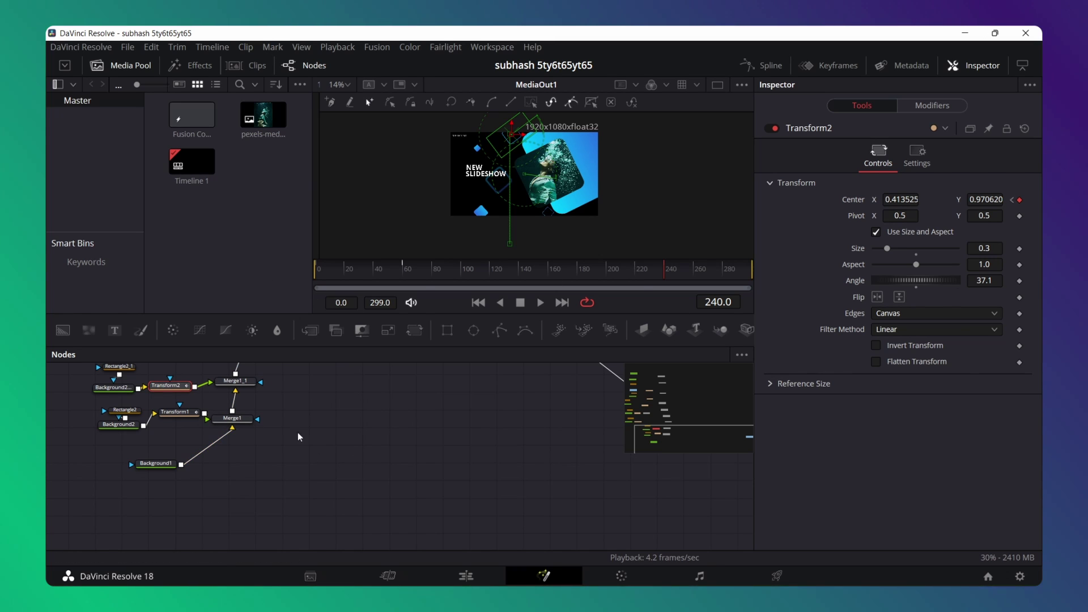
- At frame 299, push Transform2's top diamond off-screen right to X 1.289406, Y 0.970620
{"action": "left_click", "coordinate": [301, 449]}
{"action": "left_click", "coordinate": [189, 412]}
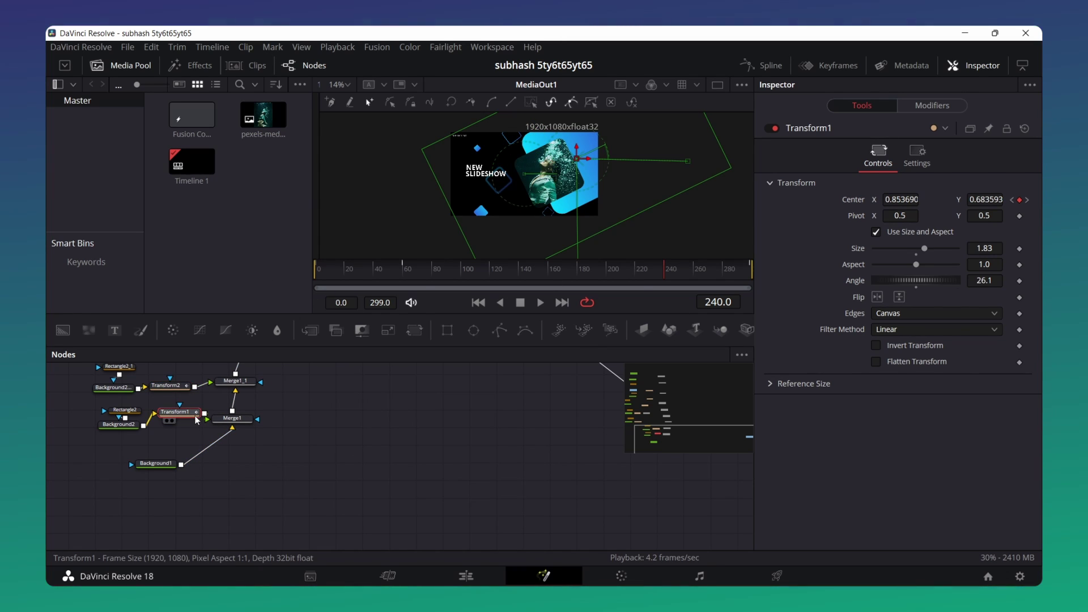
{"action": "left_click", "coordinate": [172, 385]}
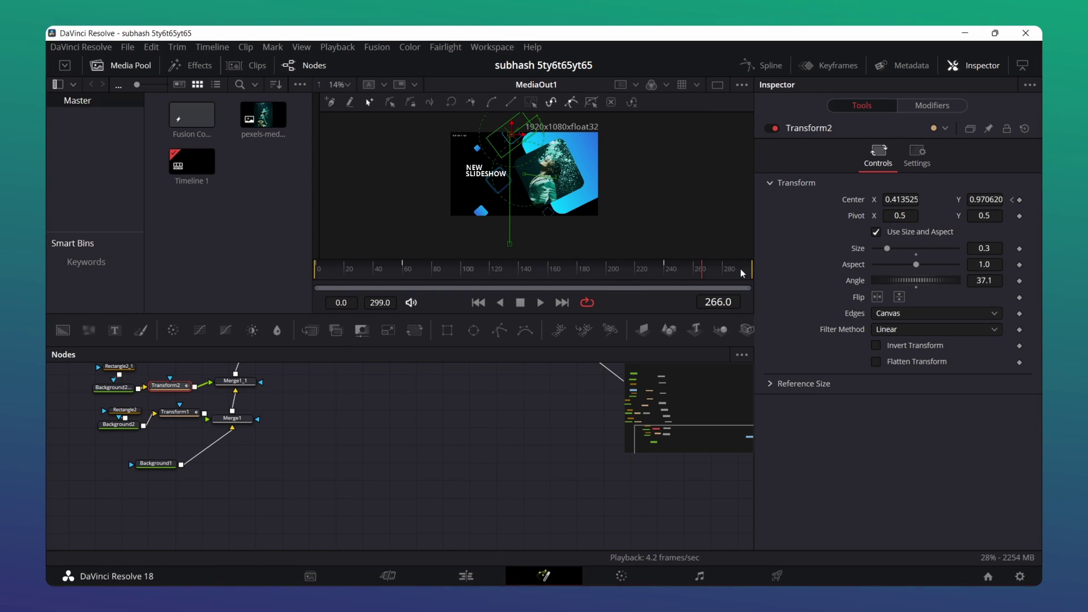
{"action": "left_click_drag", "start_coordinate": [741, 269], "coordinate": [763, 270]}
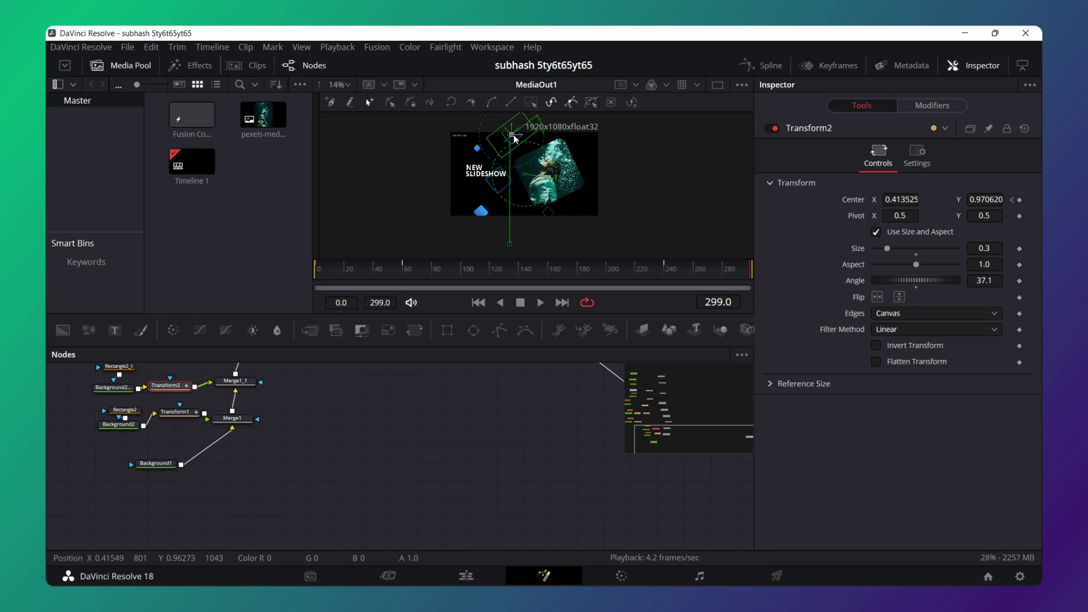
{"action": "left_click_drag", "start_coordinate": [513, 135], "coordinate": [634, 138]}
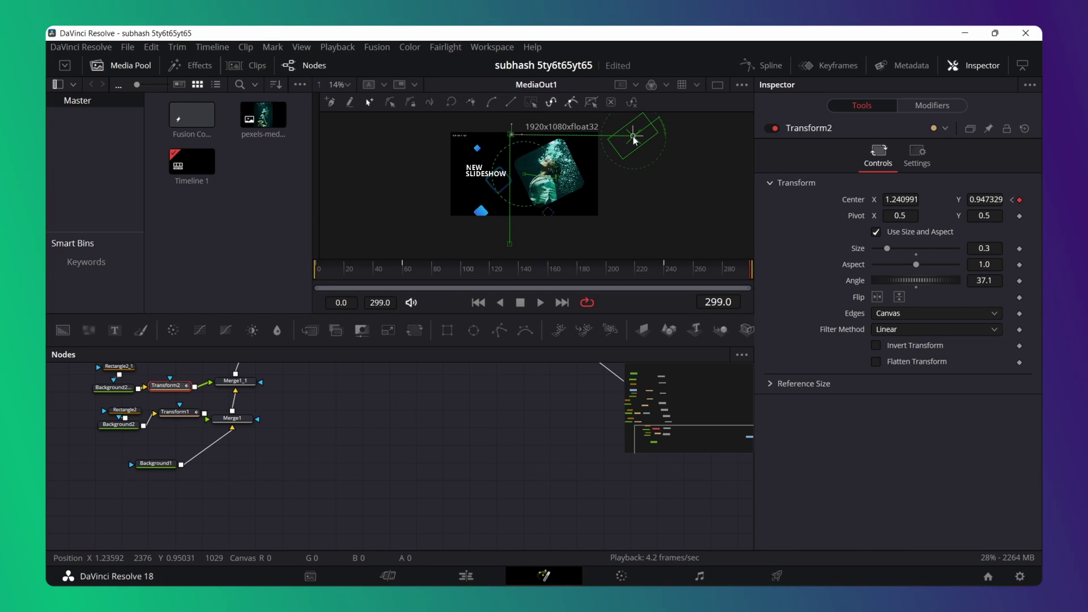
{"action": "left_click_drag", "start_coordinate": [634, 139], "coordinate": [641, 135]}
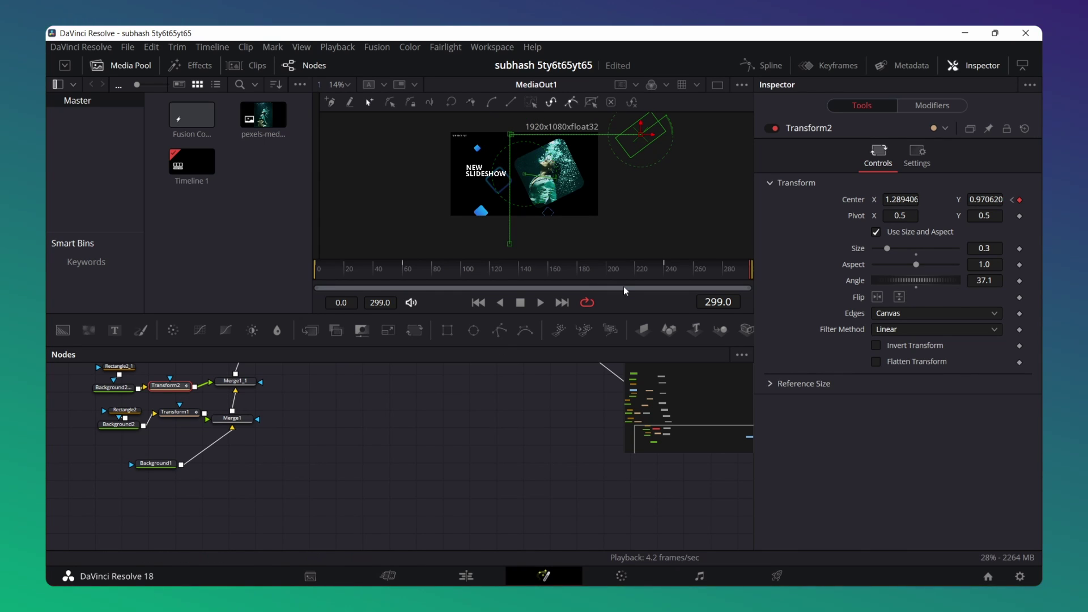
- Keyframe Transform3's Center at frame 240 and slide its outlined diamond off-screen right at 299
{"action": "key", "text": "ctrl+v"}
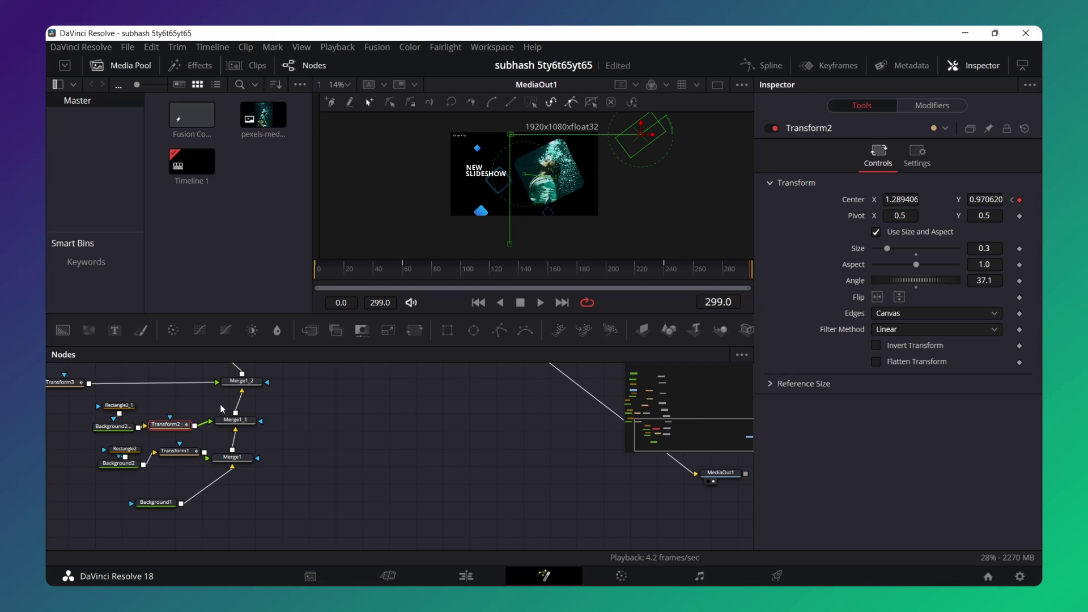
{"action": "key", "text": "ctrl+v"}
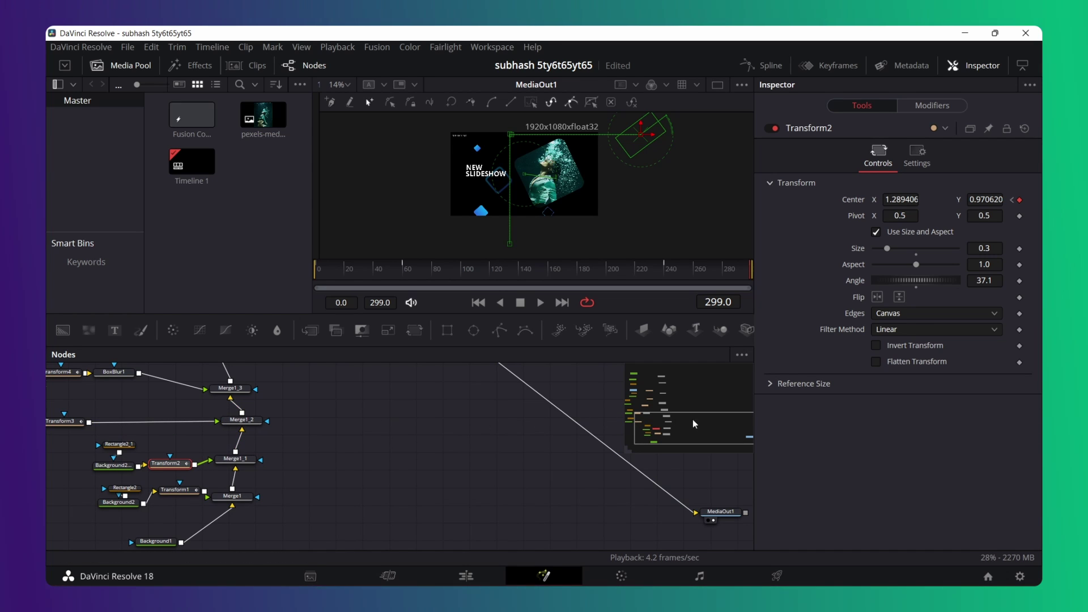
{"action": "scroll", "coordinate": [709, 418], "scroll_direction": "up", "scroll_amount": 2}
{"action": "scroll", "coordinate": [696, 418], "scroll_direction": "up", "scroll_amount": 2}
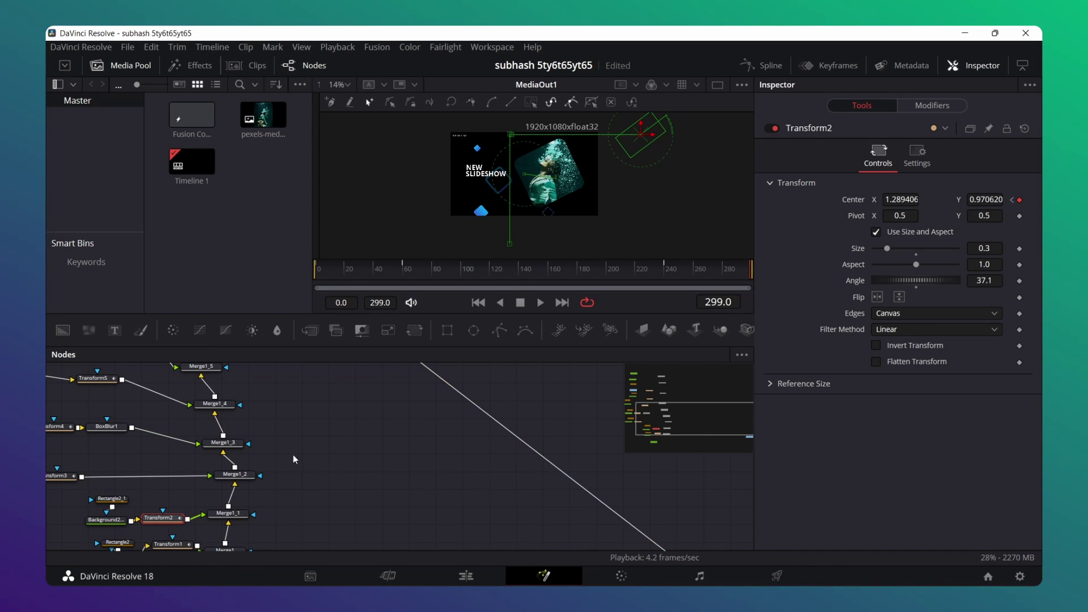
{"action": "left_click_drag", "start_coordinate": [679, 432], "coordinate": [668, 439]}
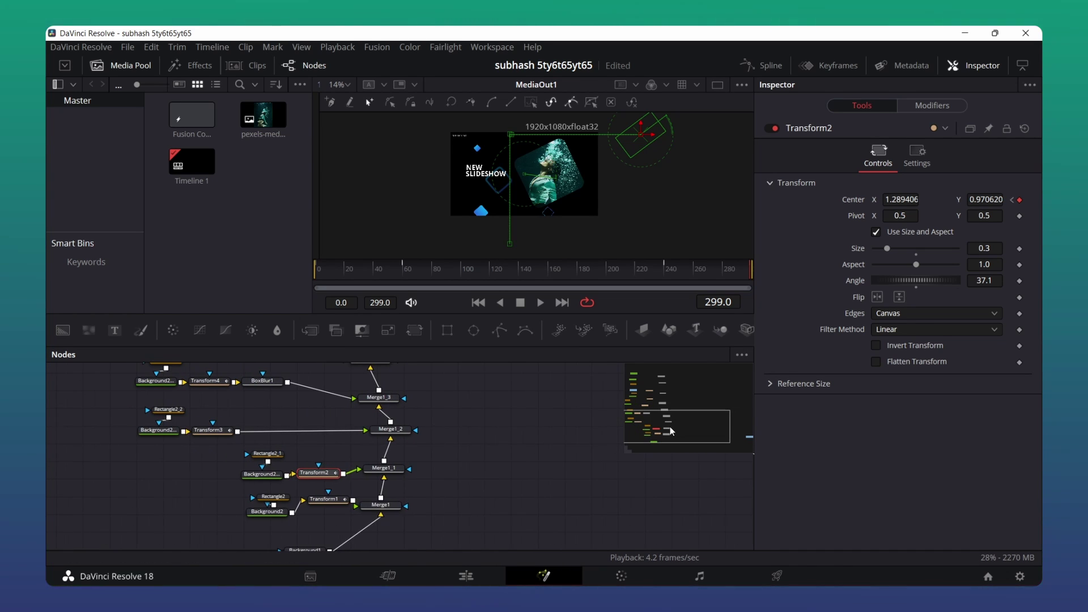
{"action": "left_click", "coordinate": [225, 433]}
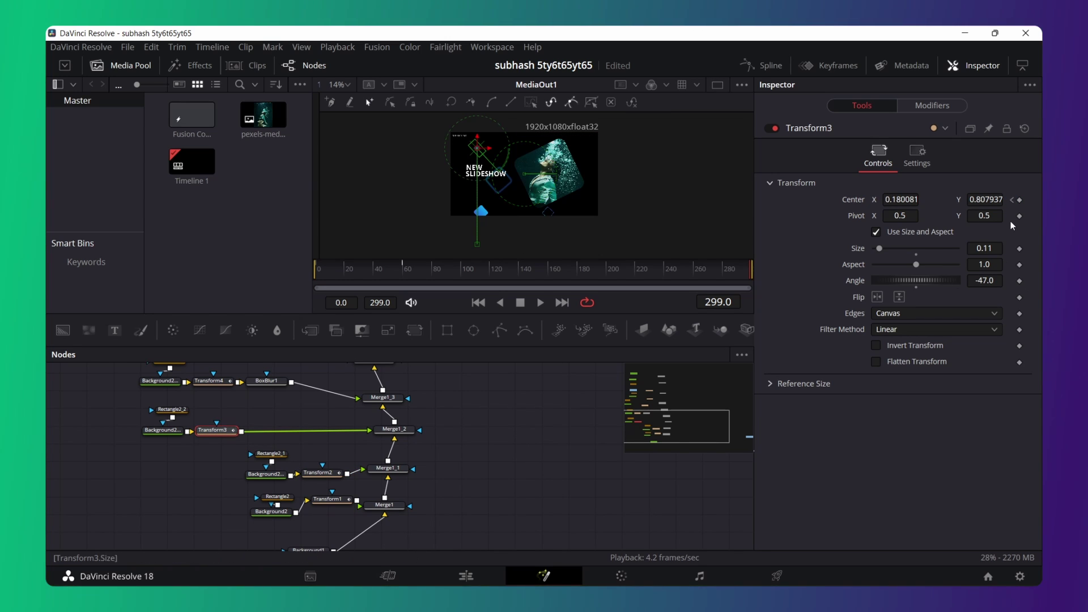
{"action": "left_click", "coordinate": [660, 270]}
{"action": "left_click", "coordinate": [1020, 199]}
{"action": "left_click", "coordinate": [752, 267]}
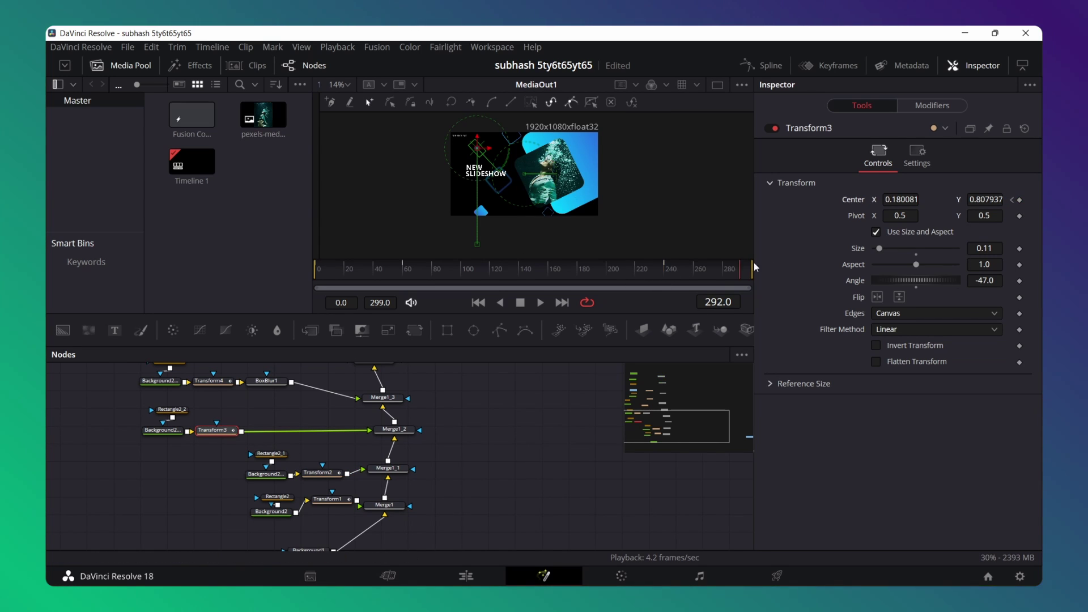
{"action": "left_click_drag", "start_coordinate": [478, 149], "coordinate": [625, 149]}
- Add Center keyframes at frame 240 for Transform4 and Transform5
{"action": "left_click", "coordinate": [210, 381]}
{"action": "left_click", "coordinate": [660, 270]}
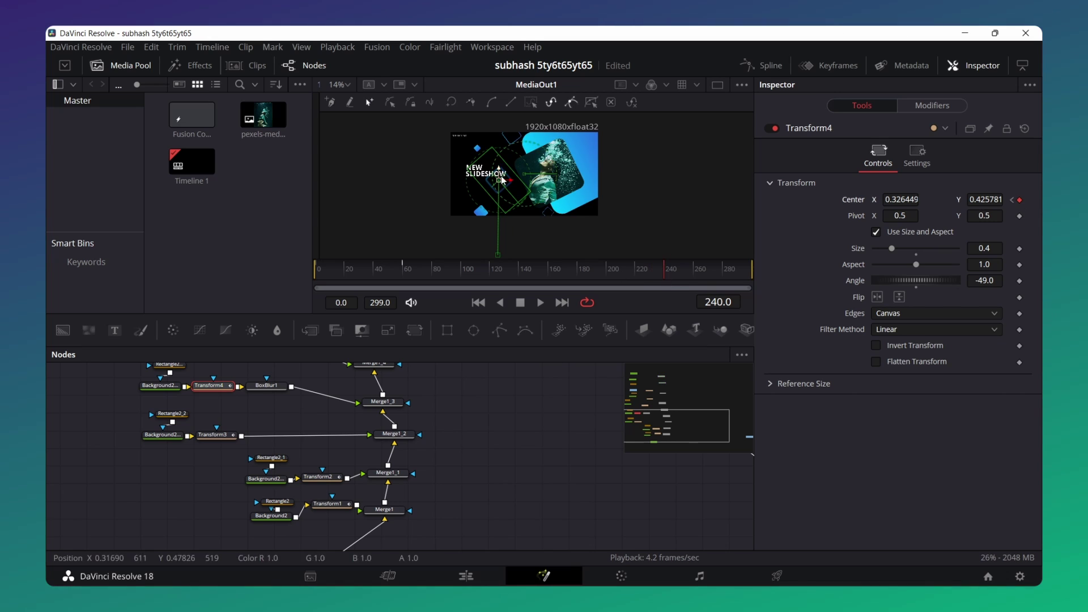
{"action": "left_click", "coordinate": [752, 267]}
{"action": "scroll", "coordinate": [415, 418], "scroll_direction": "up", "scroll_amount": 1}
{"action": "left_click", "coordinate": [282, 386]}
{"action": "left_click", "coordinate": [664, 270]}
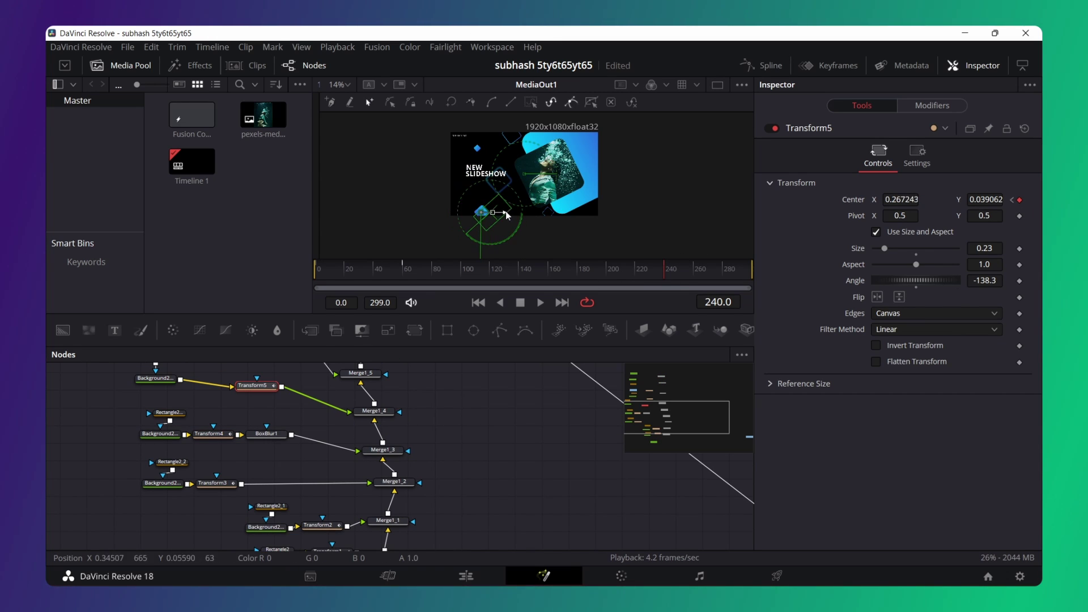
- Slide Transform5's bottom blue diamond off-screen right and keyframe Transform6's Center at 240 (X 0.648761, Y 0.041563)
{"action": "left_click_drag", "start_coordinate": [486, 242], "coordinate": [547, 213]}
{"action": "left_click", "coordinate": [253, 424]}
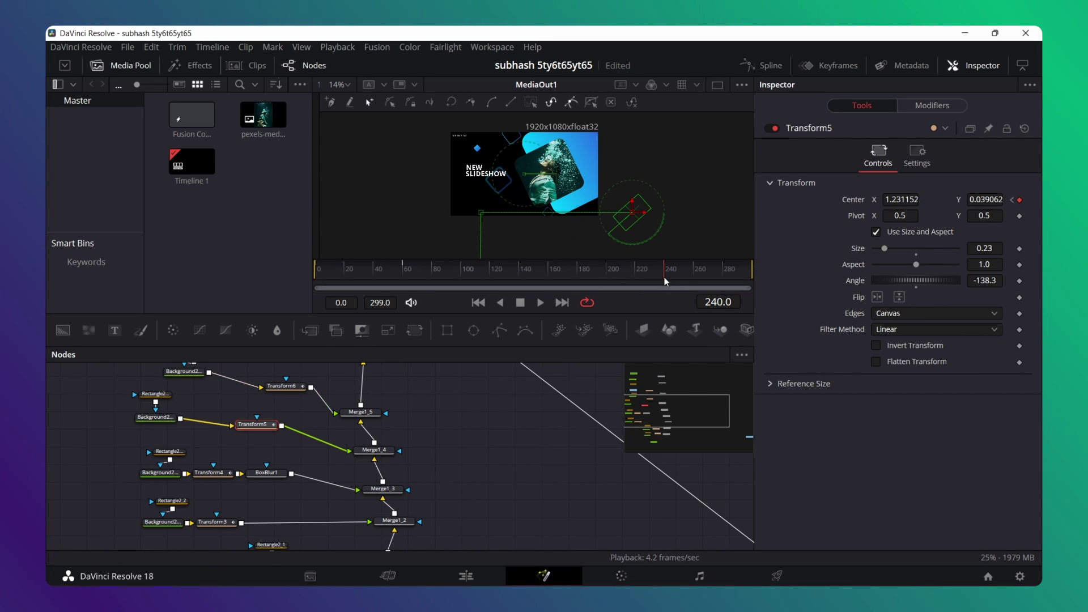
{"action": "mouse_move", "coordinate": [628, 213]}
{"action": "left_mouse_down"}
{"action": "mouse_move", "coordinate": [481, 212]}
{"action": "mouse_move", "coordinate": [627, 213]}
{"action": "left_mouse_up"}
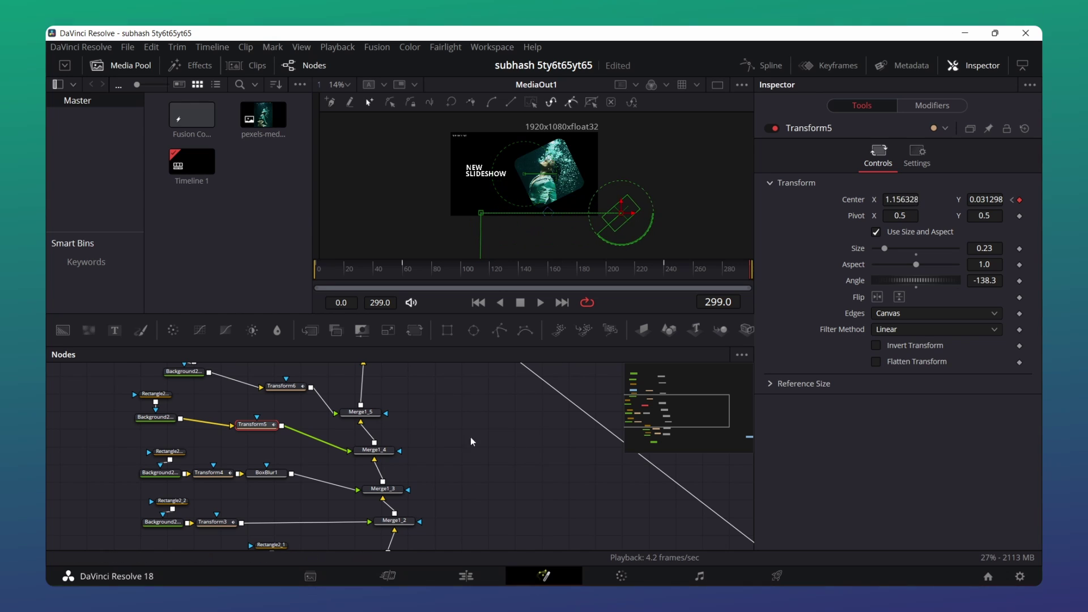
{"action": "left_click", "coordinate": [281, 386]}
{"action": "mouse_move", "coordinate": [547, 212]}
{"action": "left_mouse_down"}
{"action": "mouse_move", "coordinate": [656, 211]}
{"action": "mouse_move", "coordinate": [548, 214]}
{"action": "left_mouse_up"}
{"action": "scroll", "coordinate": [397, 453], "scroll_direction": "up", "scroll_amount": 1}
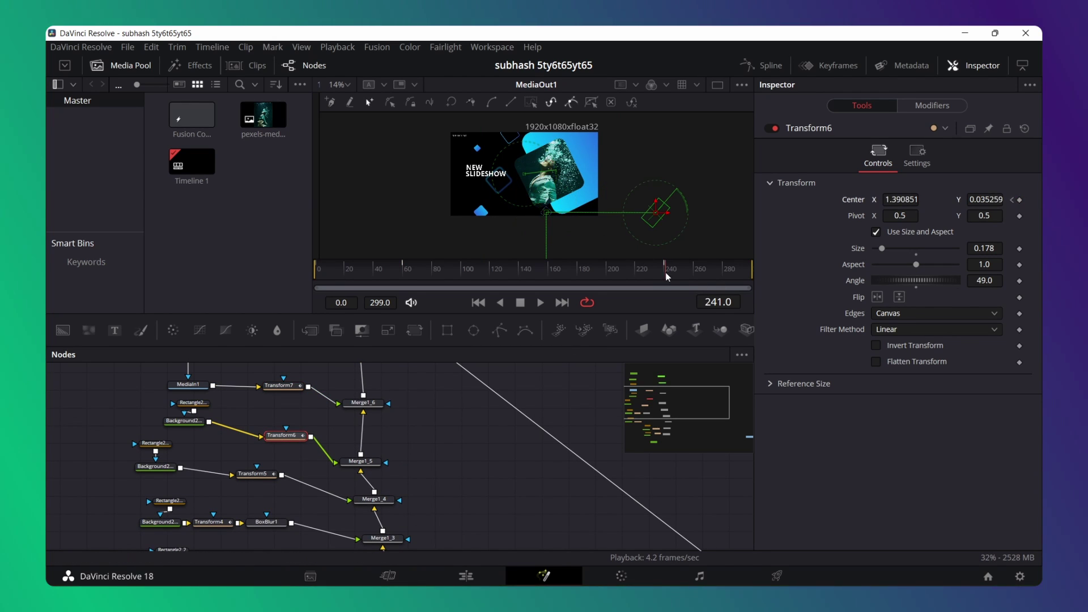
{"action": "key", "text": "ctrl+z"}
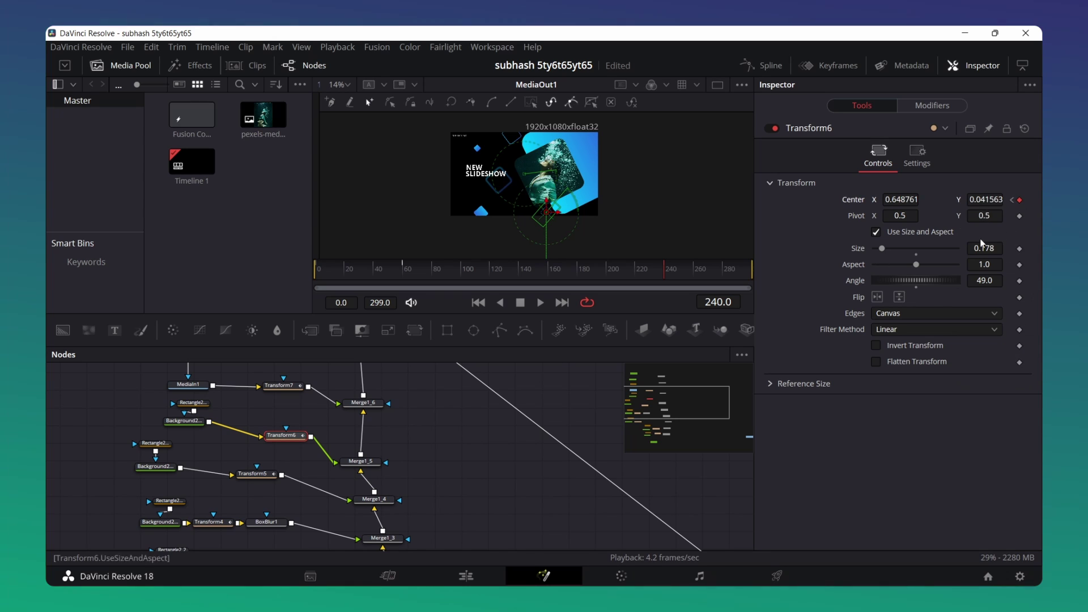
- Remove the unwanted Center keyframe and keyframe Transform7's Center around frame 240
{"action": "right_click", "coordinate": [1020, 200]}
{"action": "left_click", "coordinate": [997, 224]}
{"action": "key", "text": "End"}
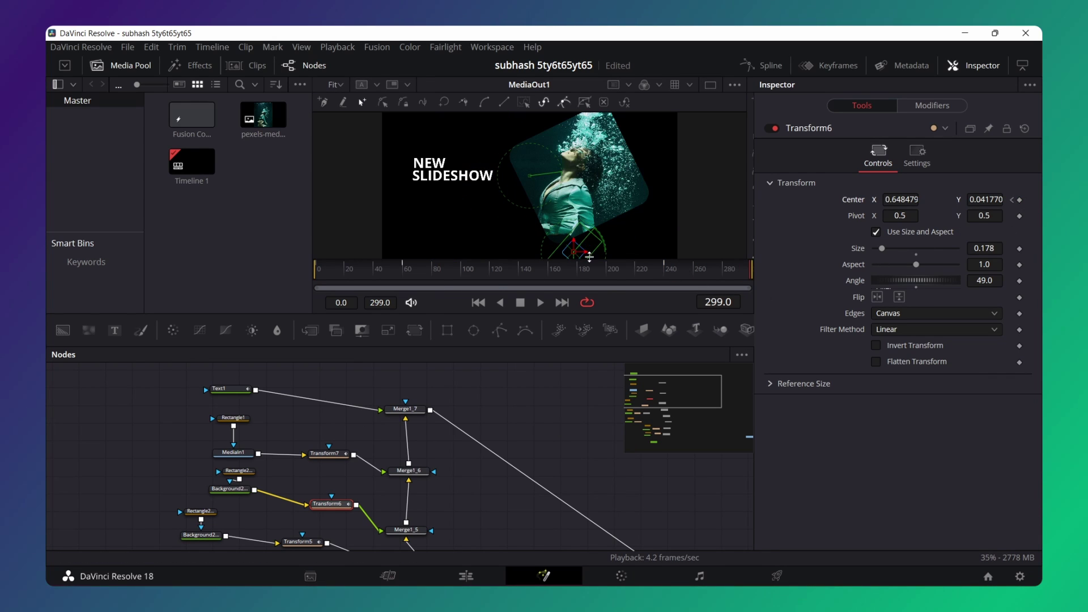
{"action": "left_click", "coordinate": [326, 454]}
{"action": "scroll", "coordinate": [393, 228], "scroll_direction": "down", "scroll_amount": 1}
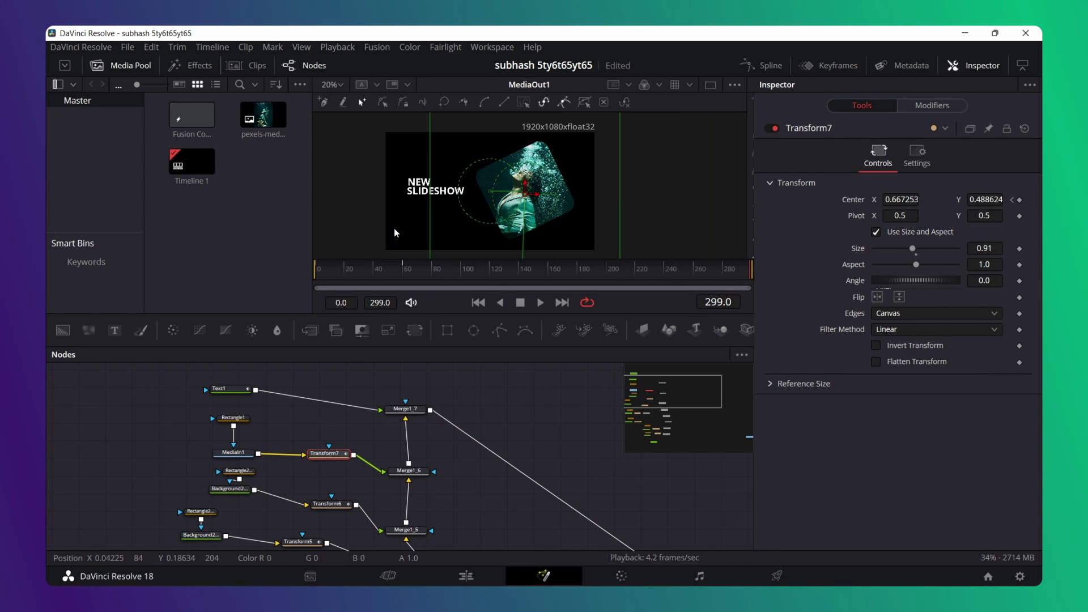
{"action": "left_click", "coordinate": [661, 271]}
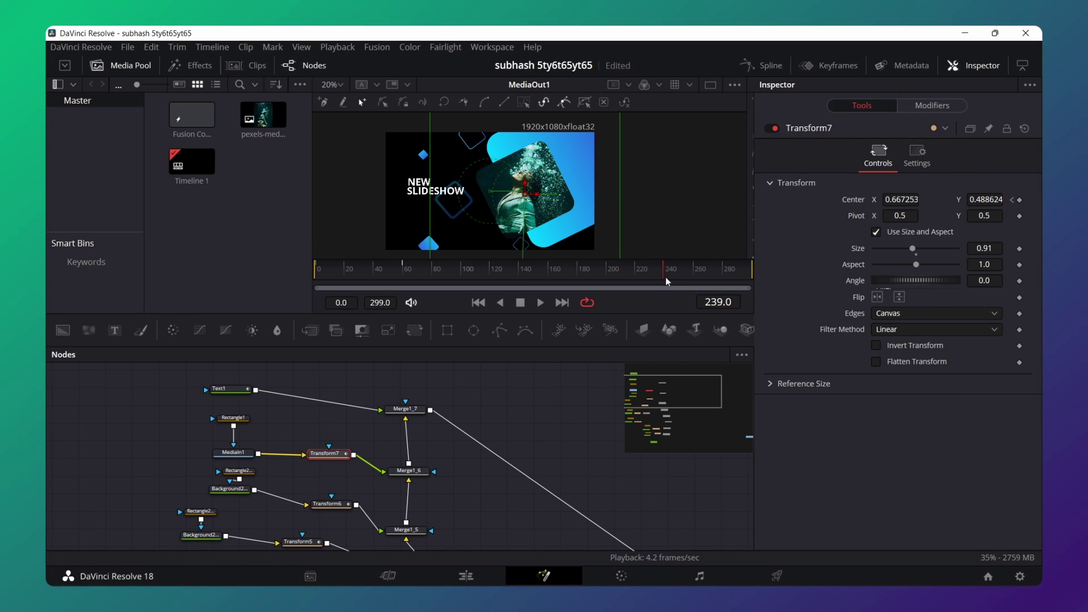
- At frame 299, slide the photo (X 1.475711) and NEW SLIDESHOW text (X 1.210485) off-screen right
{"action": "key", "text": "End"}
{"action": "left_click_drag", "start_coordinate": [555, 210], "coordinate": [703, 196]}
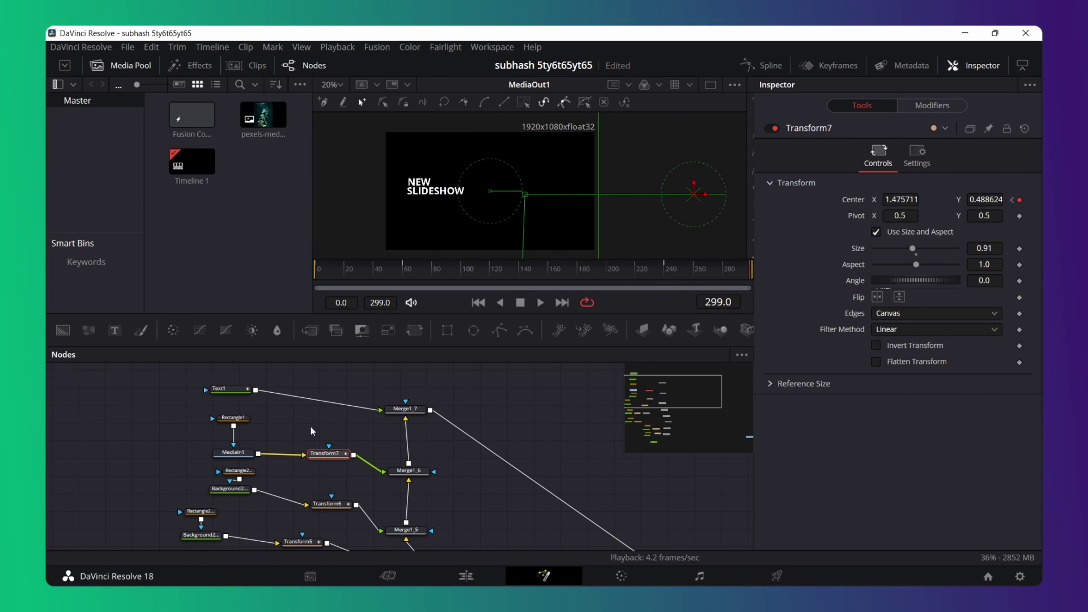
{"action": "left_click_drag", "start_coordinate": [435, 191], "coordinate": [652, 188]}
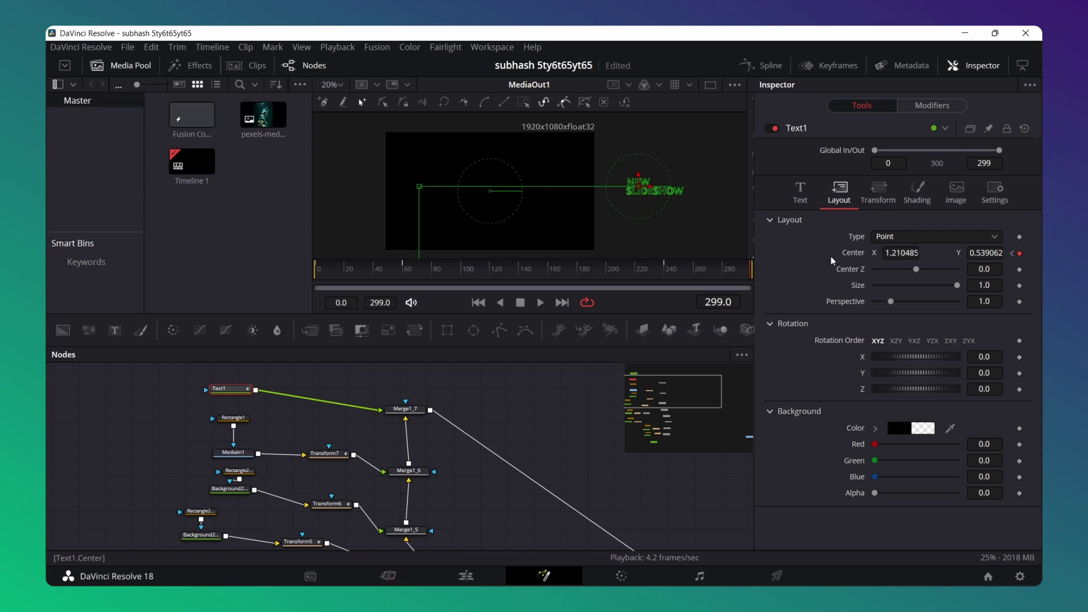
- Collapse the entries for Transform7, Text1, Text2, Transform1, Transform2, Transform5 and Transform6 in the Spline list
{"action": "left_click", "coordinate": [763, 65]}
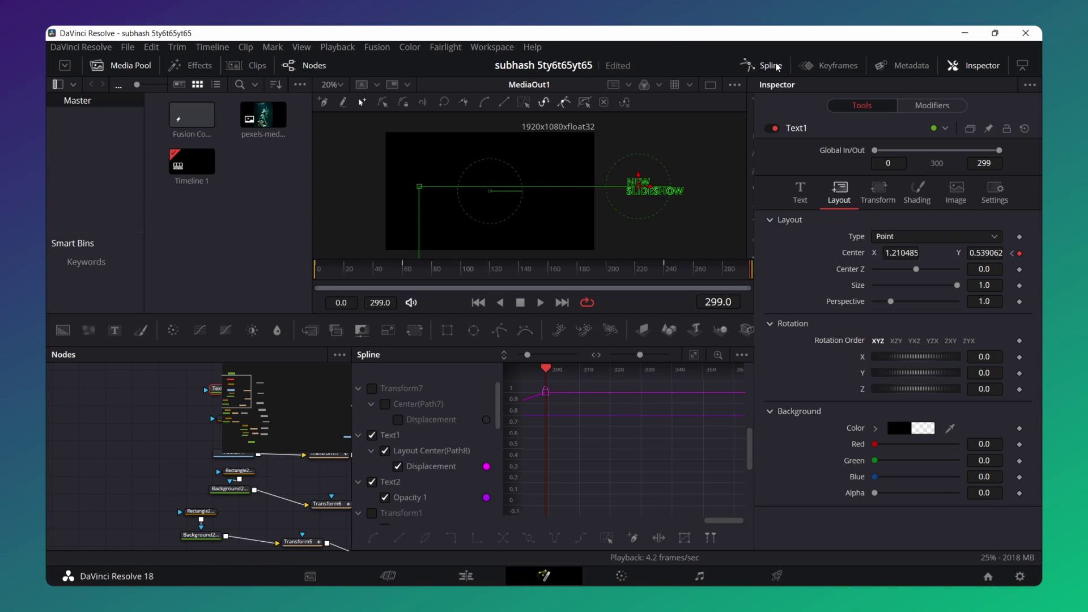
{"action": "left_click", "coordinate": [359, 389]}
{"action": "left_click", "coordinate": [359, 404]}
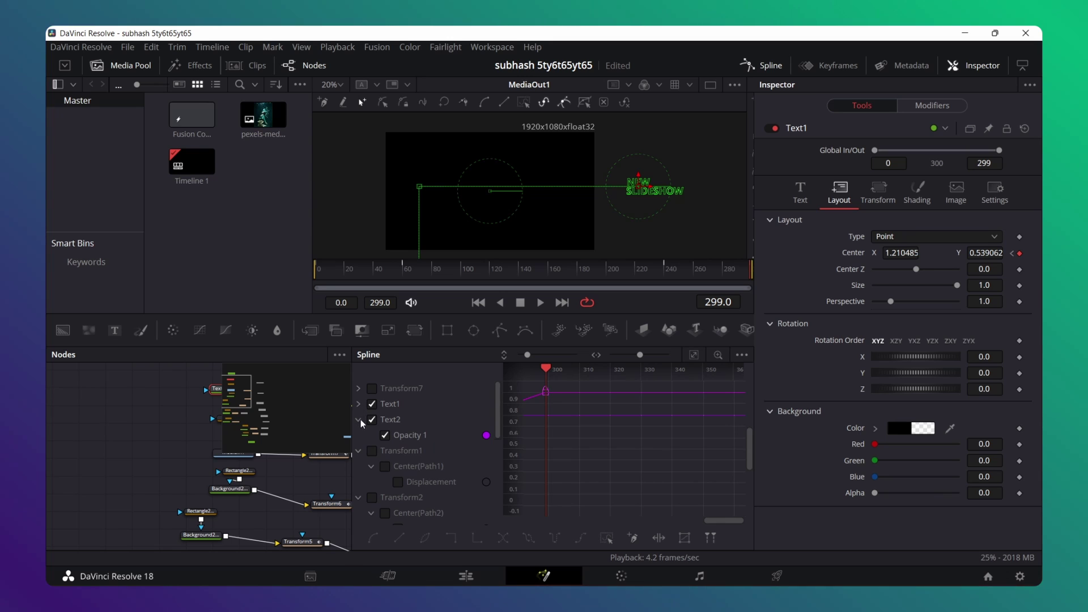
{"action": "left_click", "coordinate": [359, 420]}
{"action": "left_click", "coordinate": [360, 435]}
{"action": "left_click", "coordinate": [359, 451]}
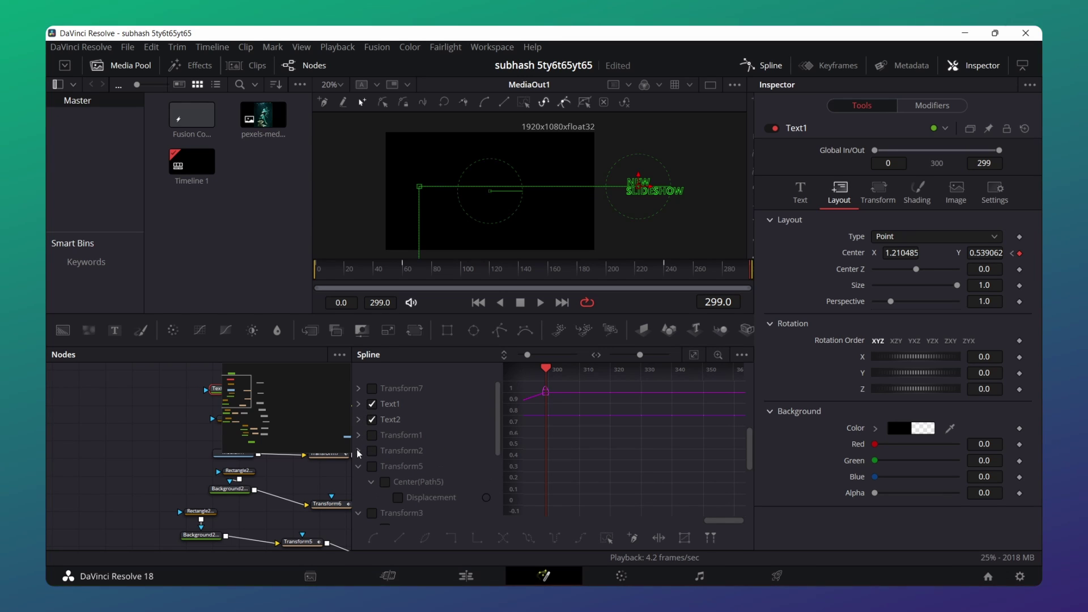
{"action": "left_click", "coordinate": [358, 468]}
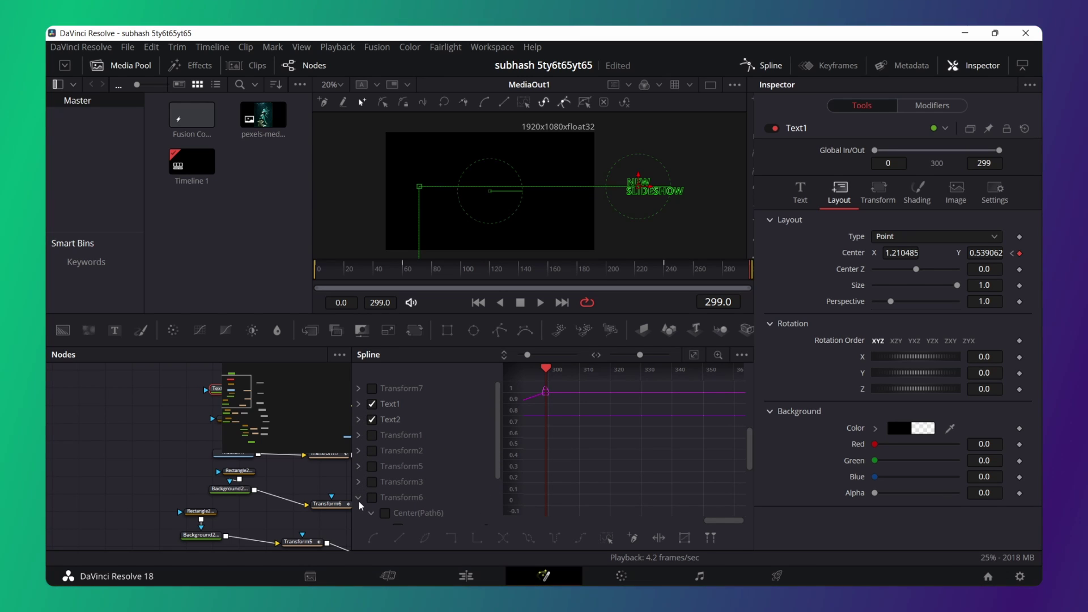
{"action": "left_click", "coordinate": [359, 498]}
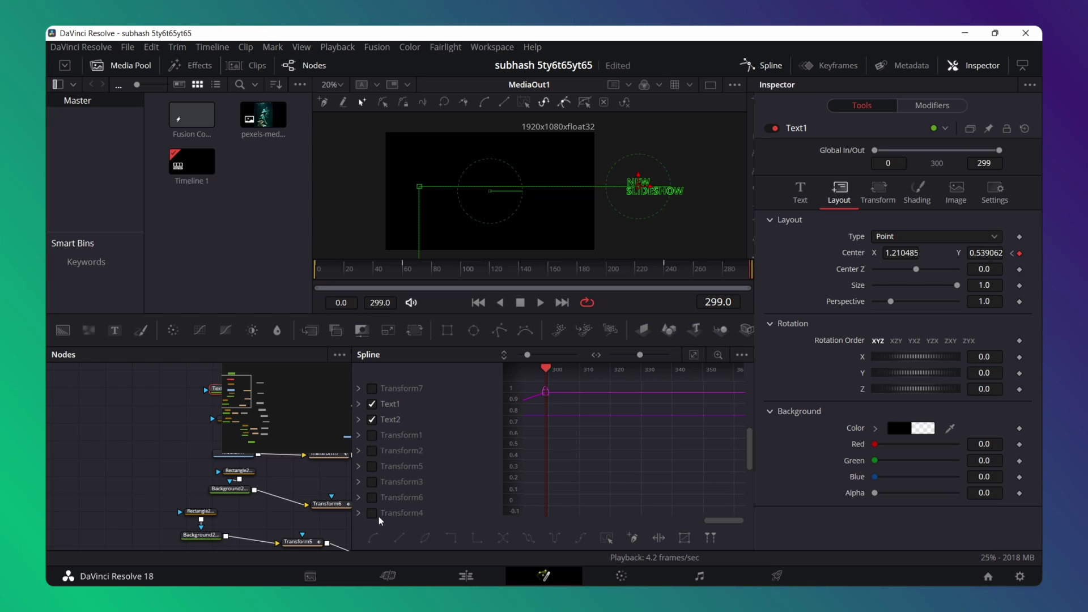
- Hide Text1 and Text2 curves so only Transform7's curve shows in the graph
{"action": "left_click", "coordinate": [372, 404]}
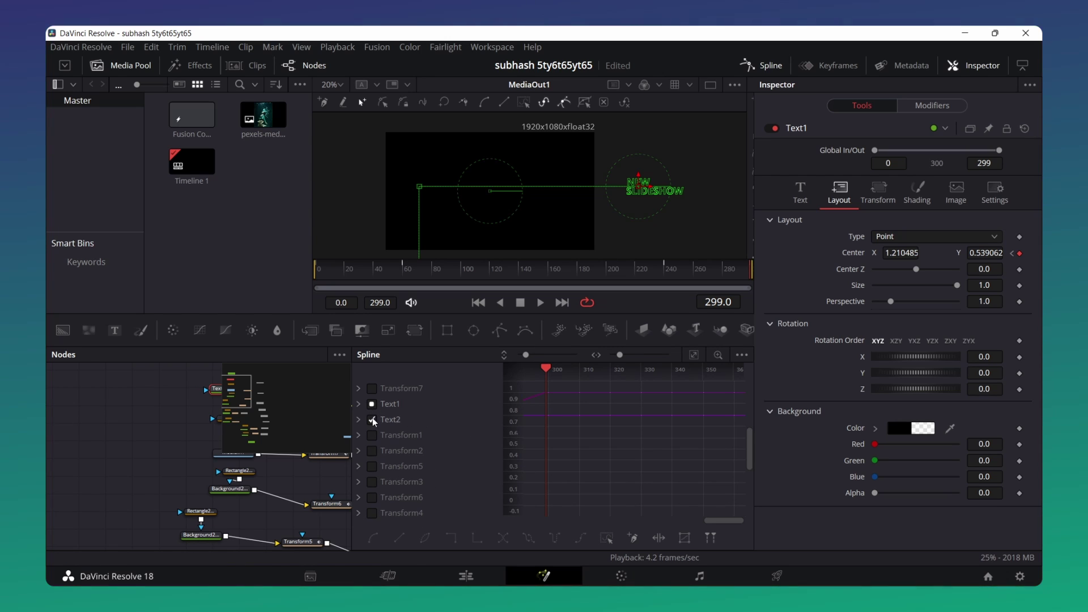
{"action": "left_click", "coordinate": [372, 420]}
{"action": "left_click", "coordinate": [373, 420]}
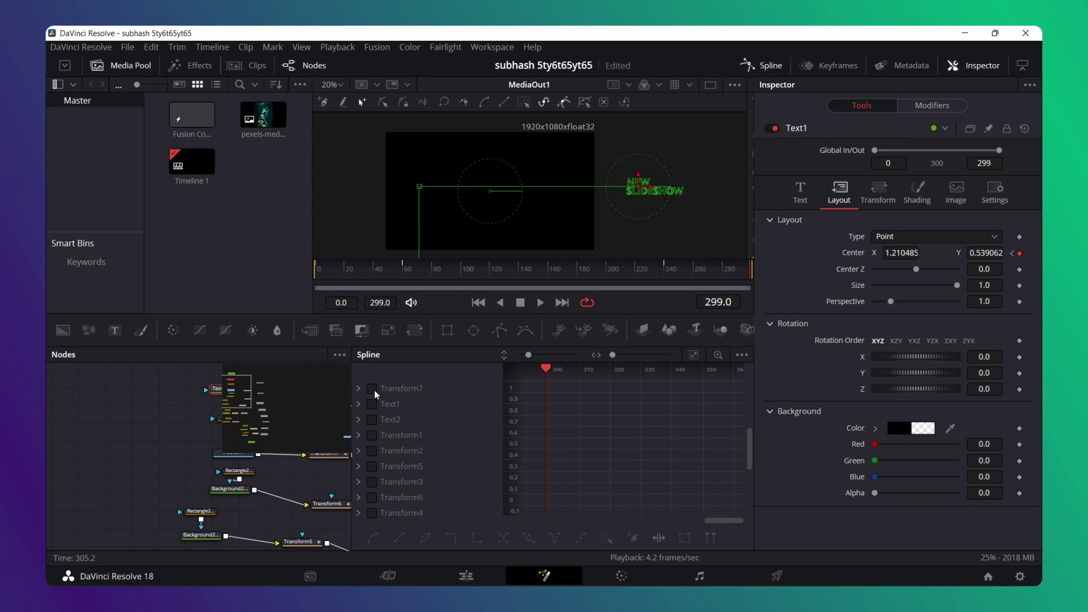
{"action": "left_click", "coordinate": [373, 390]}
- Smooth Transform7's last two keyframes into an eased outro curve
{"action": "left_click", "coordinate": [694, 355]}
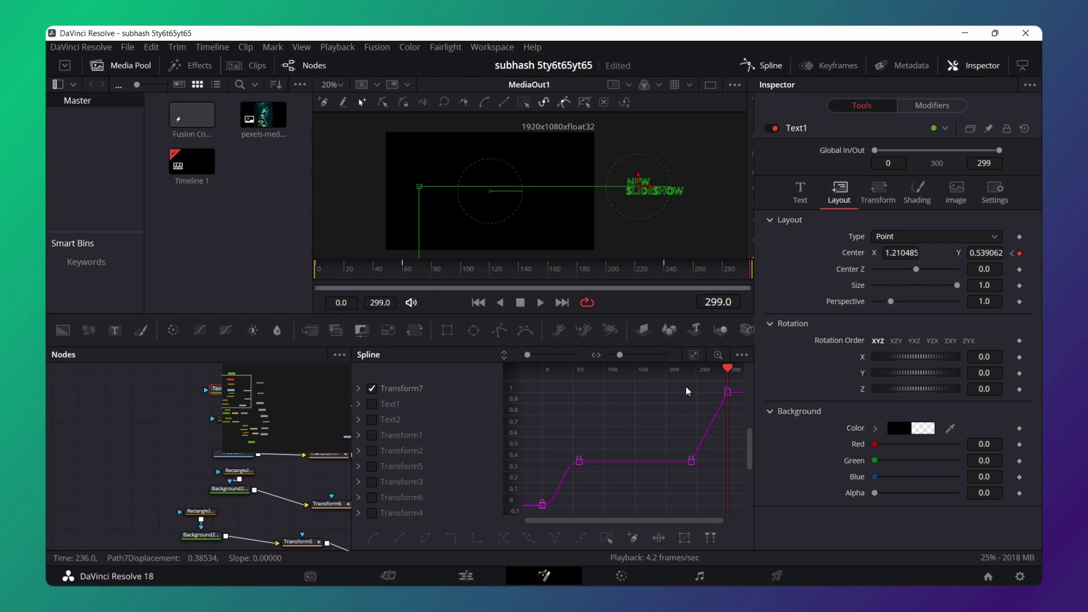
{"action": "left_click_drag", "start_coordinate": [684, 386], "coordinate": [743, 484]}
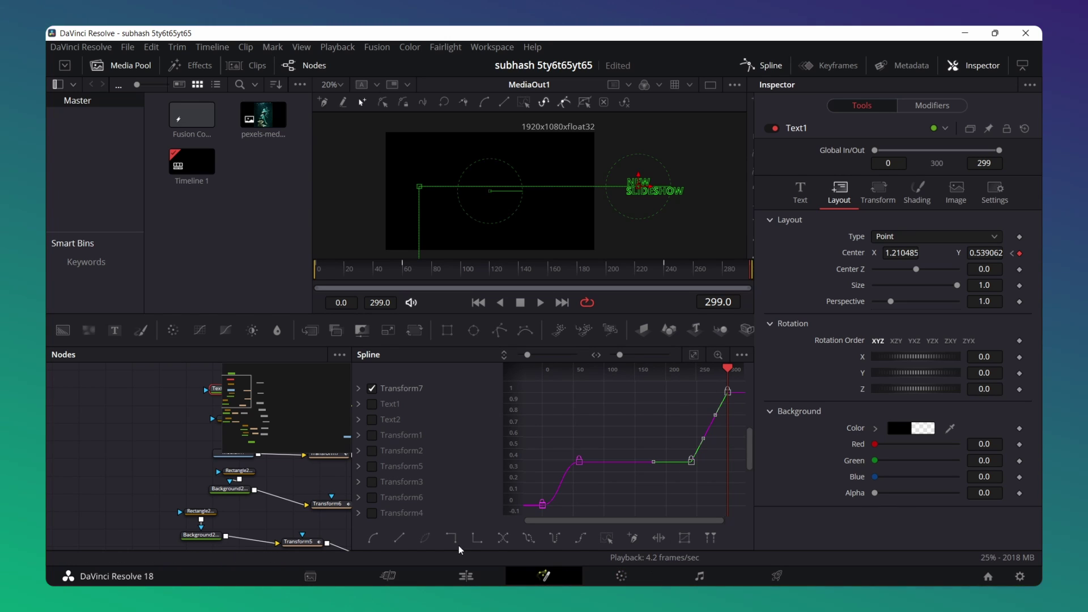
{"action": "left_click", "coordinate": [369, 542]}
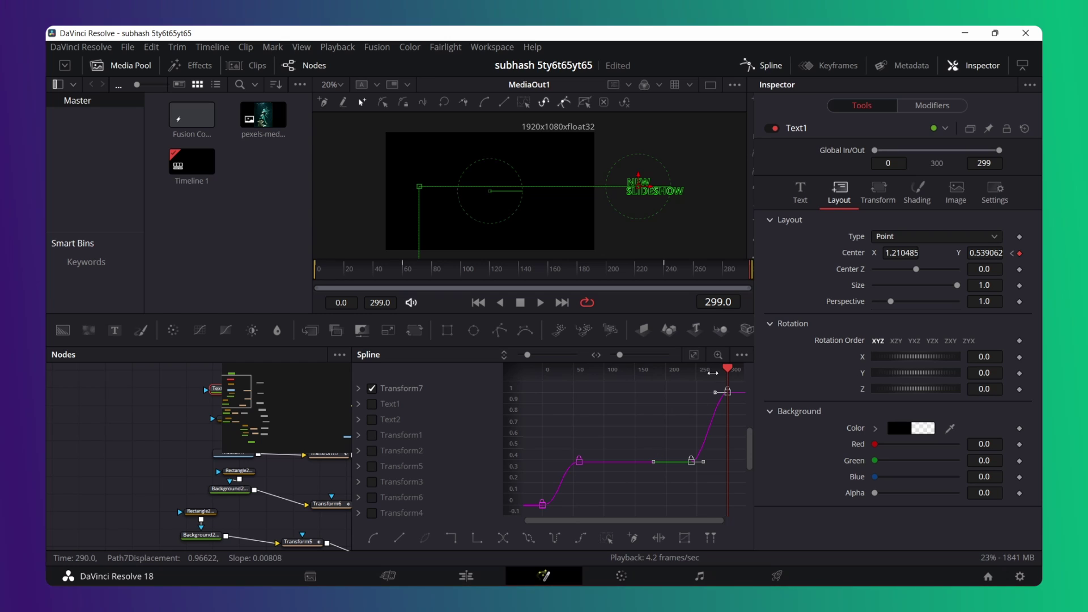
{"action": "left_click_drag", "start_coordinate": [620, 355], "coordinate": [623, 355]}
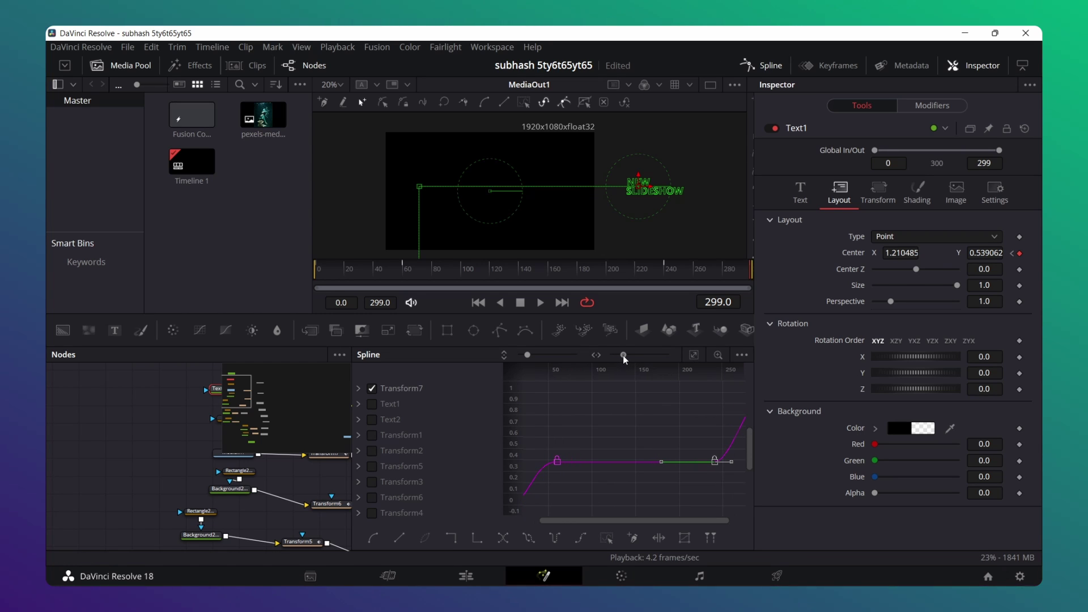
{"action": "left_click_drag", "start_coordinate": [631, 521], "coordinate": [693, 520]}
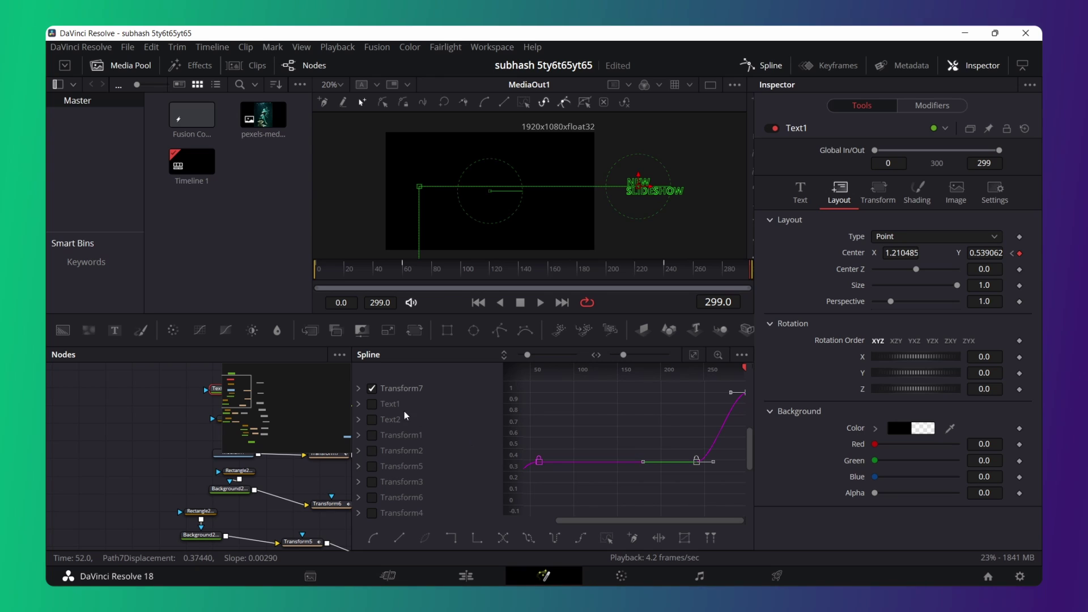
- Smooth Text1's last two keyframes into an ease, then hide its curve
{"action": "left_click", "coordinate": [372, 404]}
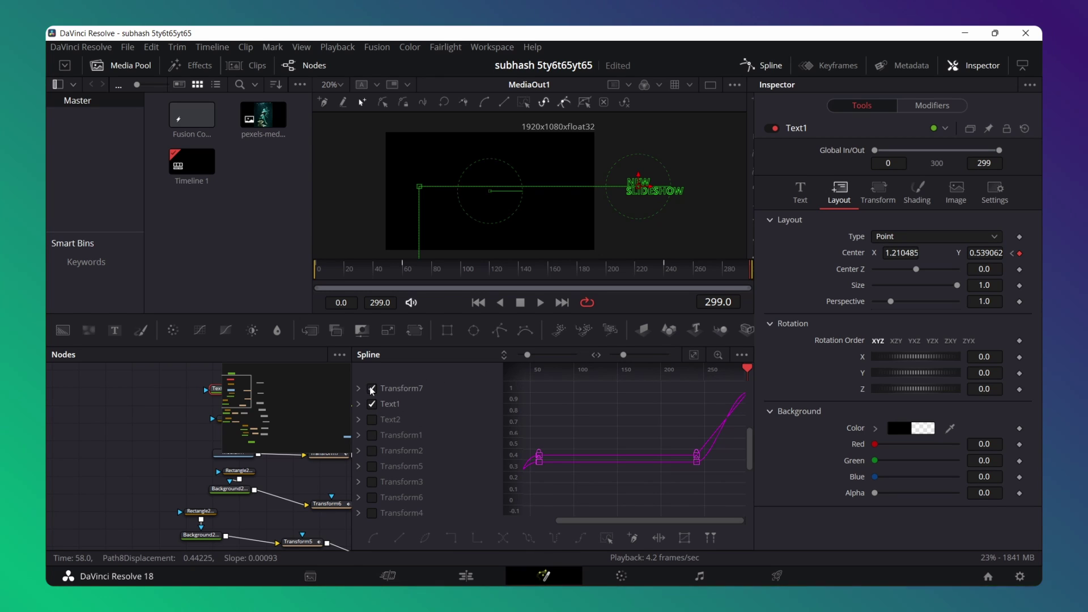
{"action": "left_click", "coordinate": [373, 390]}
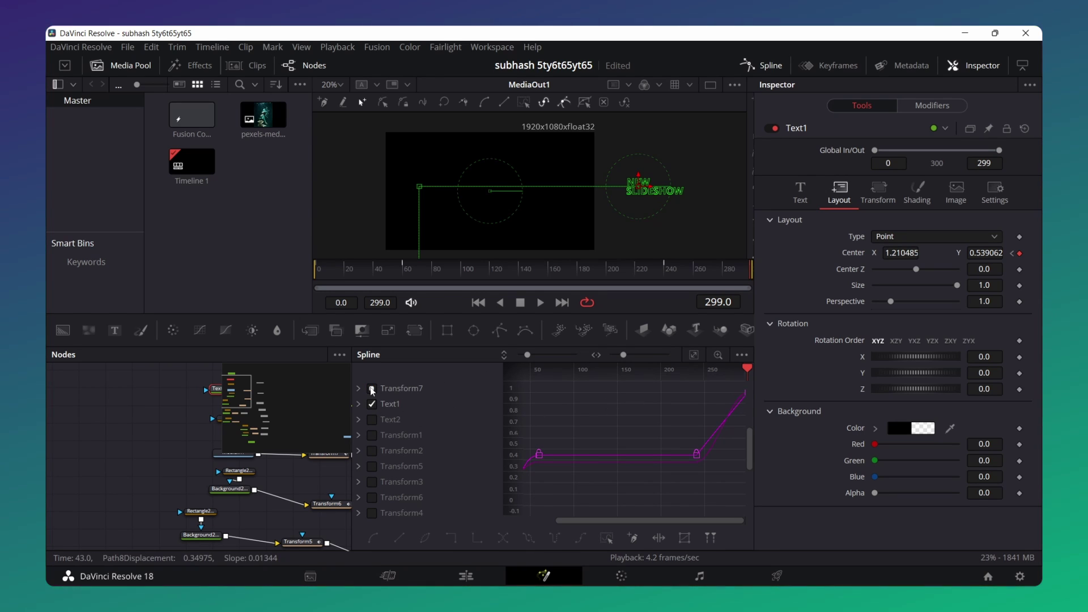
{"action": "left_click", "coordinate": [694, 356]}
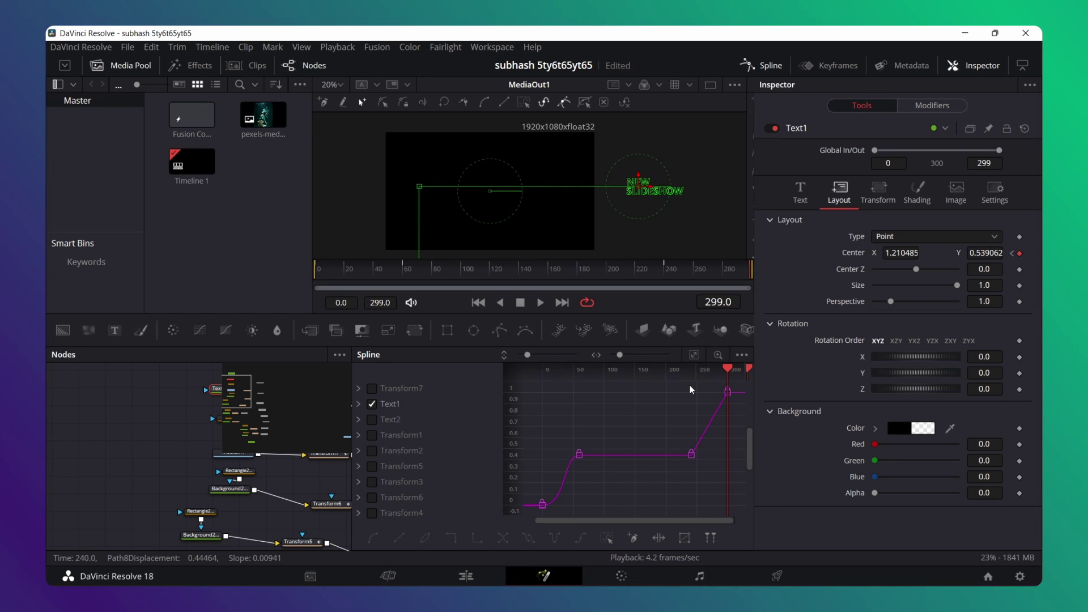
{"action": "left_click_drag", "start_coordinate": [691, 390], "coordinate": [748, 479]}
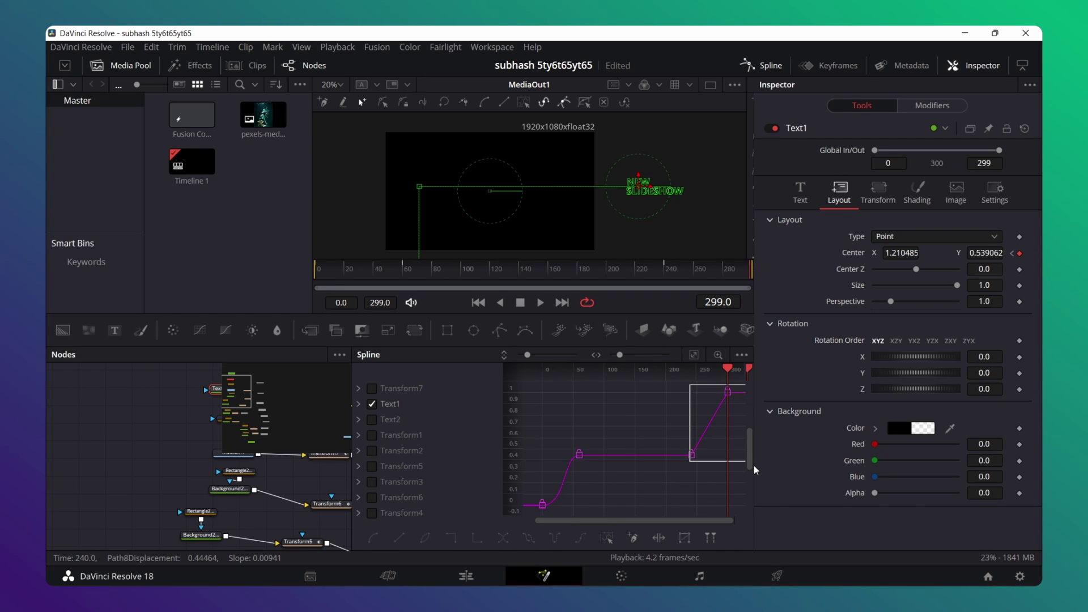
{"action": "left_click", "coordinate": [373, 538]}
{"action": "left_click", "coordinate": [372, 405]}
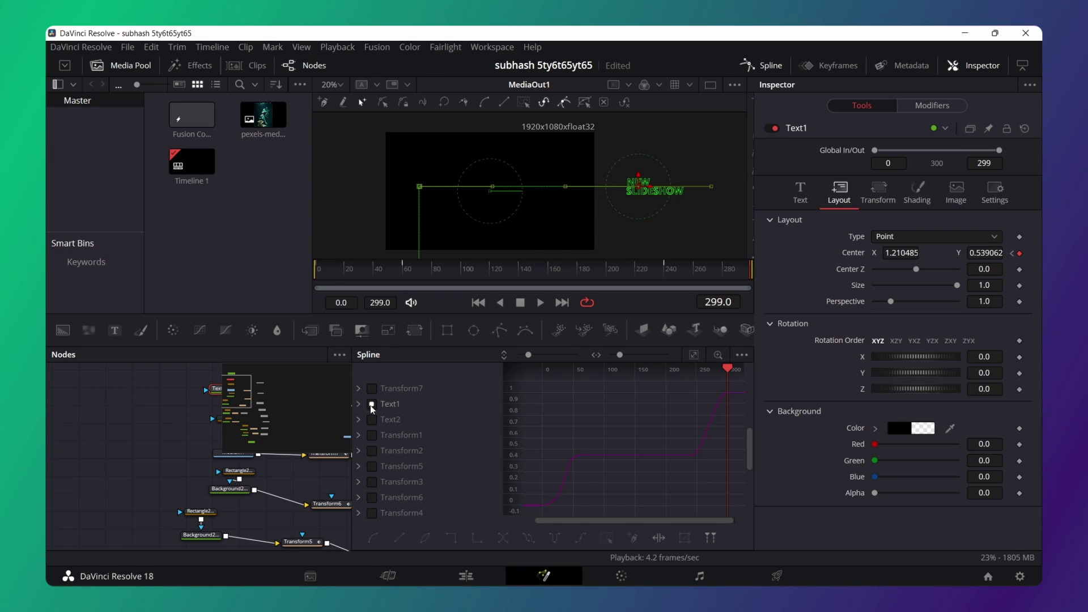
- Smooth Text2's opacity keyframes into an eased S-curve
{"action": "left_click", "coordinate": [372, 420]}
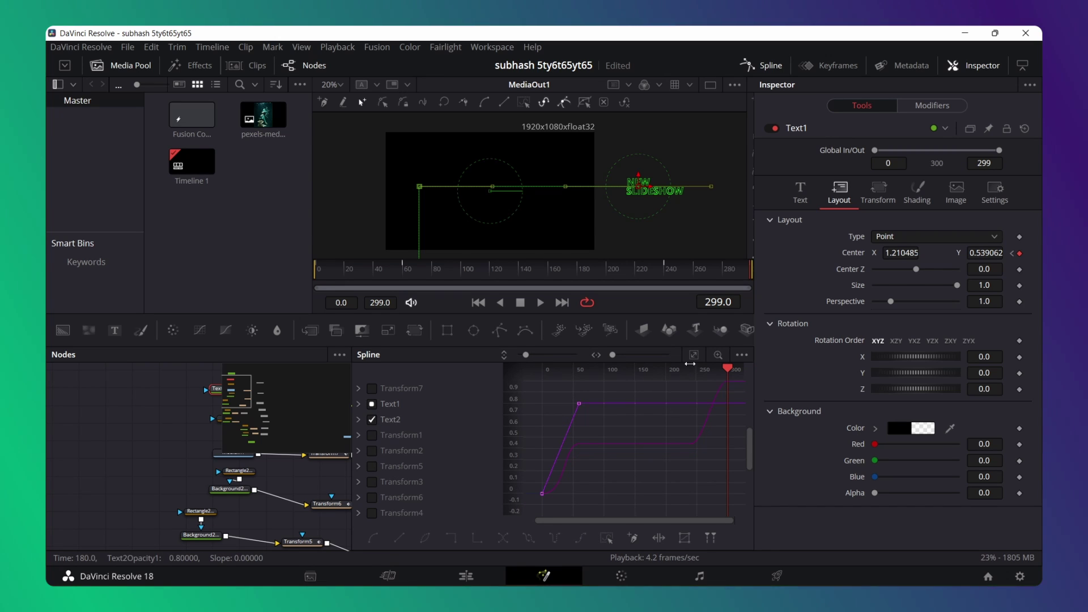
{"action": "left_click", "coordinate": [694, 363]}
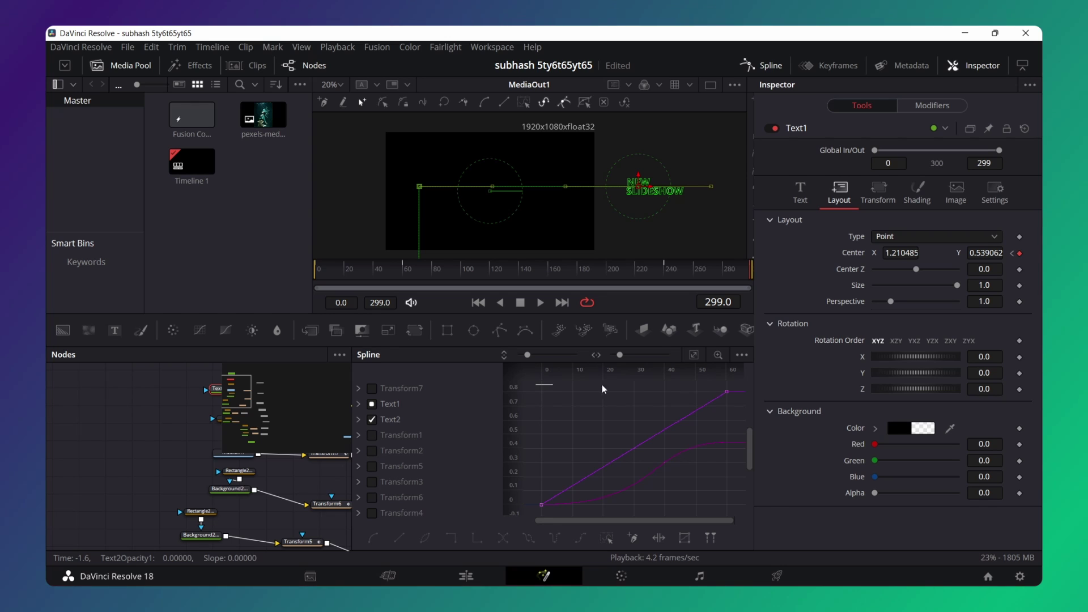
{"action": "left_click_drag", "start_coordinate": [603, 389], "coordinate": [744, 522]}
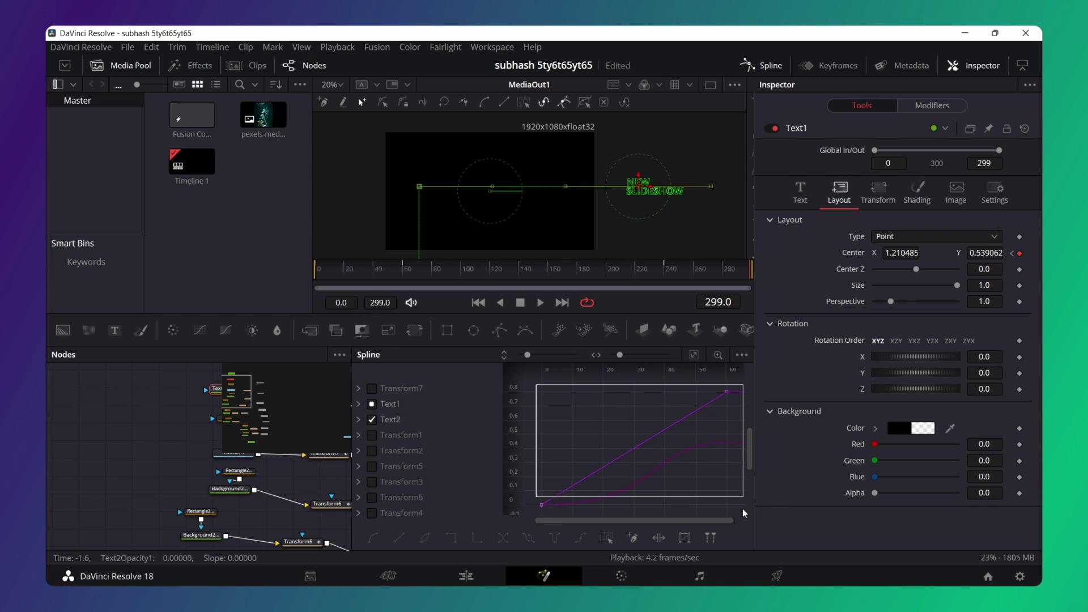
{"action": "left_click", "coordinate": [375, 540]}
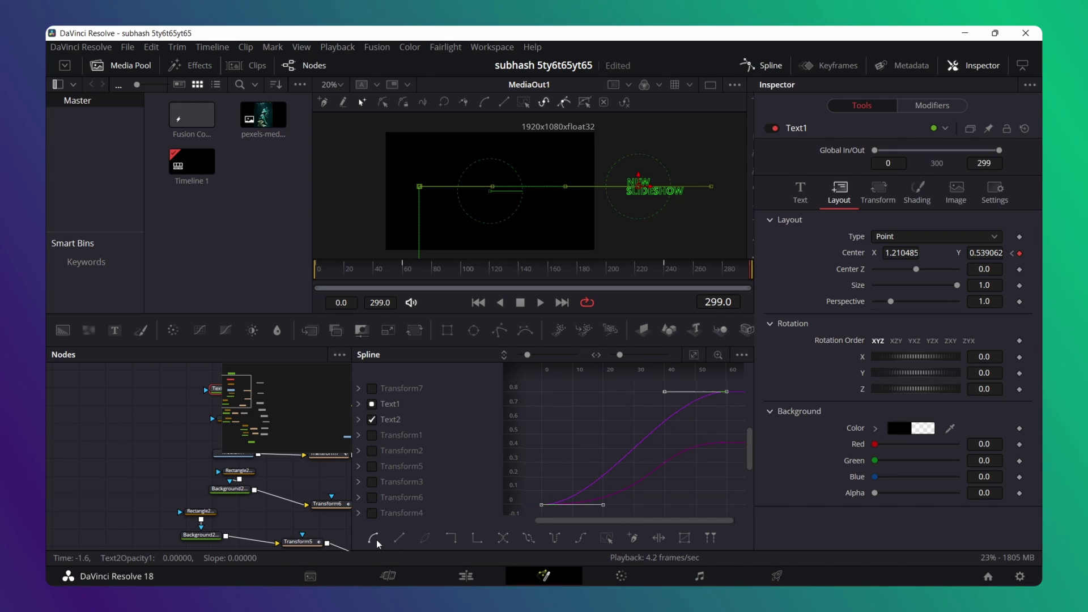
- Review the Transform1, 2, 5, 3 and 6 curves, then return to the node graph
{"action": "left_click", "coordinate": [372, 420]}
{"action": "left_click", "coordinate": [372, 434]}
{"action": "left_click", "coordinate": [372, 451]}
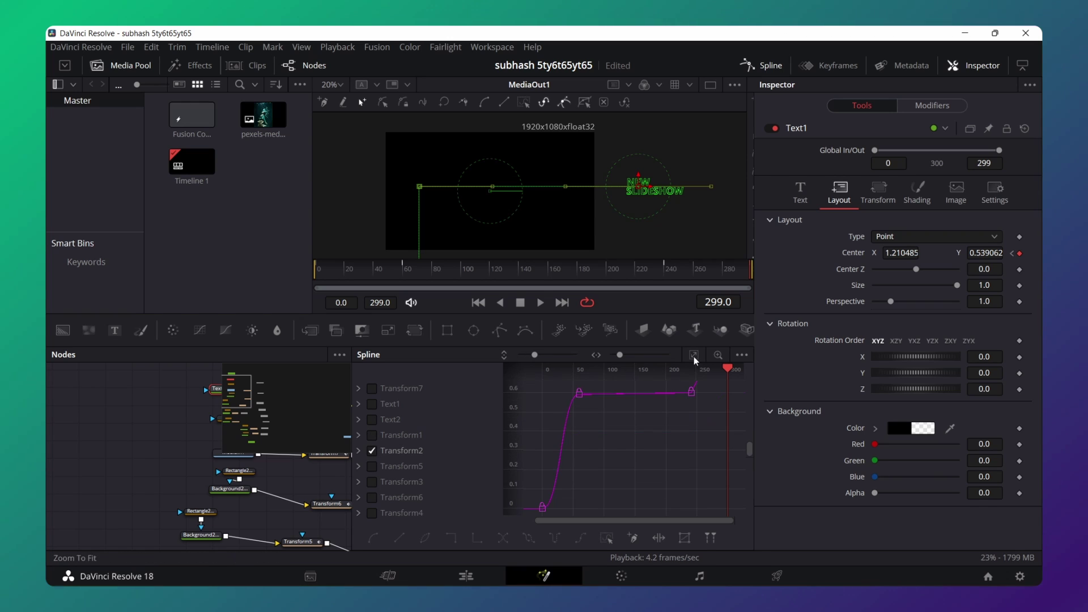
{"action": "left_click", "coordinate": [372, 466]}
{"action": "left_click", "coordinate": [372, 482]}
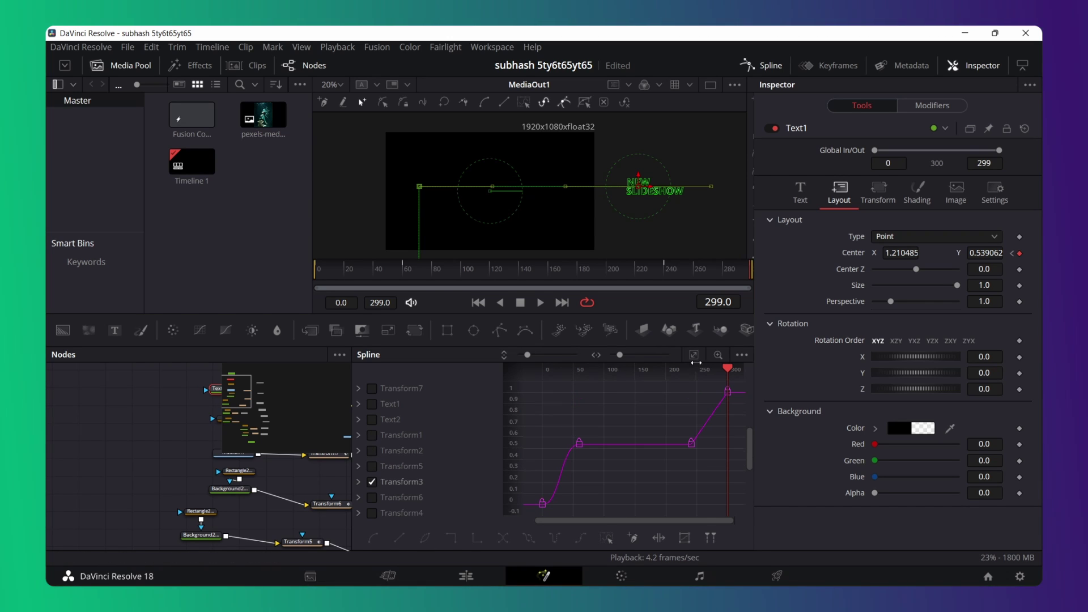
{"action": "left_click", "coordinate": [372, 497]}
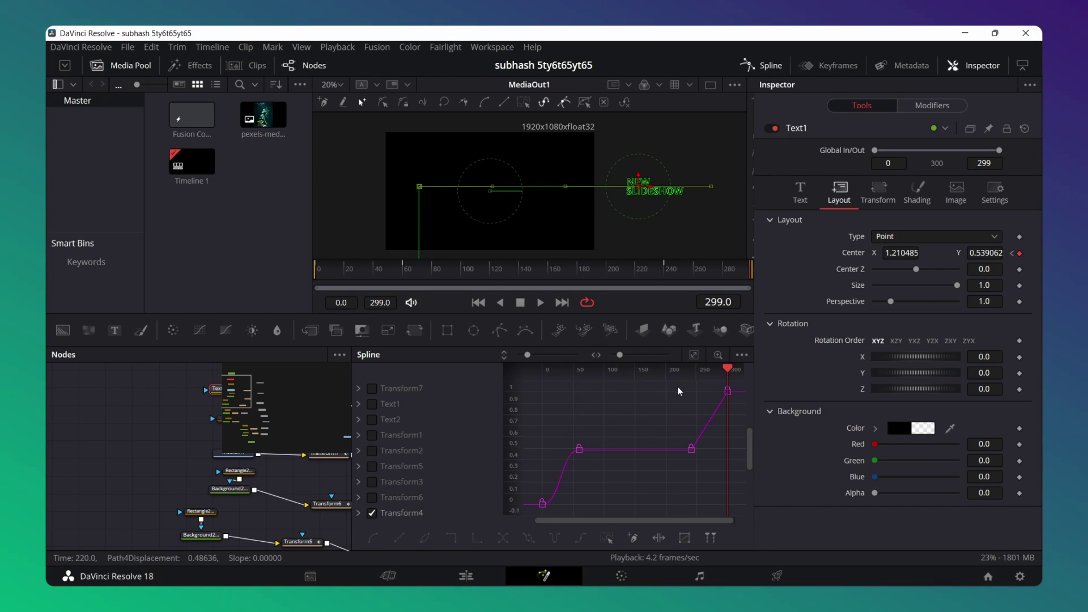
{"action": "left_click", "coordinate": [763, 65]}
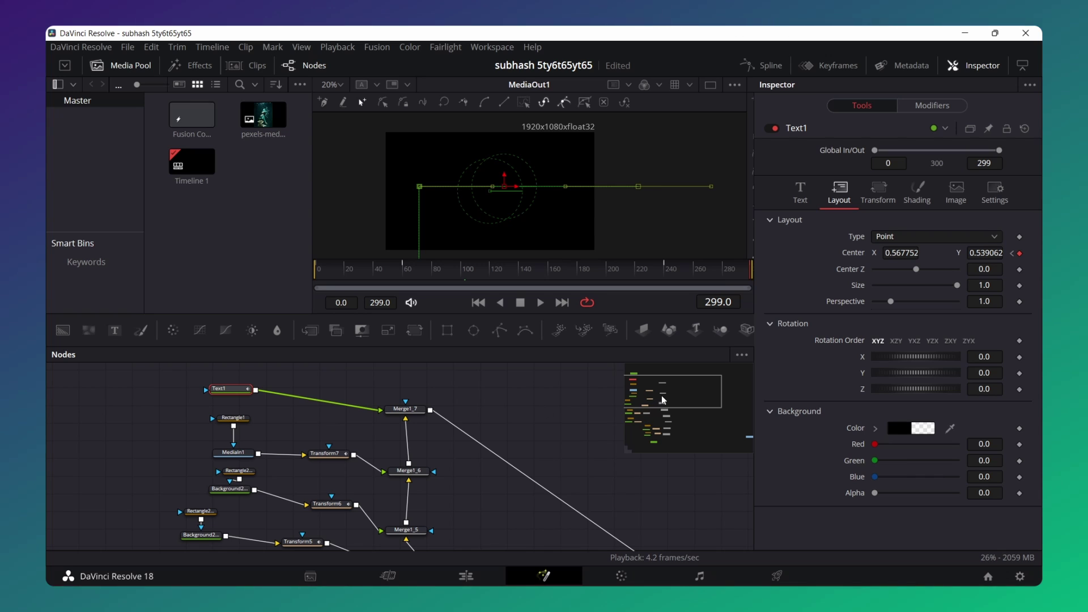
- Box-select every node in the composition and scrub the viewer back to around frame 122
{"action": "scroll", "coordinate": [664, 392], "scroll_direction": "up", "scroll_amount": 2}
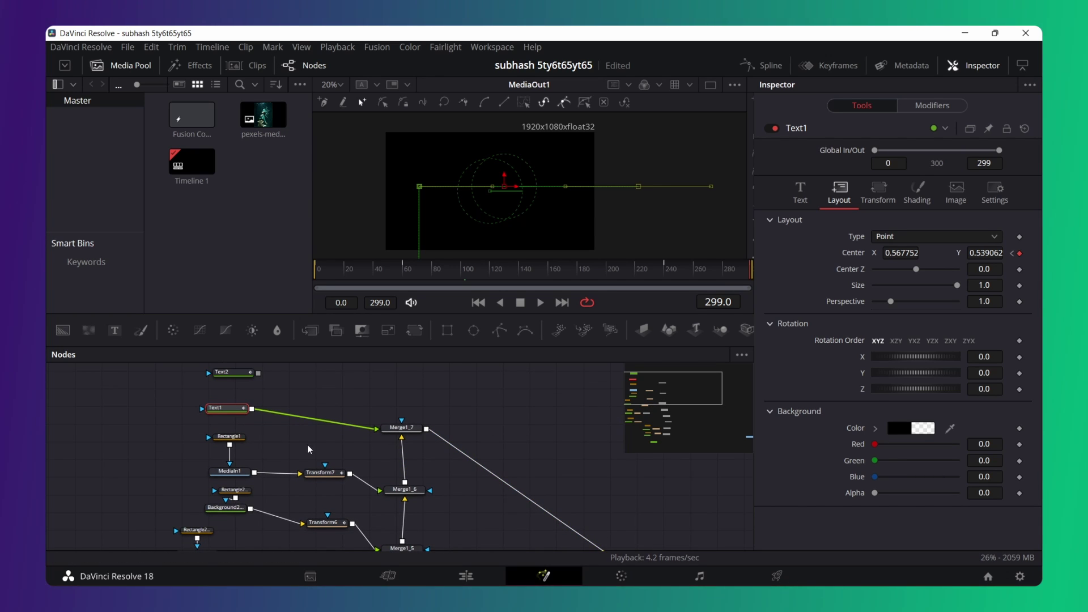
{"action": "left_click_drag", "start_coordinate": [151, 389], "coordinate": [418, 583]}
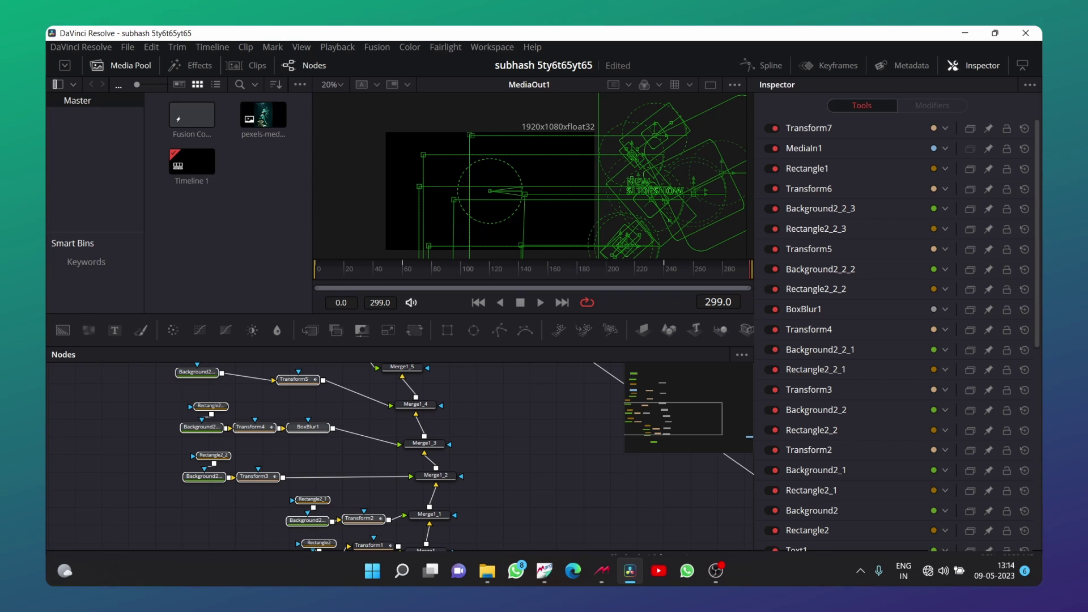
{"action": "left_click", "coordinate": [574, 274]}
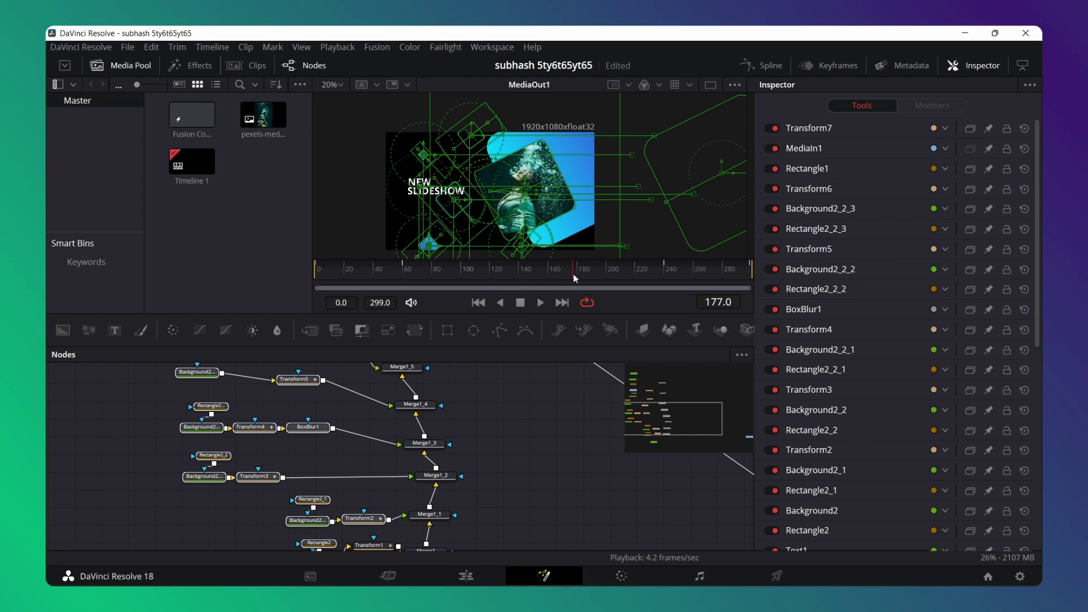
{"action": "left_click_drag", "start_coordinate": [573, 274], "coordinate": [492, 270]}
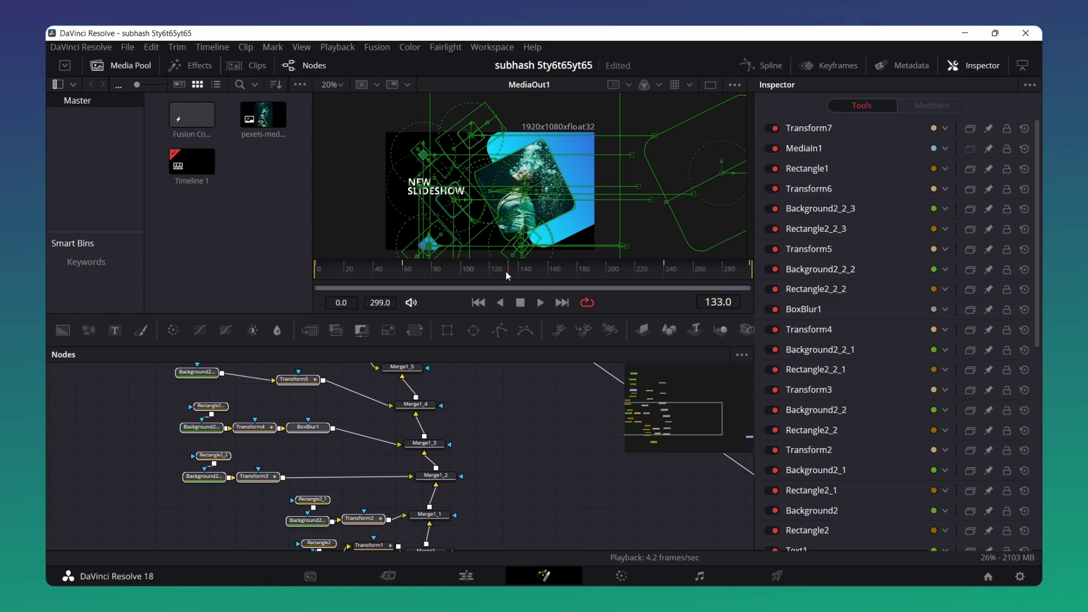